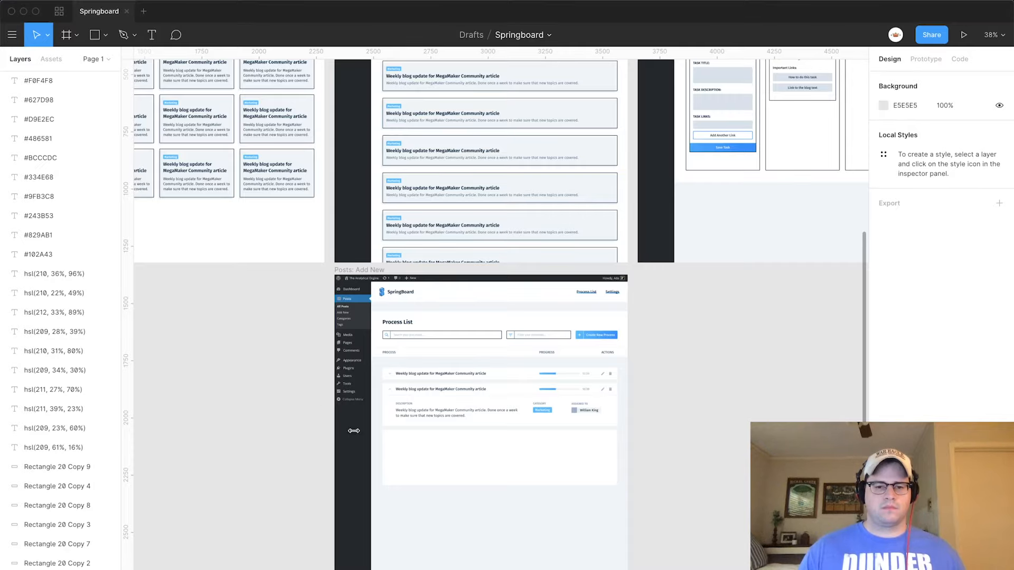
Delete the Assigned To label and the assignee tag beneath it from the expanded process card.
scroll(324, 392, "up", 5)
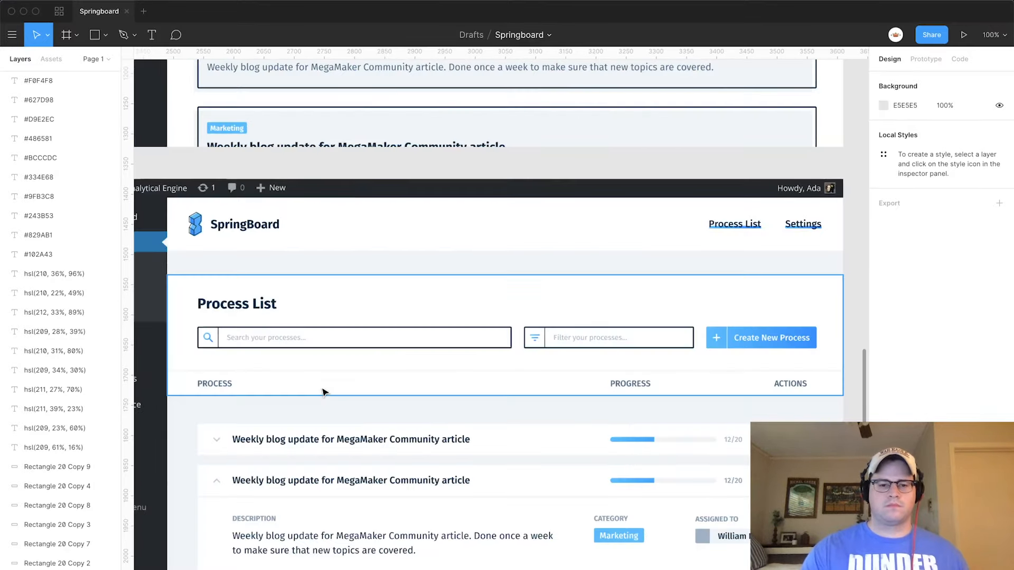
scroll(325, 392, "down", 3)
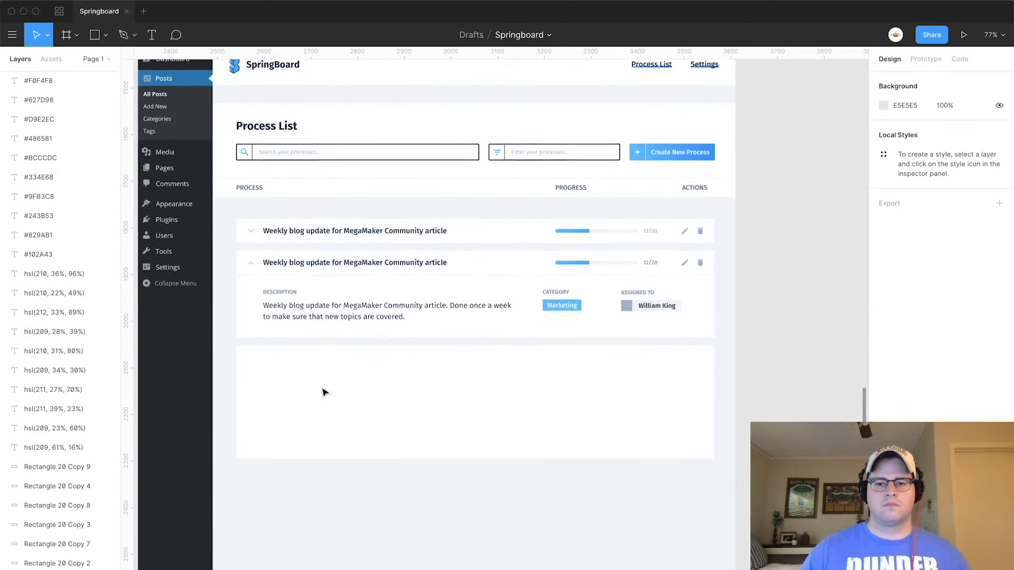
scroll(324, 392, "up", 2)
scroll(338, 381, "left", 1)
scroll(354, 370, "right", 1)
scroll(353, 364, "up", 1)
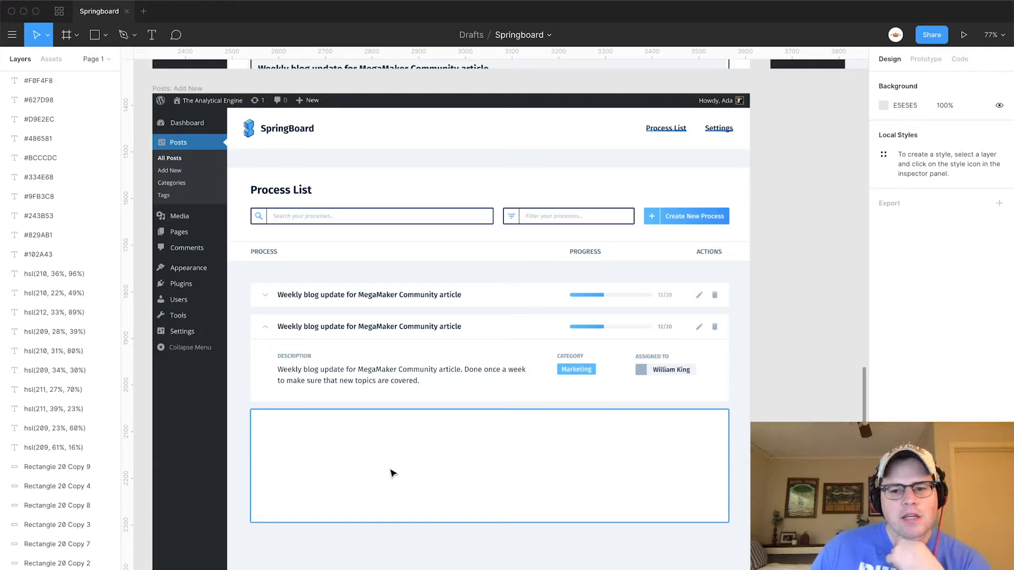
left_click(662, 359)
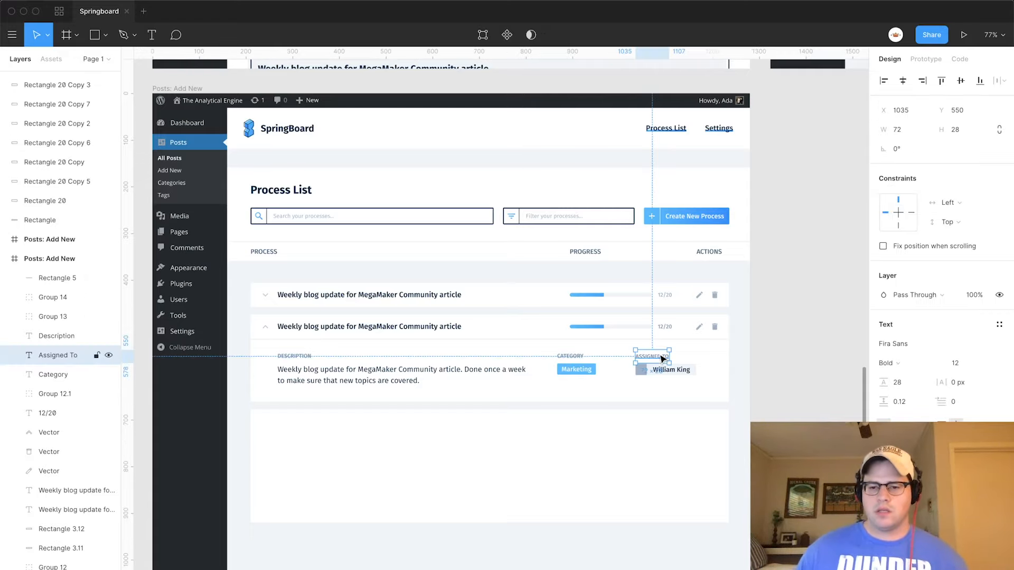
key("Escape")
left_click(664, 369)
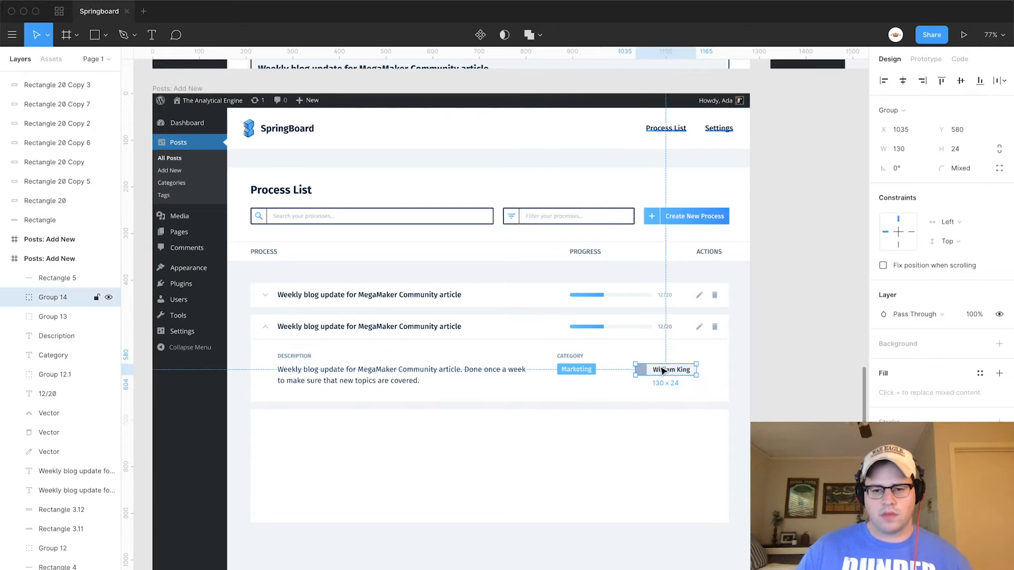
key("Delete")
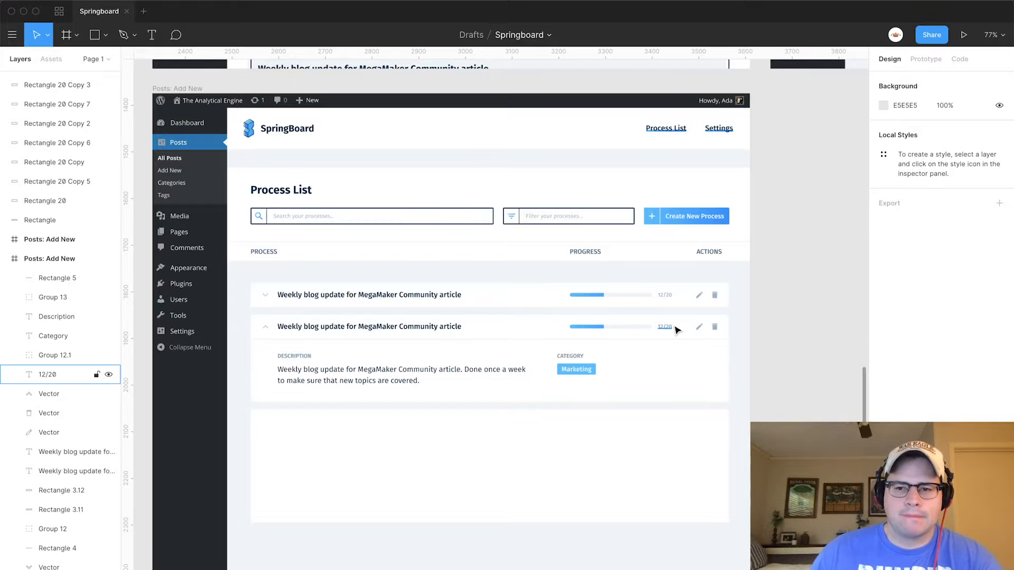
Examine the process detail design with its header and Kanban tracker columns, and return to the Process List frame.
scroll(678, 331, "right", 10)
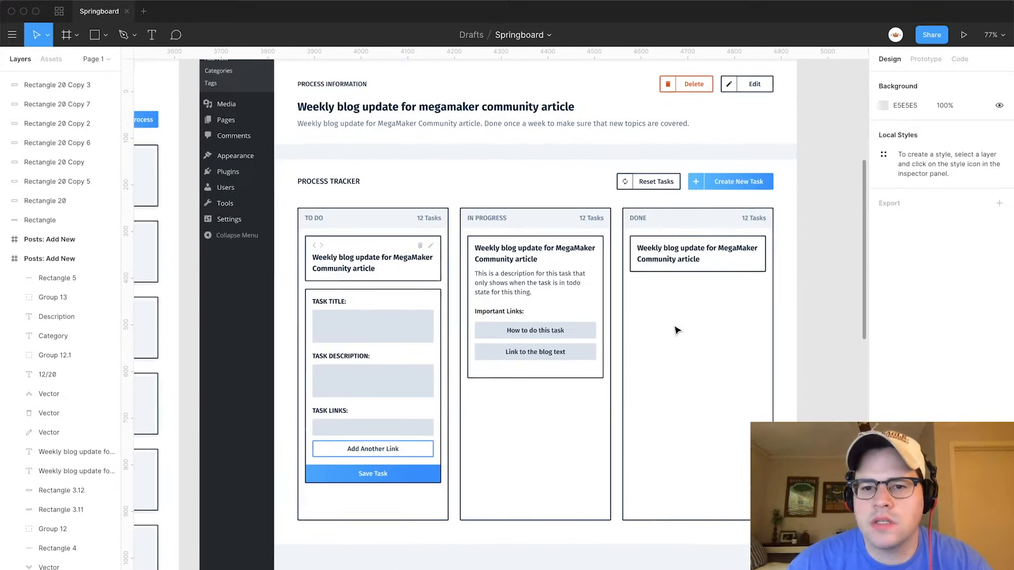
scroll(678, 330, "up", 2)
scroll(678, 330, "right", 1)
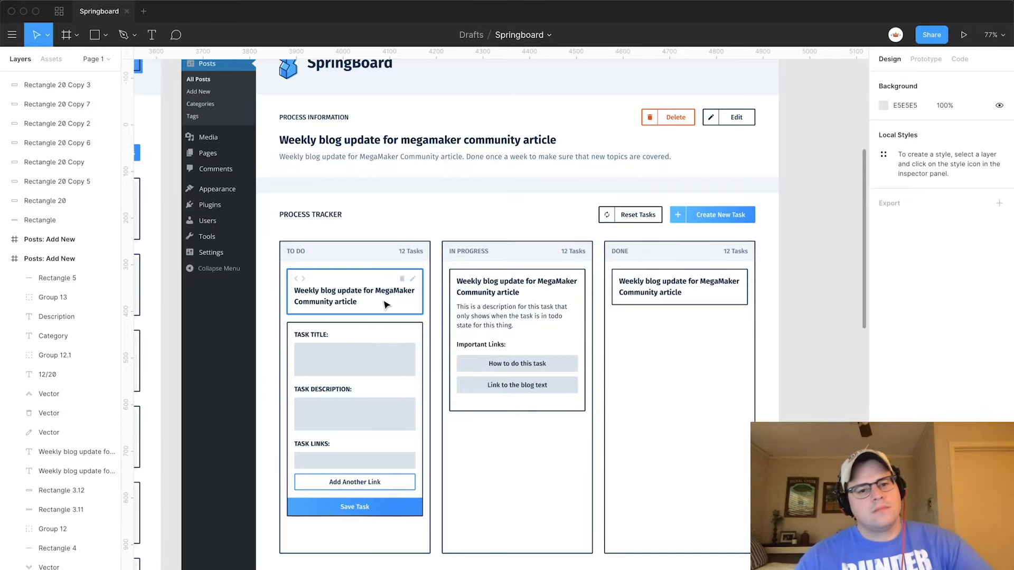
scroll(386, 305, "up", 5)
scroll(385, 305, "right", 2)
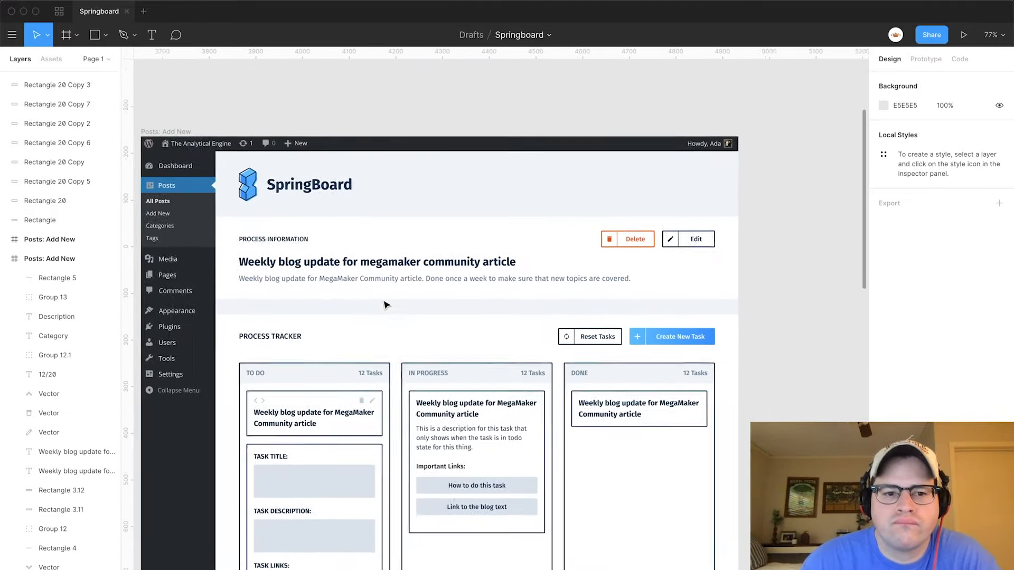
scroll(386, 305, "down", 5)
scroll(386, 304, "left", 1)
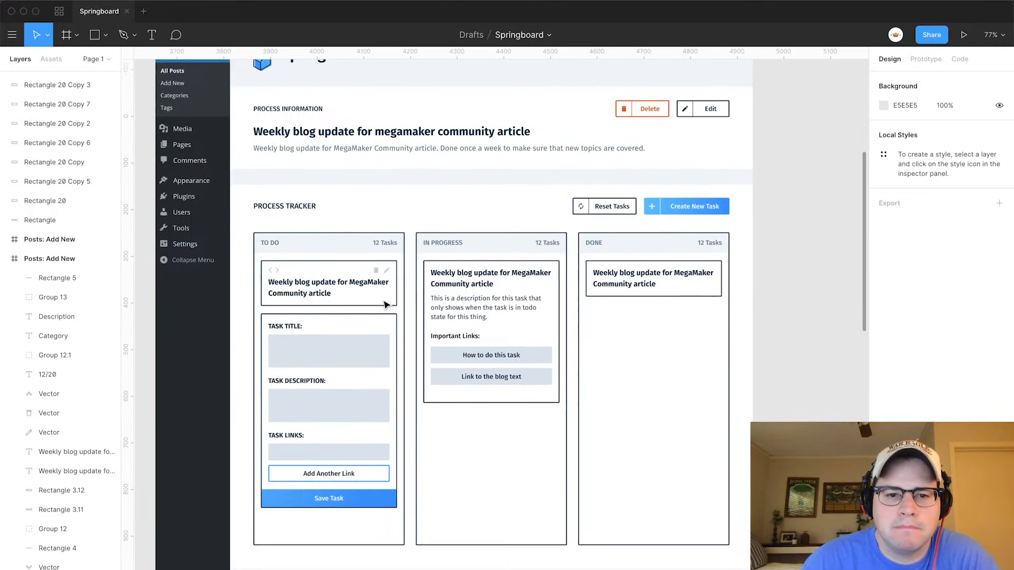
scroll(386, 305, "down", 6)
scroll(386, 305, "left", 7)
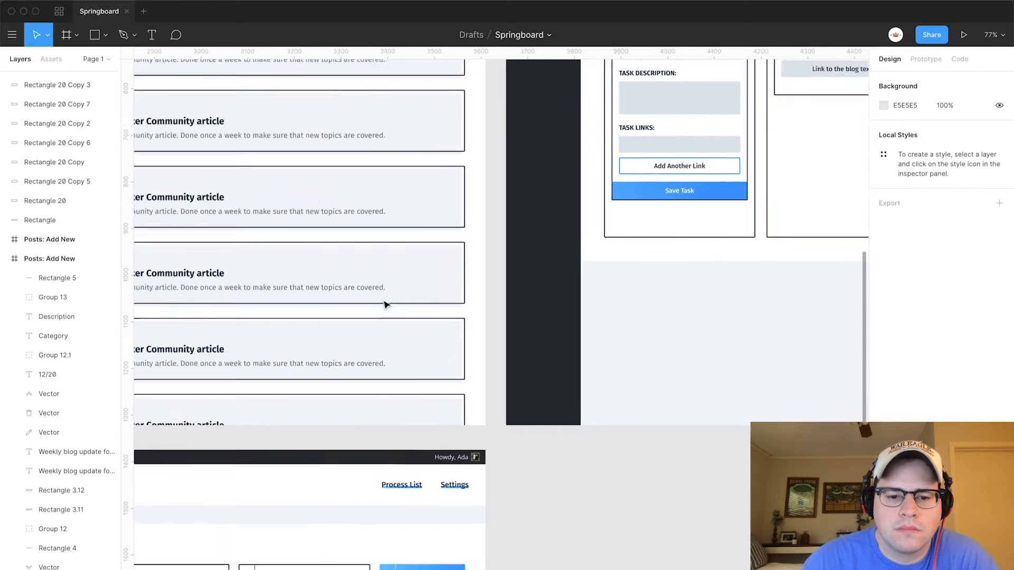
scroll(385, 304, "down", 7)
scroll(386, 305, "left", 5)
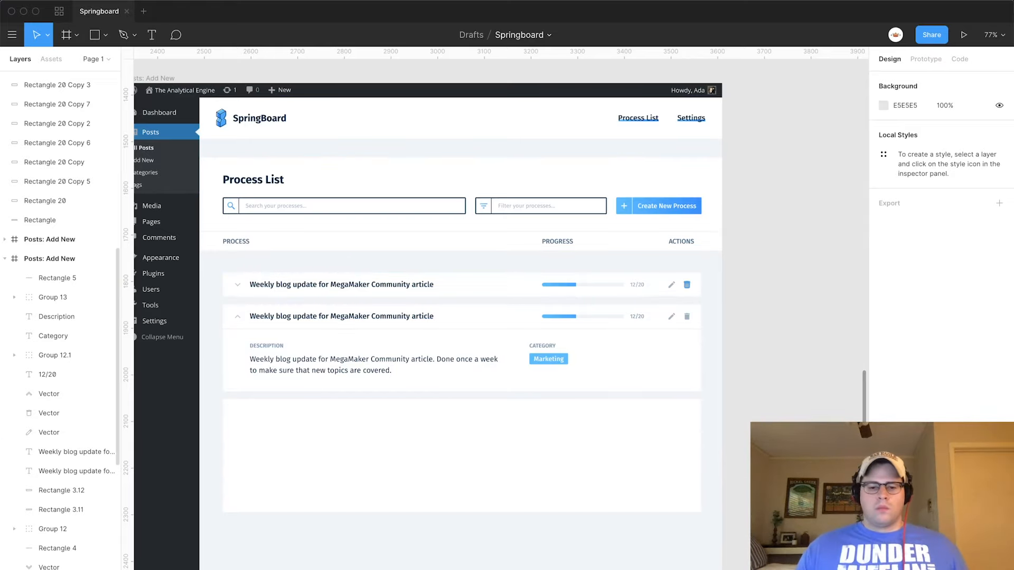
Switch to Notion and open the Springboard page under elm-press, Exploring By Doing.
key("super+Tab")
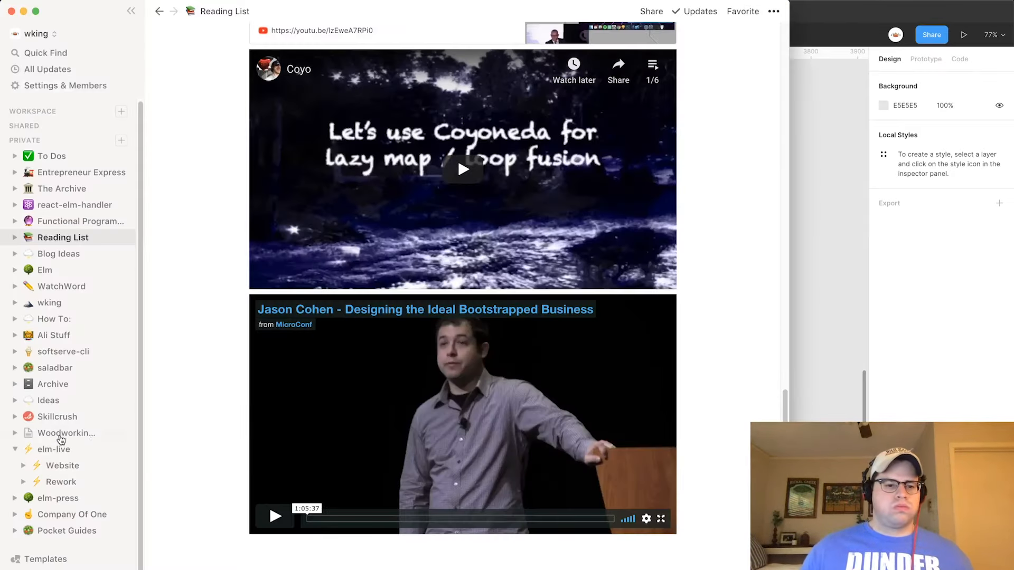
scroll(58, 464, "down", 1)
left_click(15, 479)
scroll(23, 476, "down", 2)
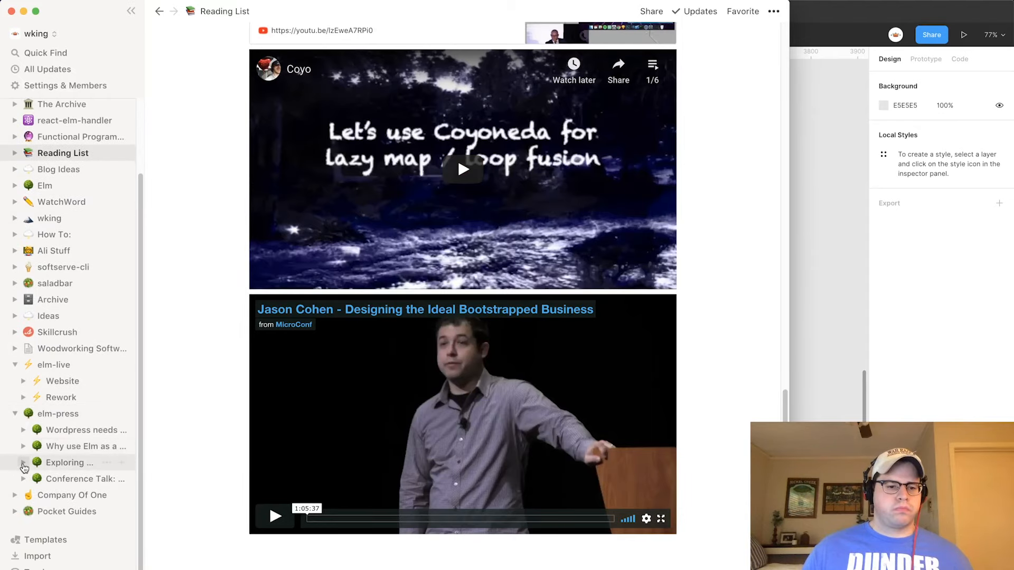
left_click(23, 462)
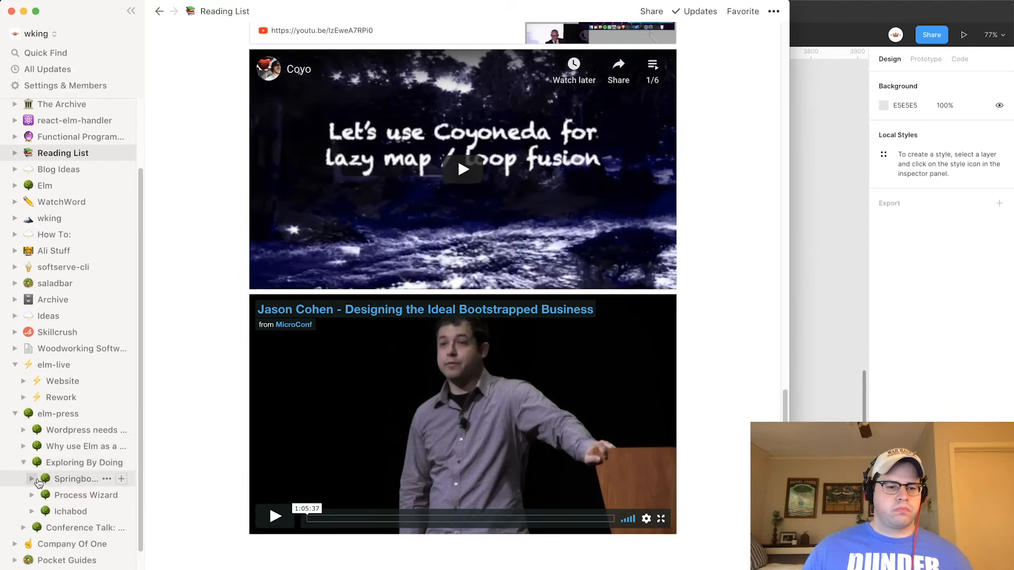
left_click(31, 479)
left_click(76, 480)
scroll(370, 302, "down", 5)
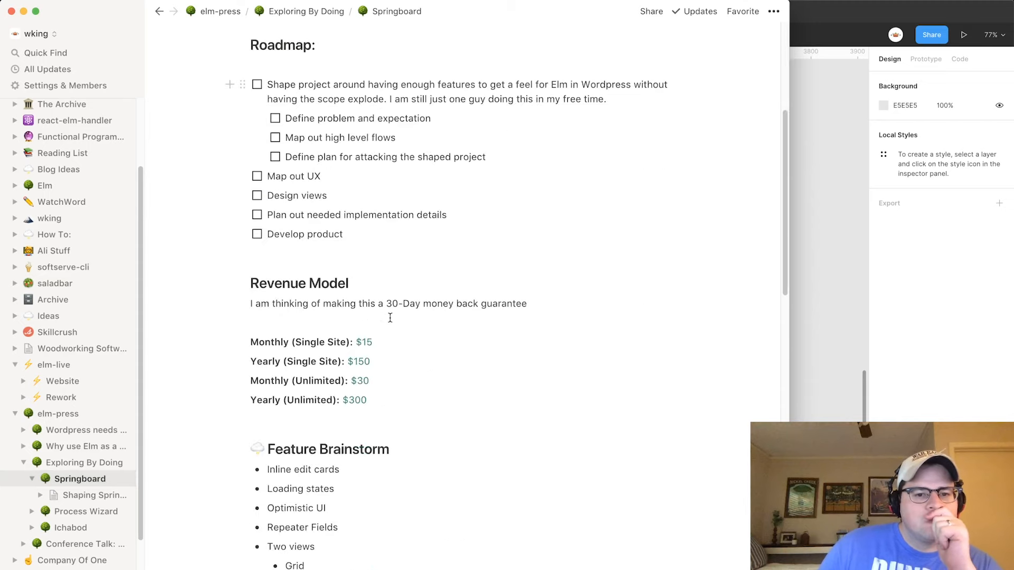
Read the Springboard roadmap and feature brainstorm, and review the Features list on the Shaping Springboard subpage.
scroll(387, 322, "up", 1)
scroll(387, 322, "down", 5)
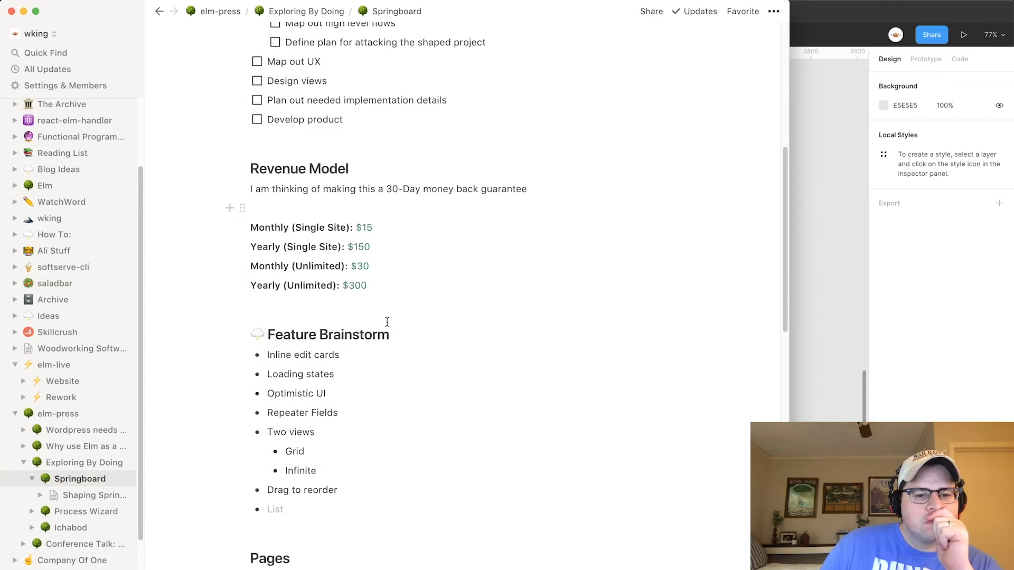
scroll(387, 322, "up", 10)
left_click(331, 251)
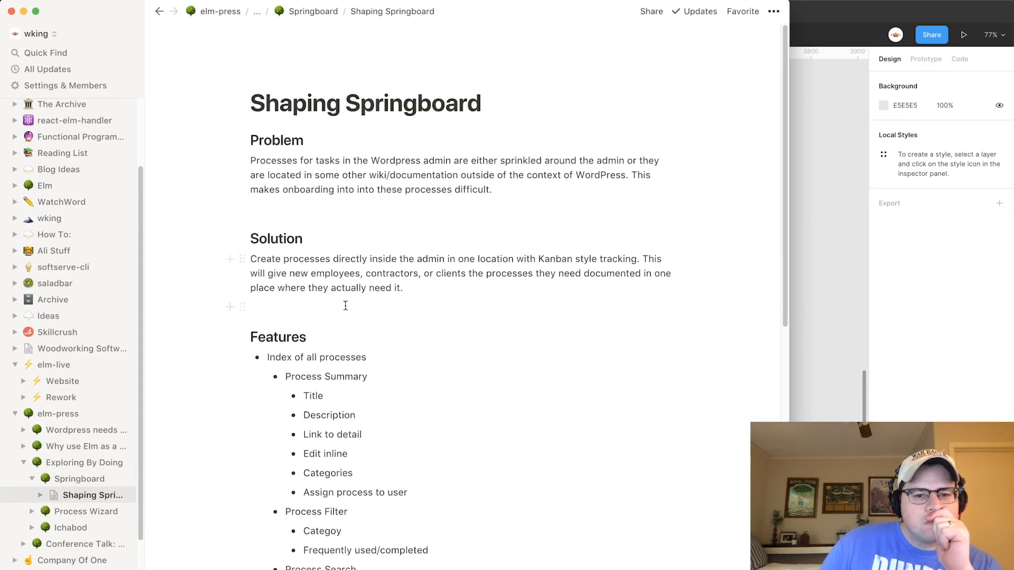
scroll(346, 301, "down", 3)
scroll(345, 305, "down", 1)
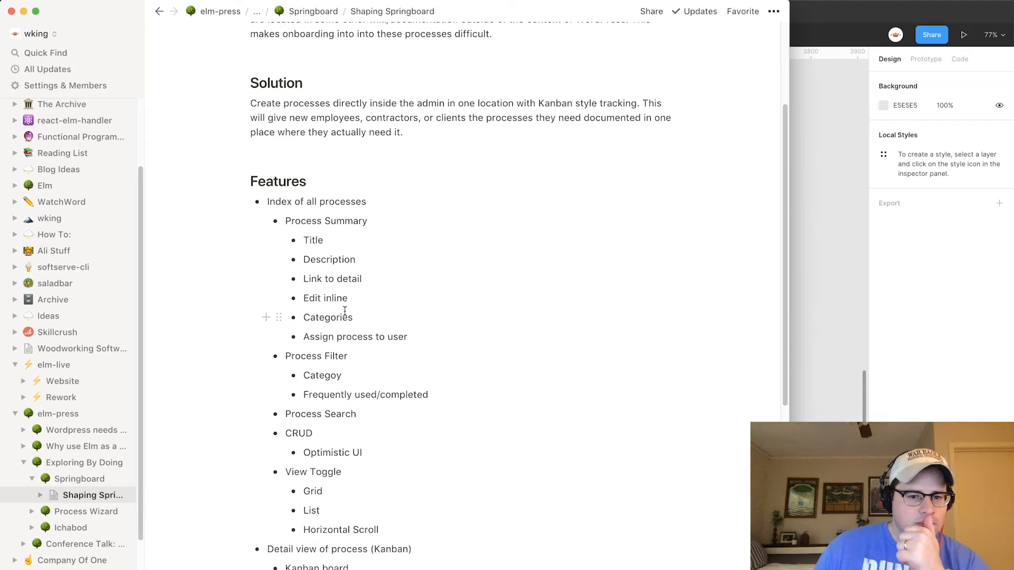
Switch back to Figma and duplicate the Category label and Marketing tag to their right in the expanded process card.
left_click(812, 267)
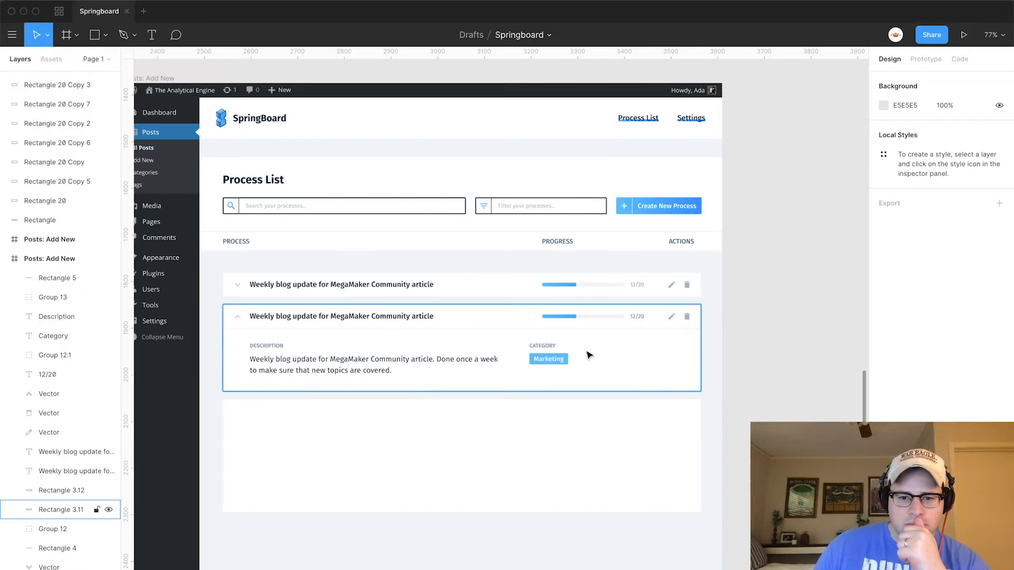
left_click(551, 354)
left_click_drag(551, 354, 615, 352)
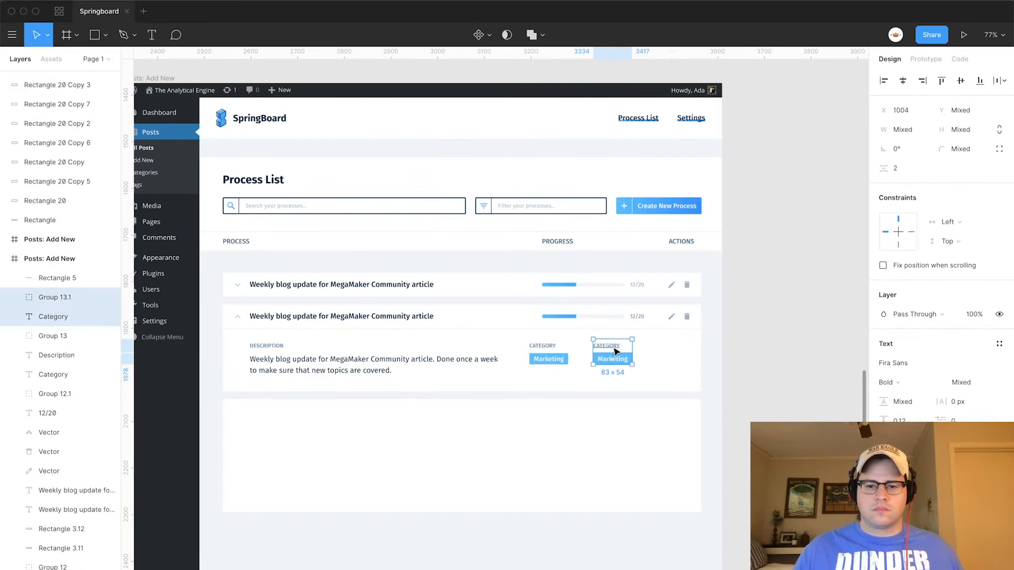
Change the duplicated Category label's text to "Last Completed".
double_click(607, 346)
double_click(607, 346)
type("Last Com")
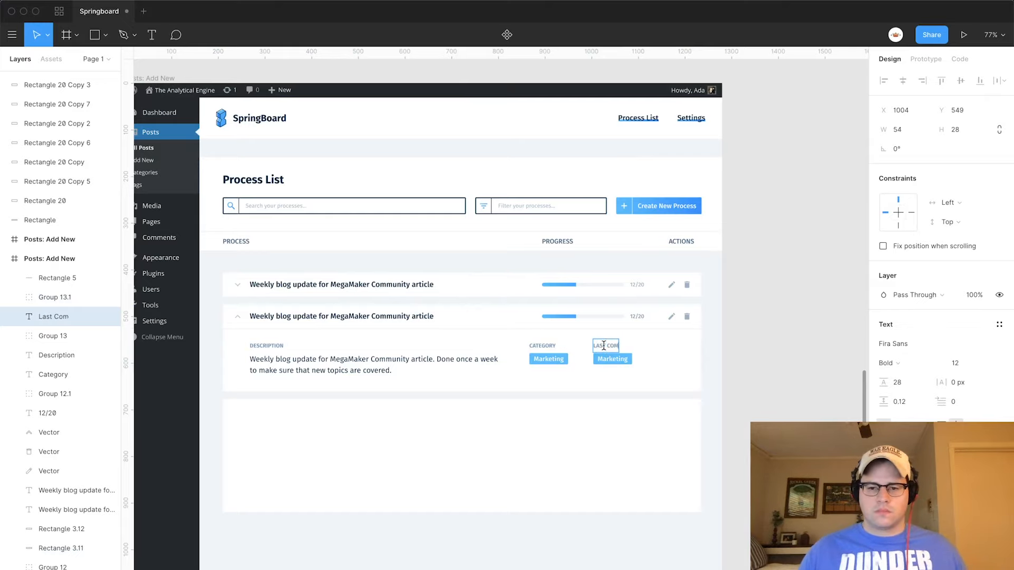
type("pleted")
Replace the duplicated Marketing tag with a copy of the description text, left-aligned under the Last Completed label.
left_click(620, 367)
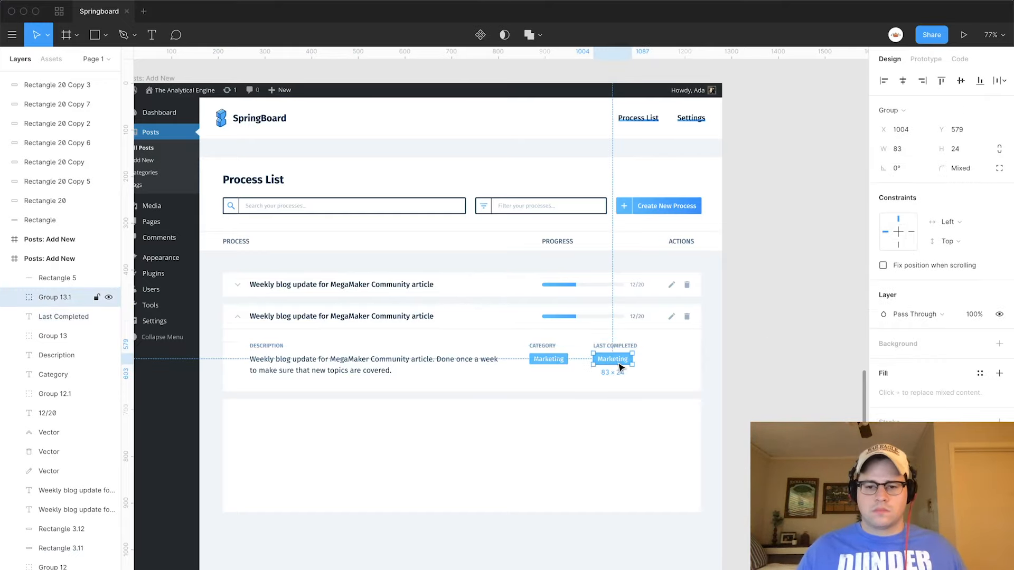
key("Delete")
left_click(437, 363)
left_click_drag(437, 362, 779, 378)
left_click(612, 348, "shift")
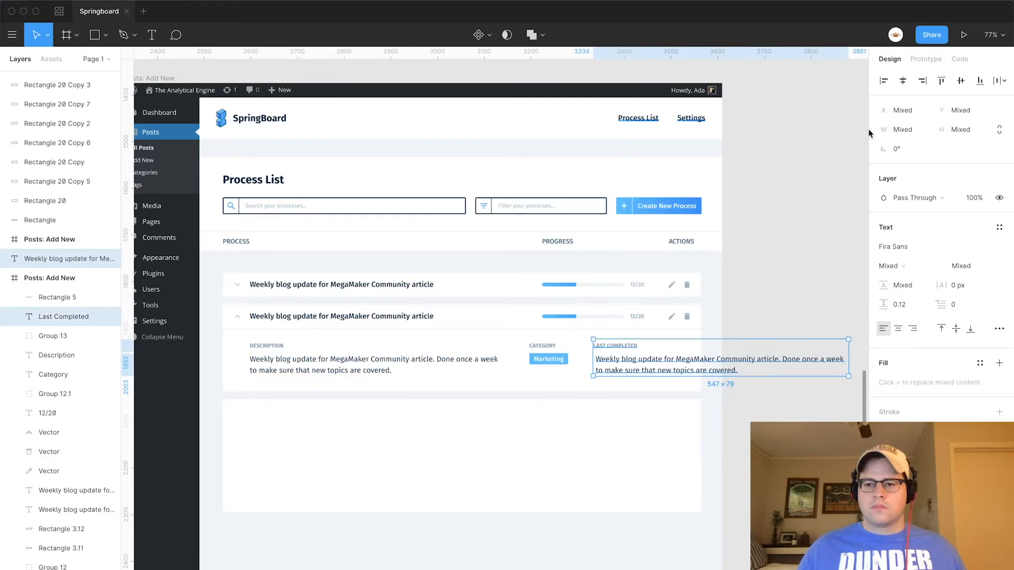
left_click(766, 249)
Replace the copied description text with "07/23/2019" and narrow its text box to 172 px wide.
double_click(631, 358)
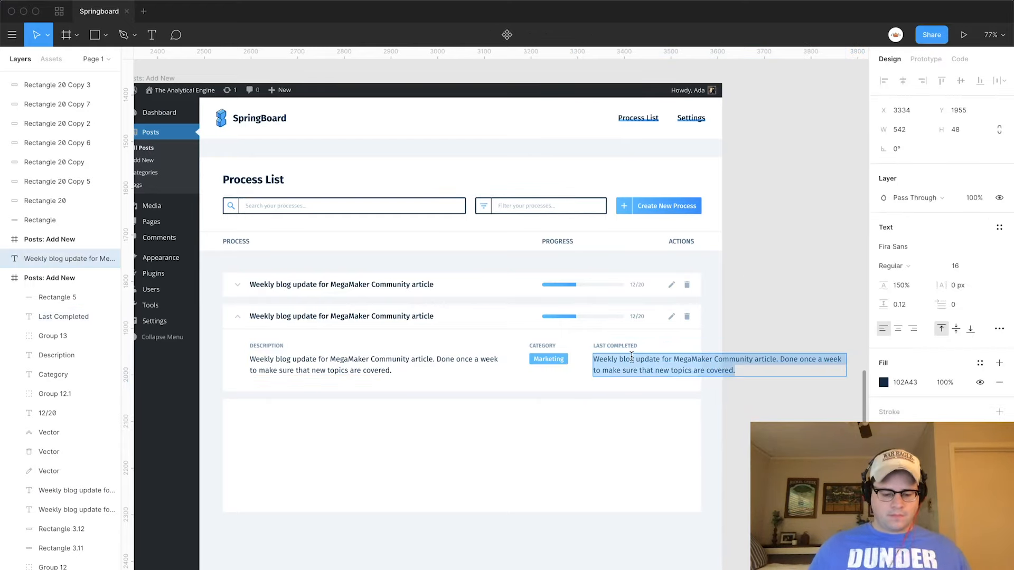
type("12")
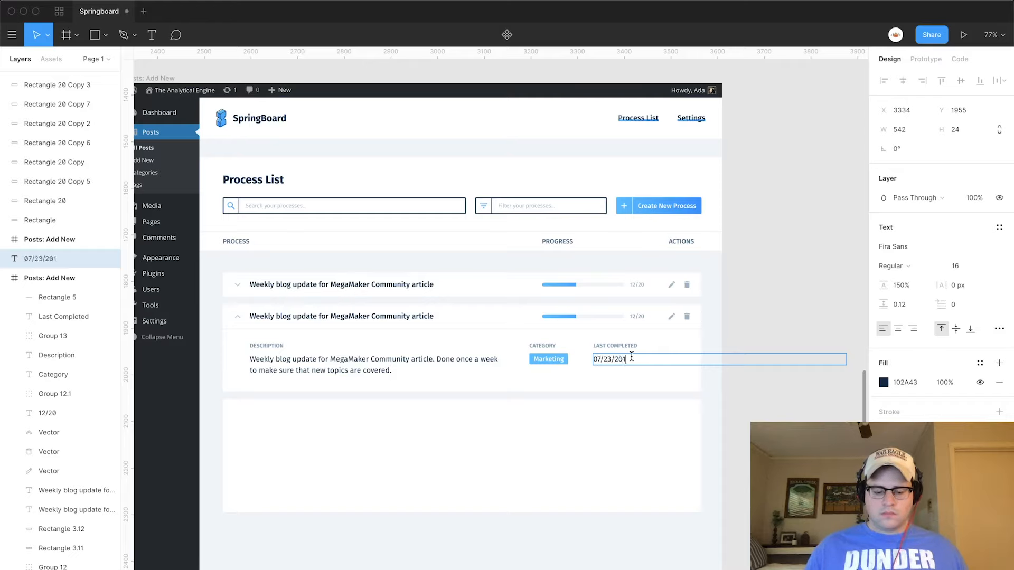
key("Escape")
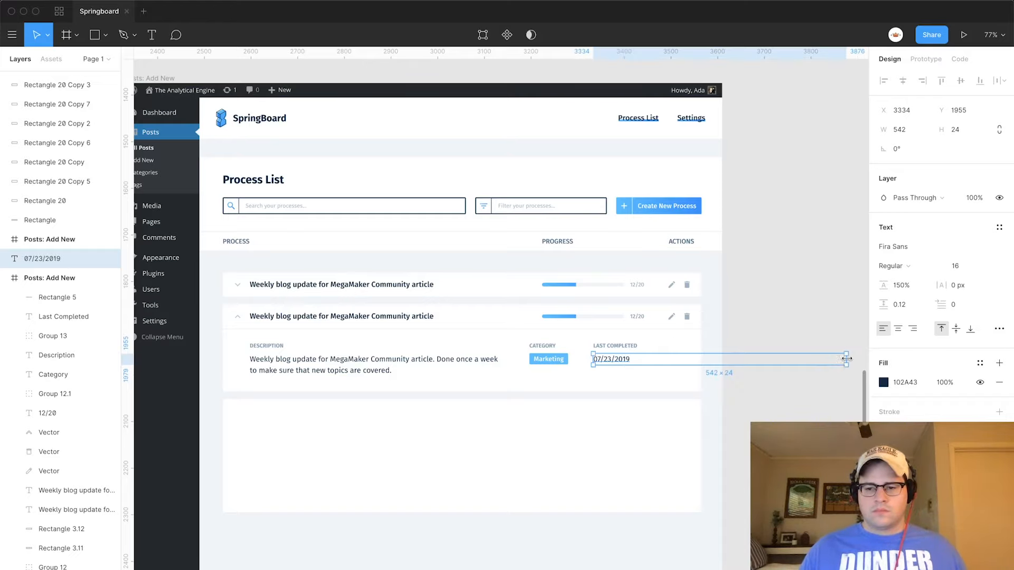
left_click_drag(846, 358, 674, 360)
Change the date under Last Completed to "November 9, 2019".
double_click(626, 359)
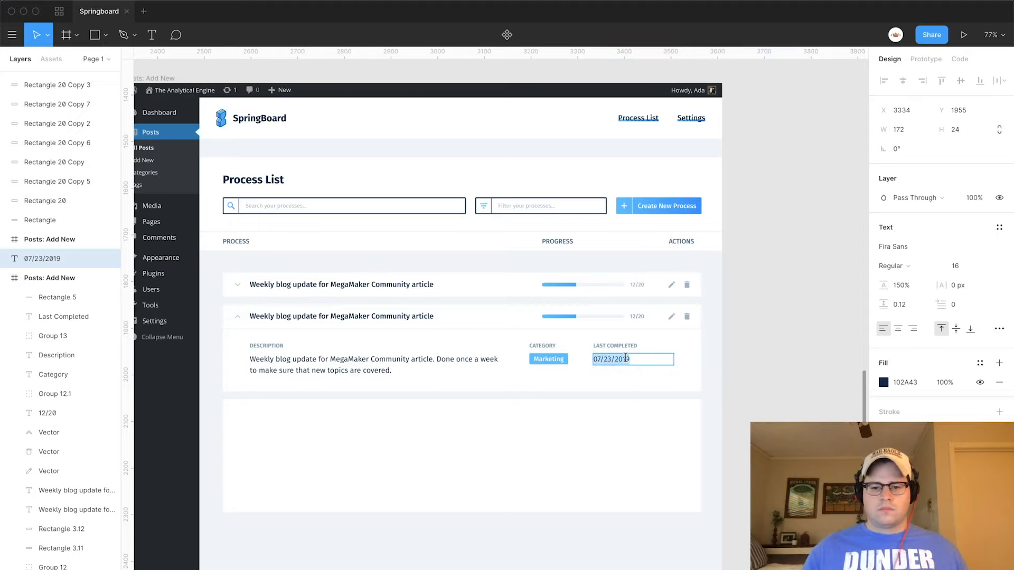
type("Jul 9,")
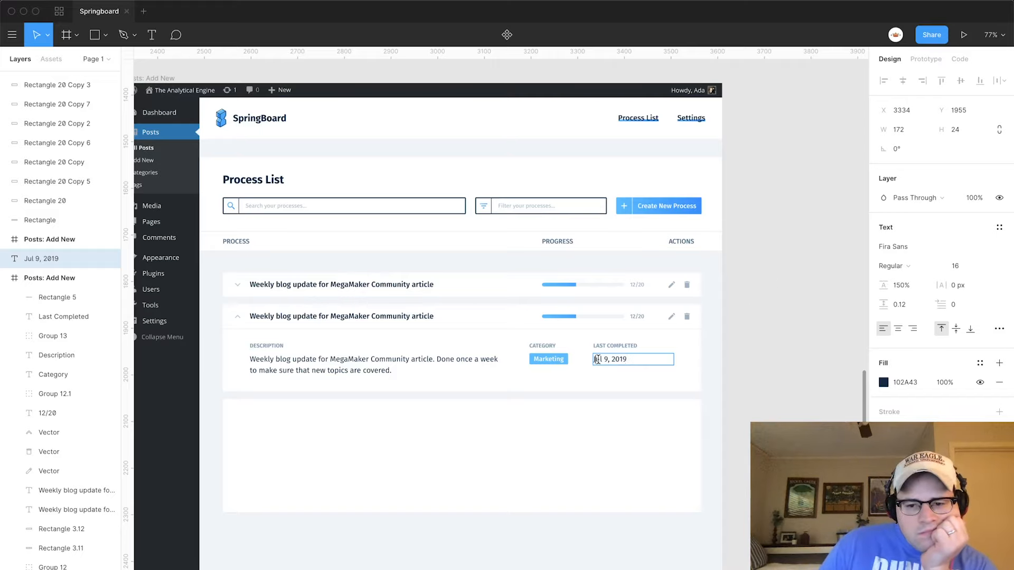
key("BackSpace")
key("BackSpace")
key("BackSpace")
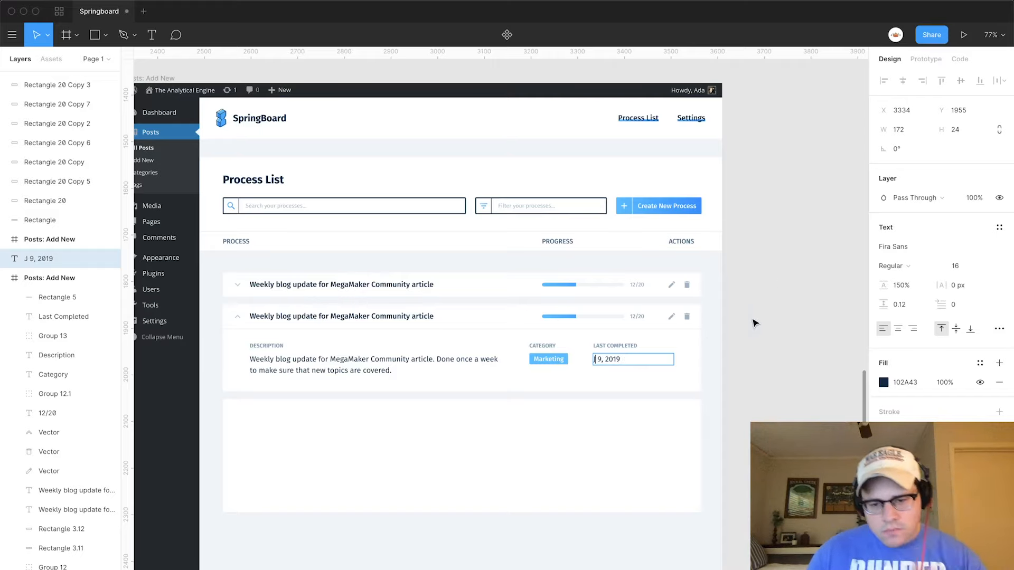
type("November")
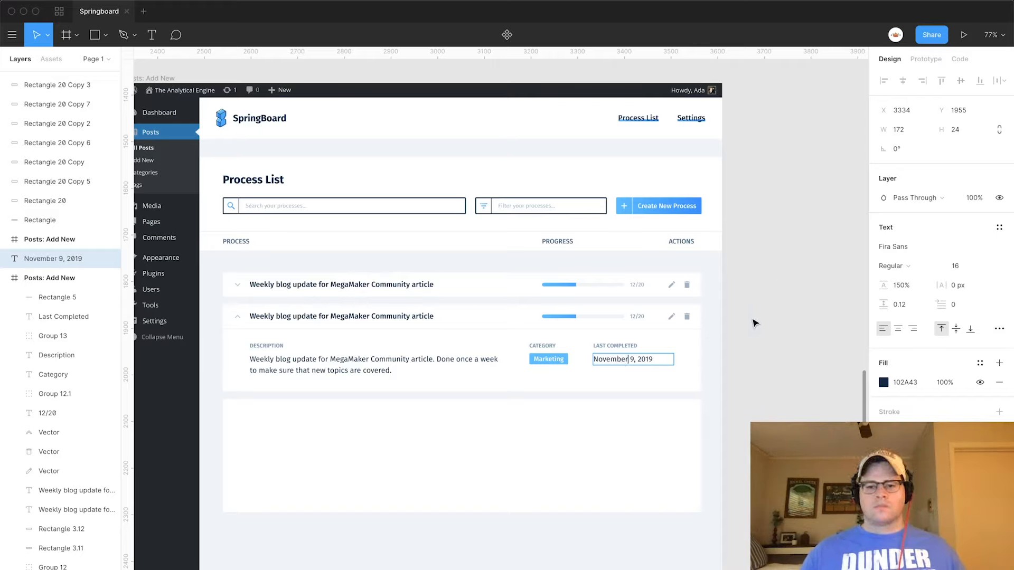
left_click(752, 316)
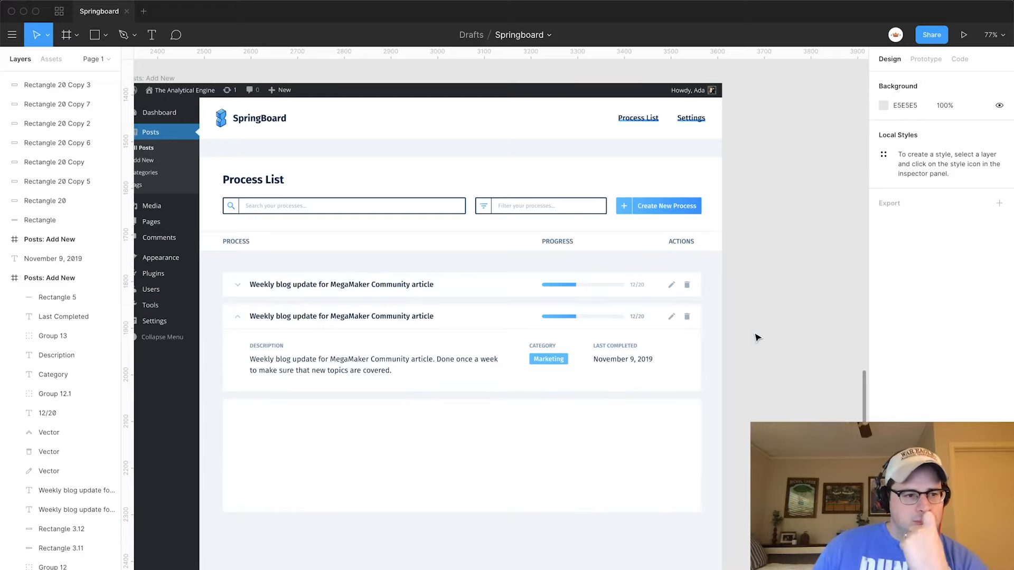
Duplicate the Description label into the empty white card below, left-aligned with the original at X 268, Y 717.
scroll(756, 338, "up", 3)
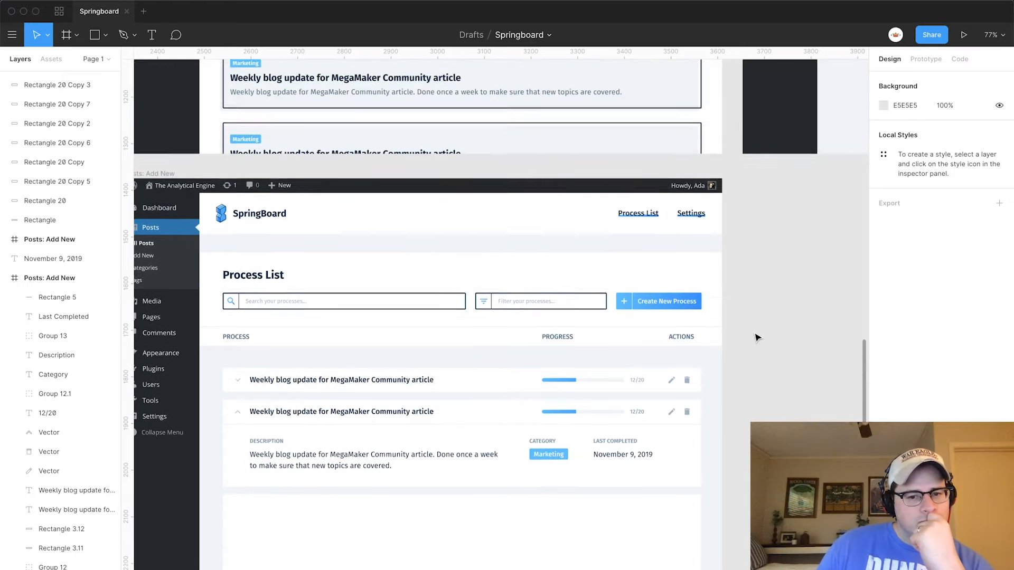
scroll(757, 338, "down", 1)
scroll(757, 338, "down", 5)
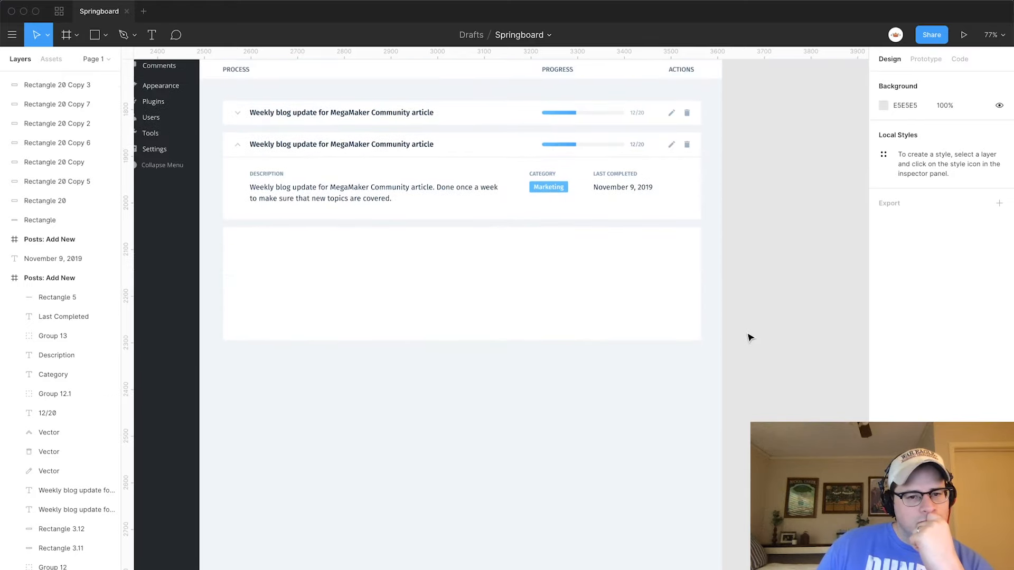
left_click(362, 263)
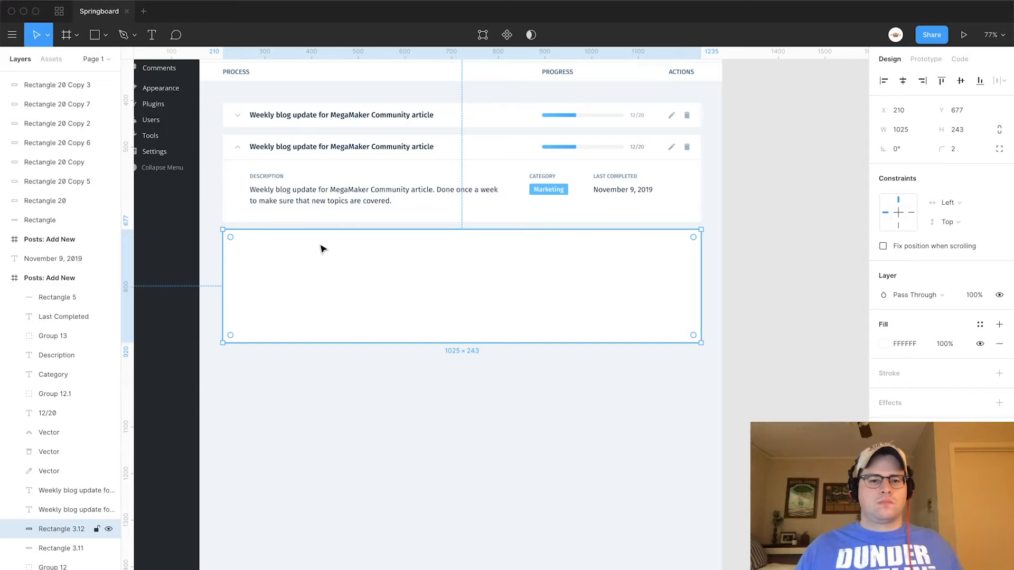
left_click_drag(268, 176, 270, 251)
key("Down")
key("Down")
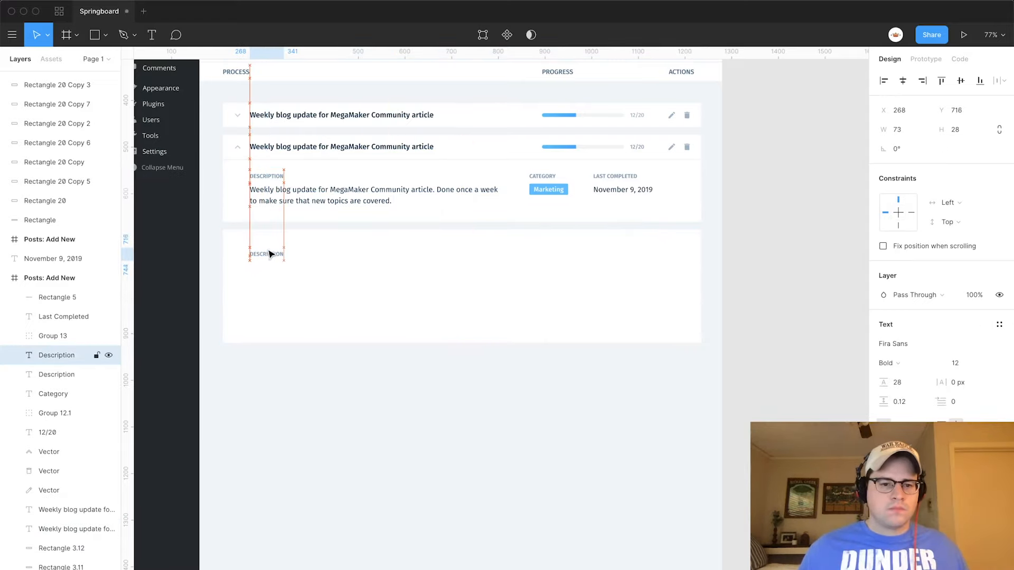
key("shift+Down")
key("alt")
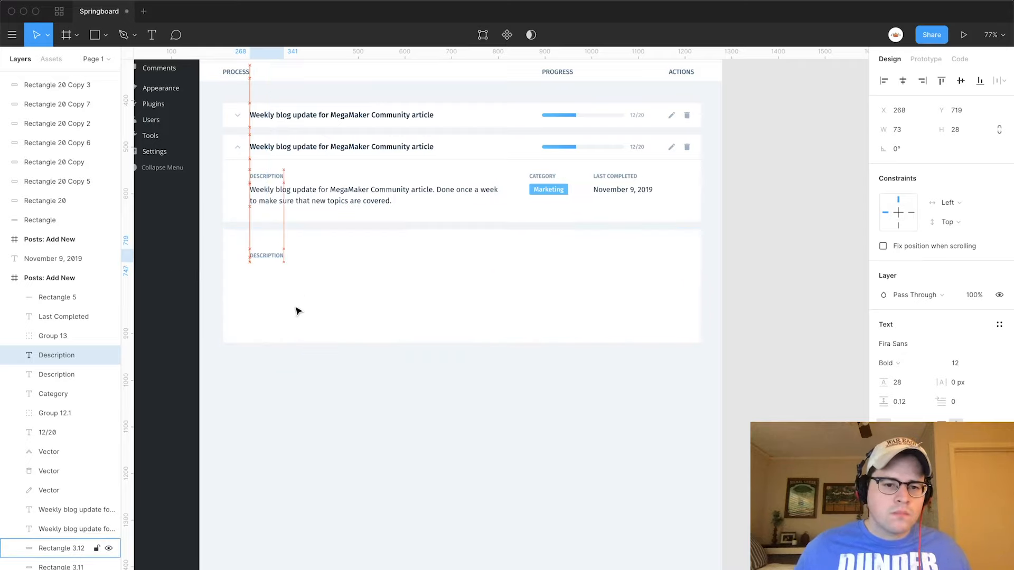
key("Up")
key("Up")
key("Up")
Change the duplicated label's text to "Process Title".
double_click(274, 254)
type("Process Title")
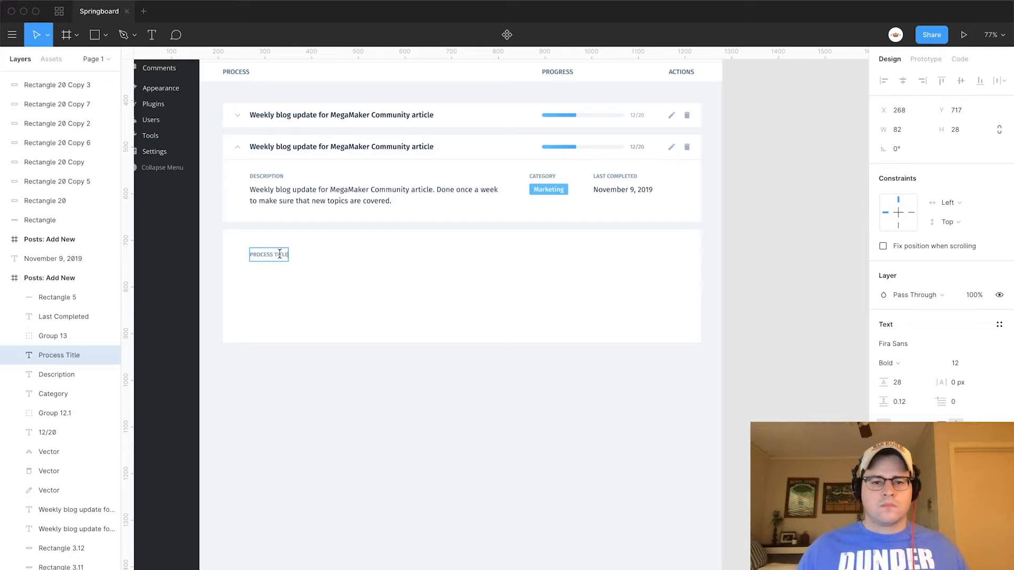
left_click(328, 261)
left_click(747, 283)
scroll(747, 283, "up", 2)
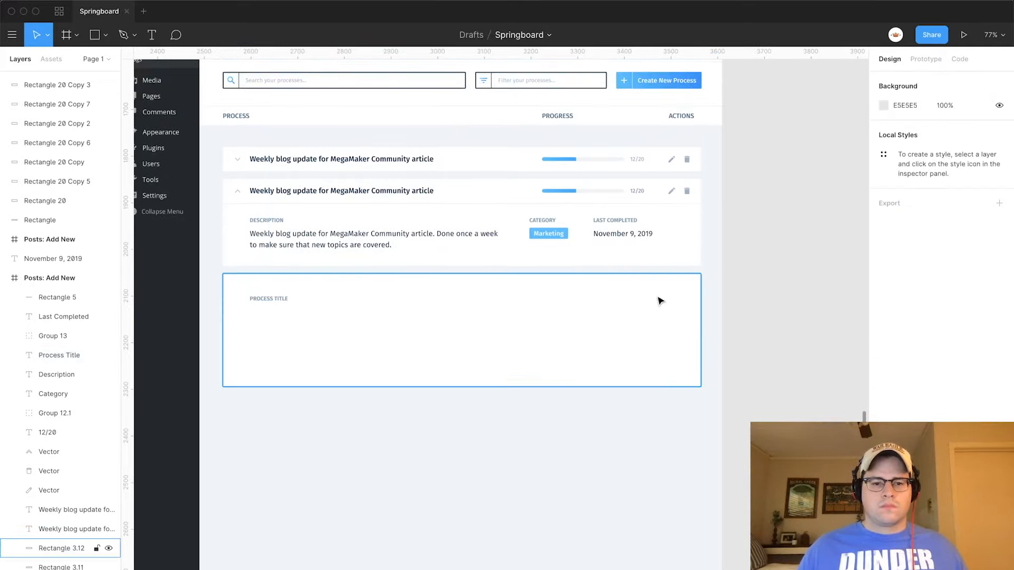
scroll(754, 315, "up", 2)
scroll(754, 316, "up", 2)
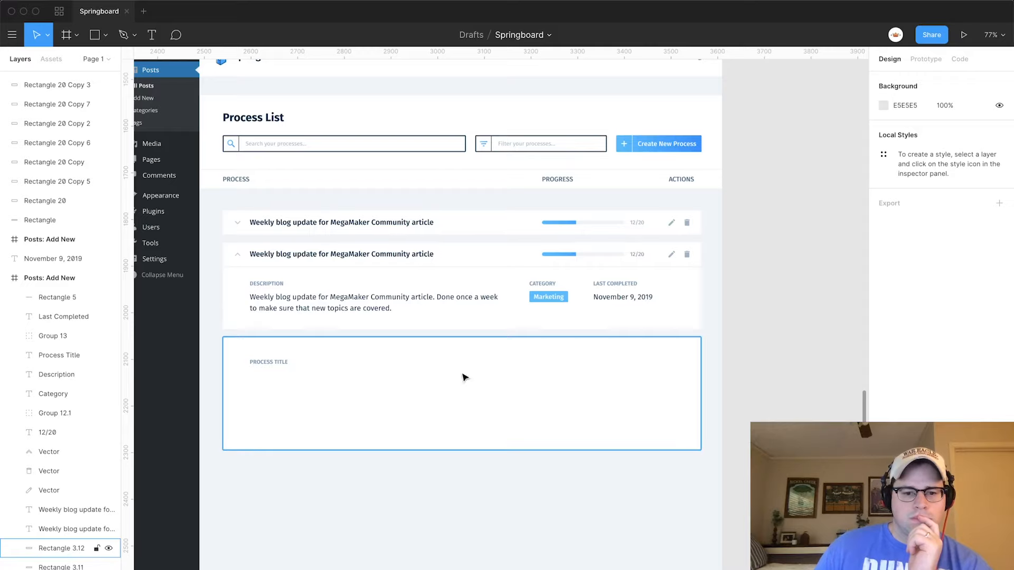
left_click(295, 410)
left_click(606, 320)
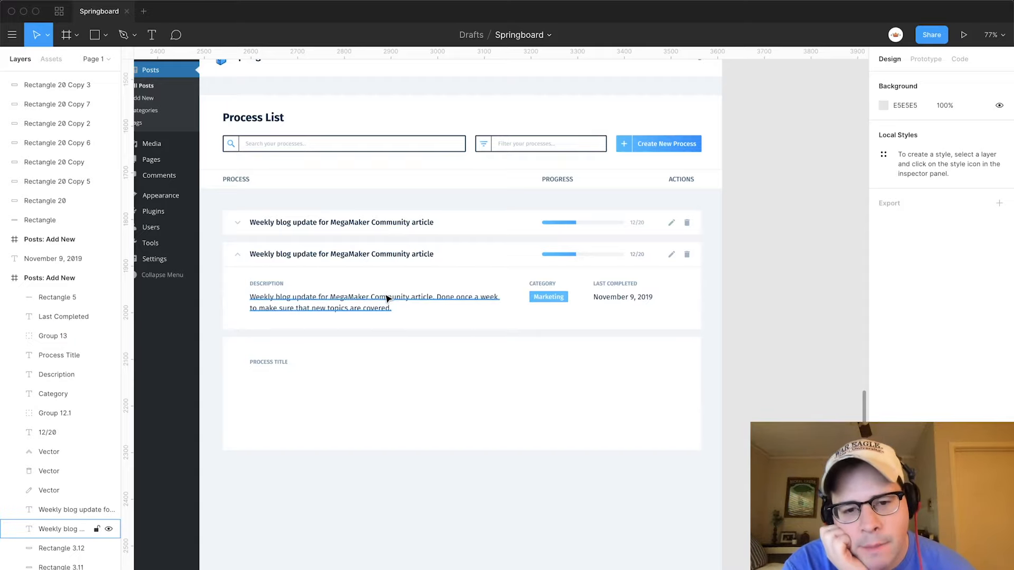
Duplicate the Process Title label straight down within the white card to Y 813, checking the Process Tracker mockup's task form for reference.
left_click(280, 364)
left_click_drag(280, 363, 278, 410)
scroll(272, 412, "right", 10)
scroll(272, 412, "left", 2)
scroll(272, 412, "down", 1)
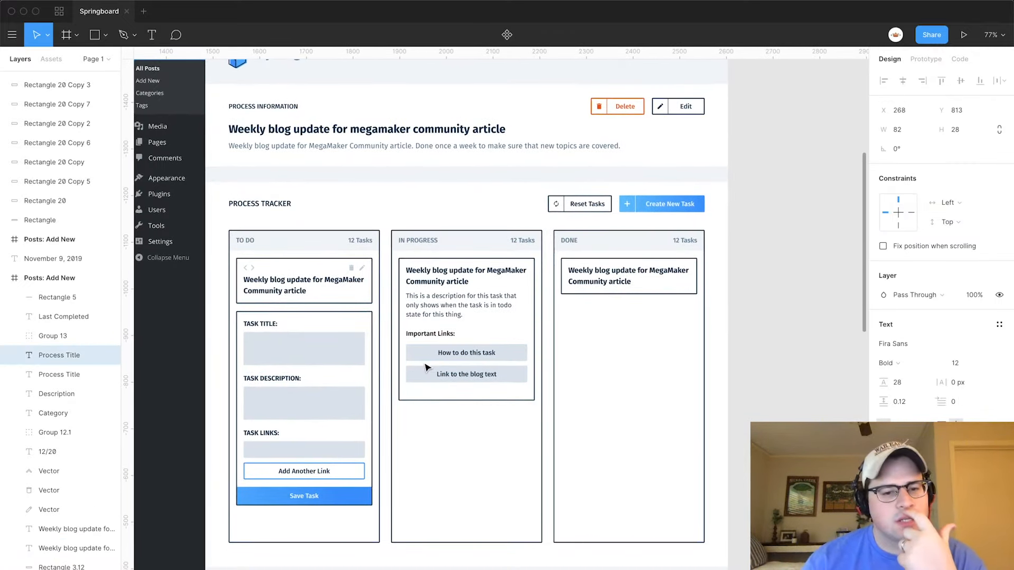
scroll(426, 367, "left", 10)
scroll(426, 367, "down", 10)
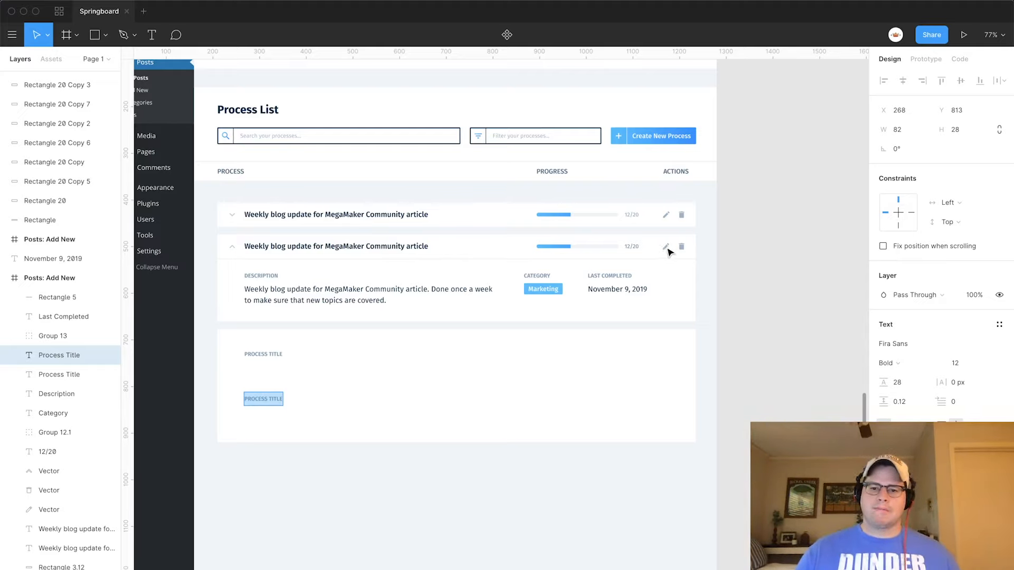
key("Escape")
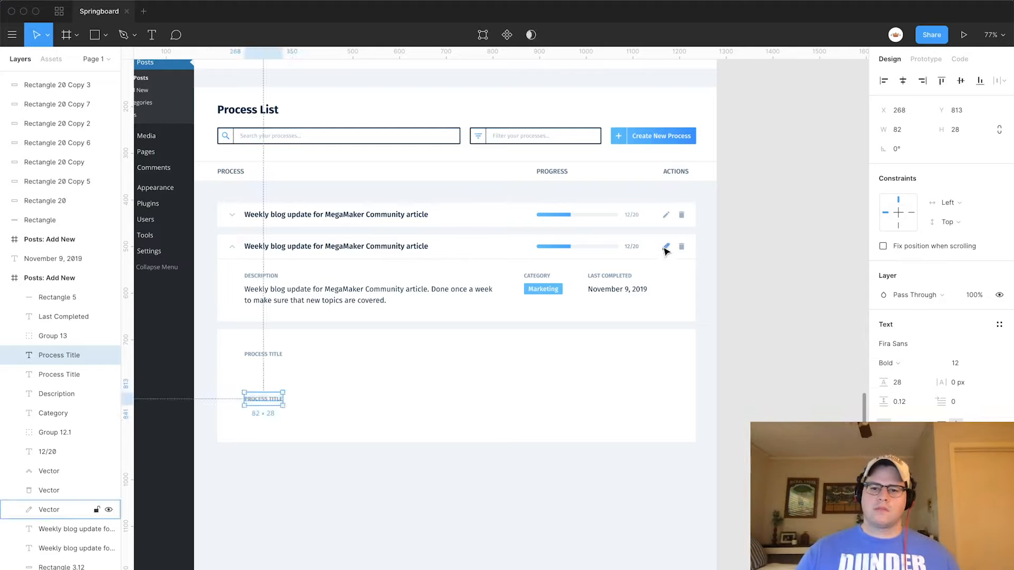
left_click(731, 265)
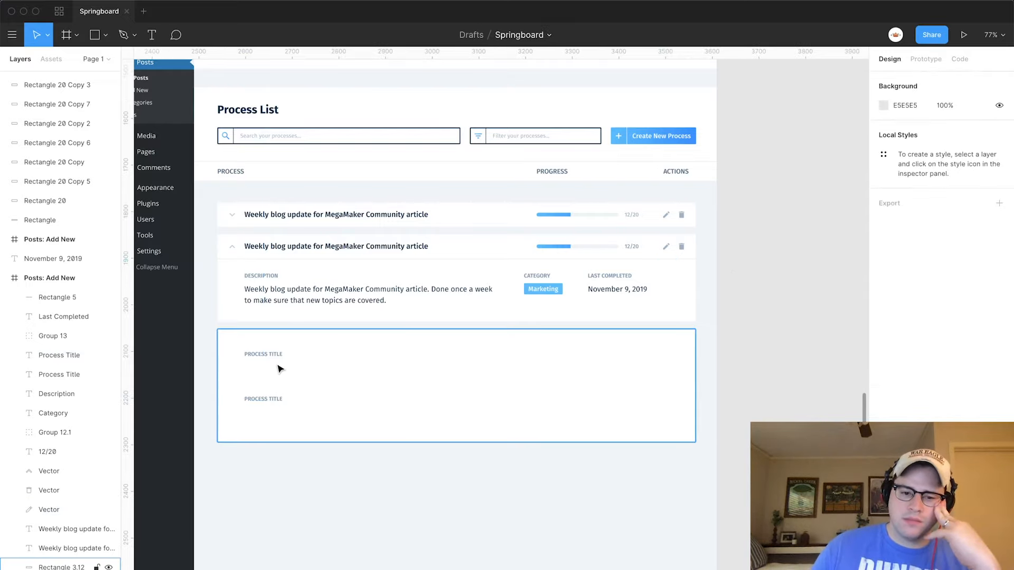
Change the lower duplicated label to "Process Description" and extend the white card's bottom edge downward.
double_click(281, 401)
type("Process Ti")
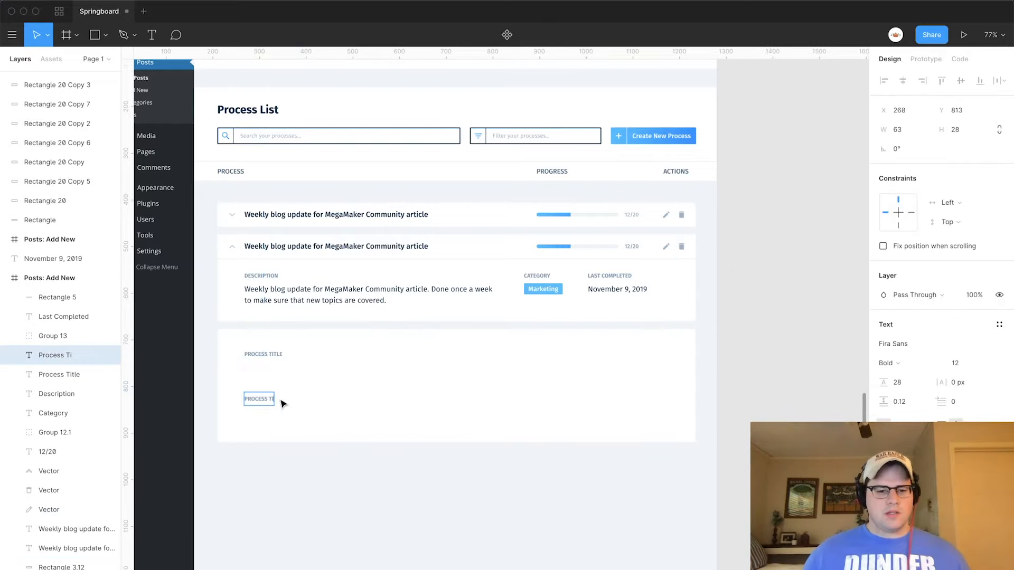
type(" Descrip[t")
type("tio")
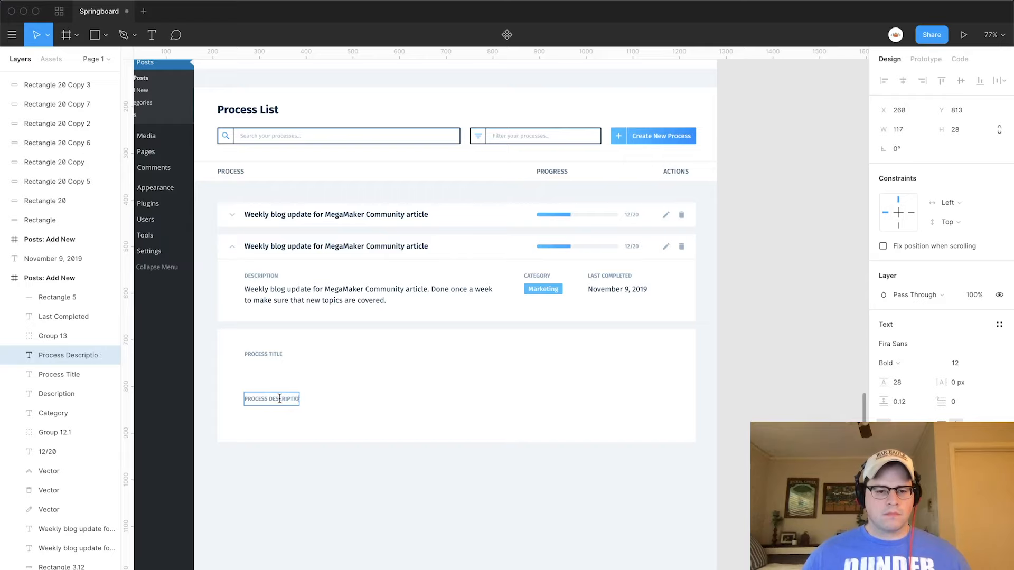
left_click(417, 381)
left_click_drag(422, 443, 423, 482)
left_click(363, 133)
left_click_drag(382, 144, 391, 340)
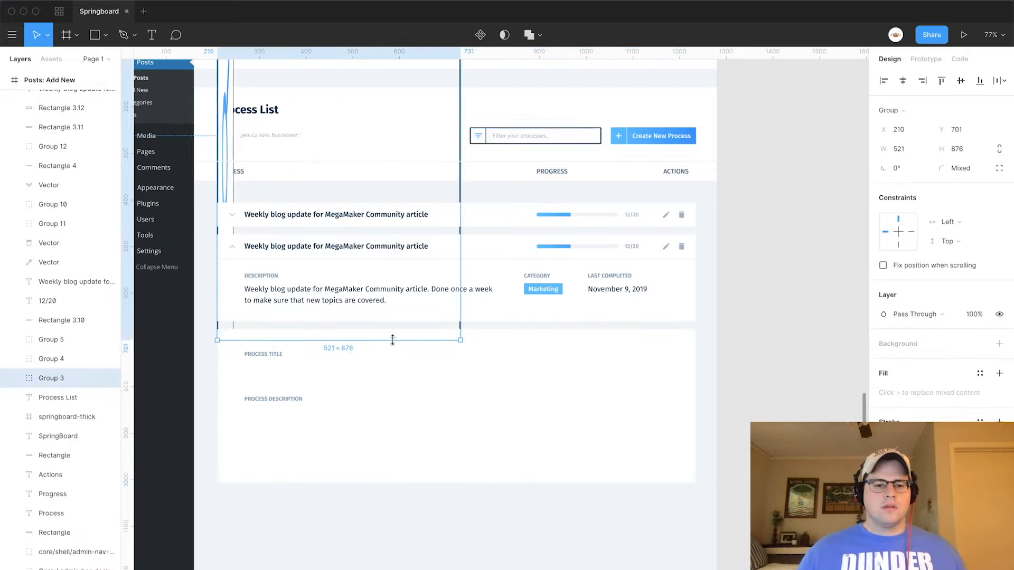
key("super+z")
Duplicate the search box's 521 × 36 outline rectangle and place it left-aligned under the Process Title label at Y 747.
left_click(391, 103)
left_click(403, 129)
left_click_drag(403, 130, 444, 376)
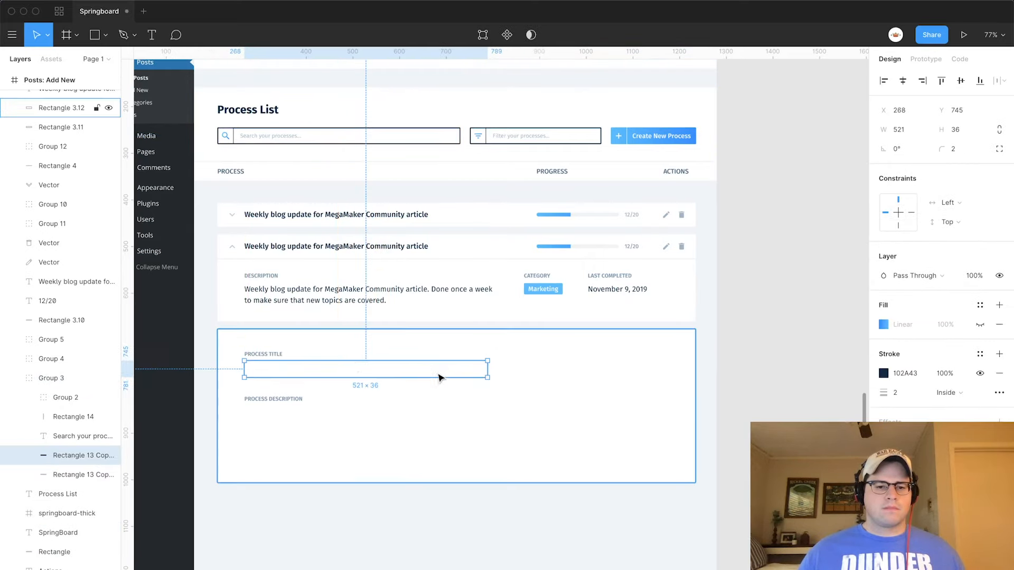
key("Down")
key("Down")
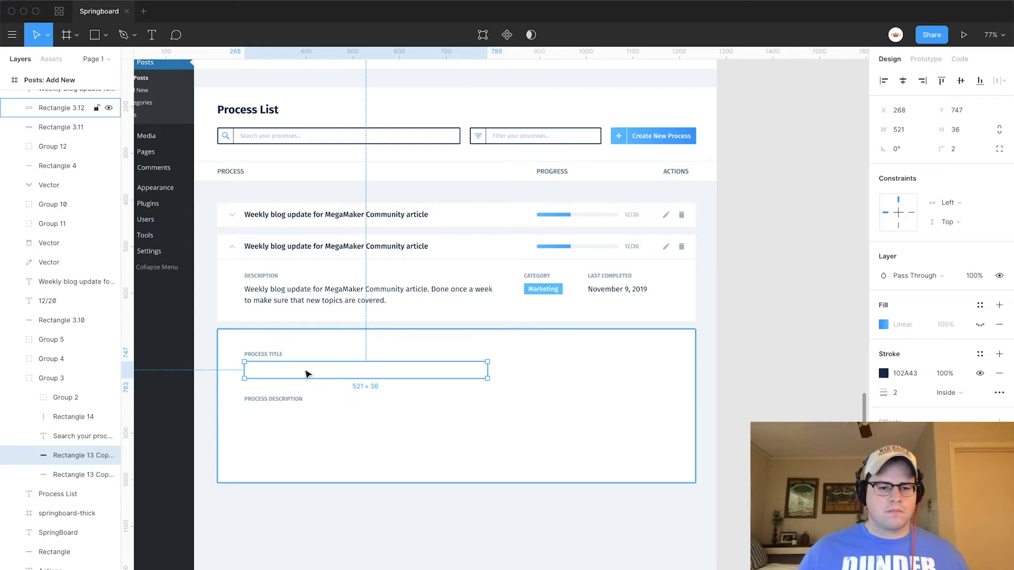
Move the duplicated outline rectangle out of the search box group to the top of the frame's layer order.
left_click_drag(79, 456, 46, 229)
scroll(46, 228, "up", 6)
left_click_drag(67, 523, 28, 221)
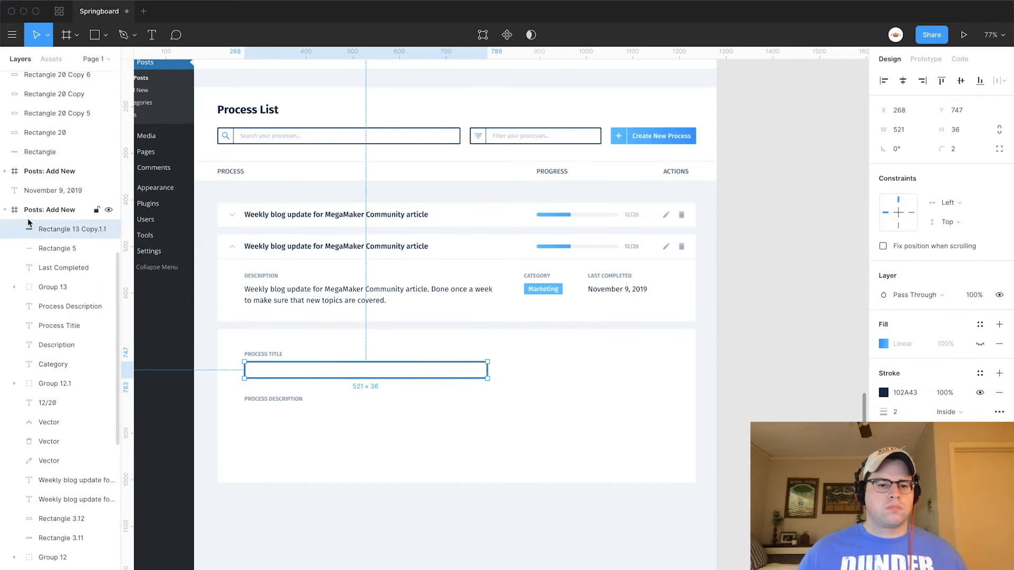
left_click(822, 381)
Compare the Description label's text spacing with the Process Title field's gap and move the field to Y 748 to match.
left_click(267, 371)
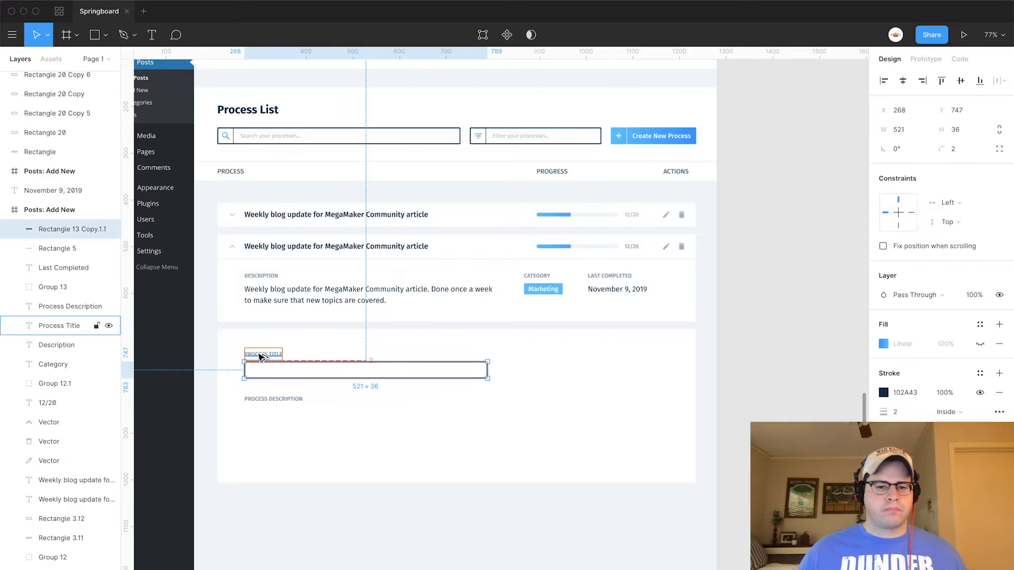
left_click(270, 290)
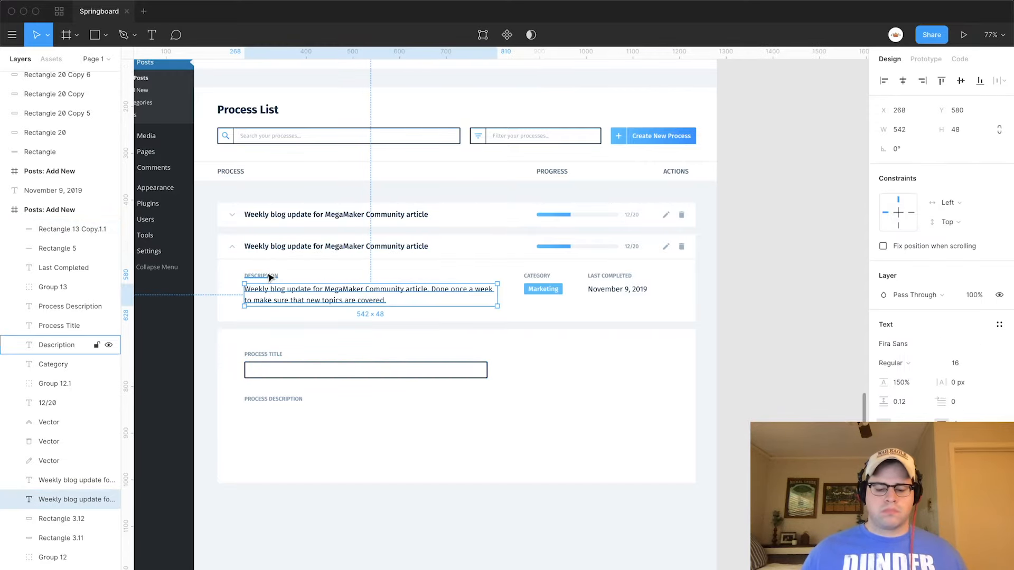
scroll(269, 278, "up", 8)
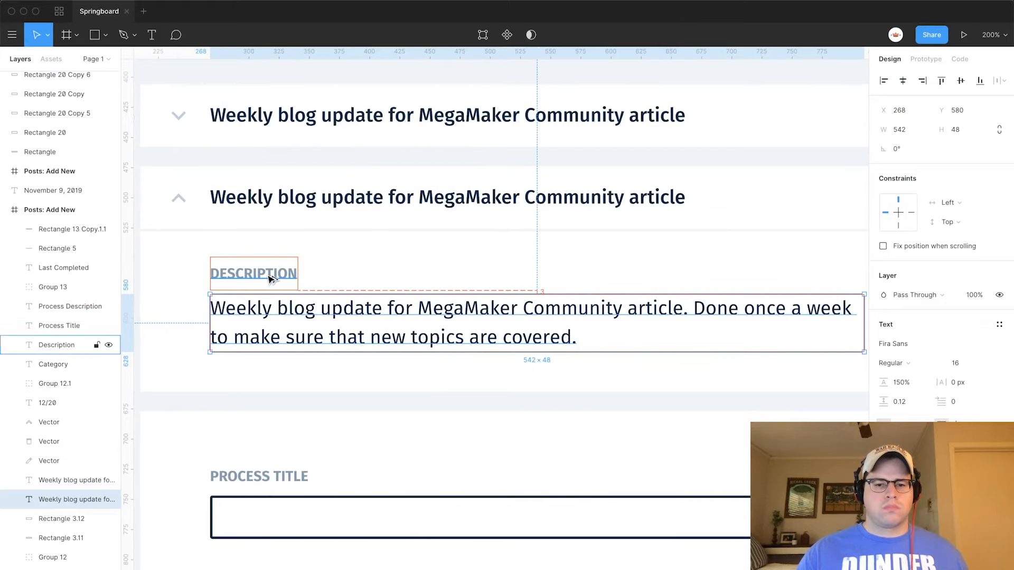
scroll(269, 279, "down", 5)
left_click(319, 400)
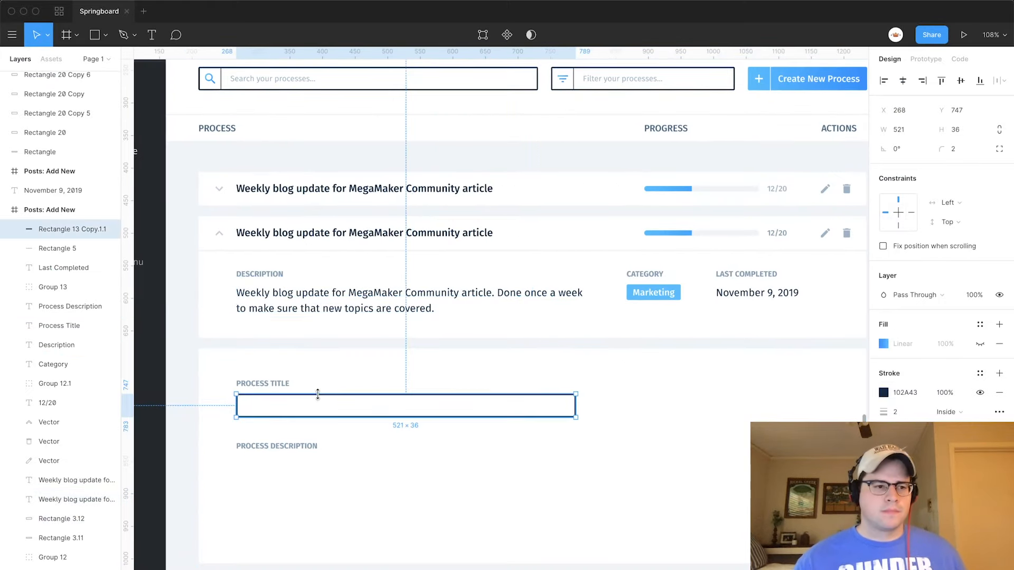
Copy the fill colour D9E2EC from the Task Description field in the Process Tracker mockup.
scroll(275, 388, "down", 4)
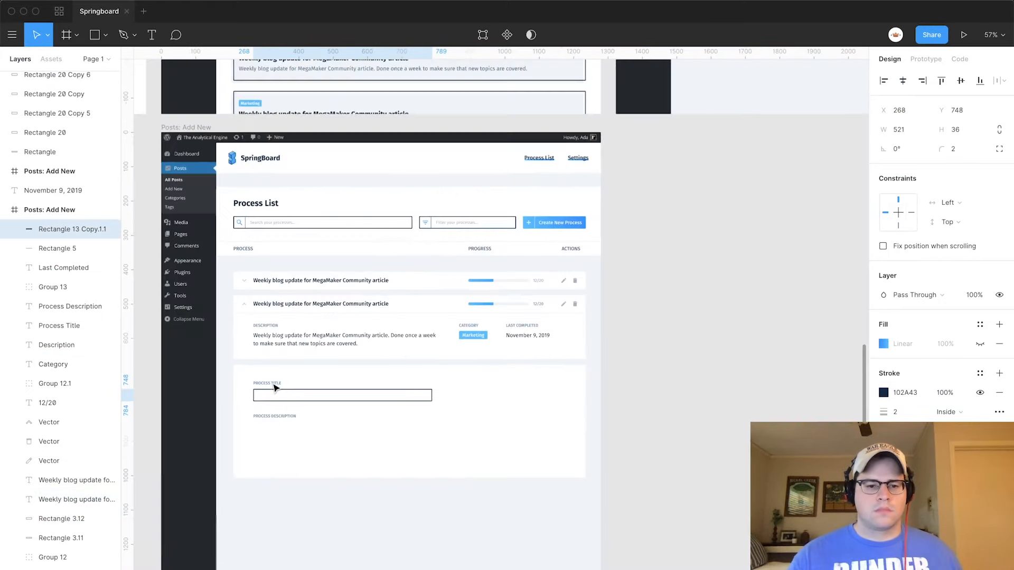
scroll(274, 388, "down", 6)
scroll(275, 388, "left", 4)
left_click(507, 74)
left_click(904, 326)
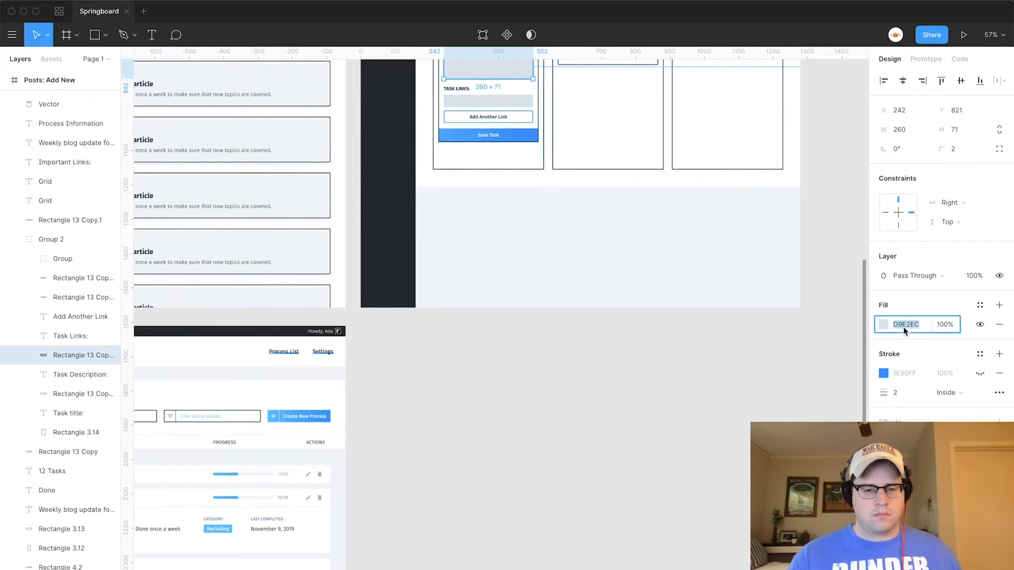
Remove the stroke from the outline rectangle under the Process Title label.
scroll(537, 464, "down", 6)
scroll(430, 344, "up", 3)
left_click(437, 338)
scroll(433, 331, "up", 3)
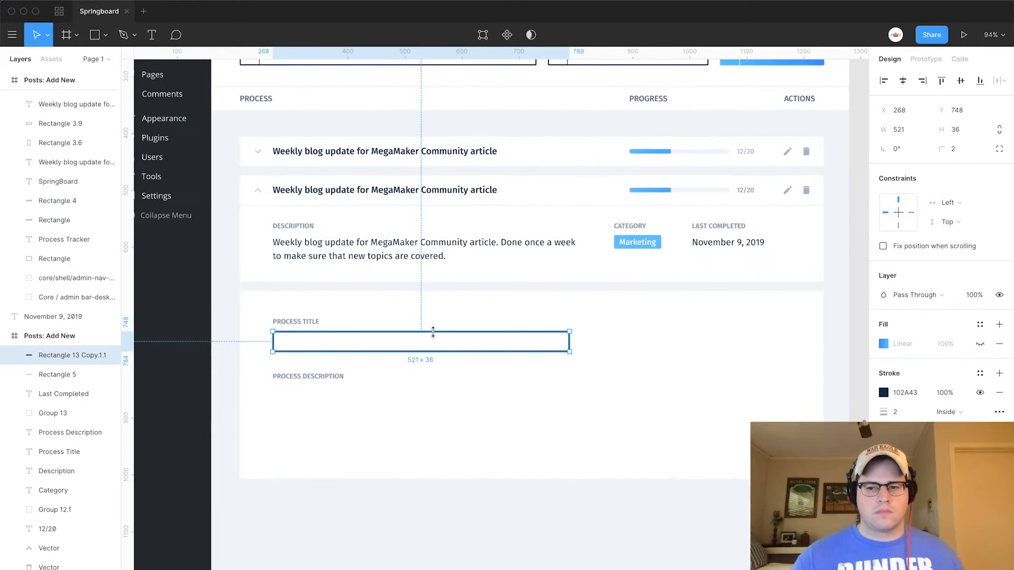
left_click(1000, 392)
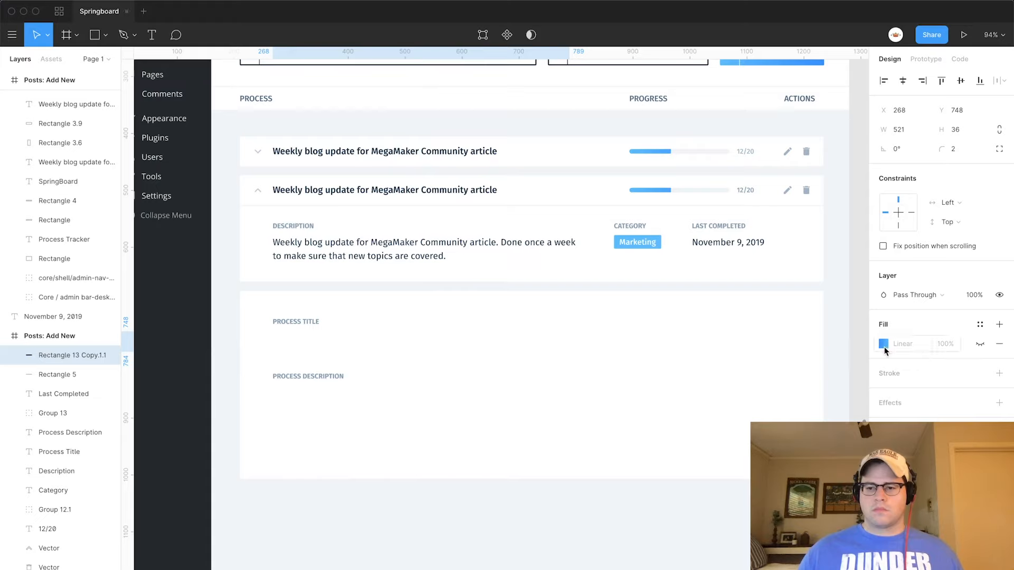
Make the Process Title field's fill visible and change it from a linear gradient to solid D9E2EC.
left_click(885, 346)
left_click(979, 343)
left_click(884, 344)
left_click(754, 263)
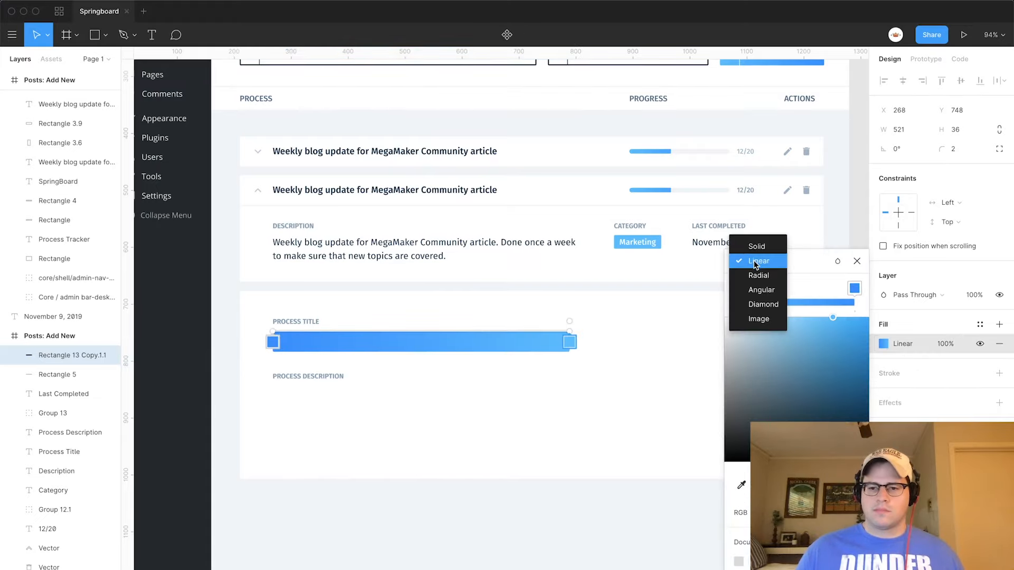
left_click(757, 246)
left_click(906, 344)
type("D9E2EC")
key("Tab")
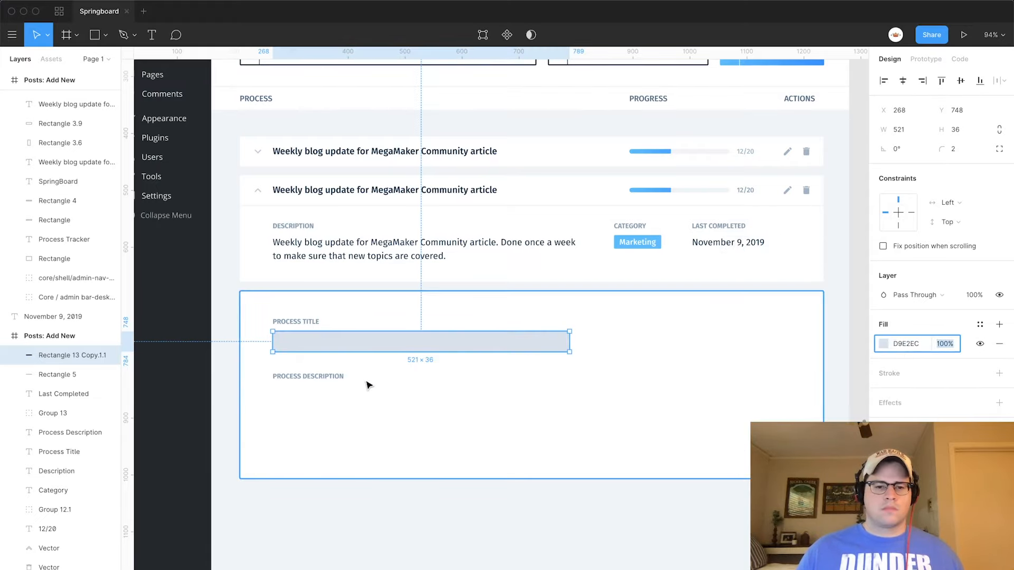
Change the text colour of the Process Title and Process Description labels to dark navy.
left_click(368, 385)
left_click(300, 323)
left_click(308, 378, "shift")
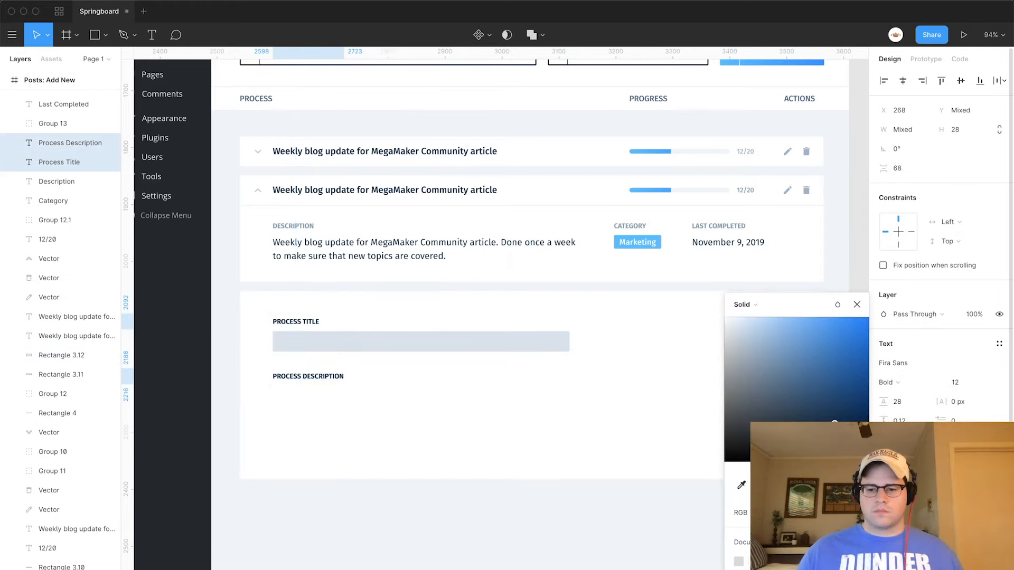
Place a duplicate of the grey Process Title field directly beneath the Process Description label.
left_click(351, 342)
left_click_drag(355, 352, 379, 407)
Shorten the Process Title label's text to "Title".
double_click(297, 321)
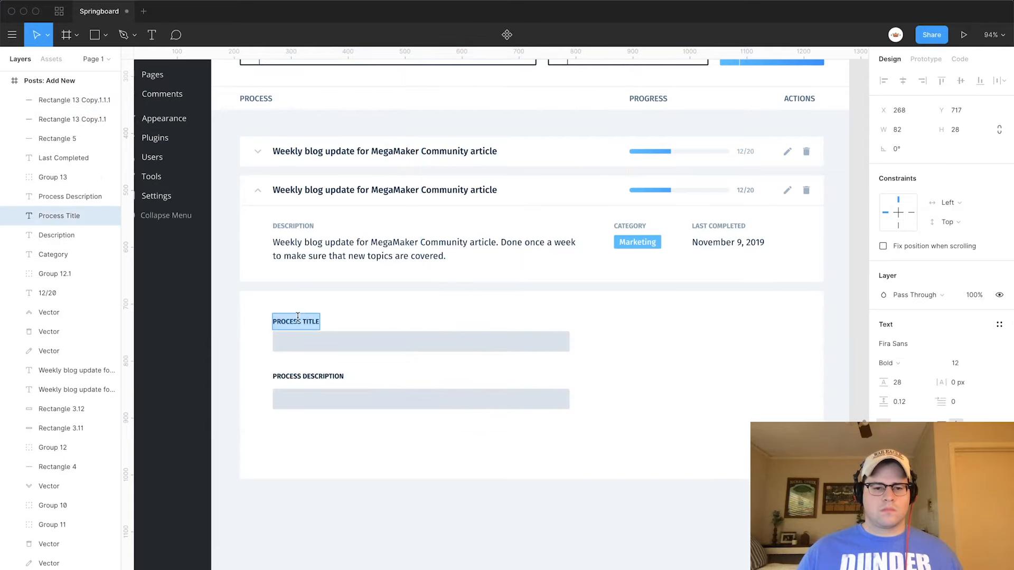
left_click(298, 320)
key("BackSpace")
key("BackSpace")
key("BackSpace")
key("BackSpace")
key("BackSpace")
key("BackSpace")
key("BackSpace")
key("BackSpace")
Shorten the Process Description label's text to "Description".
double_click(308, 375)
left_click(308, 374)
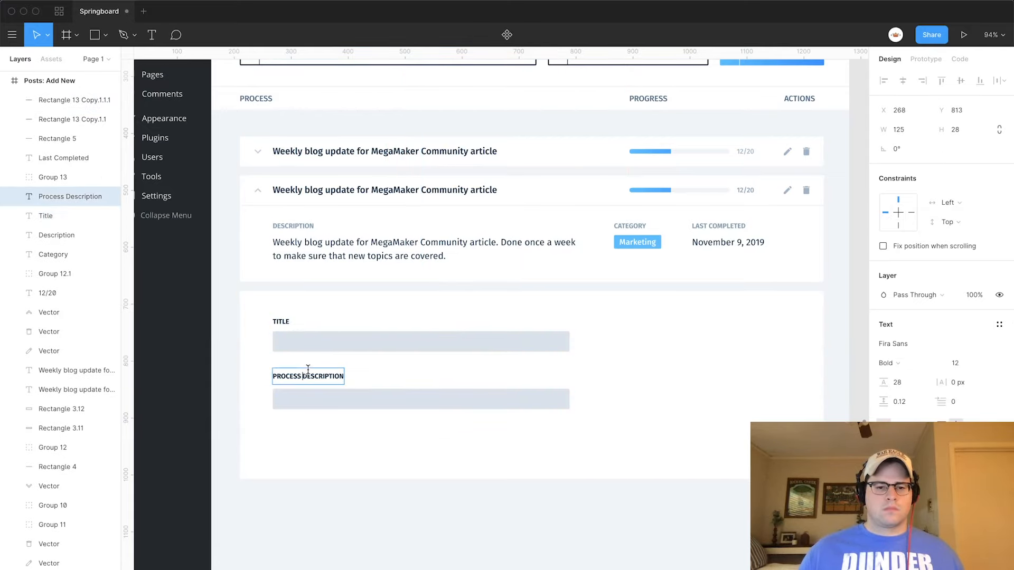
key("BackSpace")
key("BackSpace")
key("BackSpace")
key("BackSpace")
key("BackSpace")
key("BackSpace")
key("BackSpace")
key("BackSpace")
key("Escape")
key("Escape")
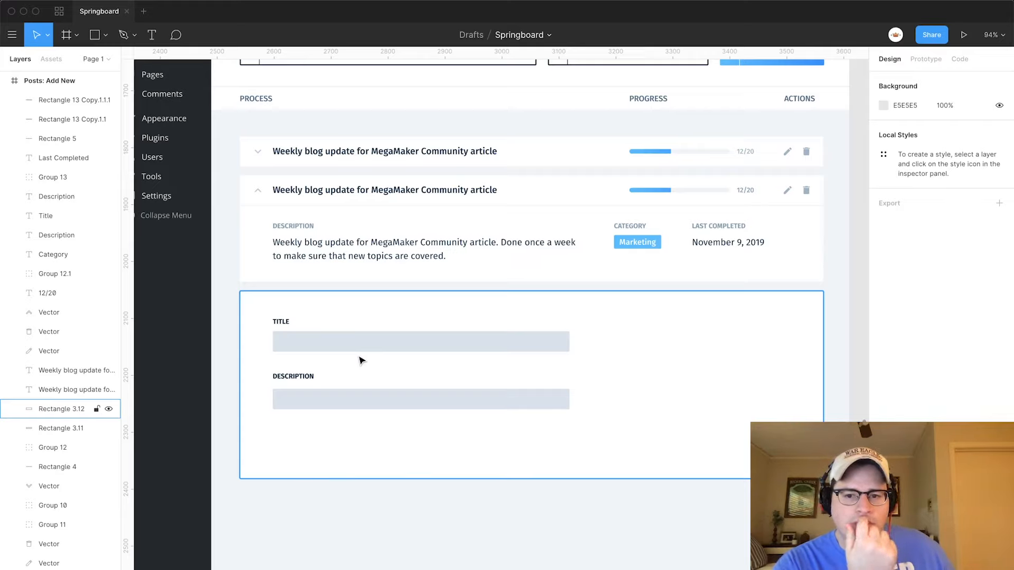
Move the form's Description label and its grey field up together by about 11 px, closer to the Title field.
left_click(323, 375)
left_click(324, 405, "shift")
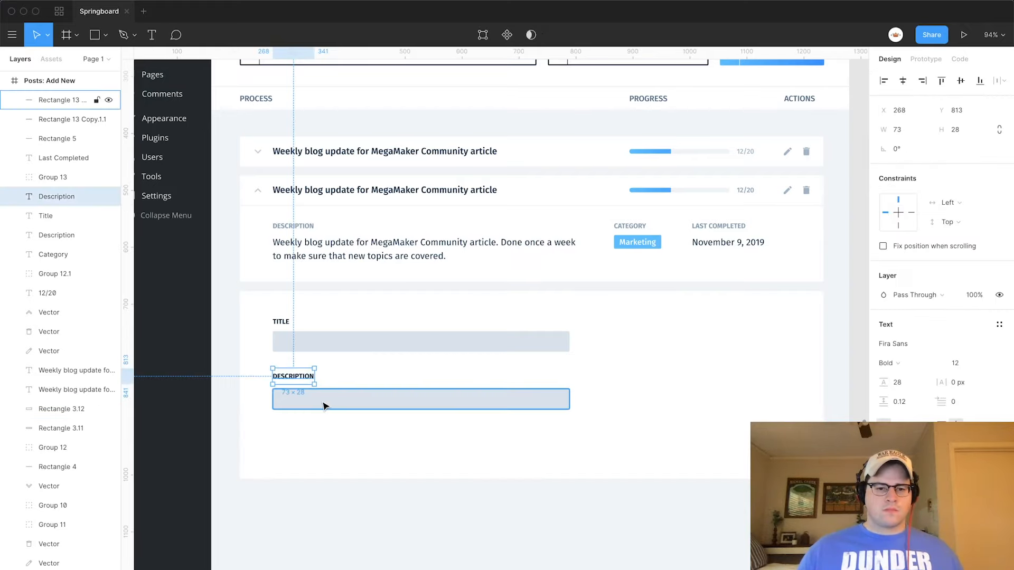
key("shift+Up")
key("Up")
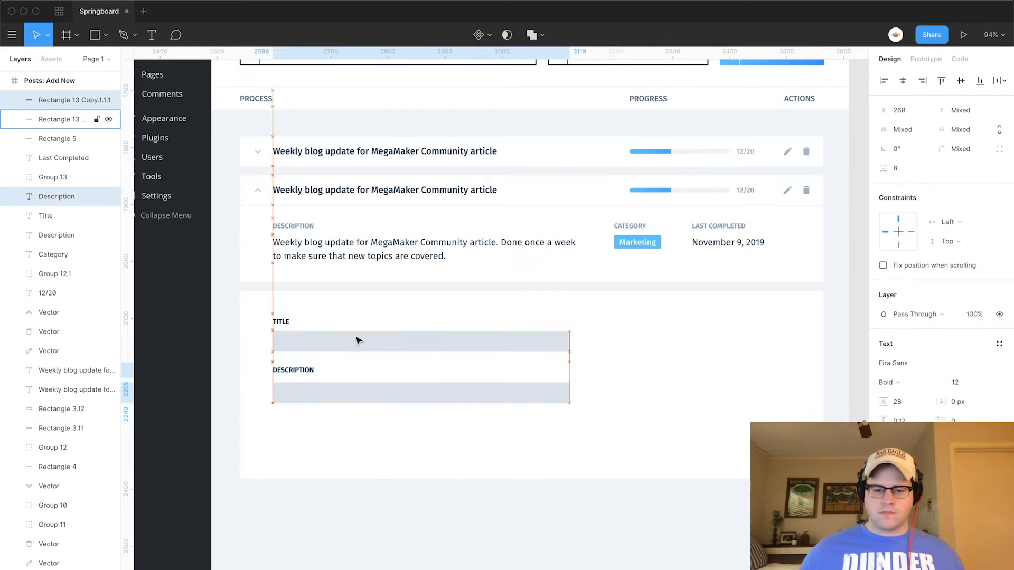
Enlarge the grey field under the form's Description label to a height of 100.
left_click(227, 398)
left_click(351, 400)
left_click_drag(379, 403, 378, 443)
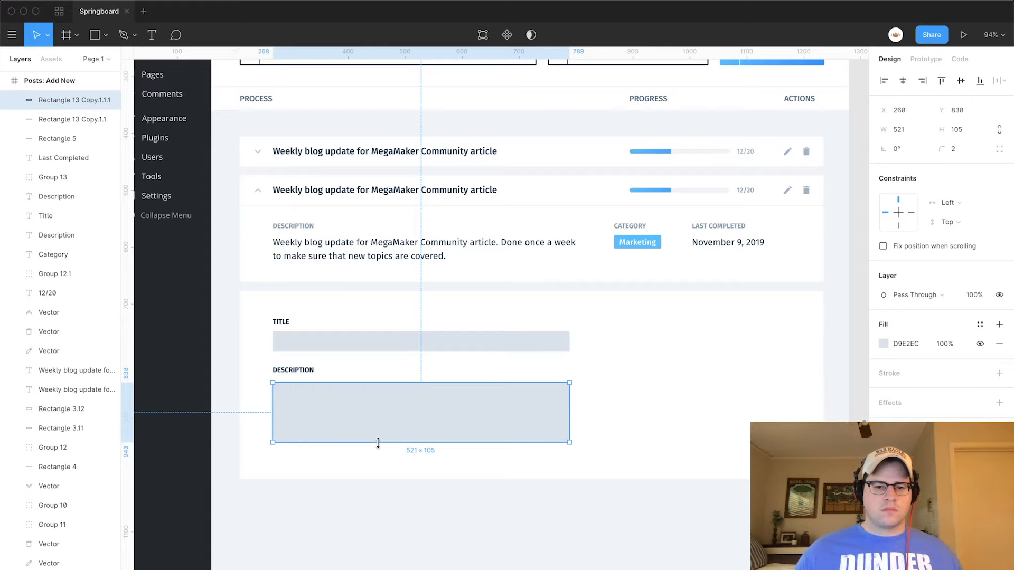
left_click(960, 131)
type("100")
key("Return")
left_click(639, 547)
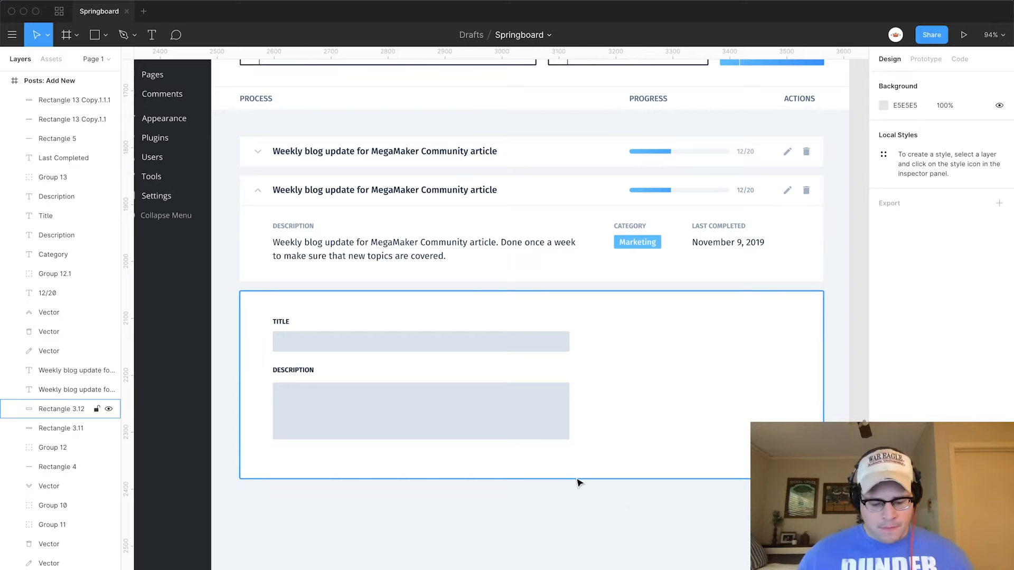
Centre the Title and Description labels together with their grey fields horizontally within the white form card.
key("minus")
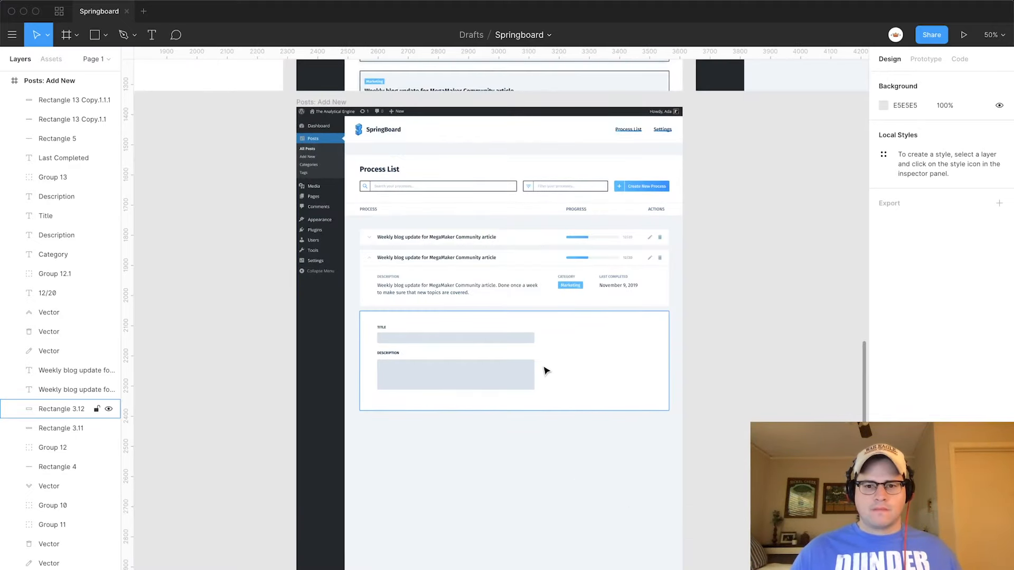
key("plus")
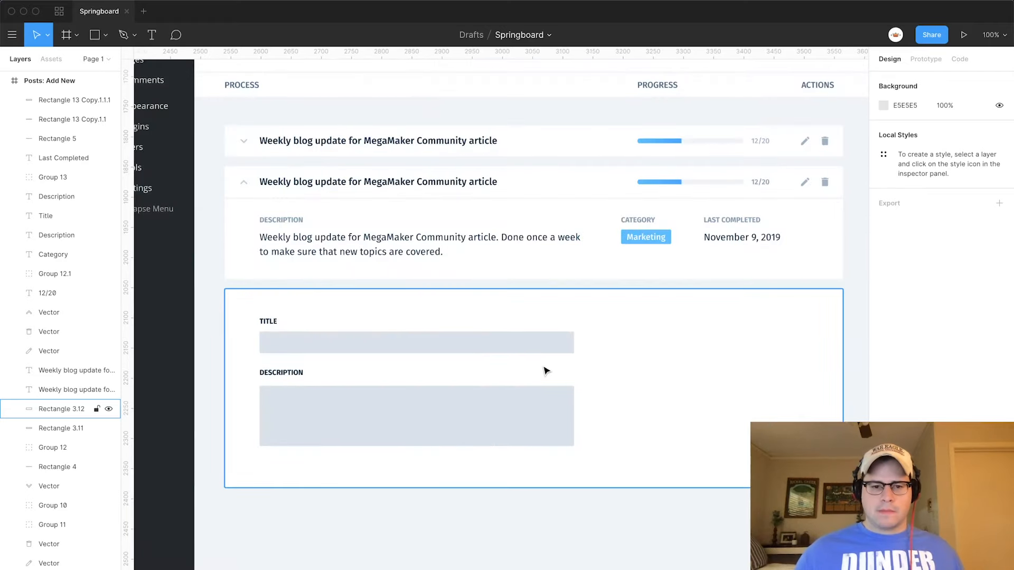
left_click(379, 414)
left_click(282, 372, "shift")
left_click(292, 343, "shift")
left_click(272, 324, "shift")
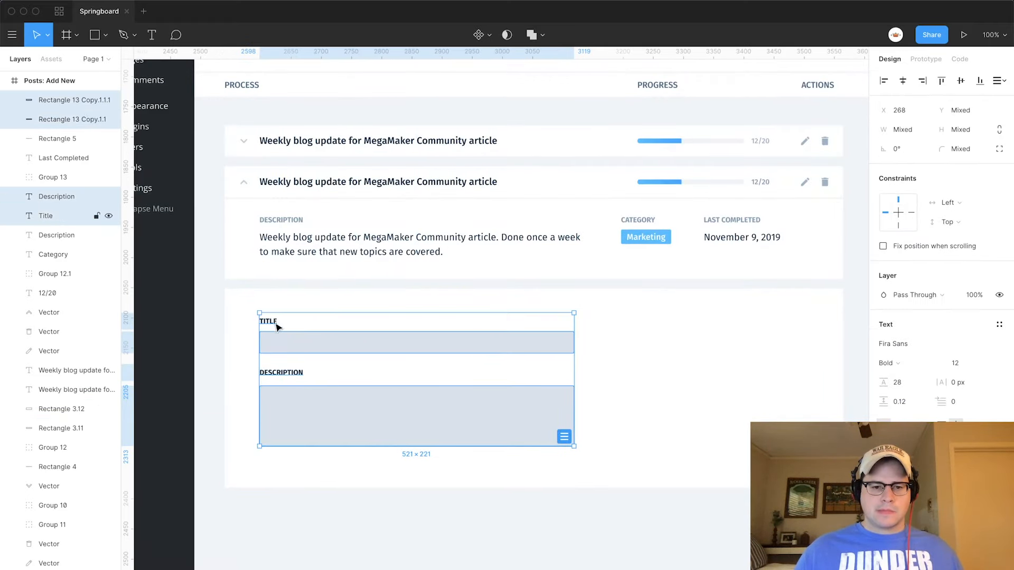
left_click_drag(322, 355, 442, 355)
Extend the white form card downward to about 407 high and place a duplicate Description label and field below the existing pair.
left_click(335, 355)
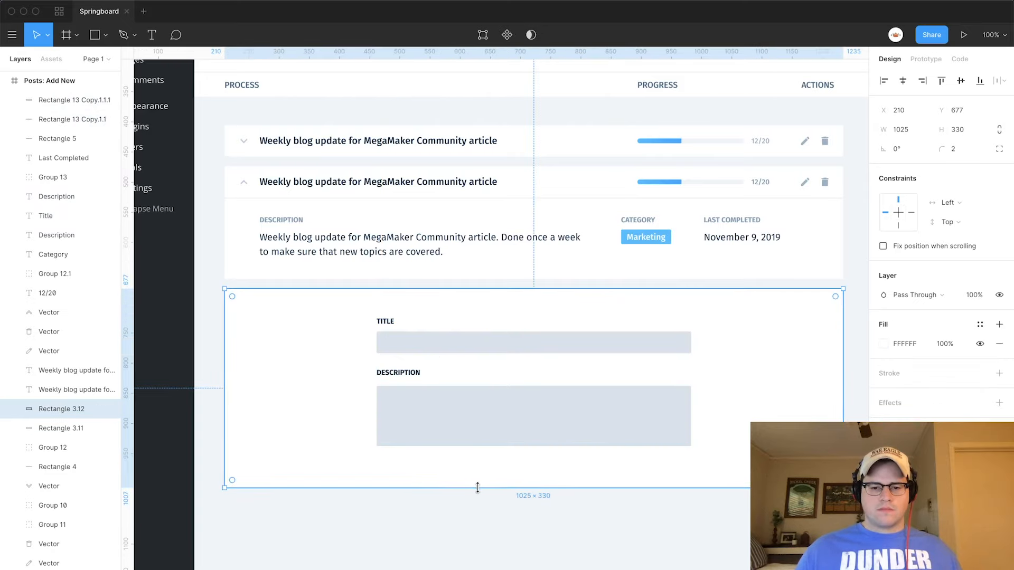
left_click_drag(478, 487, 476, 534)
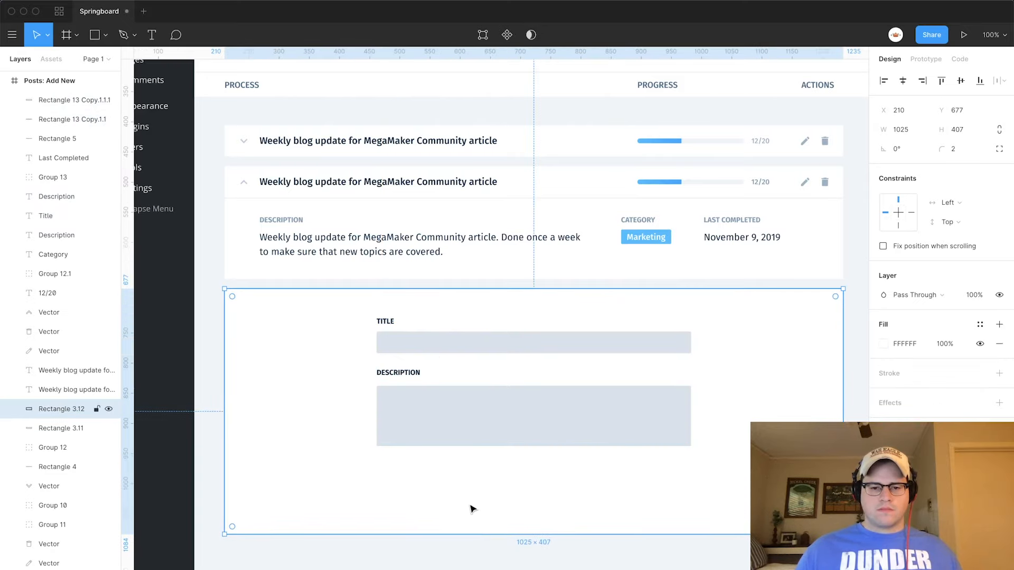
left_click(404, 378)
left_click(408, 402, "shift")
left_click_drag(408, 401, 413, 490, "alt")
left_click(403, 375)
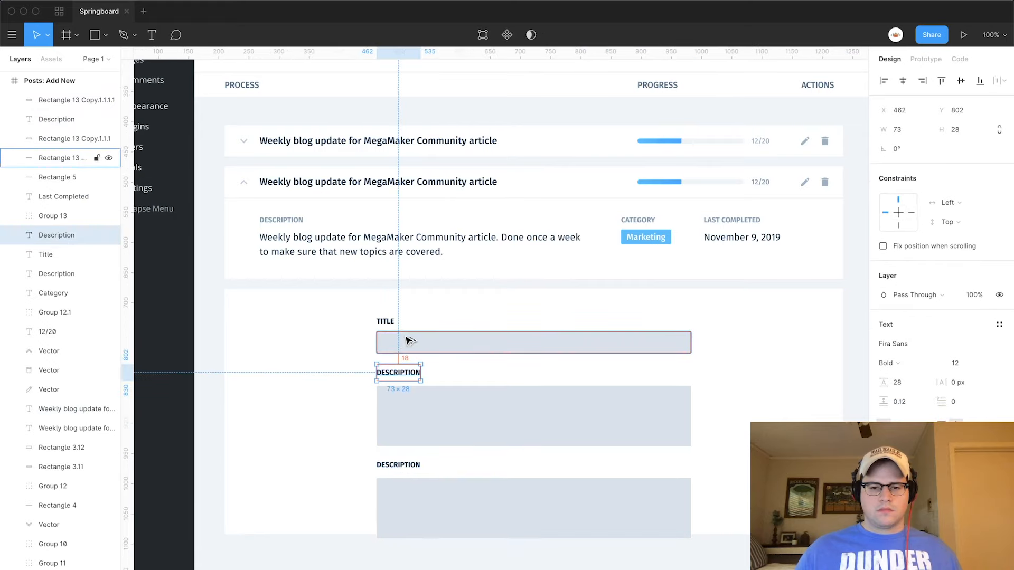
Reduce the duplicated grey field to the Title field's height and change its label text to "Category".
left_click(410, 508)
left_click(510, 339)
left_click(528, 497)
left_click(965, 129)
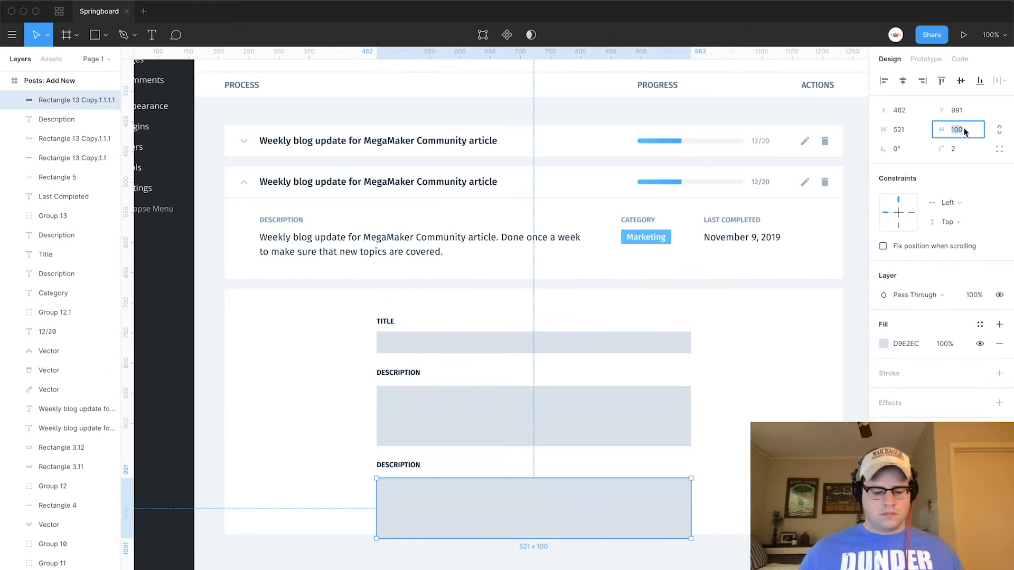
type("40")
key("Return")
left_click(407, 466)
double_click(407, 466)
type("Cat")
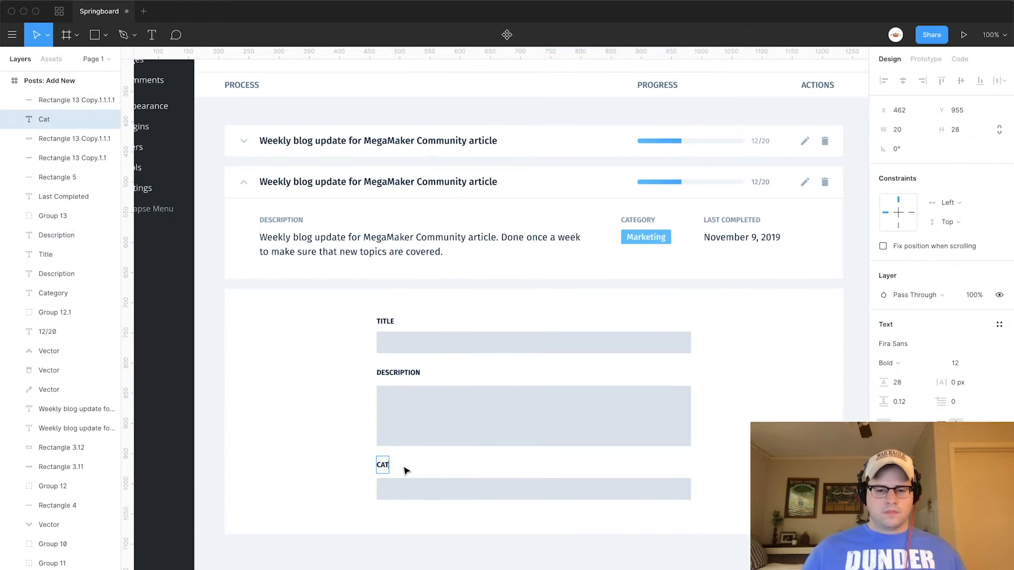
type("egory")
Place a copy of the blue Marketing tag inside the form's Category field at X 471, Y 997, vertically centred.
left_click(658, 240)
left_click_drag(658, 240, 419, 493, "alt")
left_click_drag(53, 216, 45, 91)
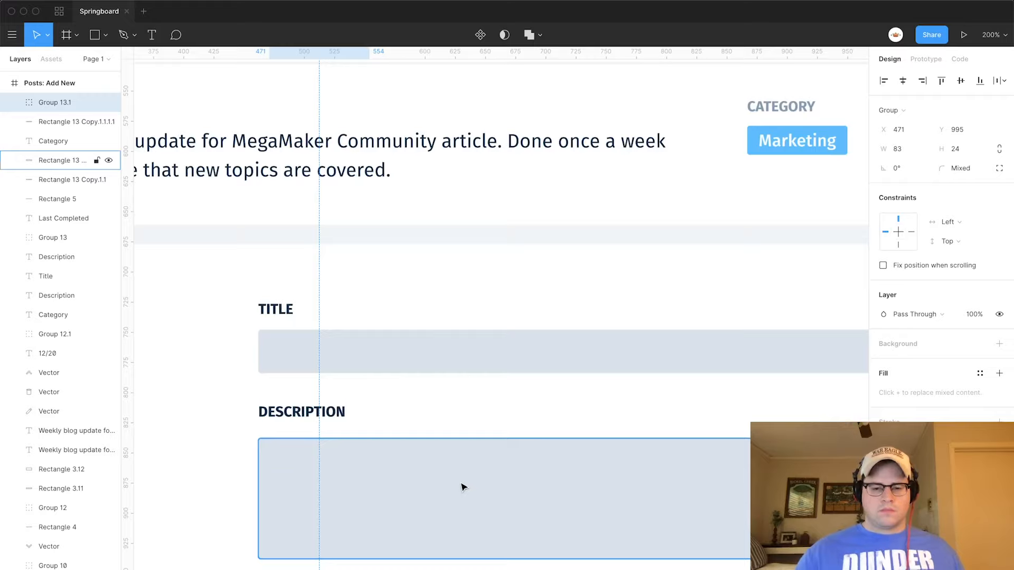
scroll(461, 487, "down", 4)
key("alt")
key("Down")
key("Down")
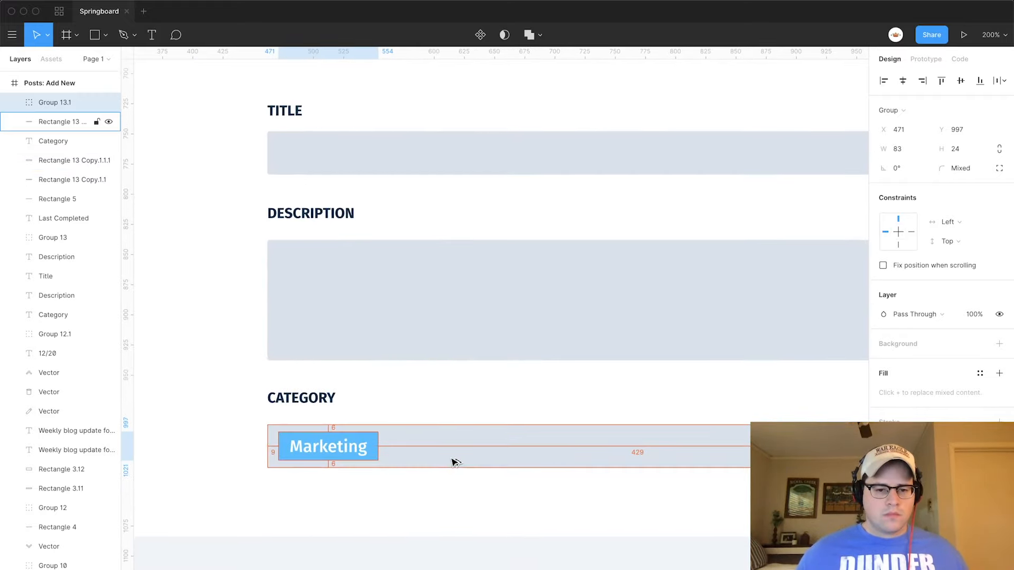
left_click(441, 568)
scroll(441, 567, "down", 3)
scroll(444, 569, "down", 2)
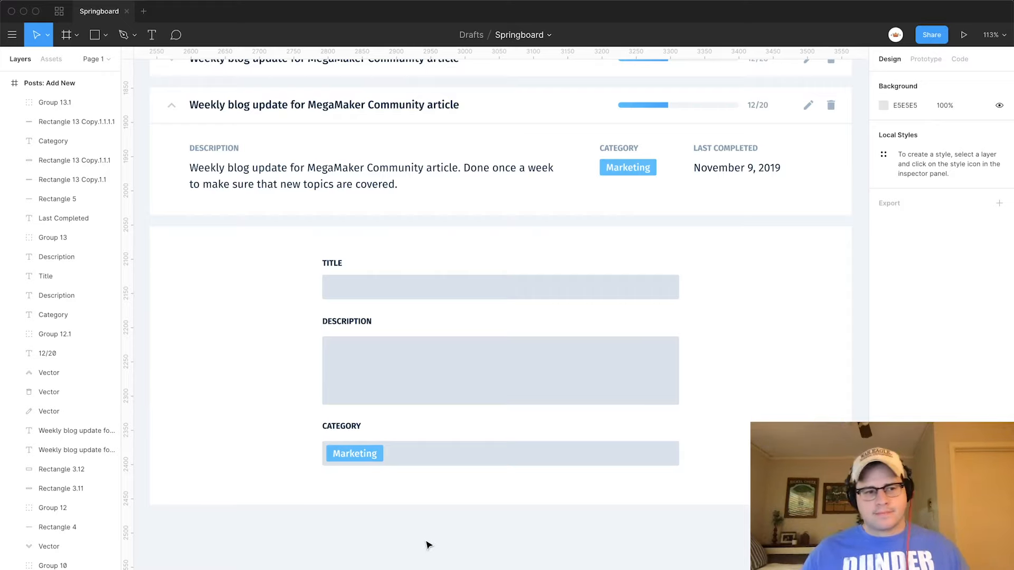
Move the form's Title and Description labels and grey fields together to the card's left side at X 250.
left_click(360, 322)
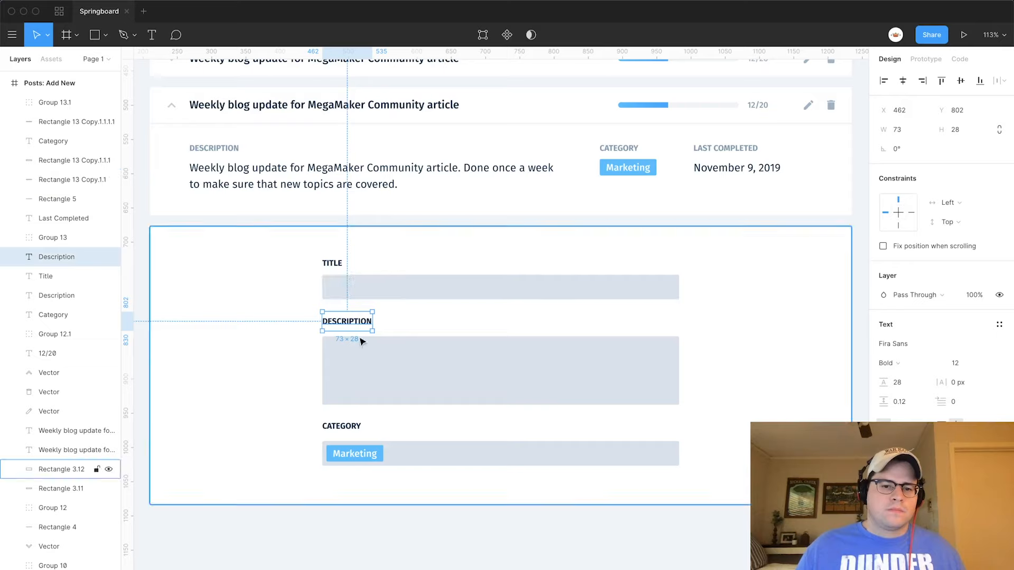
left_click(362, 341, "shift")
left_click(335, 264, "shift")
left_click(389, 292, "shift")
left_click_drag(390, 292, 248, 290)
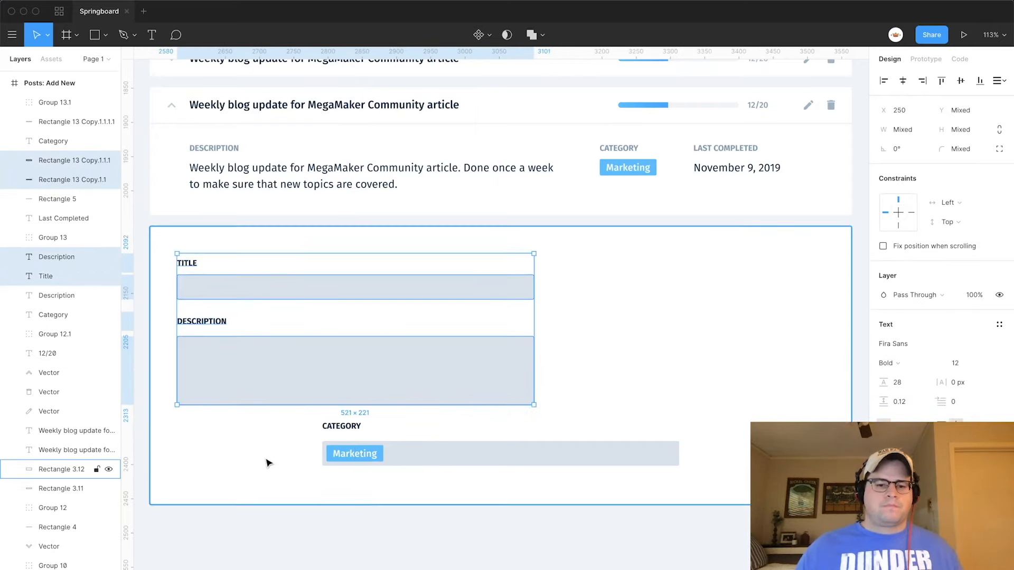
Move the form's Category label level with Title at X 837 and change its text to "Pick The Category".
left_click_drag(344, 427, 600, 267)
double_click(599, 263)
type("Pick")
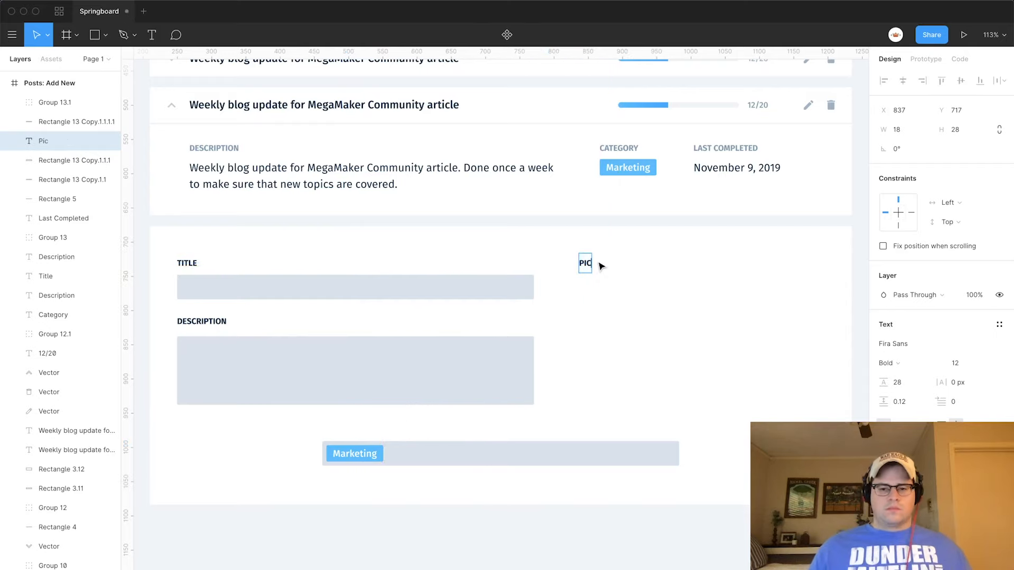
type(" The Category")
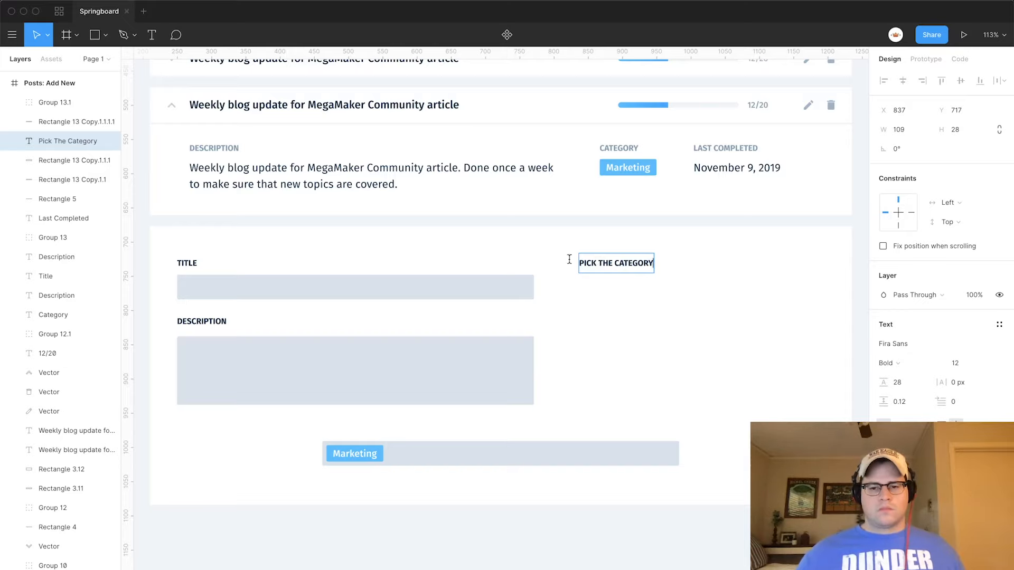
key("Escape")
Delete the grey category field and stack six Marketing tags in a column under the Pick The Category label.
left_click(349, 457)
left_click_drag(352, 458, 623, 397)
left_click(624, 453)
key("Delete")
left_click(611, 287)
key("Escape")
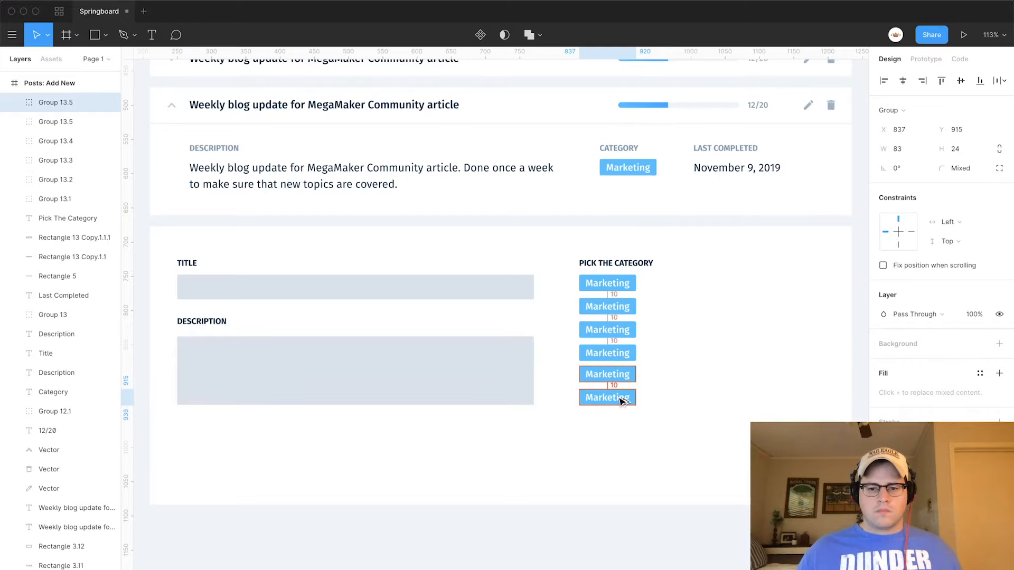
left_click(661, 397)
Examine the form card's layout and its column of category tags against the process cards above.
scroll(660, 393, "down", 2)
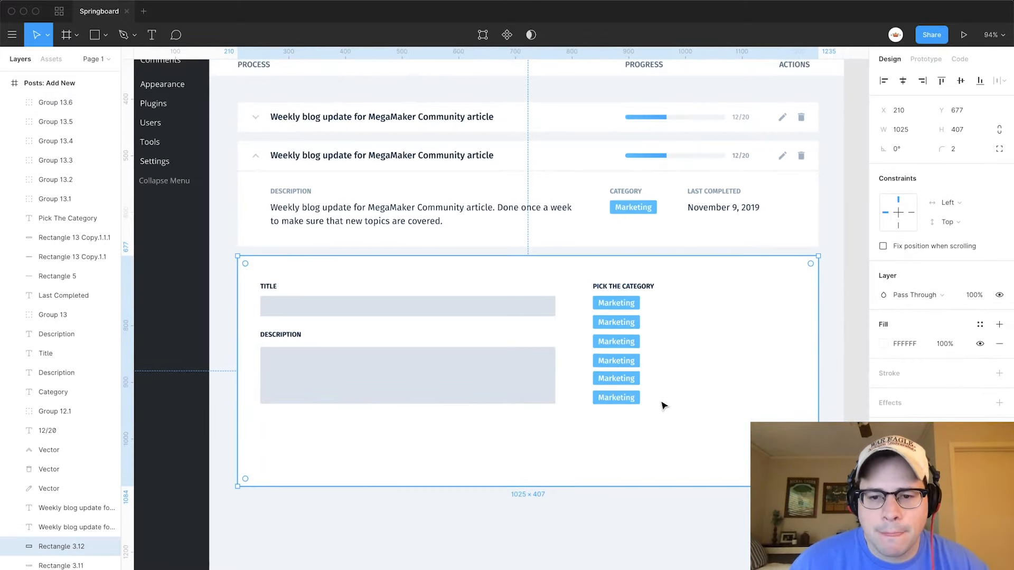
scroll(660, 396, "up", 8)
scroll(660, 396, "down", 7)
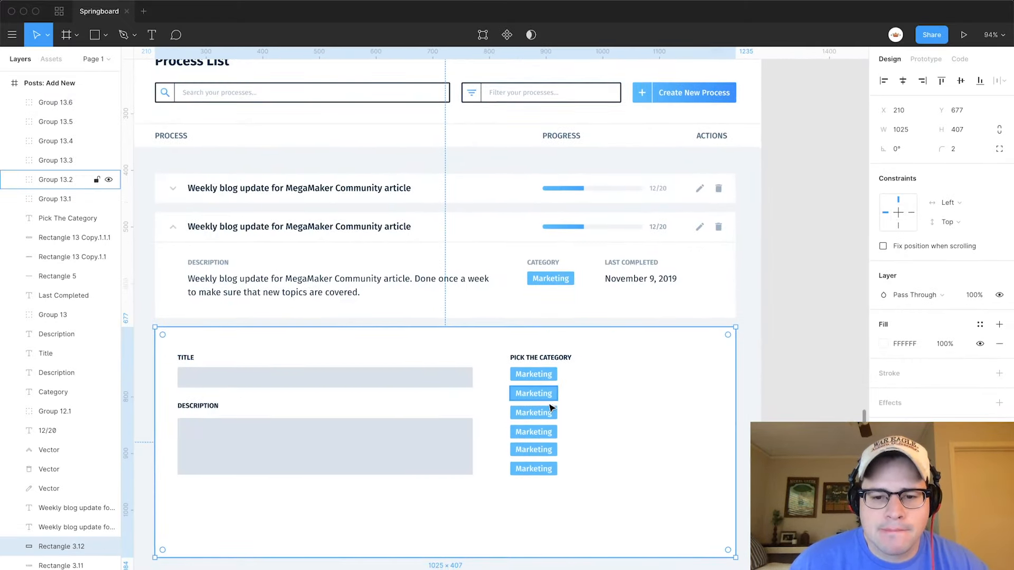
scroll(546, 468, "up", 5)
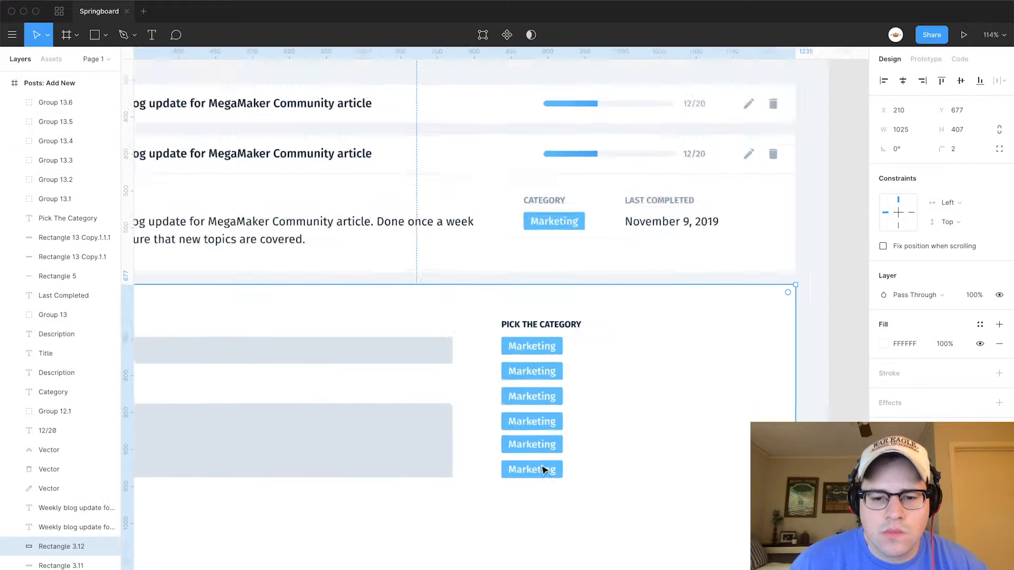
scroll(544, 470, "down", 4)
scroll(544, 470, "down", 2)
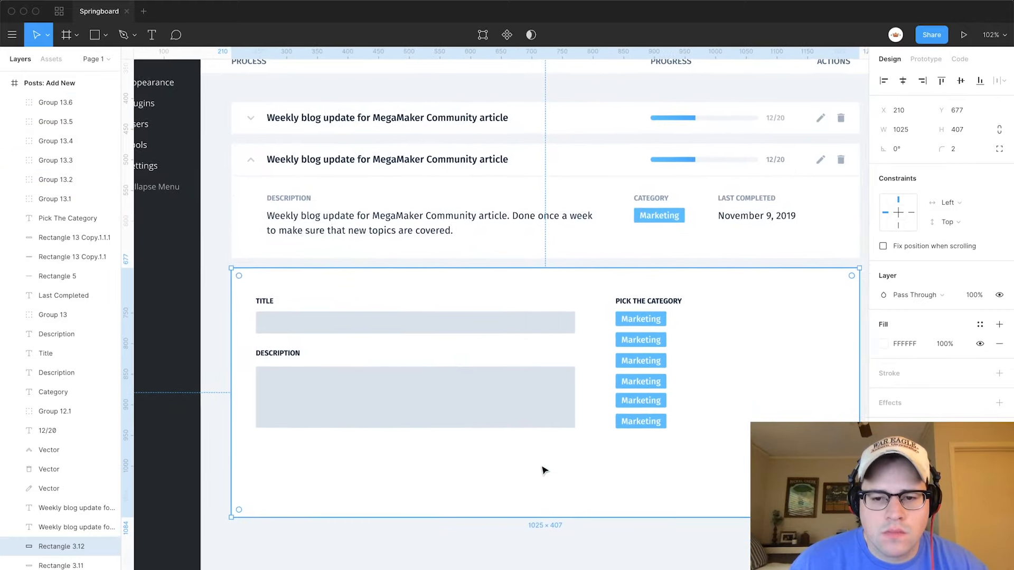
scroll(547, 423, "right", 3)
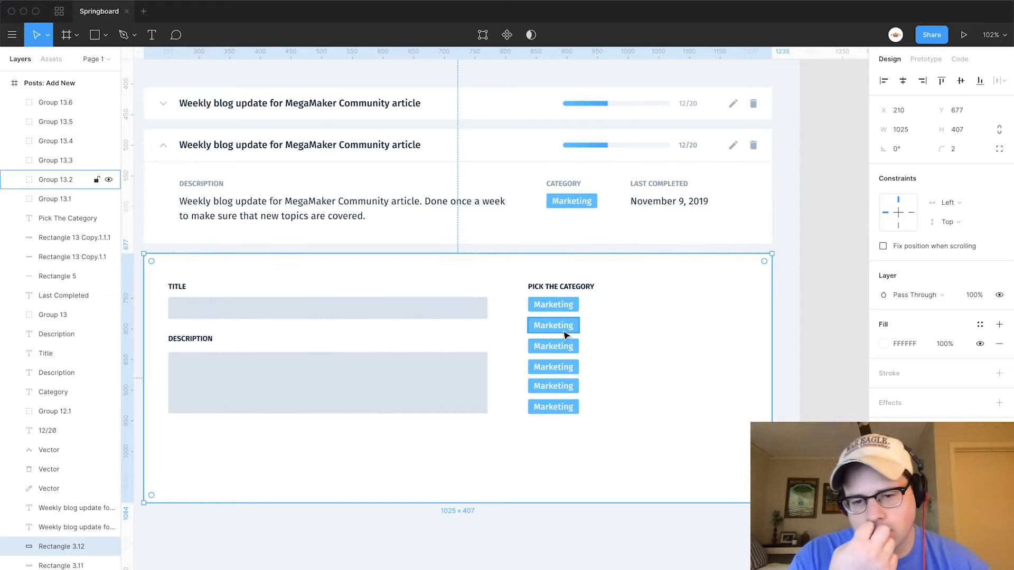
scroll(565, 335, "down", 1)
scroll(565, 335, "left", 2)
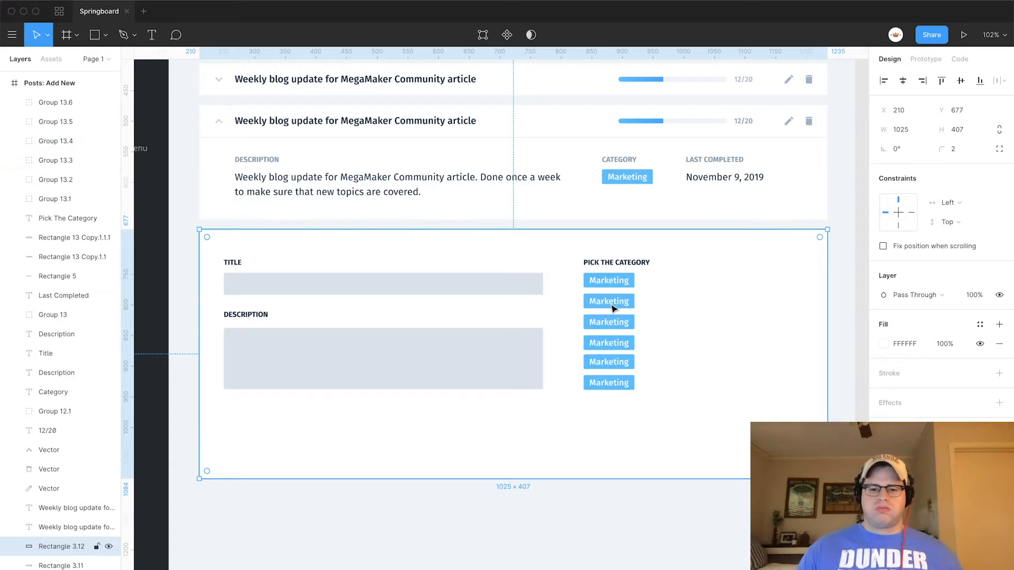
Move the second and third Marketing tags up beside the first to form a row of three.
left_click_drag(613, 303, 676, 288)
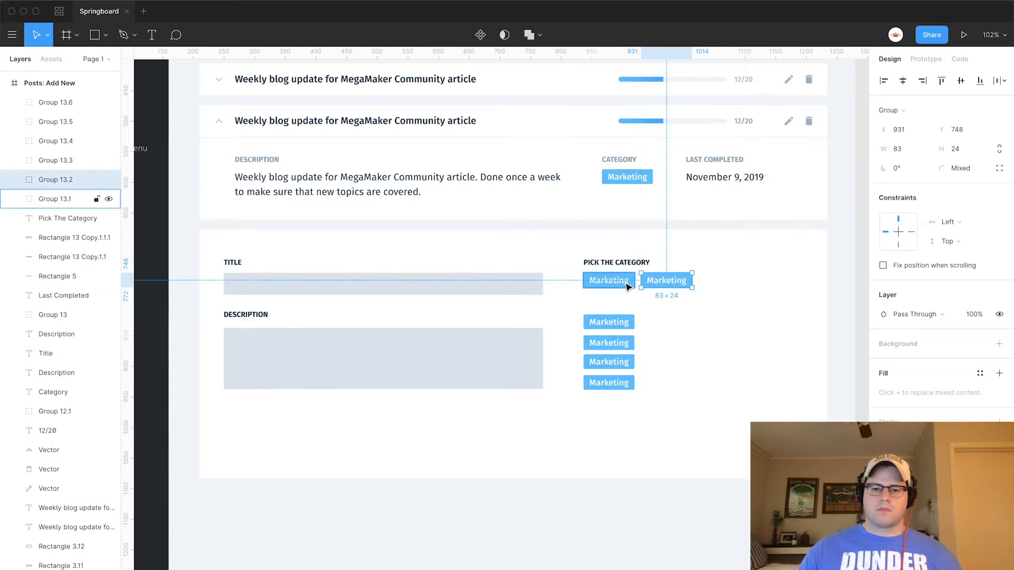
left_click_drag(618, 323, 724, 284)
left_click(613, 344)
left_click(638, 338)
left_click_drag(613, 344, 706, 304)
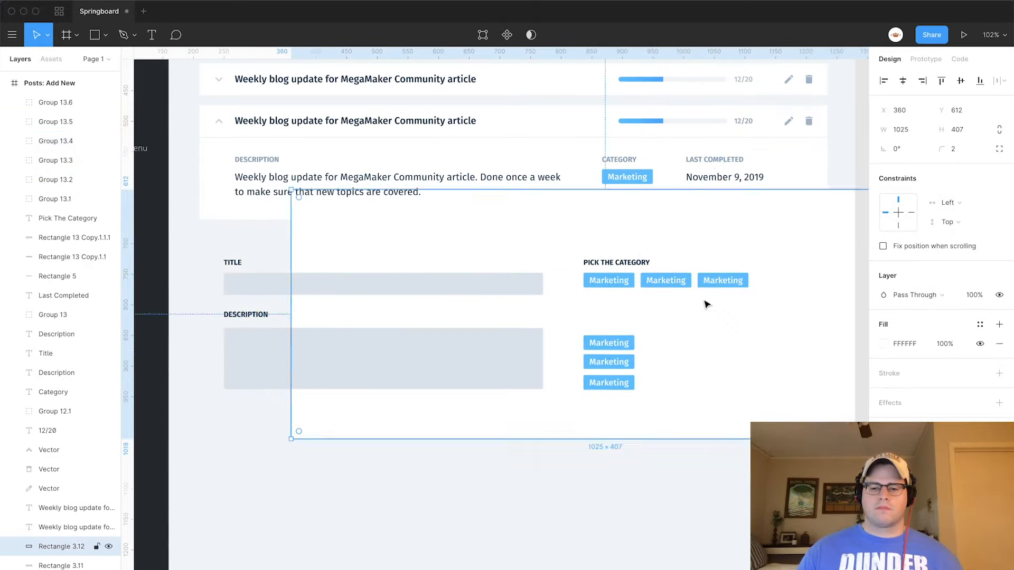
key("super+z")
key("Escape")
Arrange the remaining three Marketing tags in a second row beneath the first, at Y 782.
left_click_drag(616, 347, 618, 304)
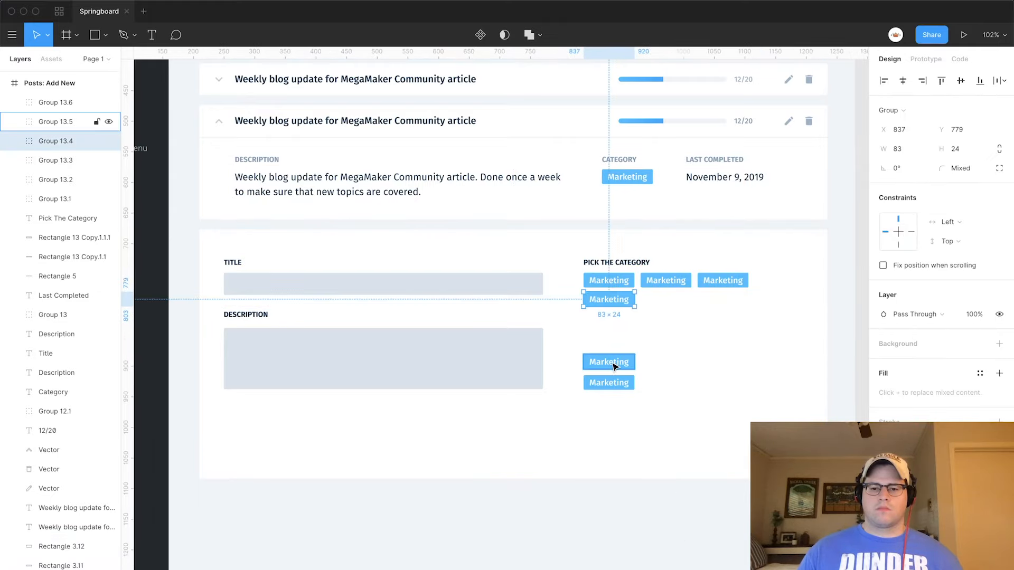
left_click_drag(614, 366, 674, 300)
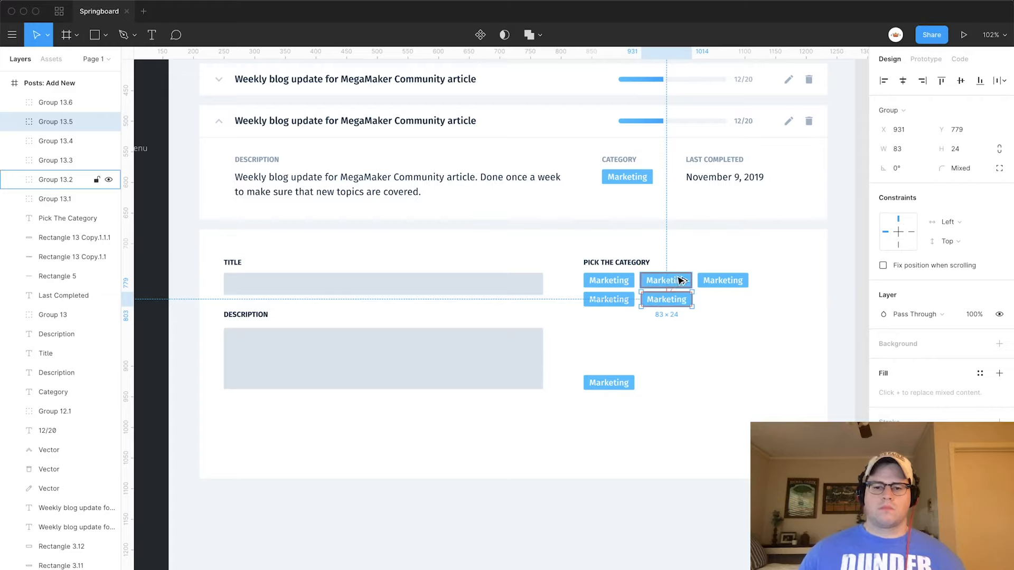
key("Down")
key("Down")
key("Down")
left_click(602, 299)
key("Down")
key("Down")
key("Down")
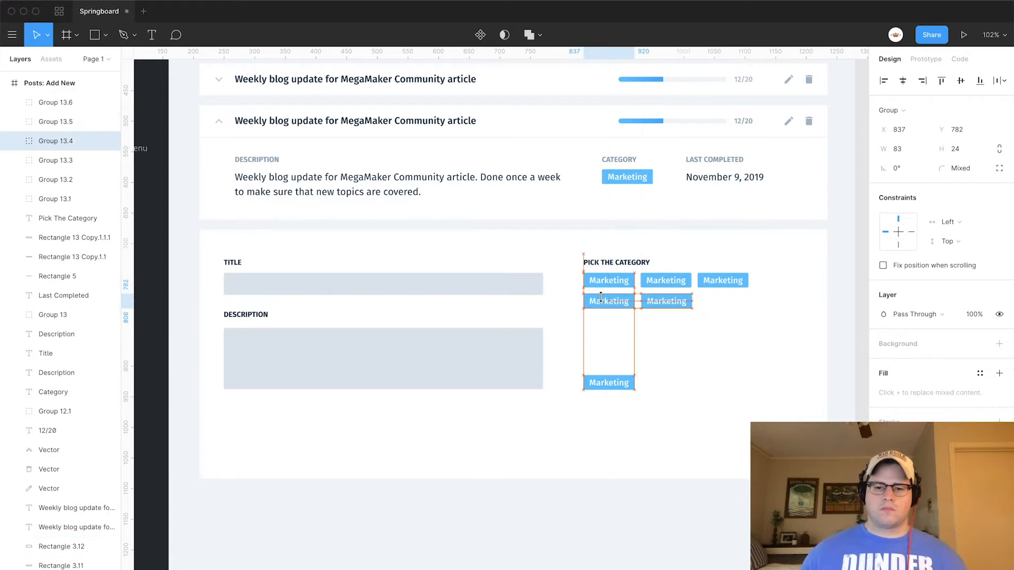
left_click_drag(606, 381, 721, 304)
key("Right")
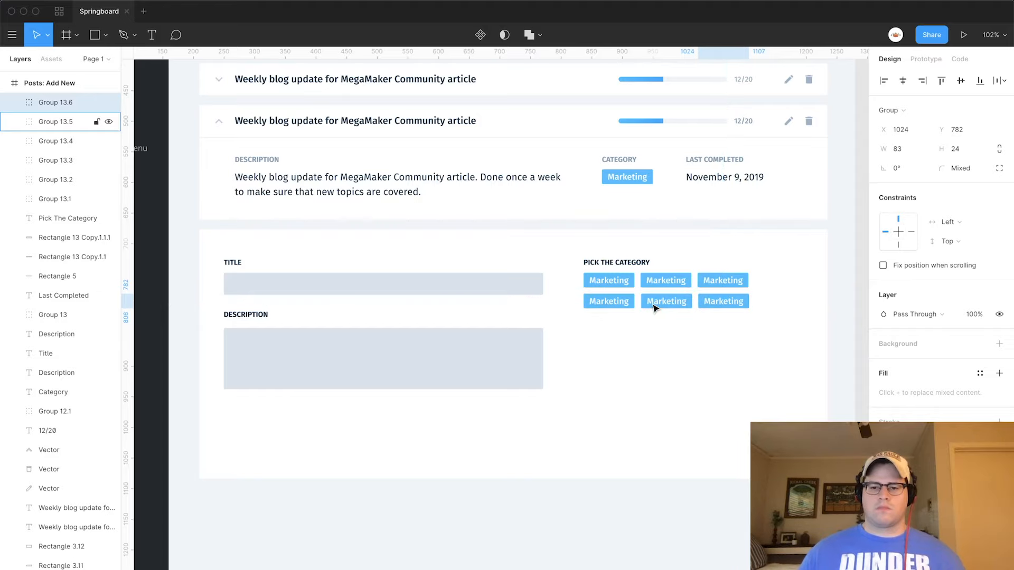
left_click(616, 516)
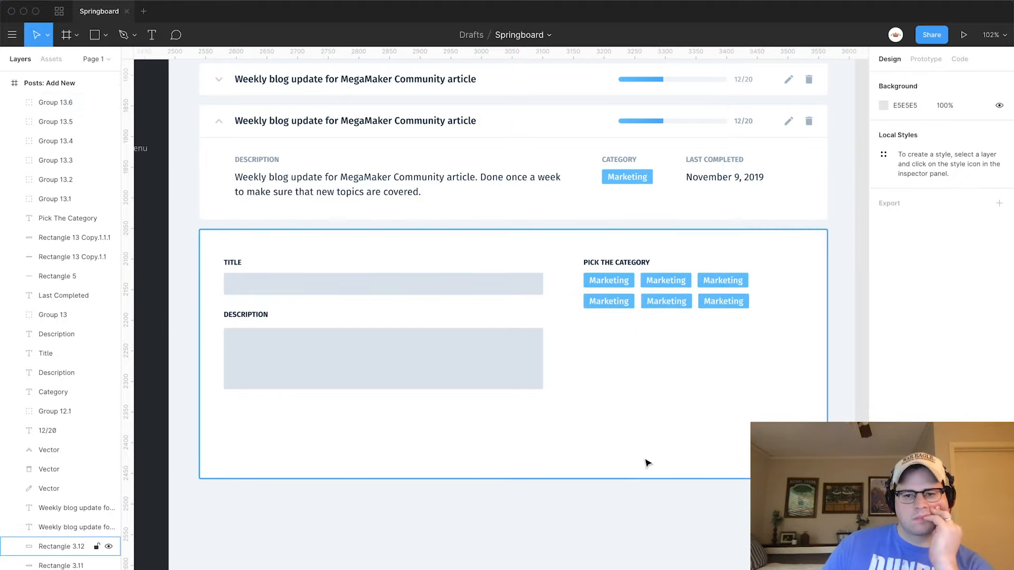
Place a duplicate of the Create New Process button below the form's Description field, at about X 457, Y 1006.
scroll(643, 424, "up", 3)
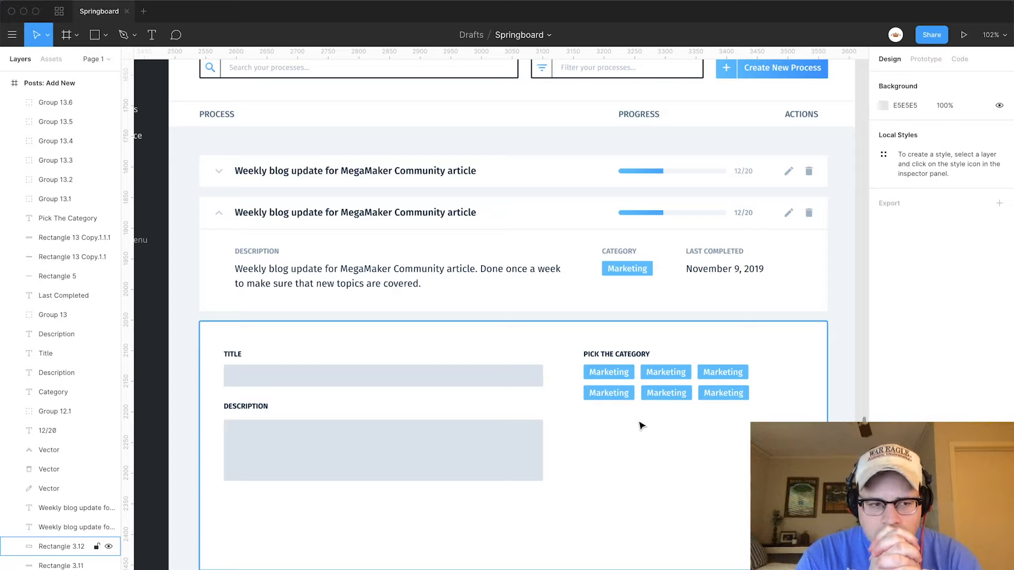
left_click(769, 73)
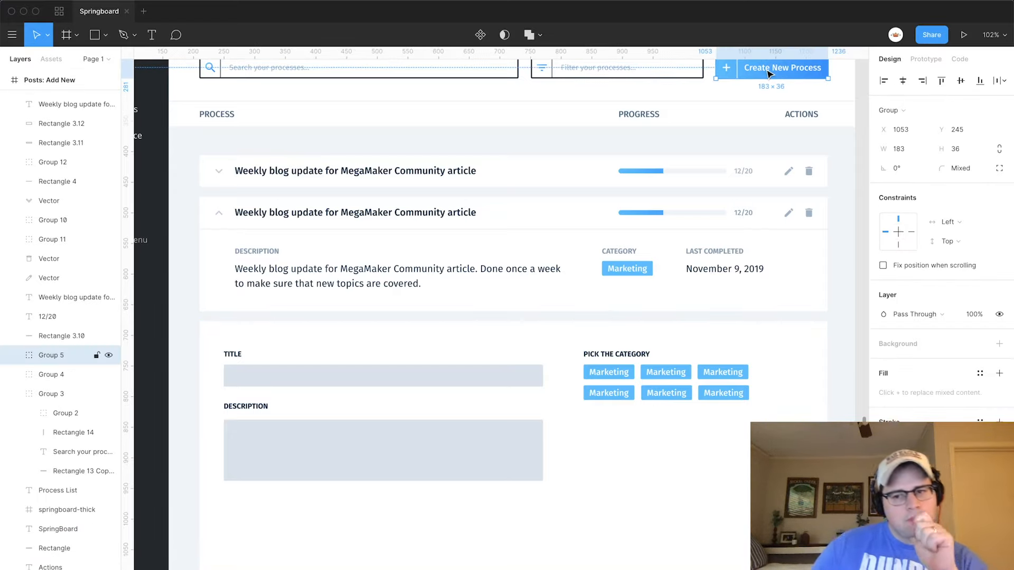
left_click_drag(768, 72, 403, 528)
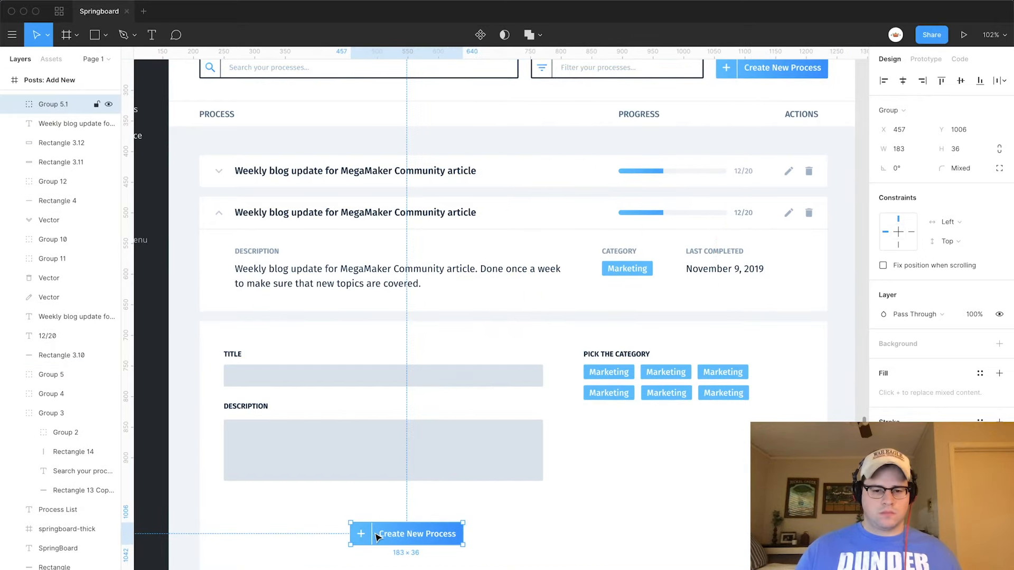
Delete the vertical divider line from the duplicated Create New Process button.
double_click(373, 534)
key("Delete")
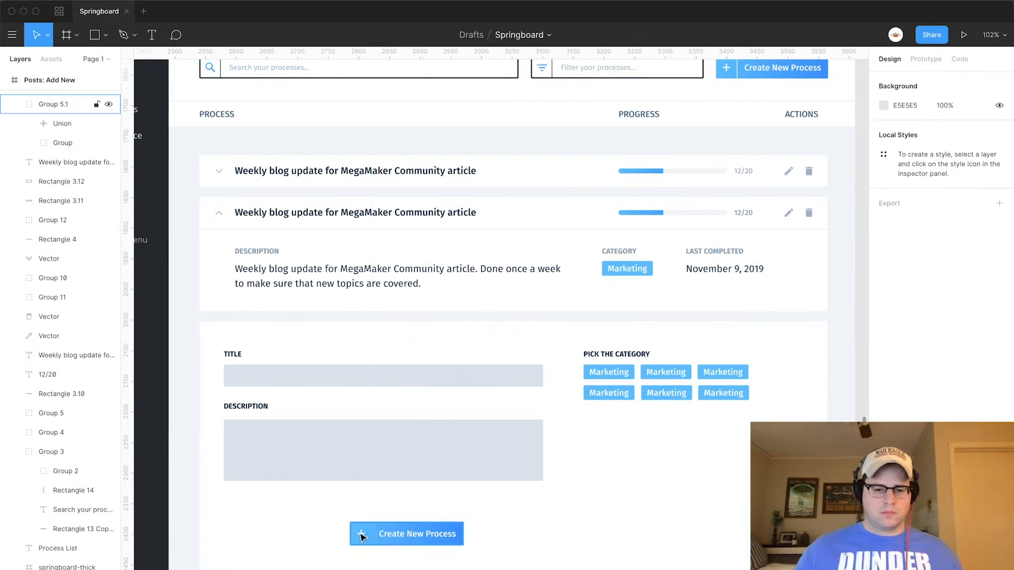
Delete the plus icon from the duplicated Create New Process button and centre its label within the button.
double_click(362, 534)
key("Delete")
double_click(362, 535)
key("Delete")
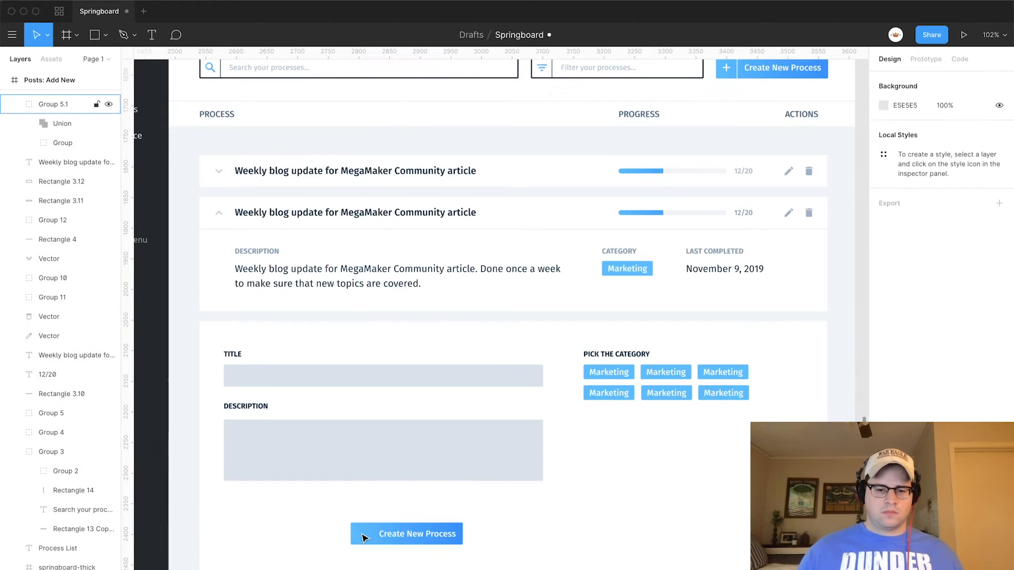
left_click_drag(412, 537, 301, 511)
left_click(352, 528)
key("super+z")
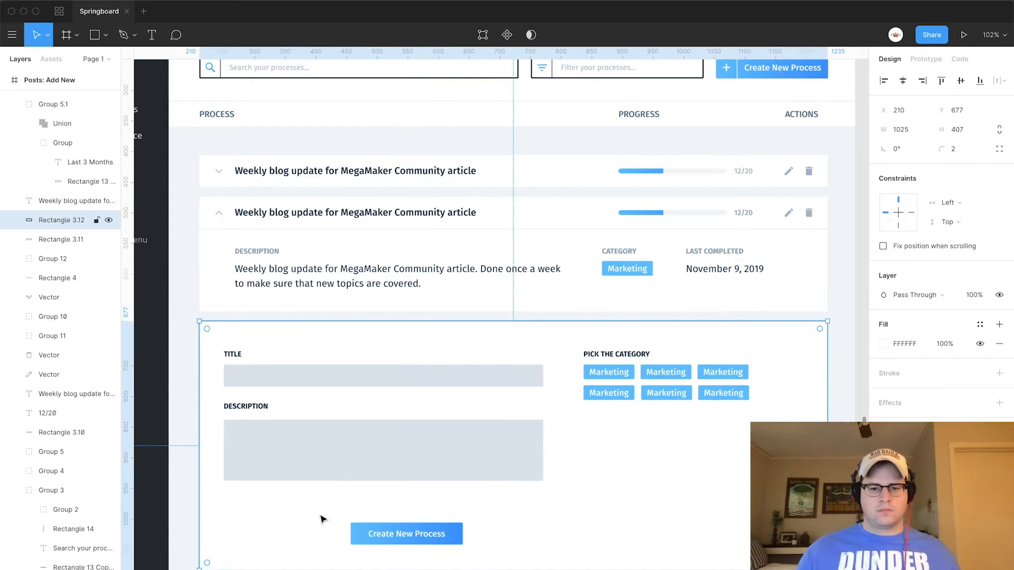
Move the duplicated Create New Process button directly below the Description field, aligned with the field's left edge at X 250.
scroll(322, 519, "down", 1)
scroll(322, 524, "up", 1)
scroll(323, 527, "down", 3)
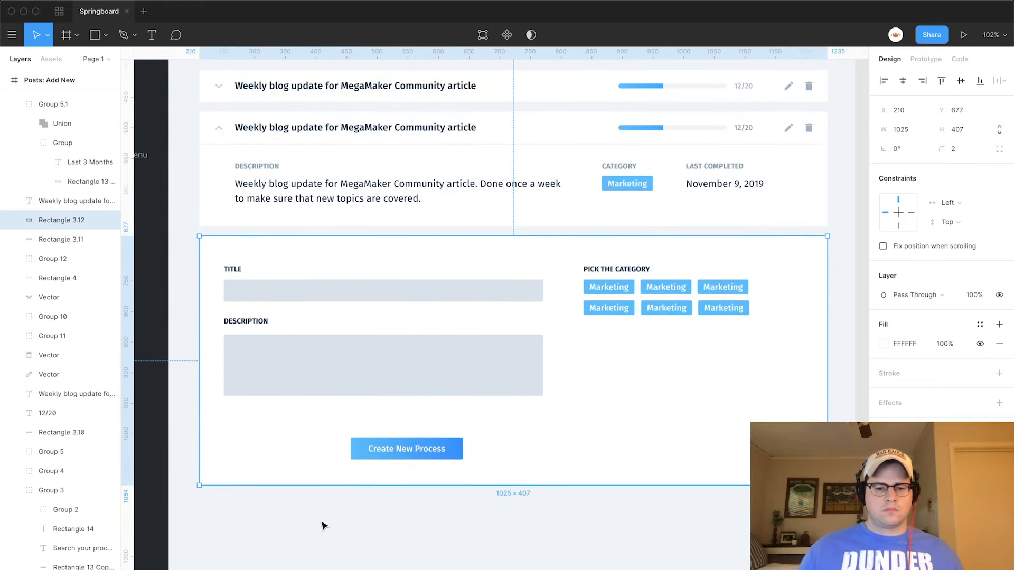
left_click_drag(361, 455, 234, 424)
left_click(340, 514)
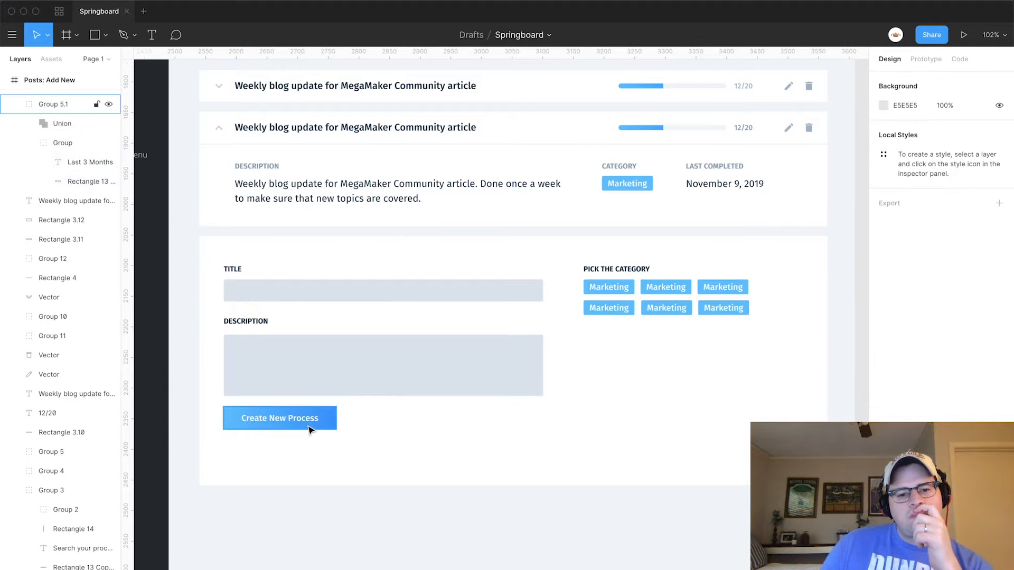
Move the Title and Description labels, their fields and the button together to the horizontal centre of the card, at X 462.
left_click(293, 419)
left_click(311, 366, "shift")
left_click(260, 322, "shift")
left_click(248, 291, "shift")
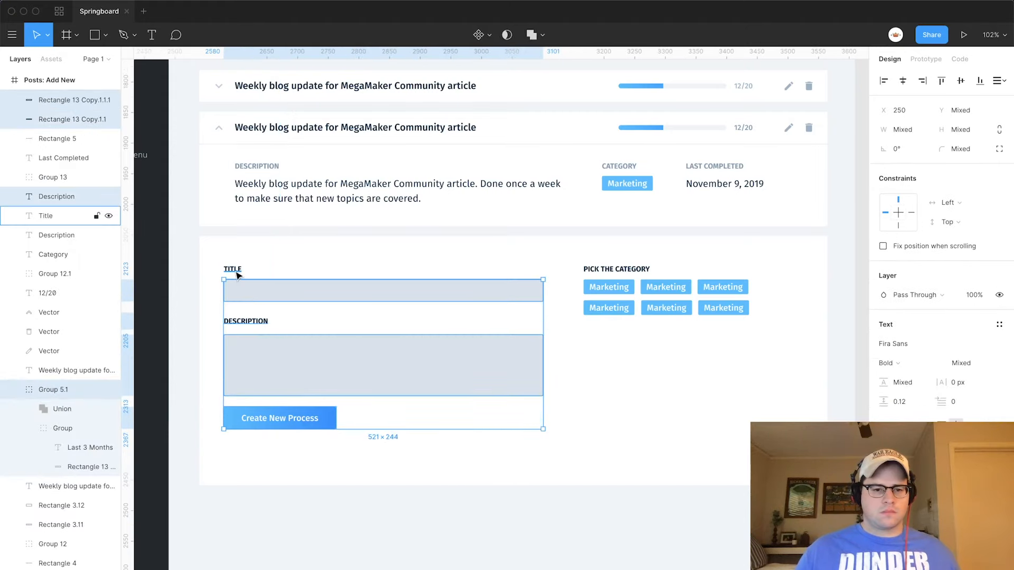
left_click(238, 270, "shift")
left_click_drag(301, 361, 432, 367)
left_click(317, 381)
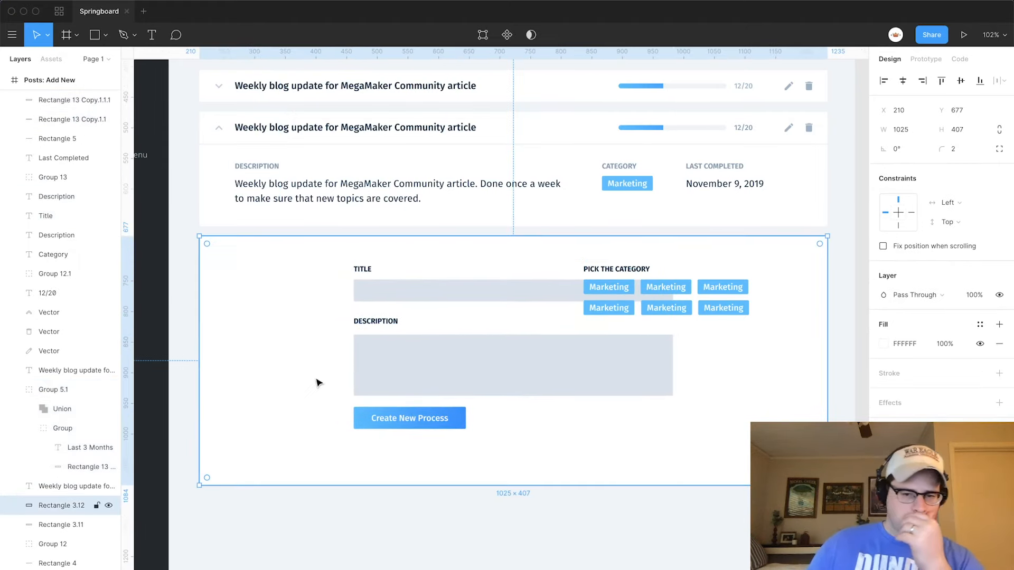
left_click(362, 513)
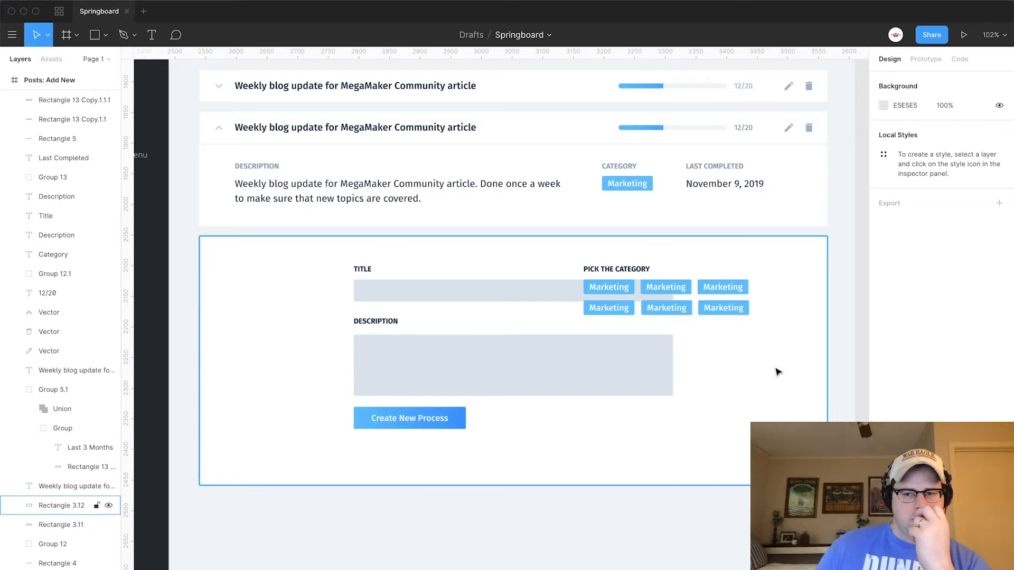
scroll(759, 378, "up", 2)
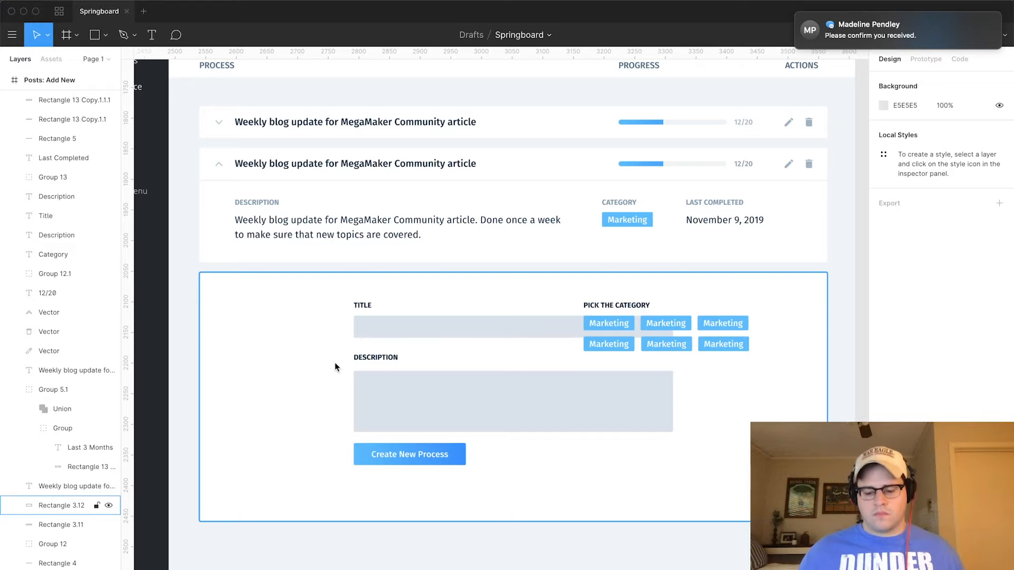
key("minus")
left_click_drag(371, 347, 361, 302)
left_click(975, 39)
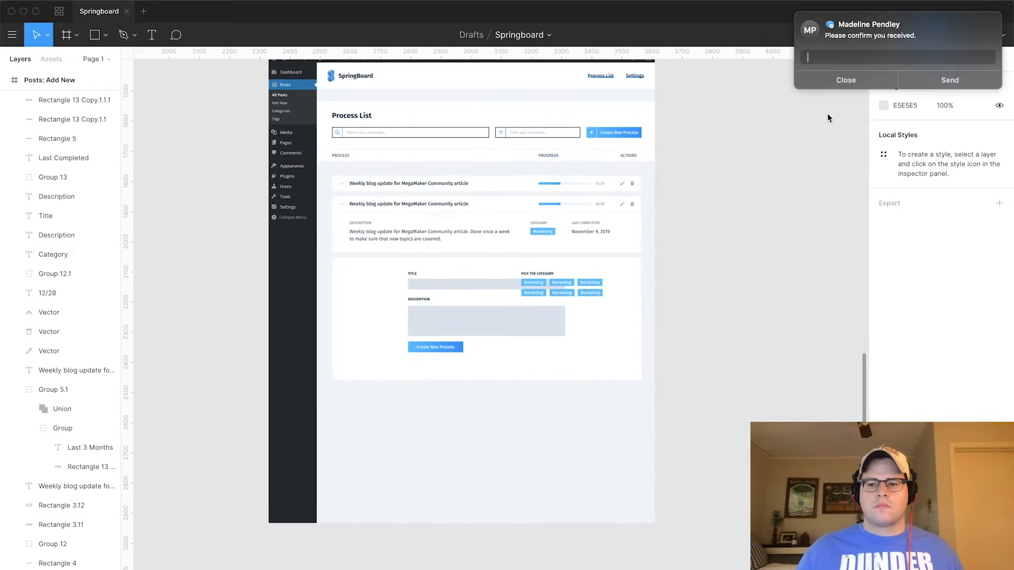
type("Oh")
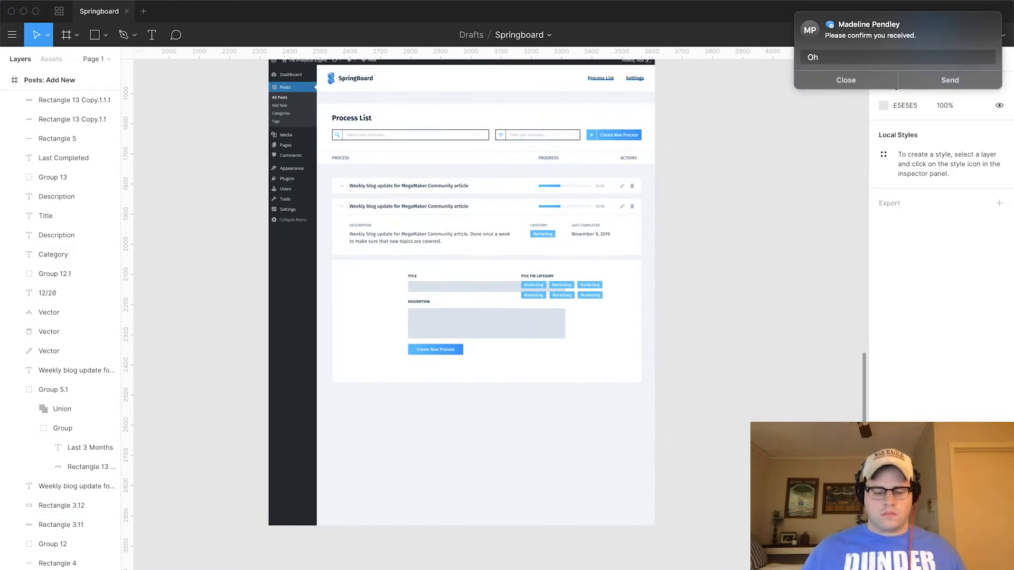
left_click(876, 44)
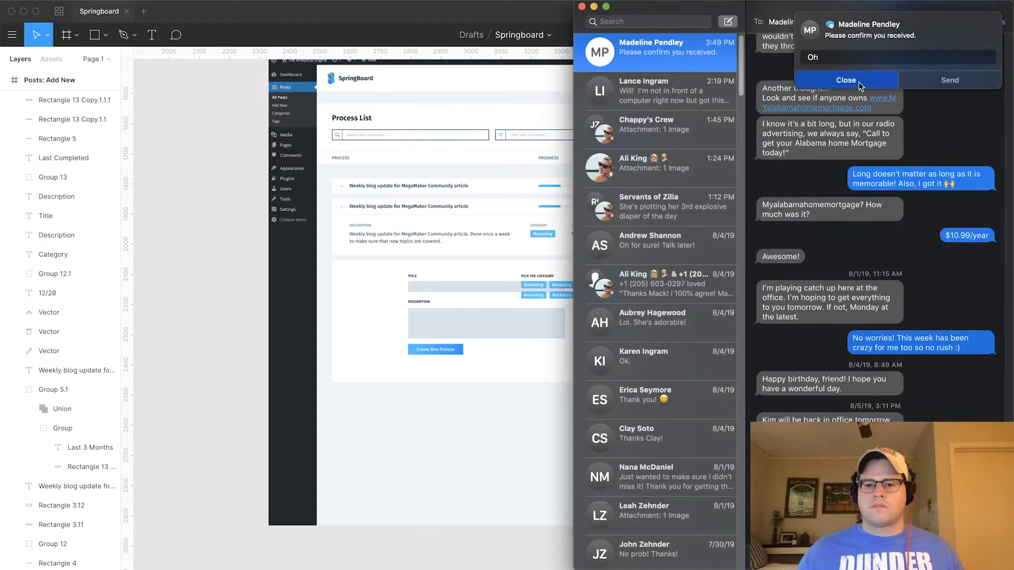
left_click(859, 81)
key("super+Tab")
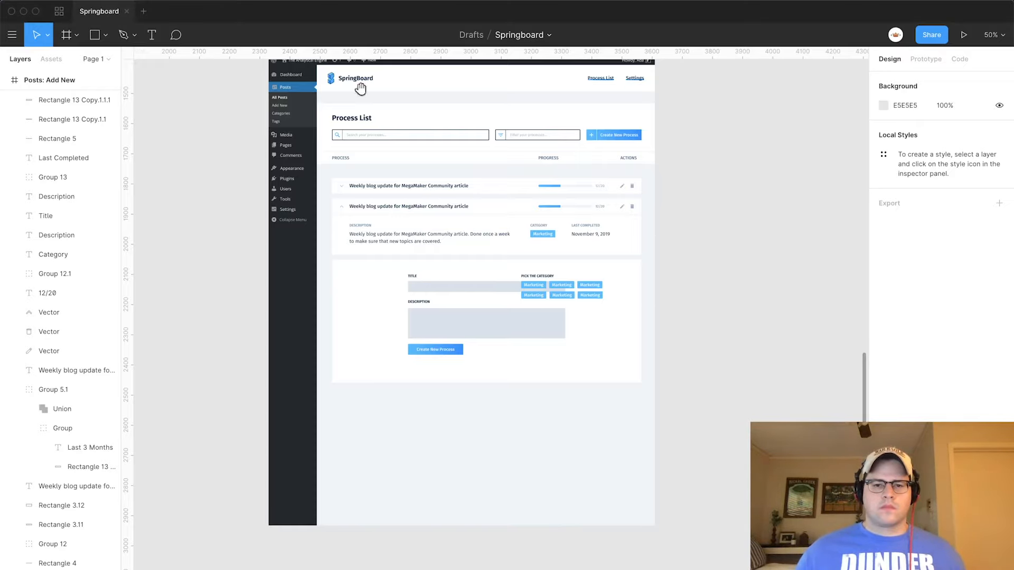
scroll(231, 123, "left", 10)
scroll(232, 123, "down", 2)
scroll(351, 239, "right", 10)
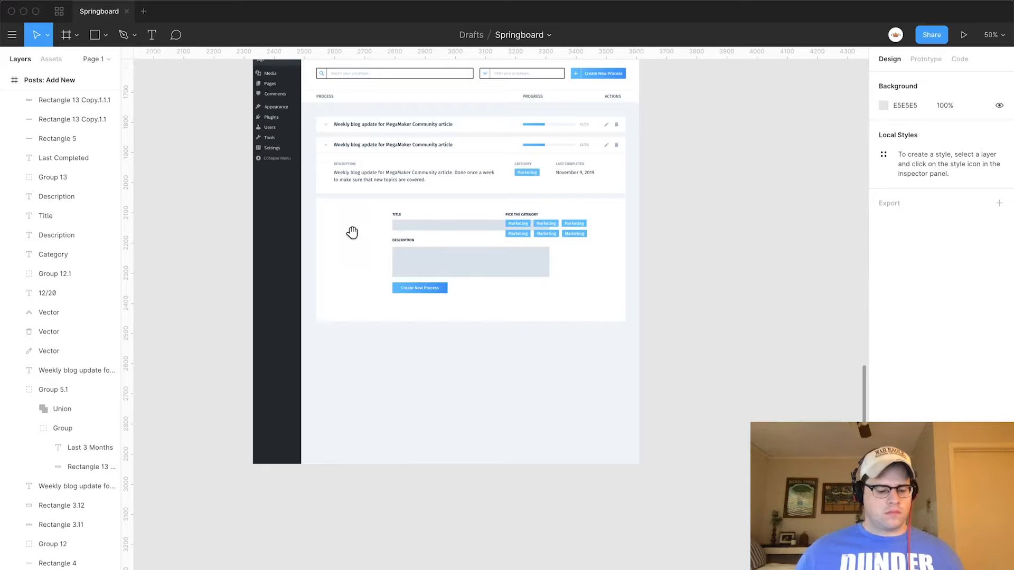
left_click(44, 34)
left_click(42, 37)
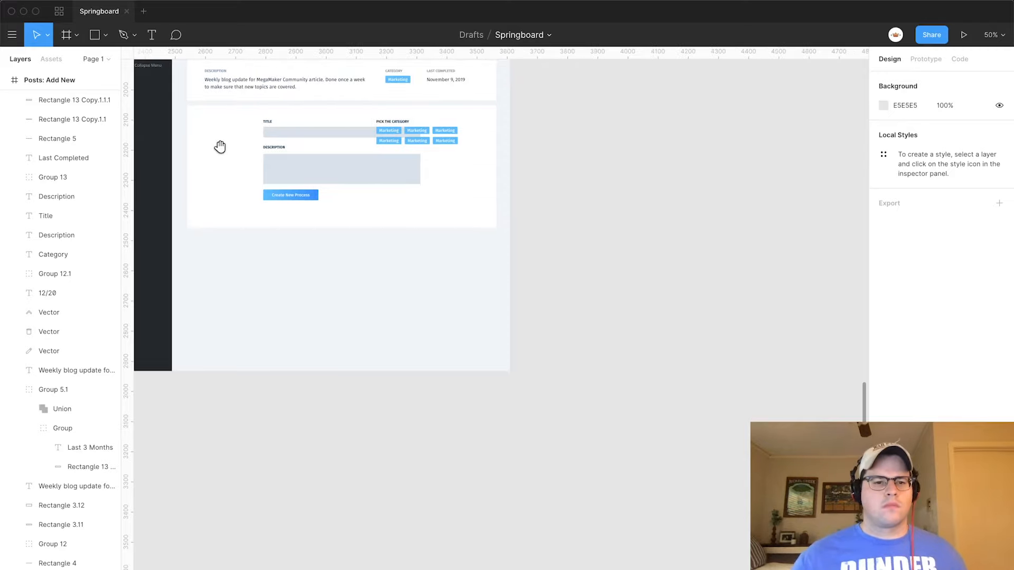
scroll(219, 147, "right", 4)
scroll(220, 147, "down", 3)
scroll(271, 220, "up", 2)
scroll(272, 220, "left", 2)
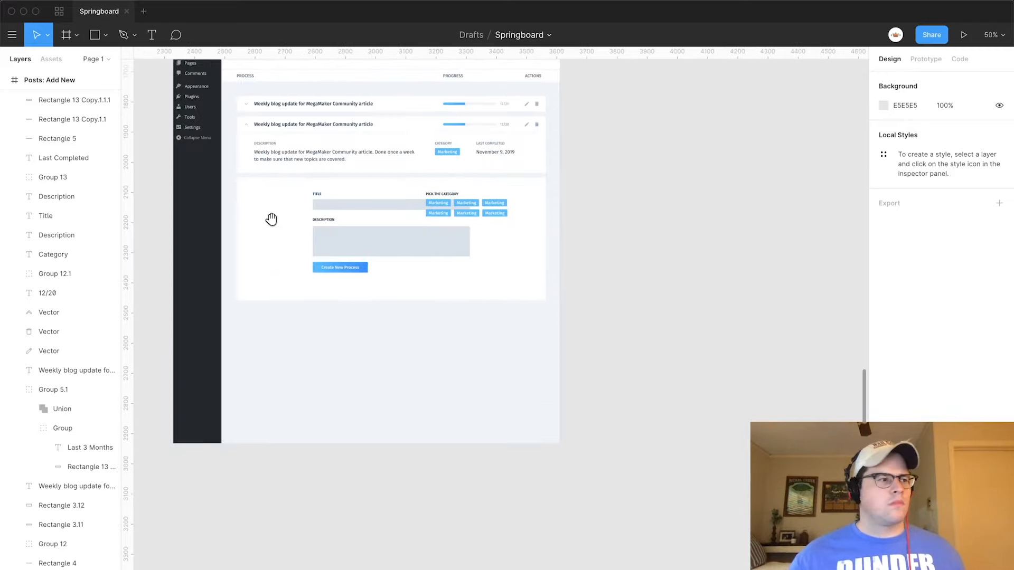
scroll(271, 220, "down", 3)
left_click(47, 36)
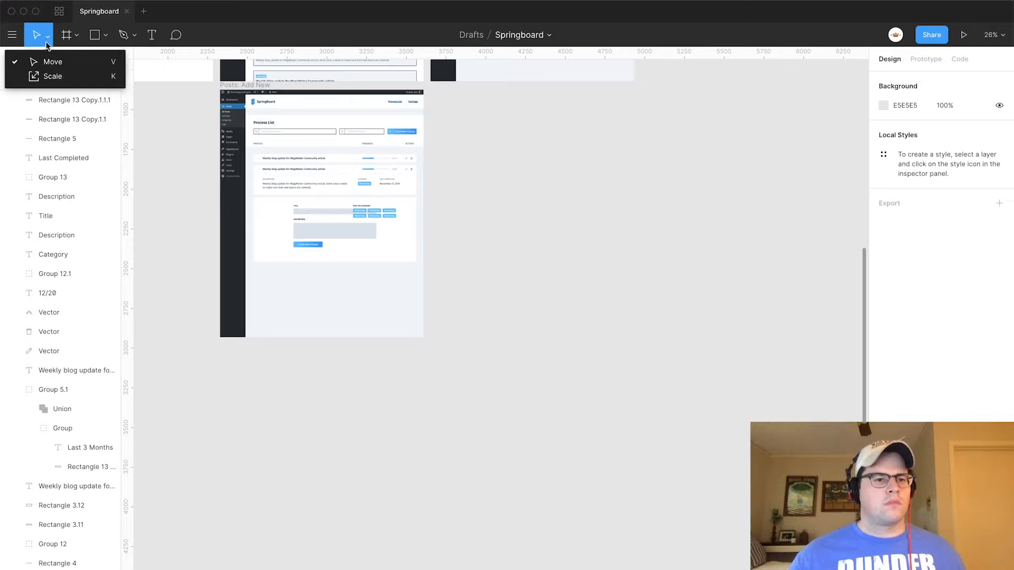
left_click(44, 74)
left_click(49, 36)
left_click(54, 61)
left_click(14, 36)
mouse_move(32, 83)
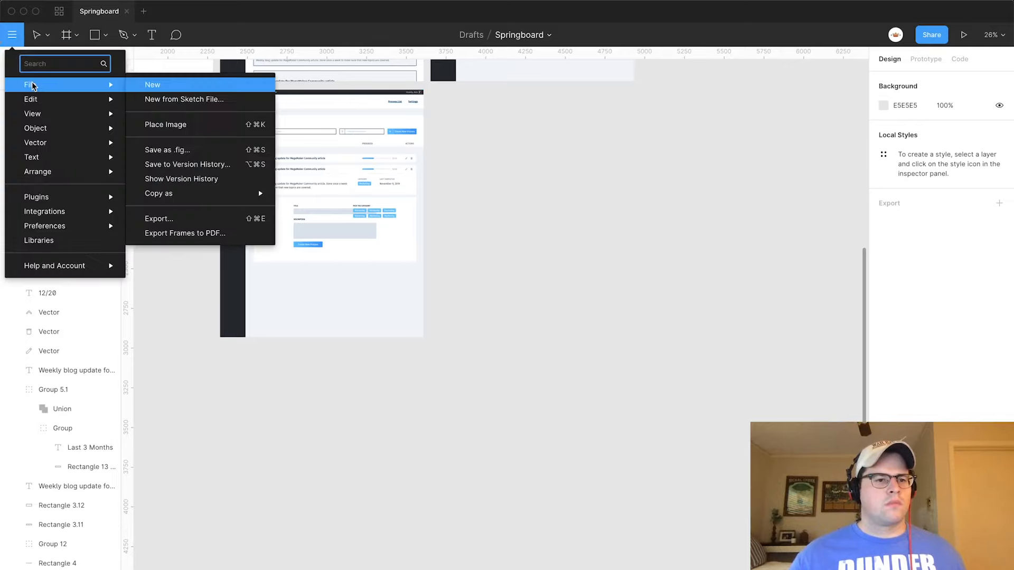
left_click(160, 38)
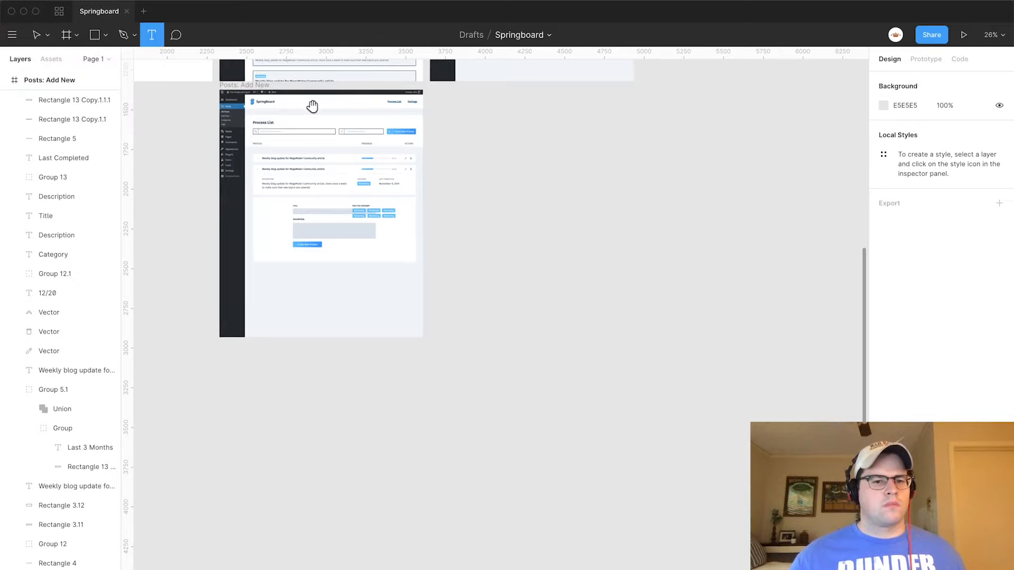
key("v")
key("ctrl+Up")
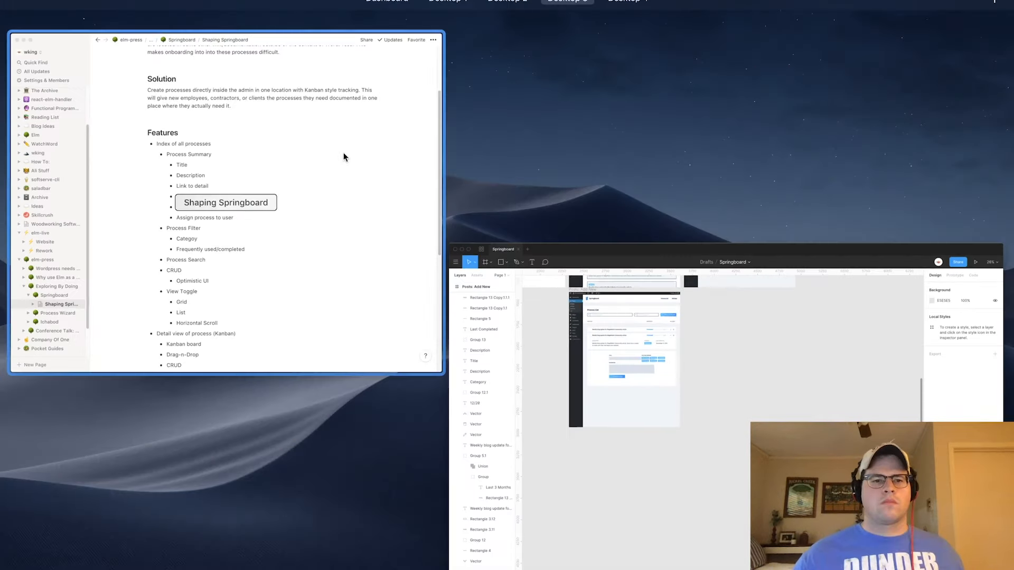
left_click(655, 446)
left_click_drag(271, 219, 396, 281)
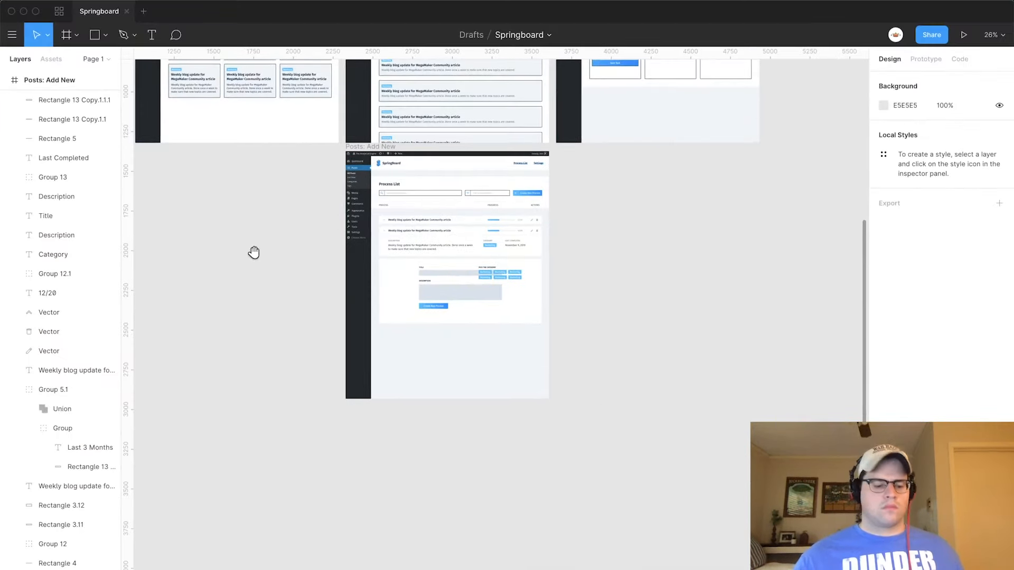
key("super+Tab")
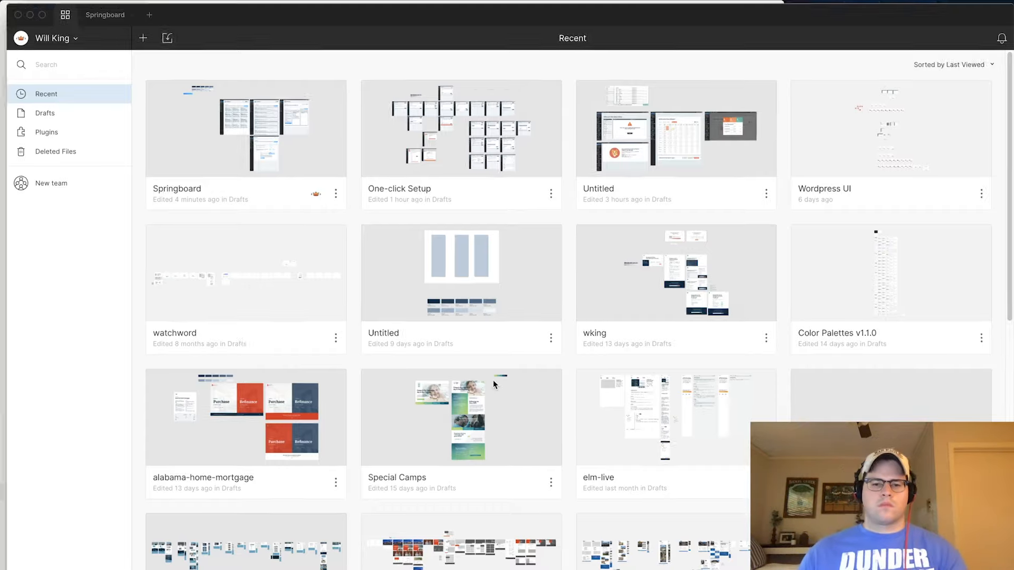
key("ctrl+Up")
key("Escape")
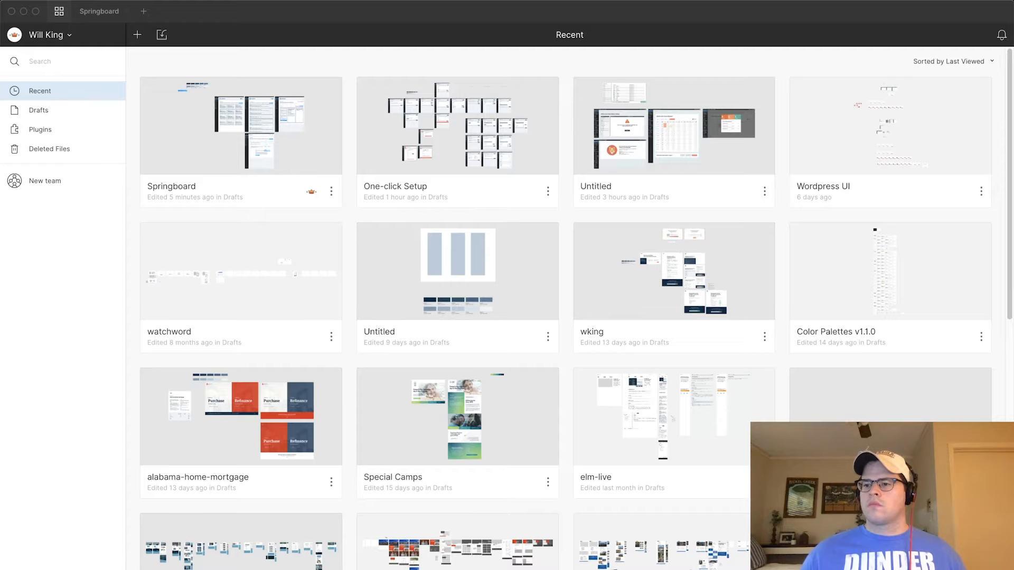
Return from the recent files overview to the open Springboard design and bring the edit form card into view.
left_click(170, 207)
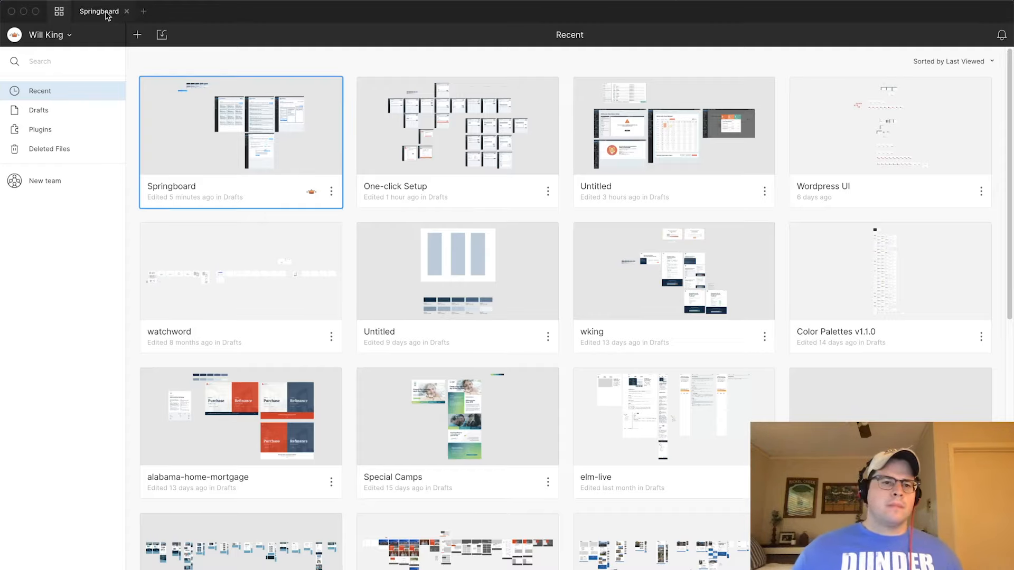
left_click(105, 12)
left_click(413, 277)
key("super+equal")
scroll(412, 275, "up", 3)
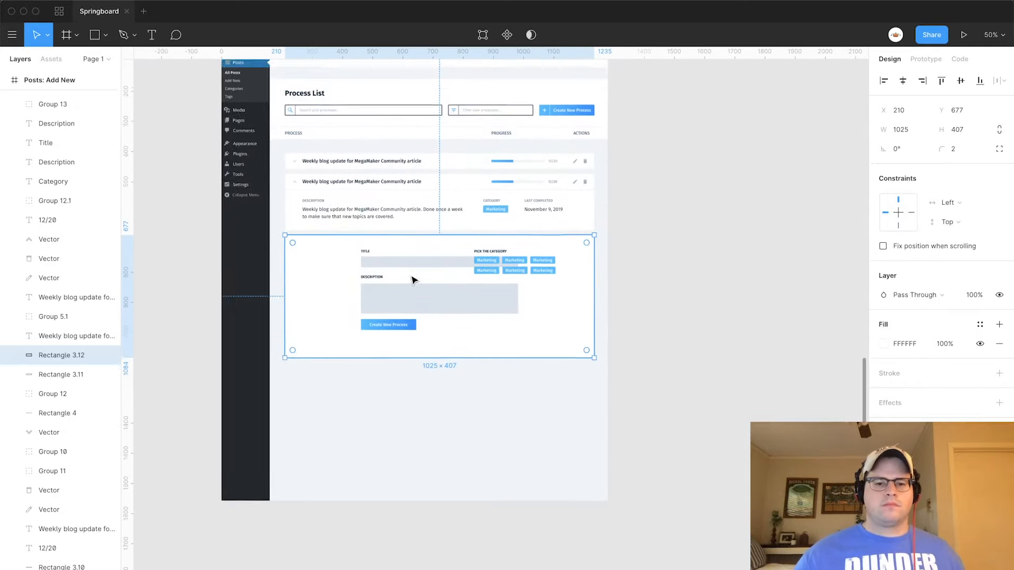
scroll(412, 254, "up", 3)
left_click(741, 460)
scroll(654, 344, "down", 1)
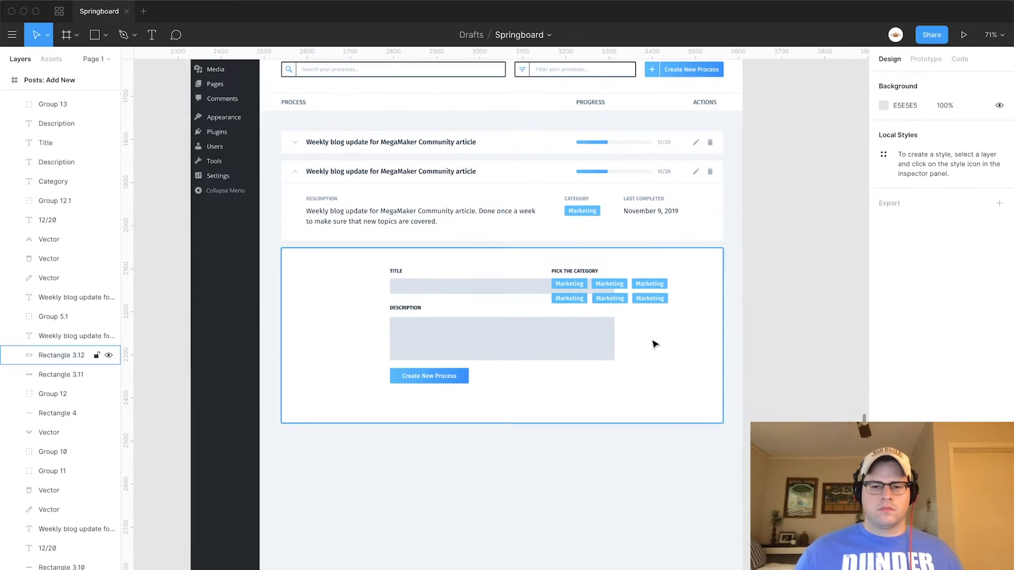
Lower the form's Create New Process button beneath the Description field to Y 1006.
left_click(417, 379)
key("shift+Down")
key("shift+Down")
key("shift+Down")
key("shift+Down")
key("shift+Down")
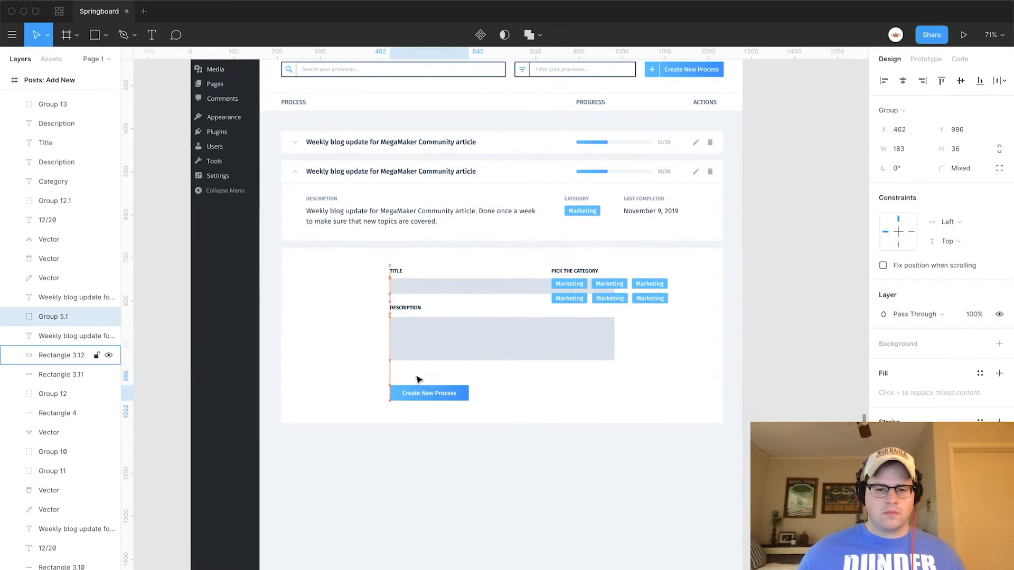
Change the form button's label to "Update Process".
double_click(432, 401)
double_click(432, 401)
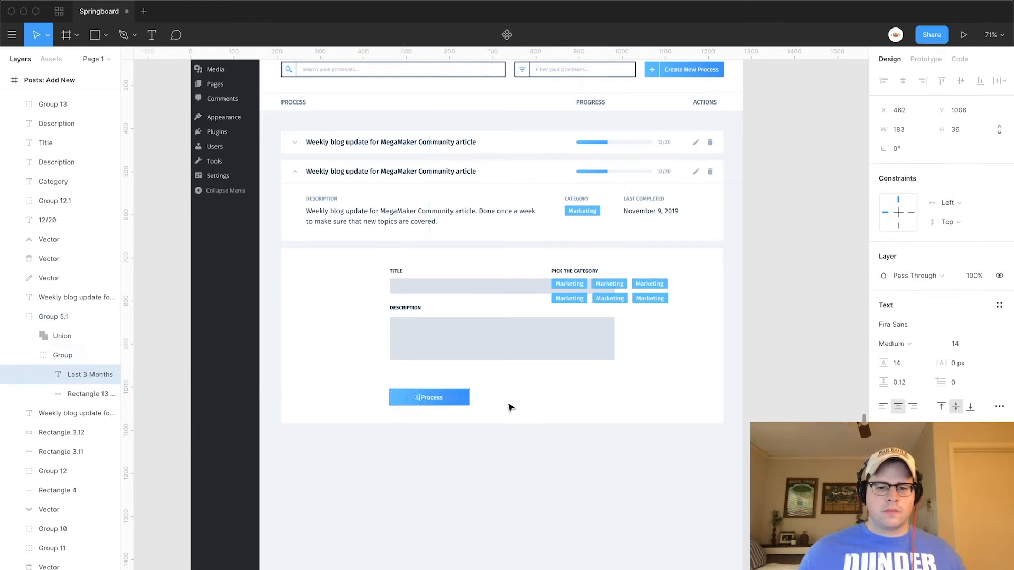
key("BackSpace")
type("Update")
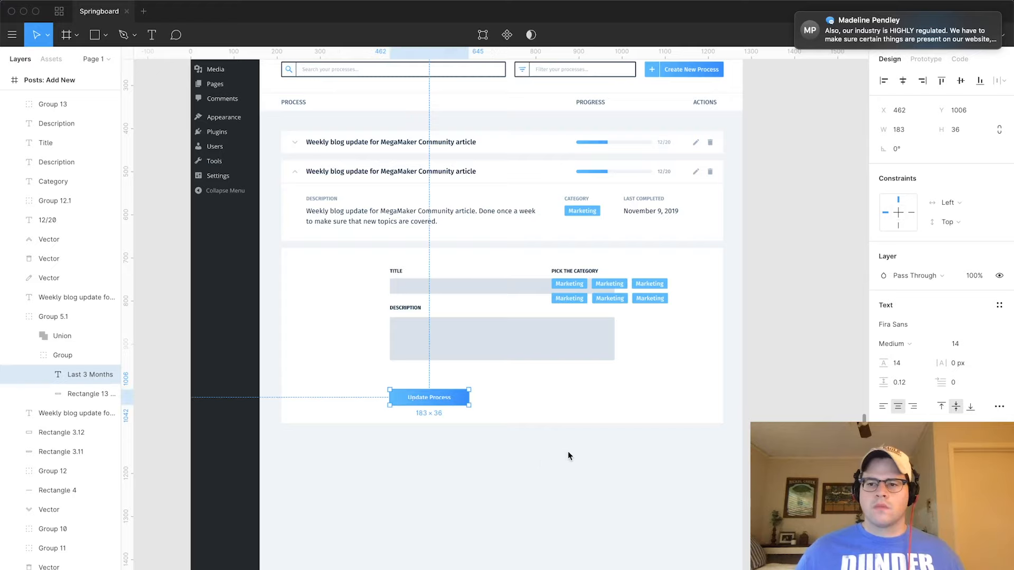
left_click(746, 437)
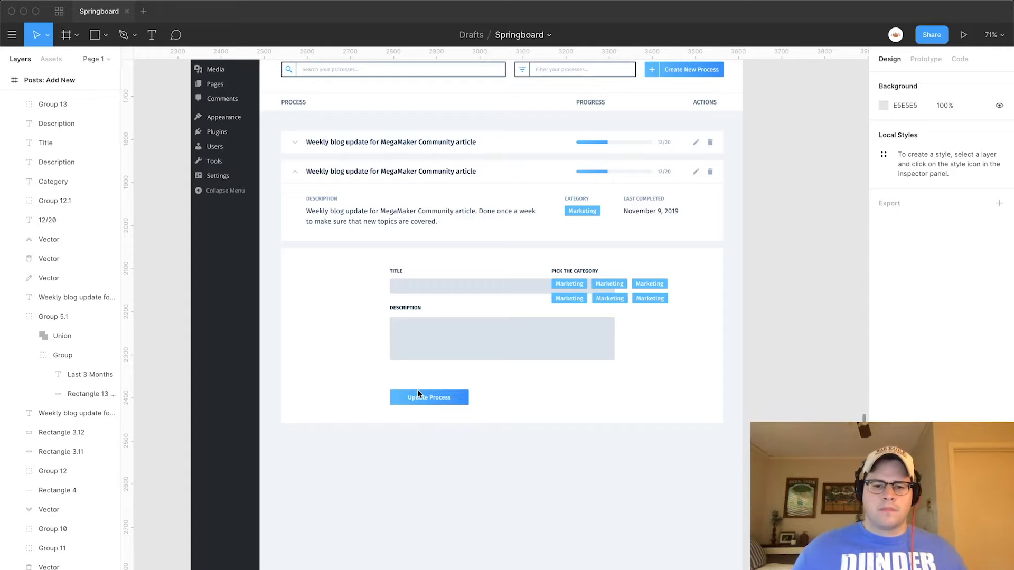
Extend the form card's bottom edge downward and lower the Update Process button by 60 px within it.
left_click(374, 401)
left_click_drag(356, 423, 356, 464)
left_click(452, 403)
key("shift+Down")
key("shift+Down")
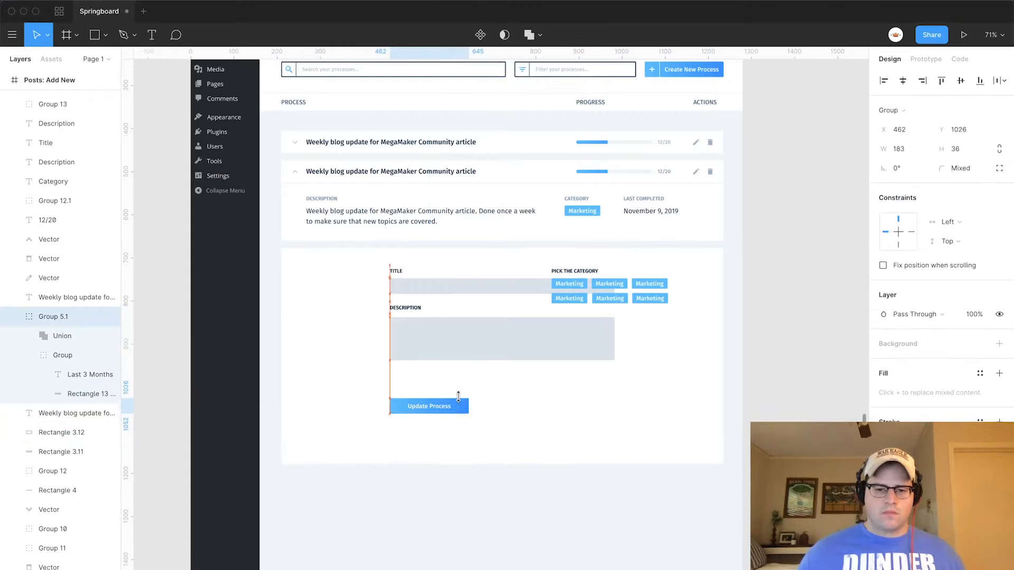
key("shift+Down")
key("shift+Down")
key("shift+Down")
key("shift+Down")
left_click(575, 272)
left_click(569, 284, "shift")
left_click(610, 284, "shift")
left_click(649, 286, "shift")
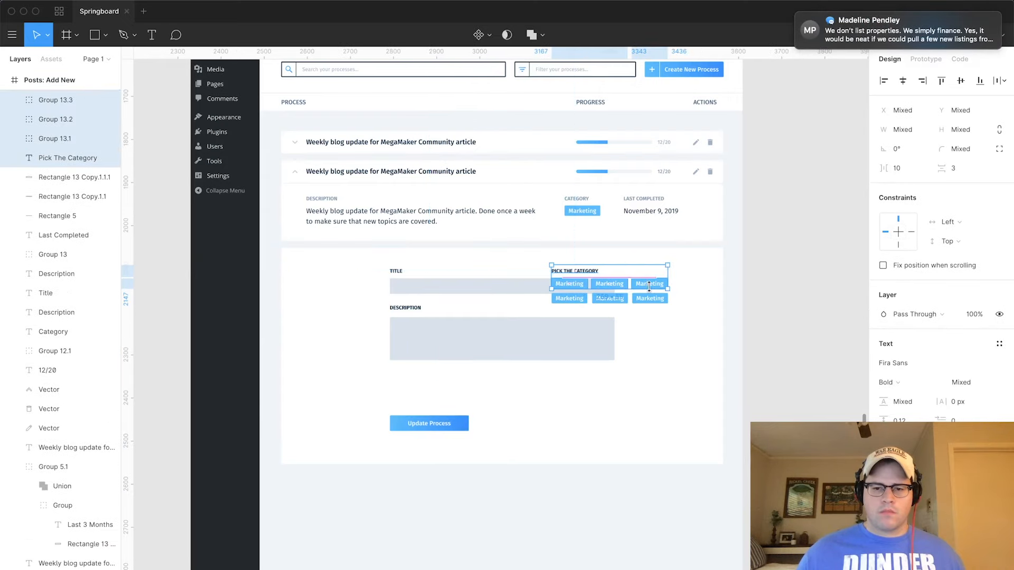
key("Escape")
left_click(405, 307)
left_click(443, 346, "shift")
left_click_drag(443, 347, 447, 394)
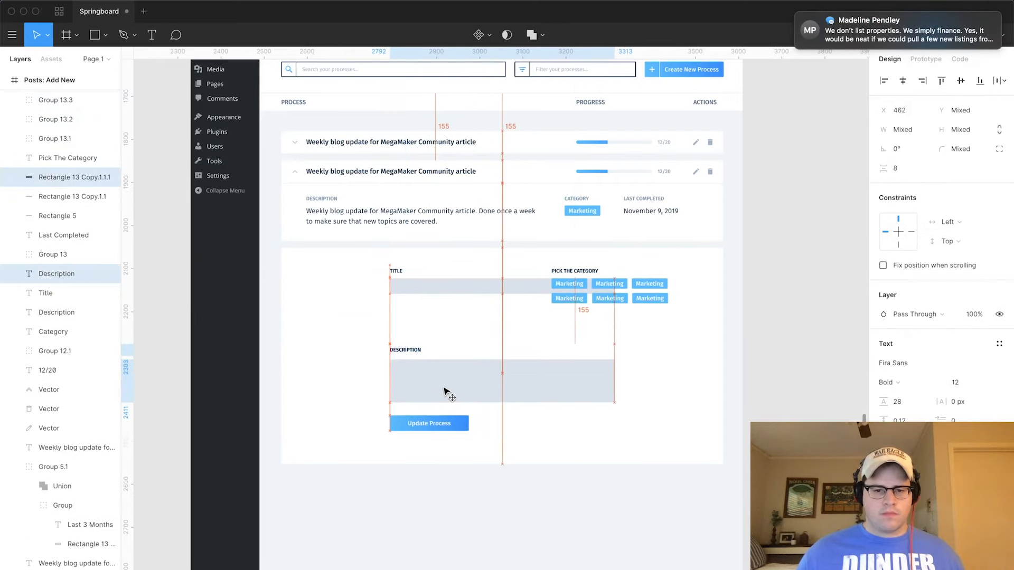
key("ctrl+z")
Move the Pick the Category label below the Description field to Y 956 and place a copy of the Title field beneath it at Y 987.
left_click_drag(579, 277, 413, 381)
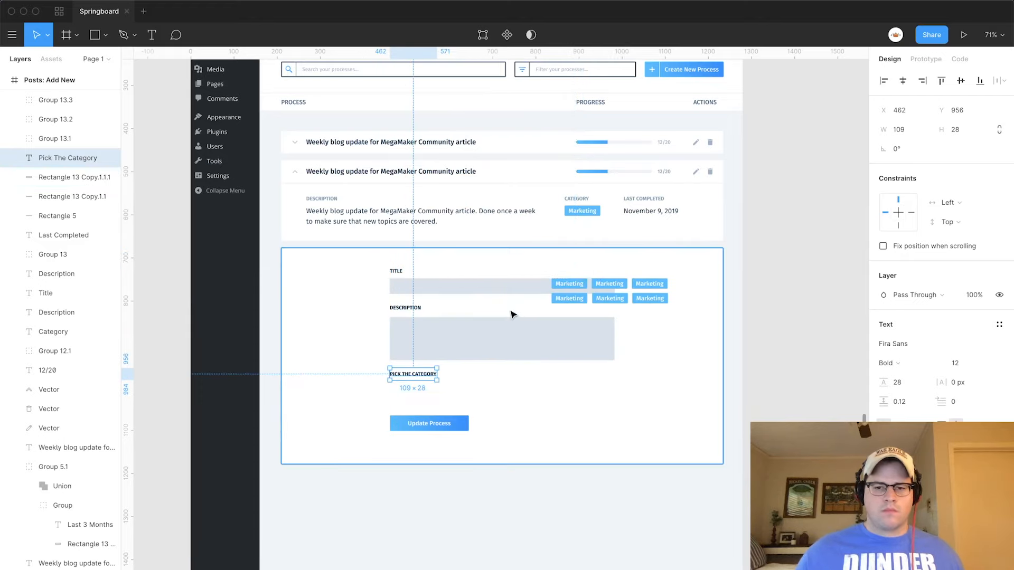
left_click(494, 286)
left_click_drag(494, 286, 488, 391)
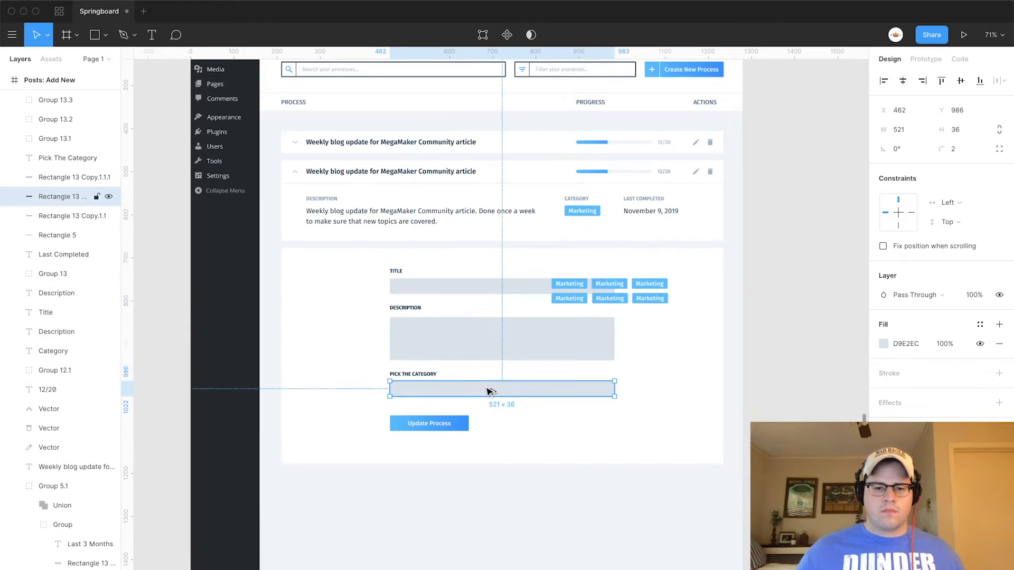
left_click(411, 286)
left_click(427, 387)
key("Down")
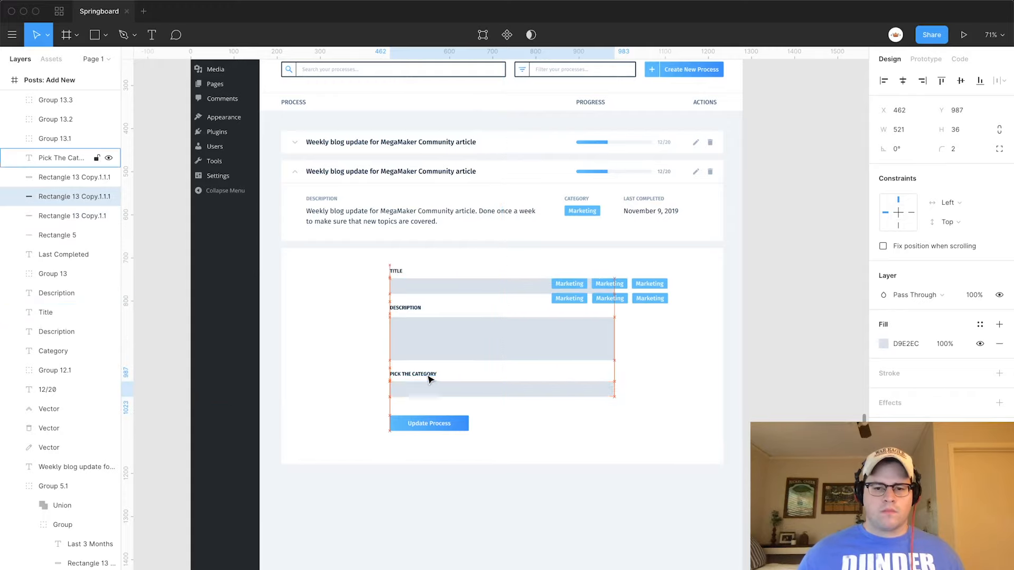
Place one of the Marketing tags inside the Pick the Category field at X 468, Y 993.
left_click_drag(575, 286, 421, 394)
scroll(478, 396, "up", 5)
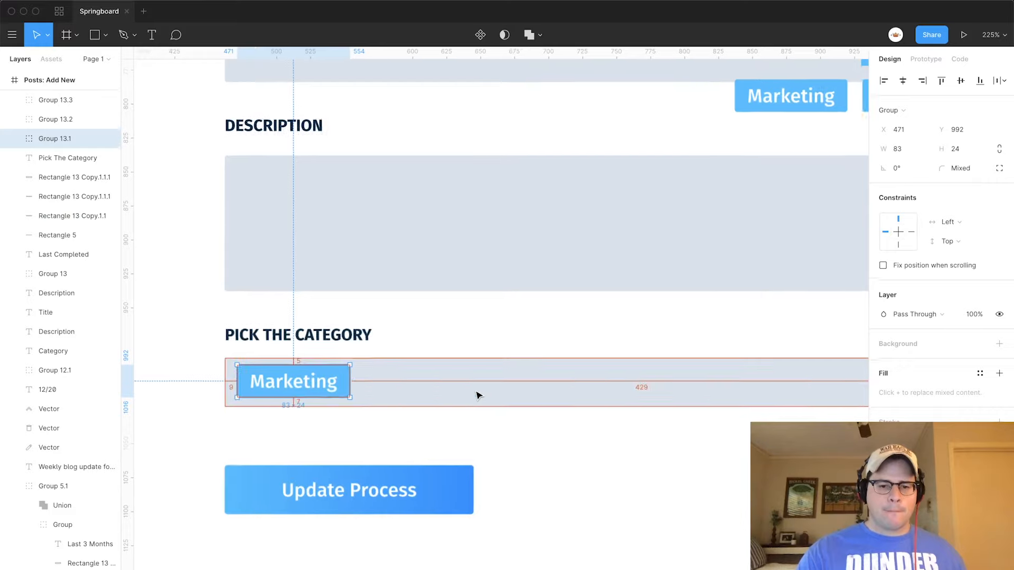
key("Left")
key("Left")
key("Left")
key("Down")
scroll(478, 396, "down", 5)
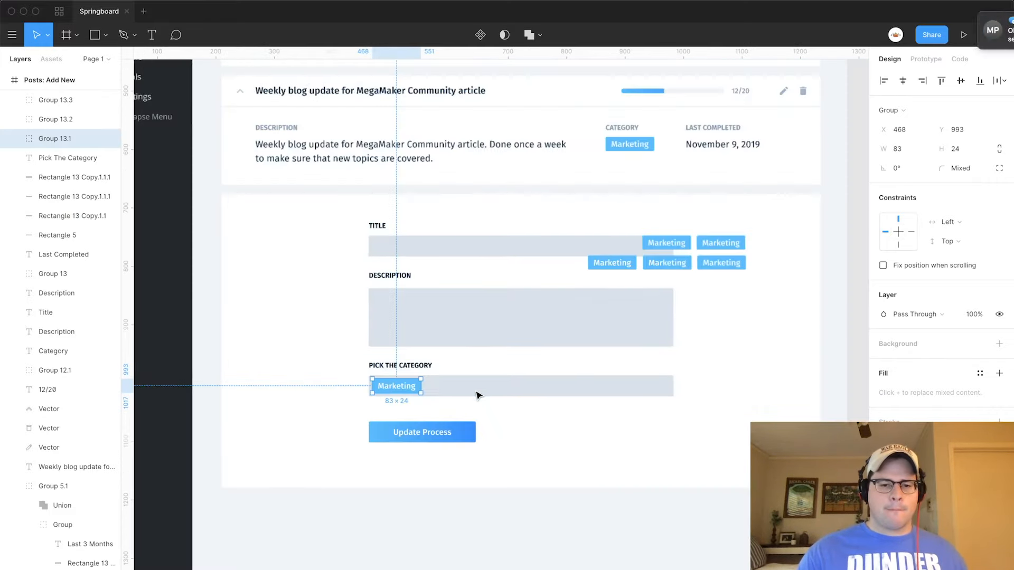
Copy the first process row's chevron into the category field's right end and set its fill to 102A43.
scroll(477, 396, "right", 2)
scroll(227, 137, "up", 5)
left_click(190, 159)
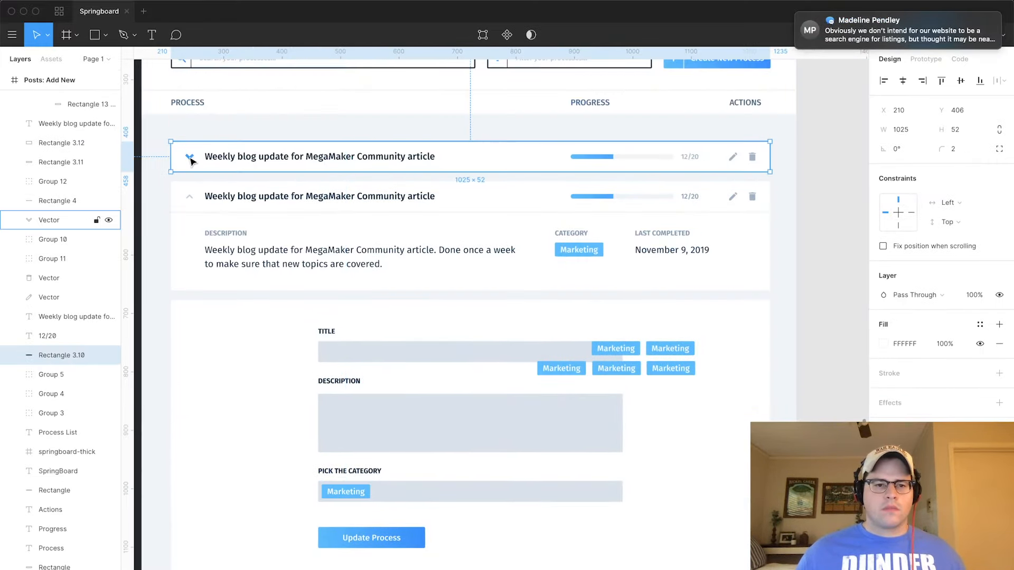
left_click(190, 159)
left_click_drag(182, 160, 593, 499)
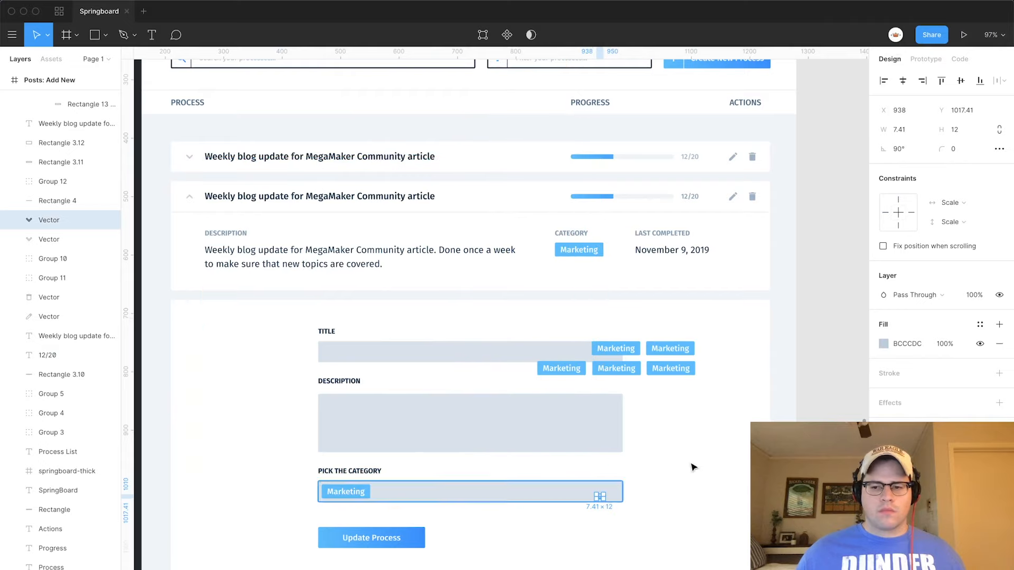
left_click(882, 343)
left_click(765, 561)
Reorder the copied chevron in the layer stack so it sits above the category field.
left_click_drag(37, 221, 30, 101)
scroll(58, 193, "up", 3)
scroll(68, 363, "up", 3)
scroll(65, 363, "down", 3)
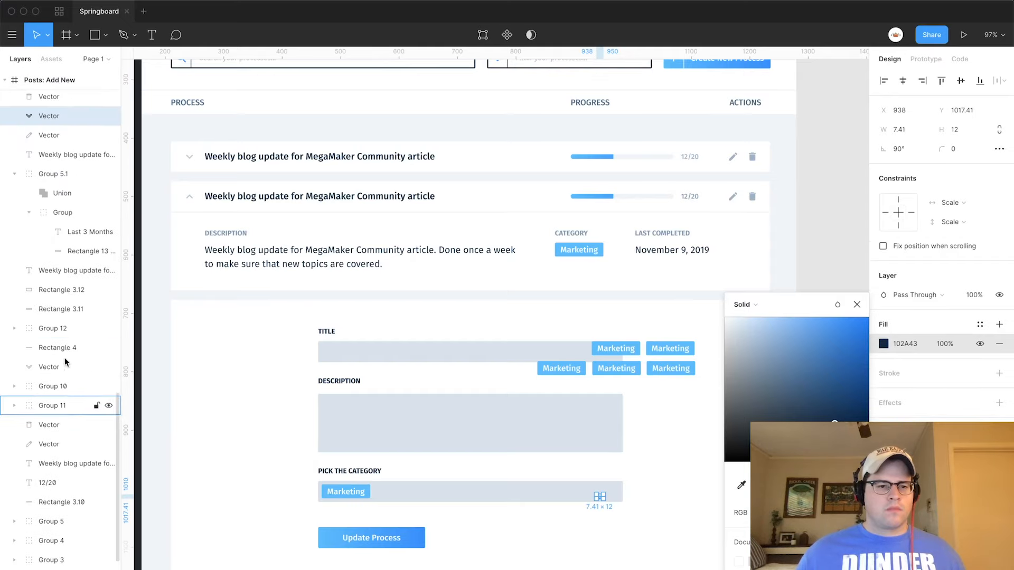
scroll(65, 363, "up", 6)
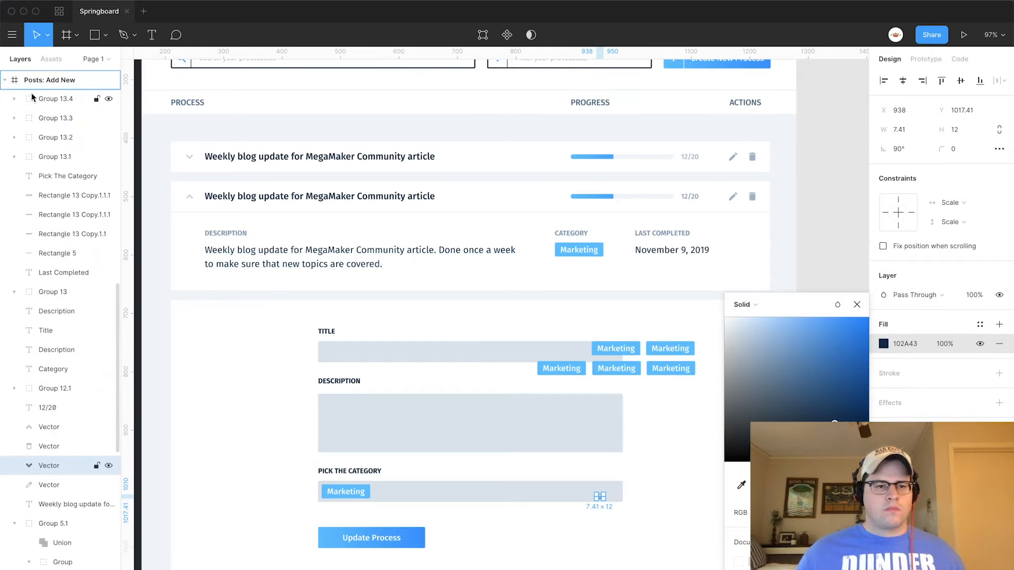
left_click_drag(32, 98, 32, 100)
Position the chevron near the category field's right end at X 955, Y 1008.41.
scroll(581, 500, "up", 5)
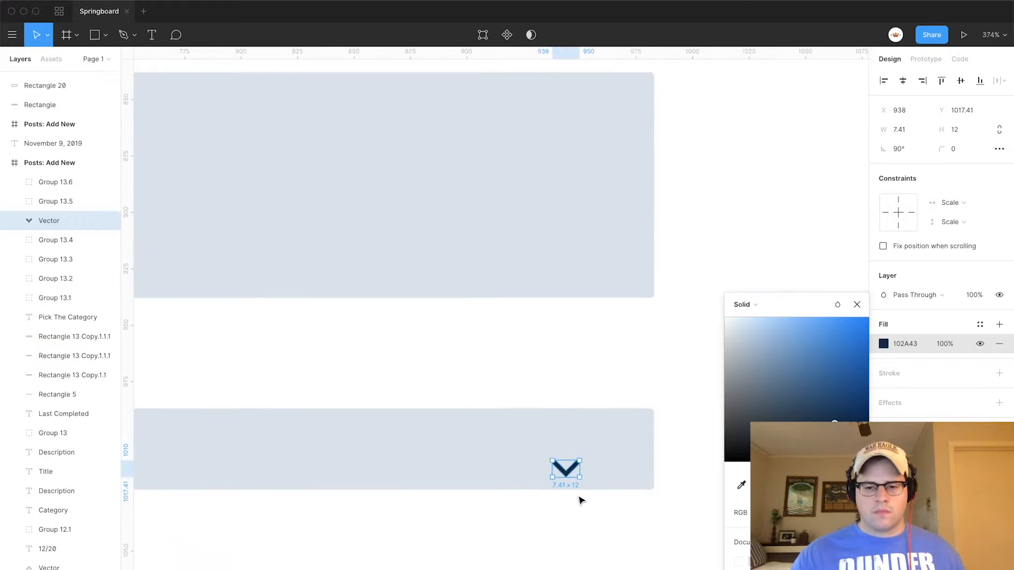
left_click_drag(567, 471, 602, 452)
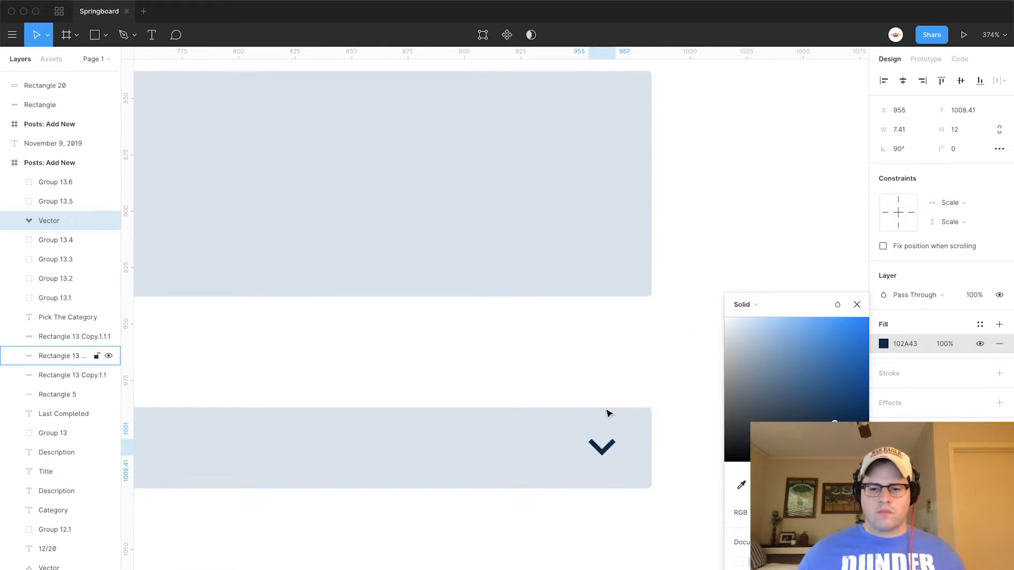
key("Down")
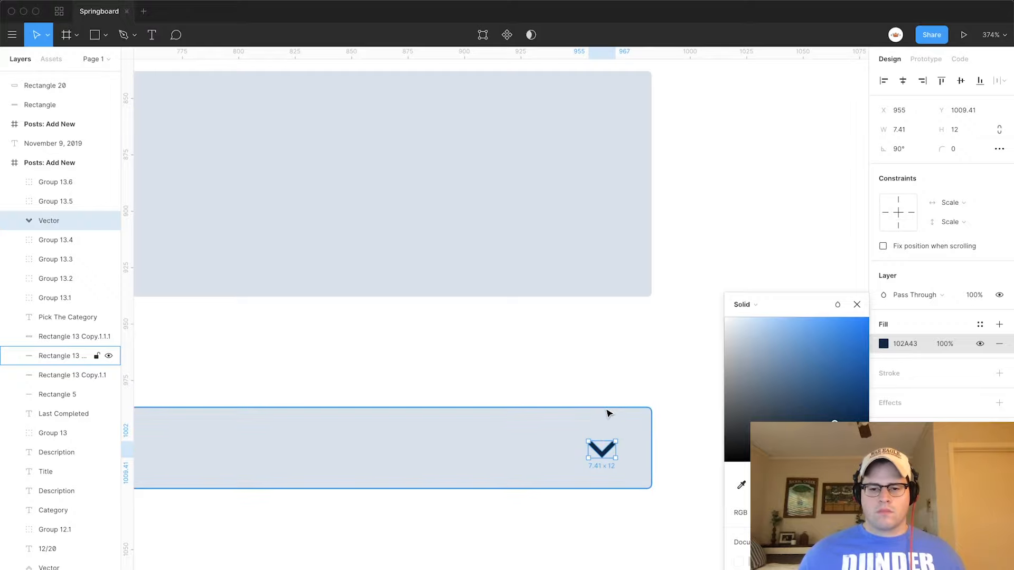
key("Up")
left_click(612, 407)
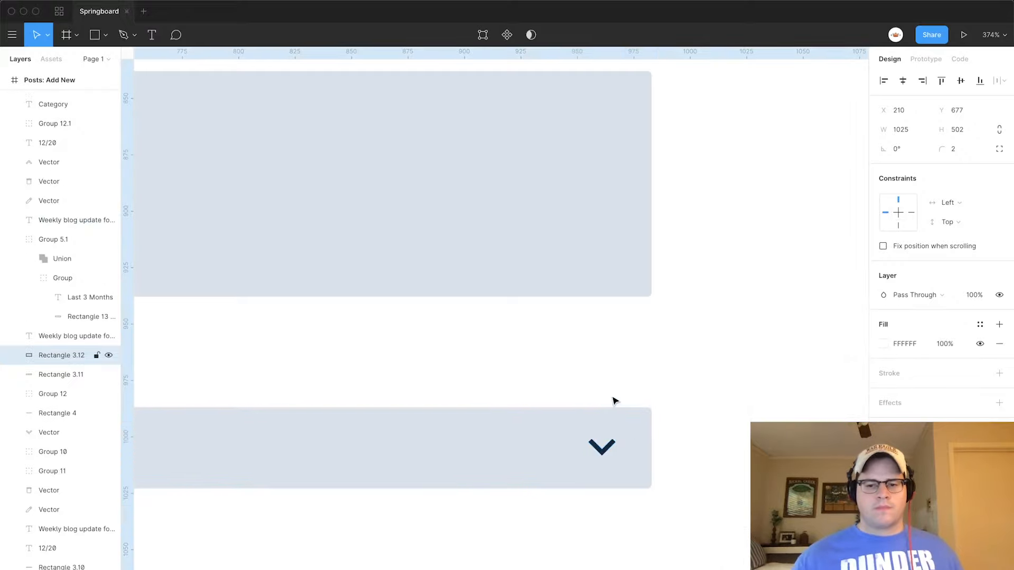
Delete the five leftover Marketing tags around the Title field.
key("shift+2")
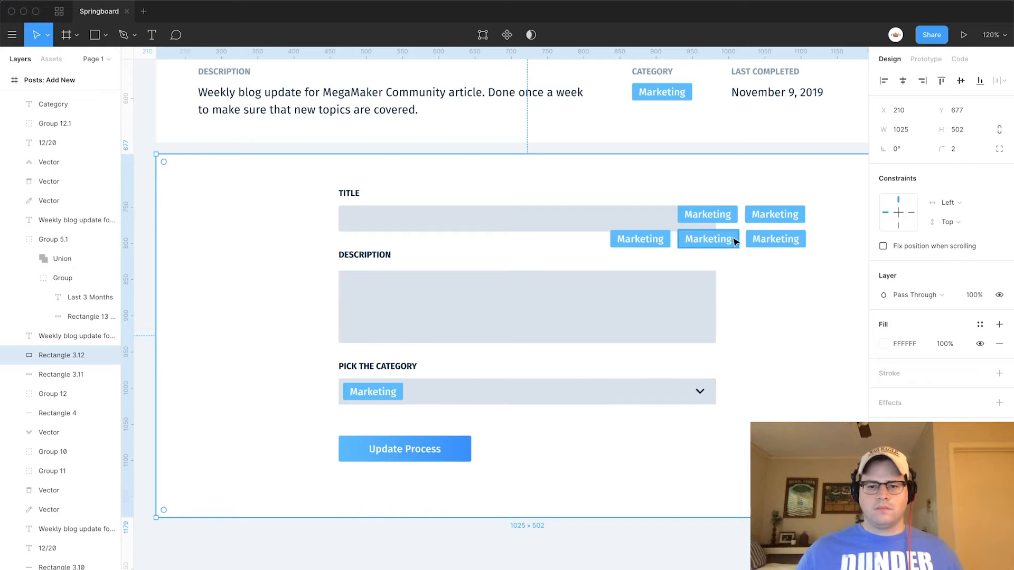
left_click(772, 221)
left_click(761, 241, "shift")
left_click(725, 241, "shift")
left_click(705, 218, "shift")
left_click(651, 237, "shift")
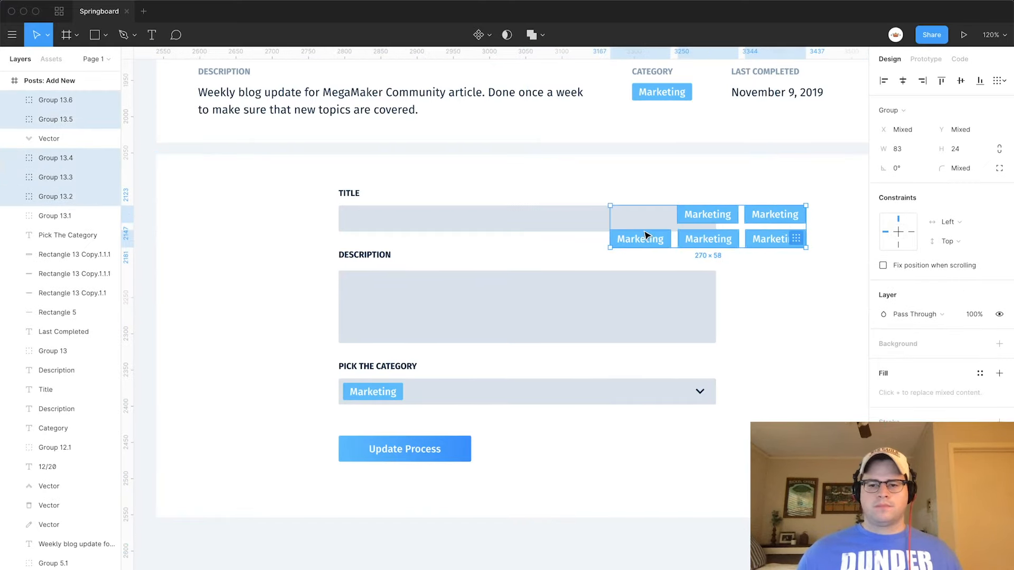
key("Delete")
Group the form's labels, fields, Marketing tag, chevron and Update Process button.
scroll(645, 233, "left", 3)
left_click_drag(434, 205, 766, 401)
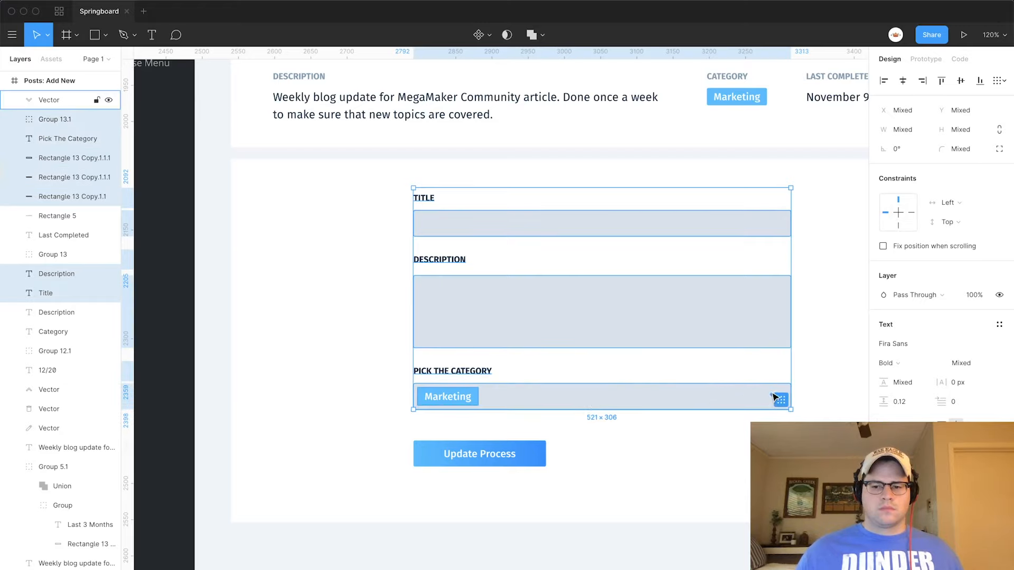
left_click(454, 454, "shift")
key("super+g")
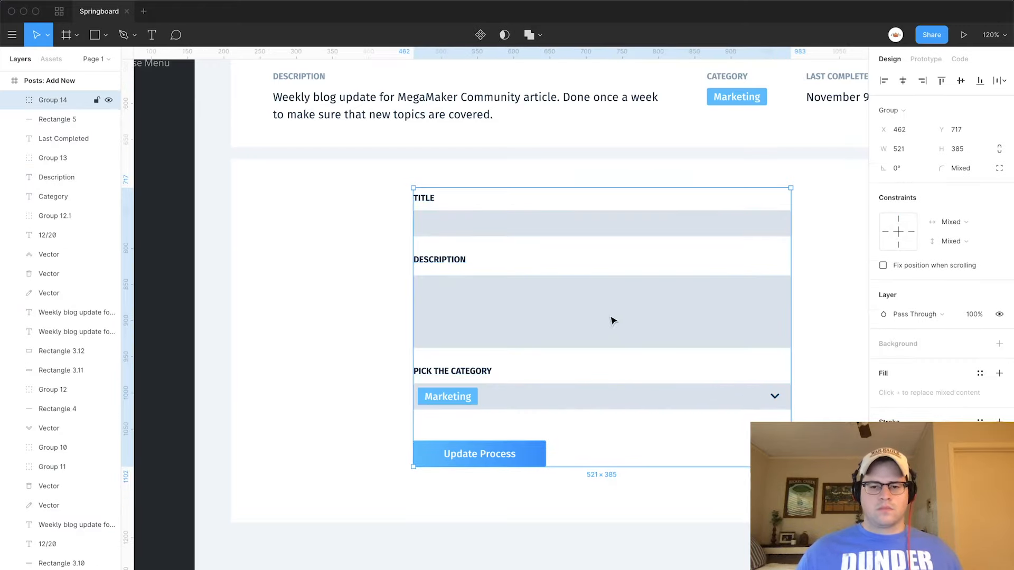
Move the form group toward the card's left side to X 258, Y 717.
left_click_drag(611, 319, 469, 319)
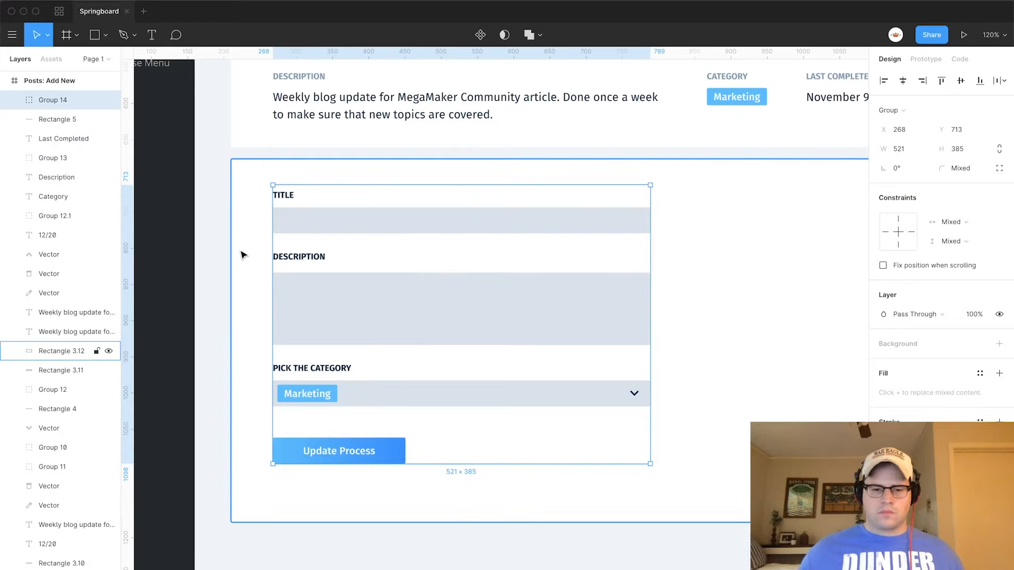
key("shift+Left")
key("shift+Down")
key("Up")
key("Up")
key("Up")
key("Up")
key("Up")
key("Up")
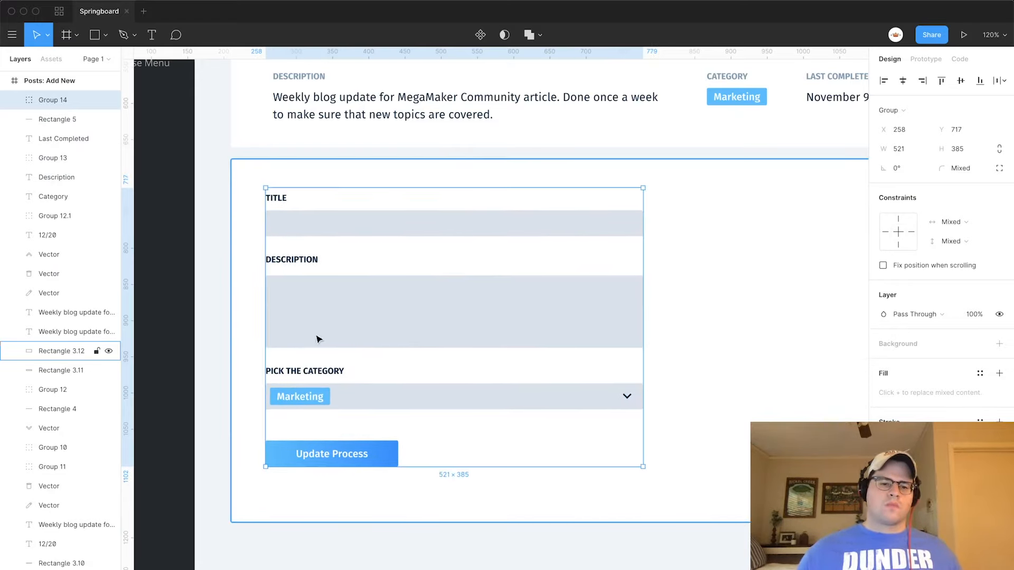
Raise the form card's bottom edge so that the card is 473 px high.
left_click(317, 522)
left_click_drag(317, 522, 328, 501)
scroll(328, 499, "down", 3)
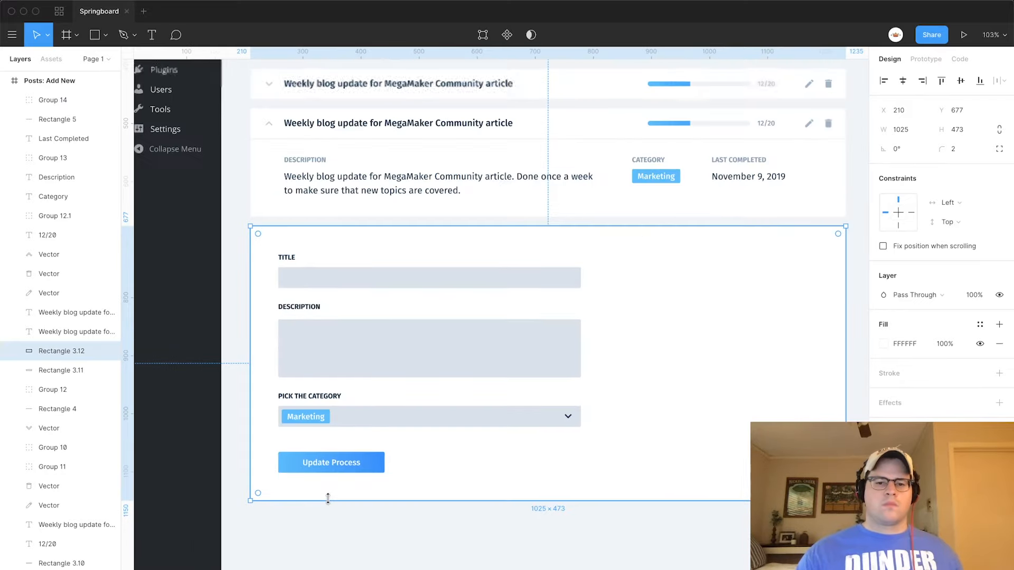
Draw a rectangle of about 345 × 474 px over the empty right part of the form card.
scroll(331, 503, "right", 2)
left_click(842, 278)
scroll(842, 278, "right", 1)
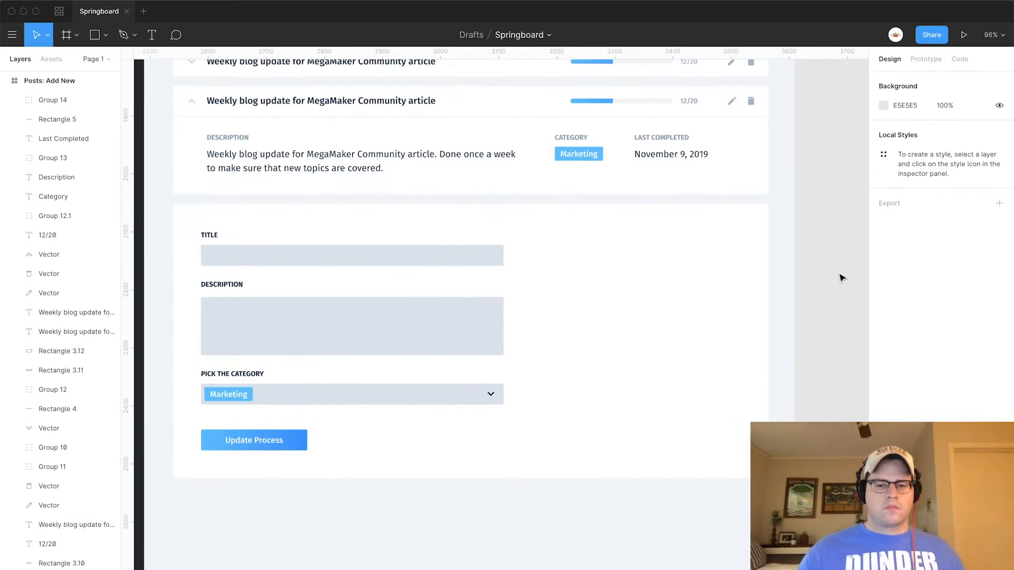
key("r")
left_click_drag(568, 204, 769, 478)
Fill the new side rectangle with BCCCDC and undo the extra colour adjustment.
left_click(887, 344)
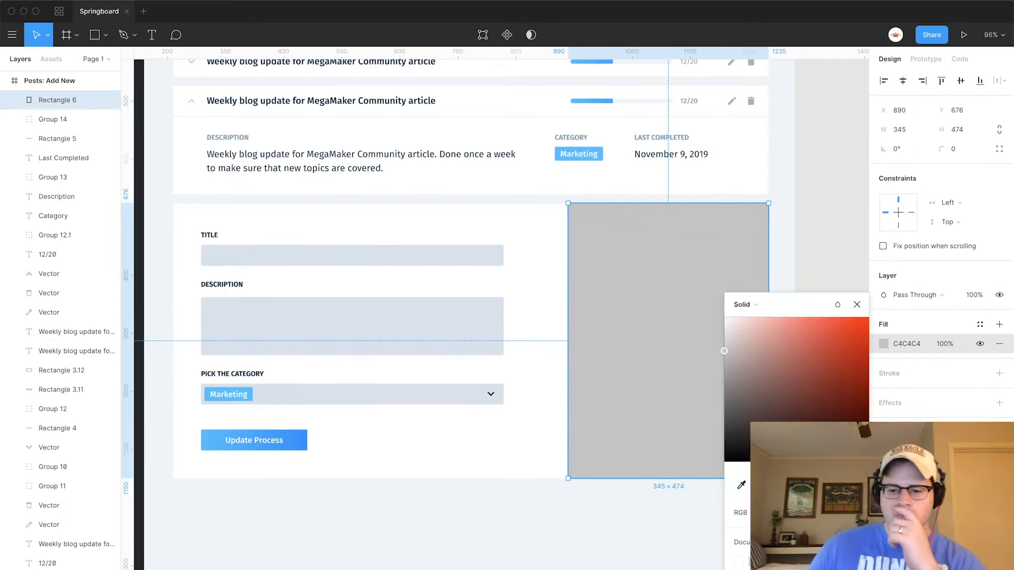
left_click(739, 562)
left_click_drag(729, 321, 734, 382)
key("super+z")
scroll(614, 545, "up", 1)
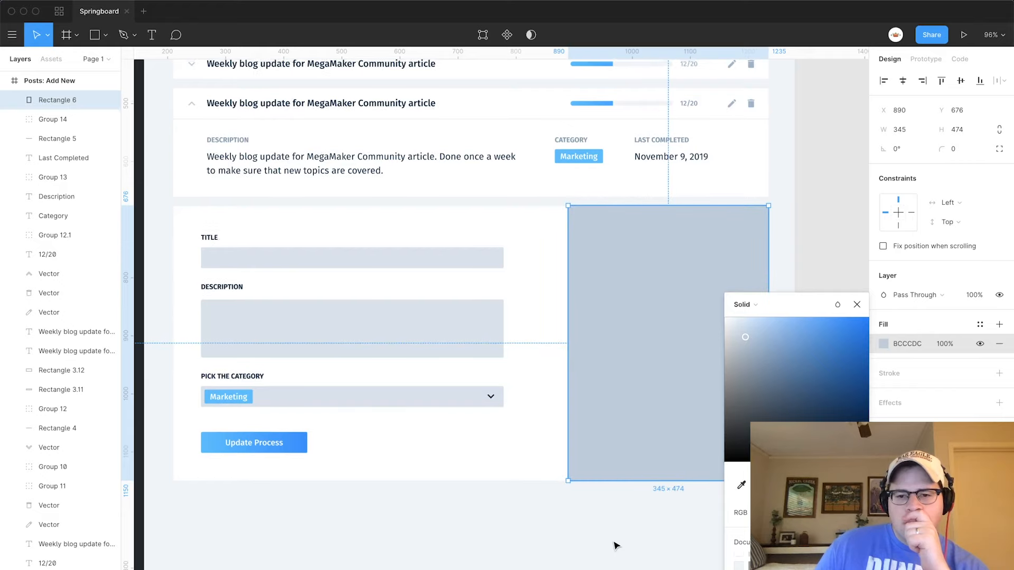
Give the side rectangle a corner radius of 2 on its top-right and bottom-right corners only.
left_click(810, 199)
left_click(724, 288)
left_click(999, 149)
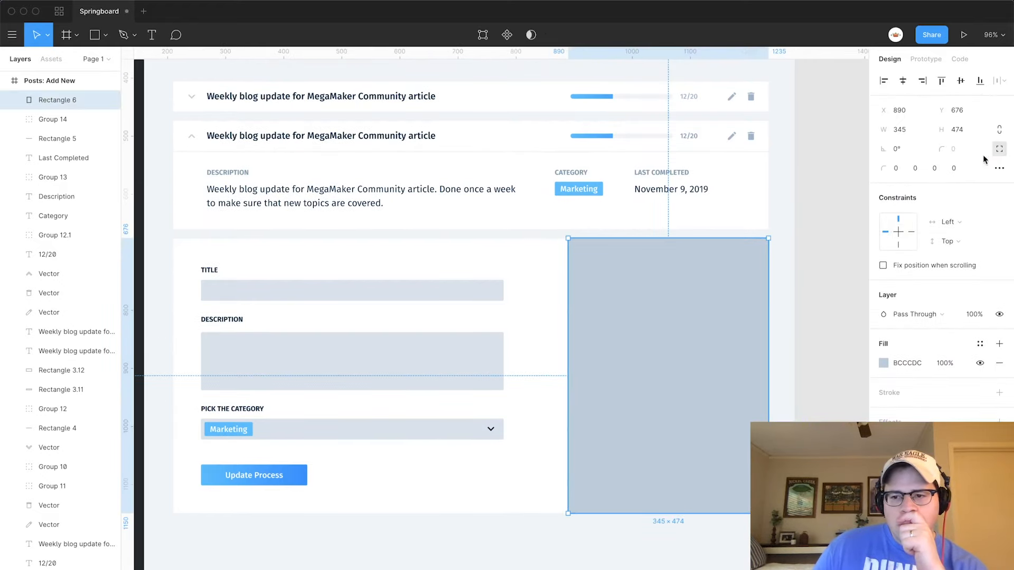
left_click(916, 169)
type("2")
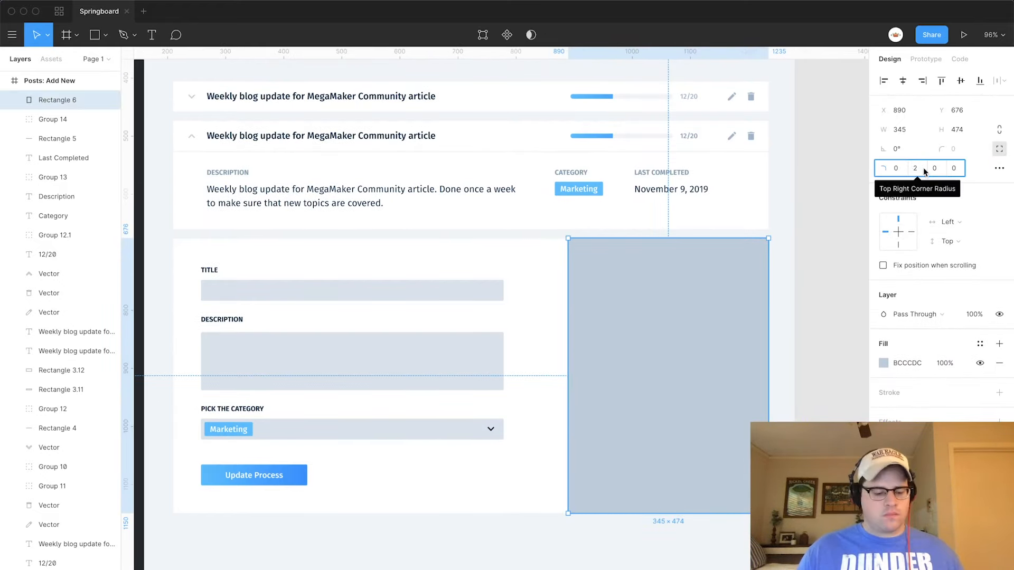
key("Tab")
type("2")
left_click(840, 270)
Extend the side rectangle leftward to a width of 411 px and shift it to X 827.
left_click(742, 314)
left_click_drag(568, 352, 529, 350)
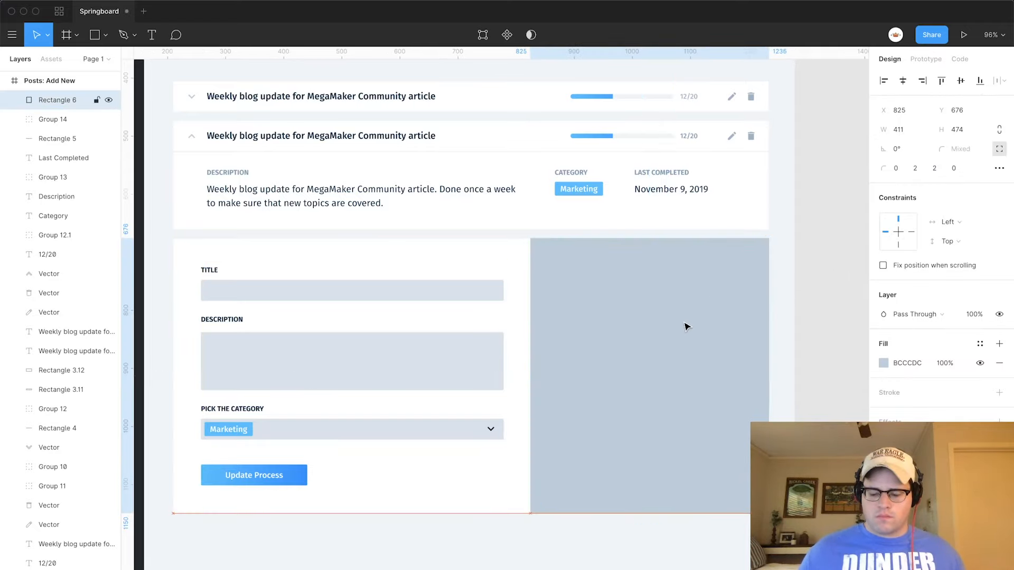
key("Right")
key("Right")
key("alt")
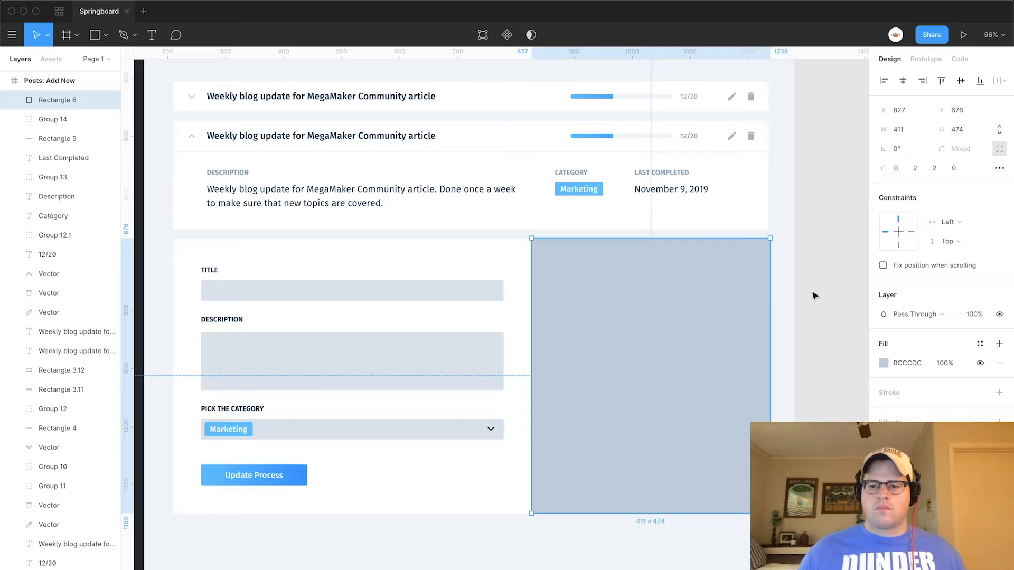
left_click(822, 314)
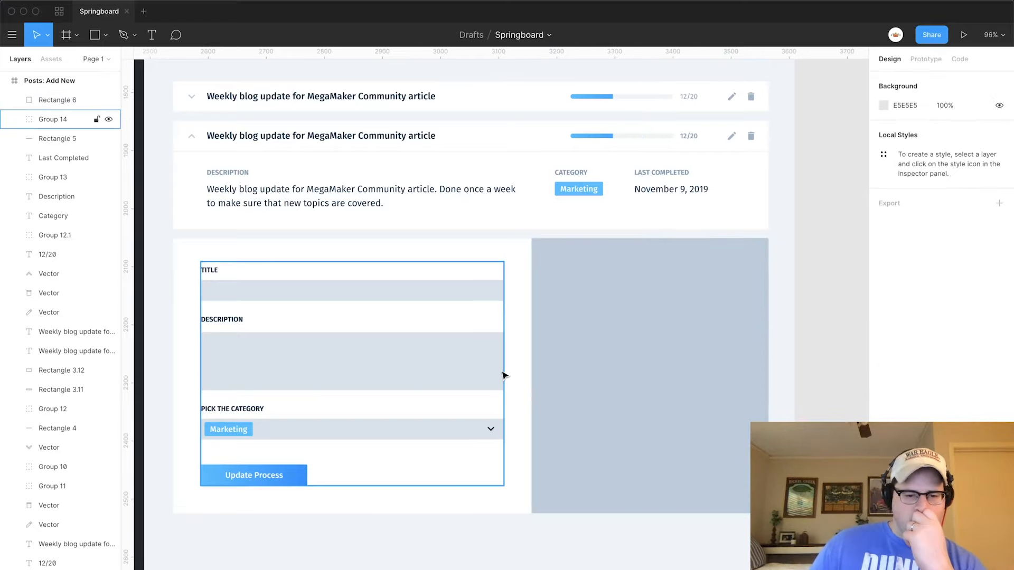
Copy the expanded process row's title text and place the duplicate over the form's Title field.
scroll(504, 374, "up", 4)
scroll(506, 374, "down", 3)
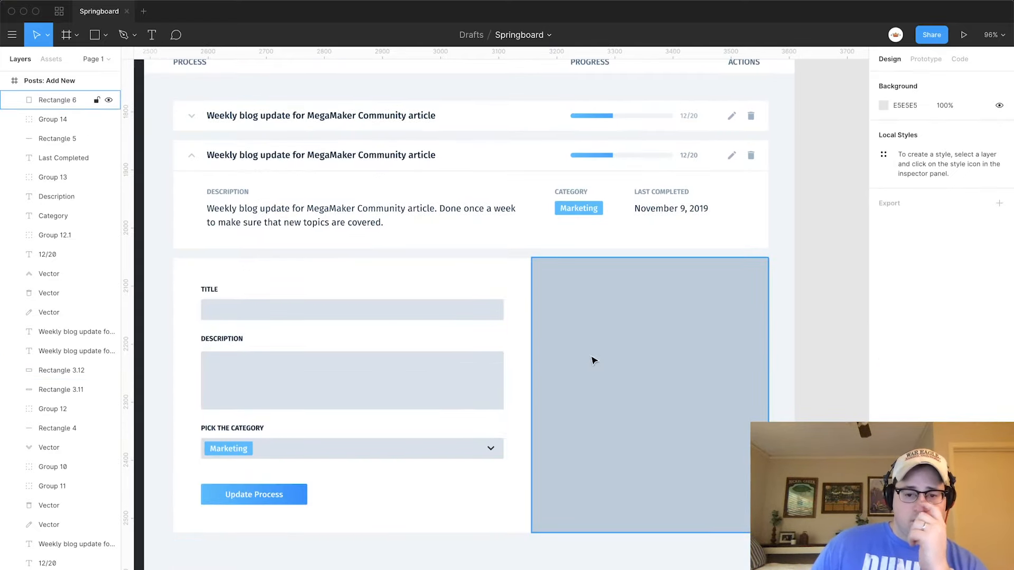
double_click(391, 155)
key("Escape")
key("super+c")
key("super+v")
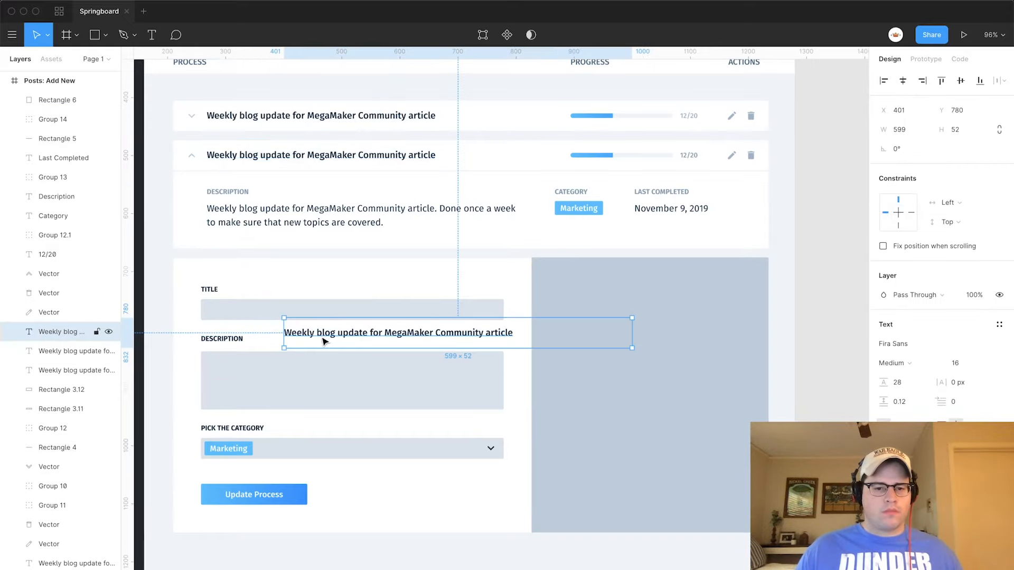
left_click_drag(323, 340, 258, 318)
Bring the copied title text to the front and reduce its box to 36 px high at Y 748.
right_click(82, 332)
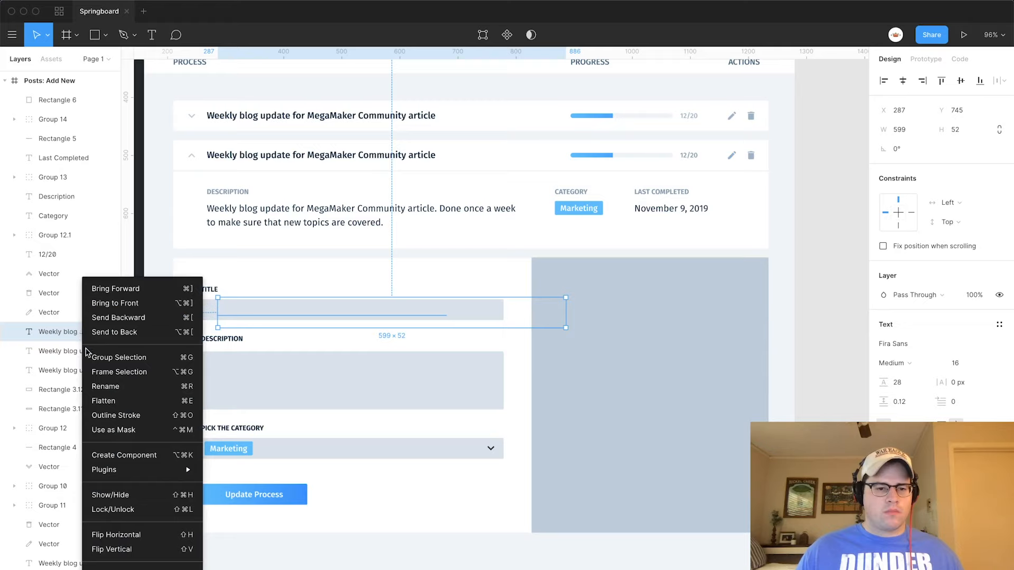
left_click(385, 327)
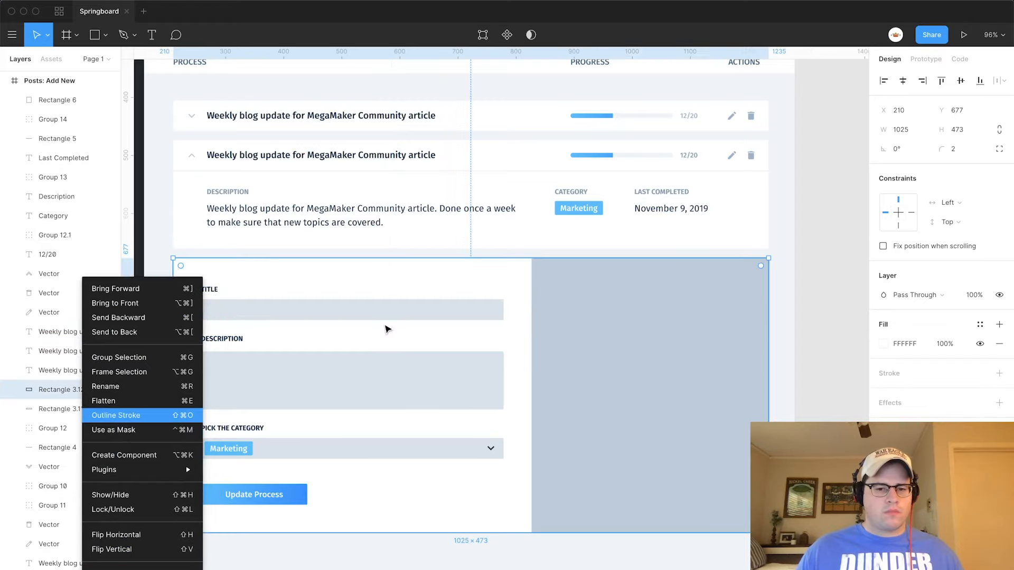
right_click(386, 325)
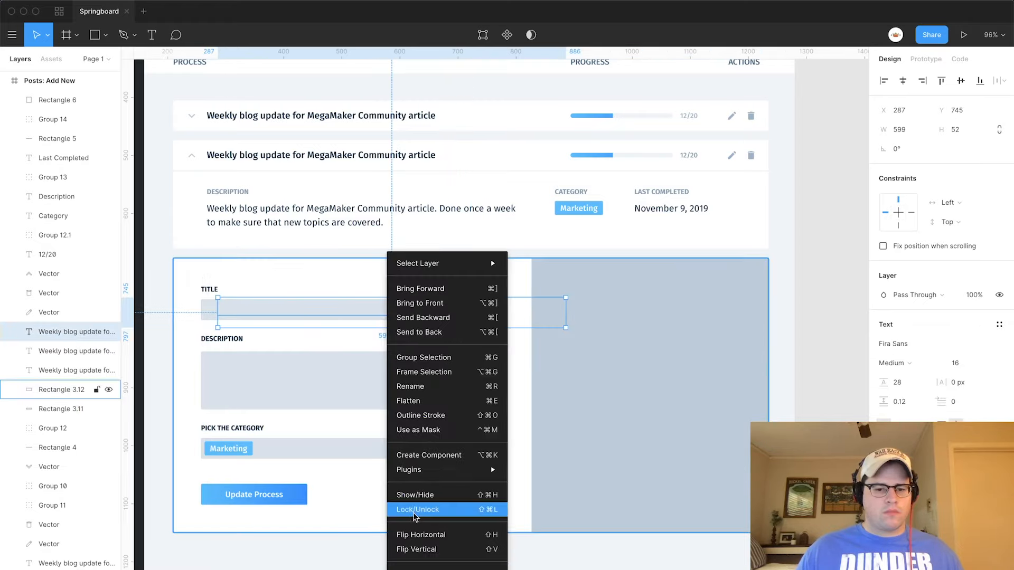
left_click(420, 303)
left_click_drag(280, 327, 286, 300)
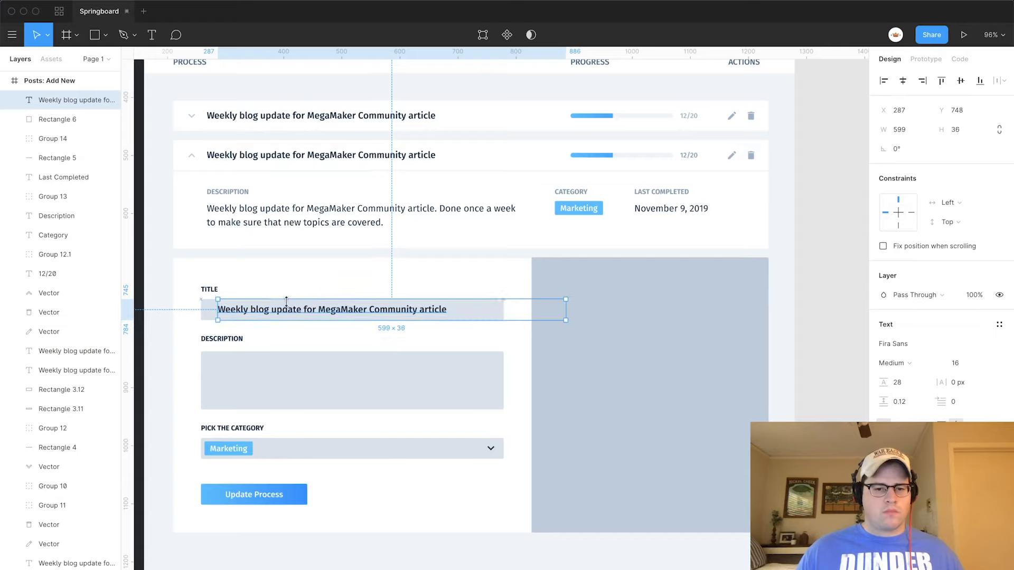
Set the Title field's text to Regular weight and font size 14.
left_click(905, 359)
left_click(904, 346)
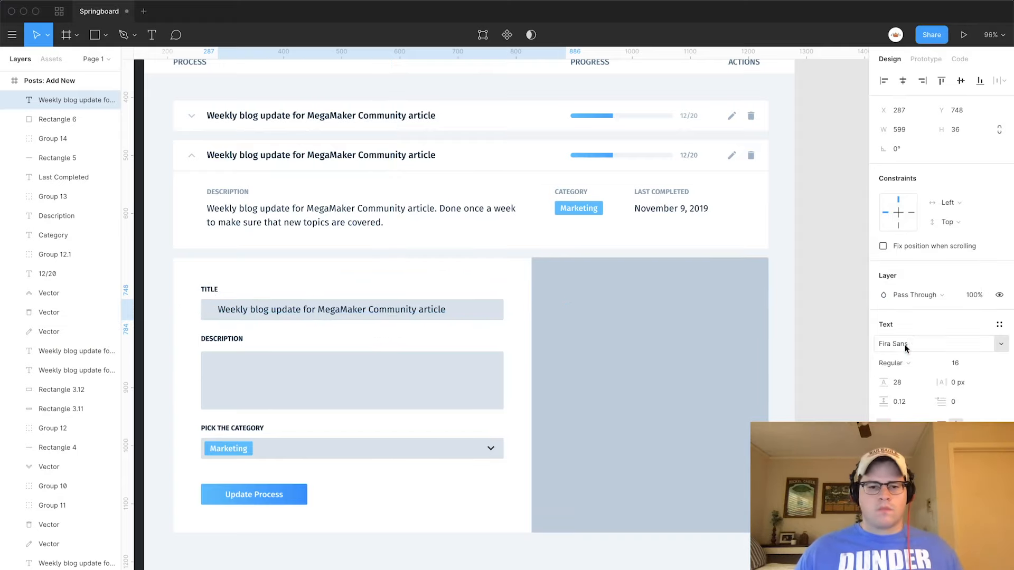
type("14")
key("Tab")
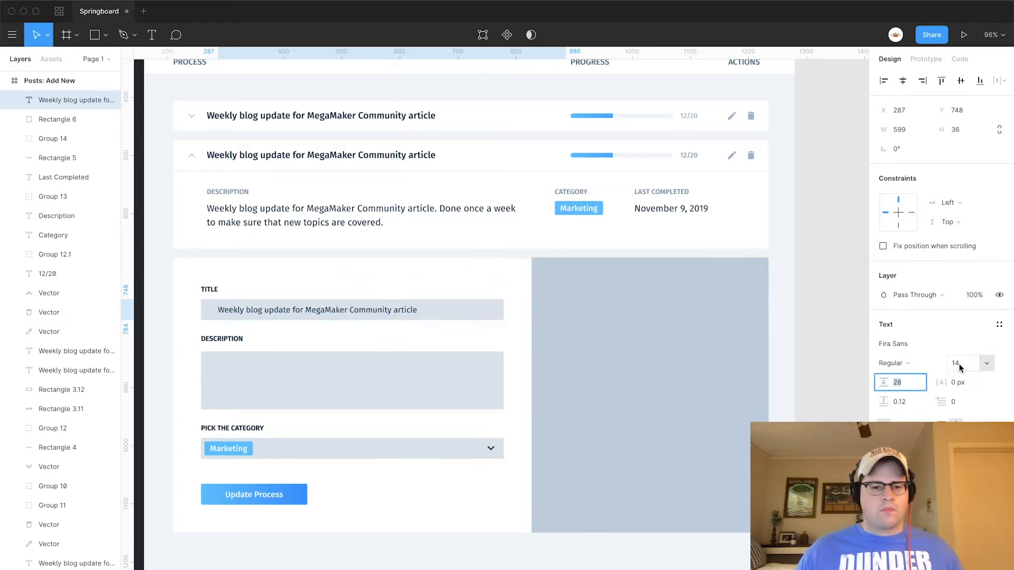
Shift the Title field's text to X 274 and narrow its text box to about 543 px.
left_click(230, 316)
key("shift+Left")
key("alt")
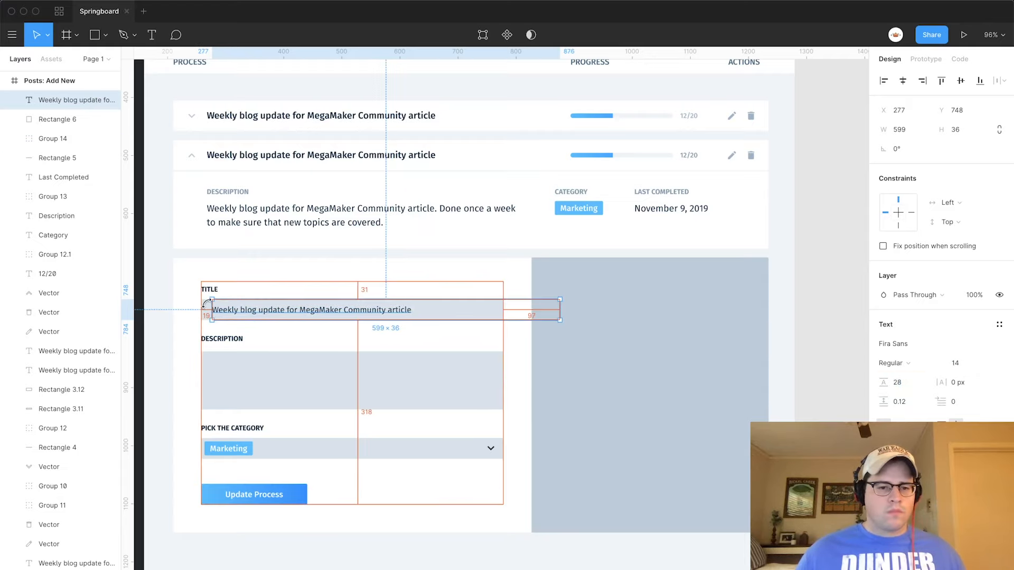
key("Left")
key("Left")
key("Left")
key("alt")
left_click_drag(559, 312, 525, 311)
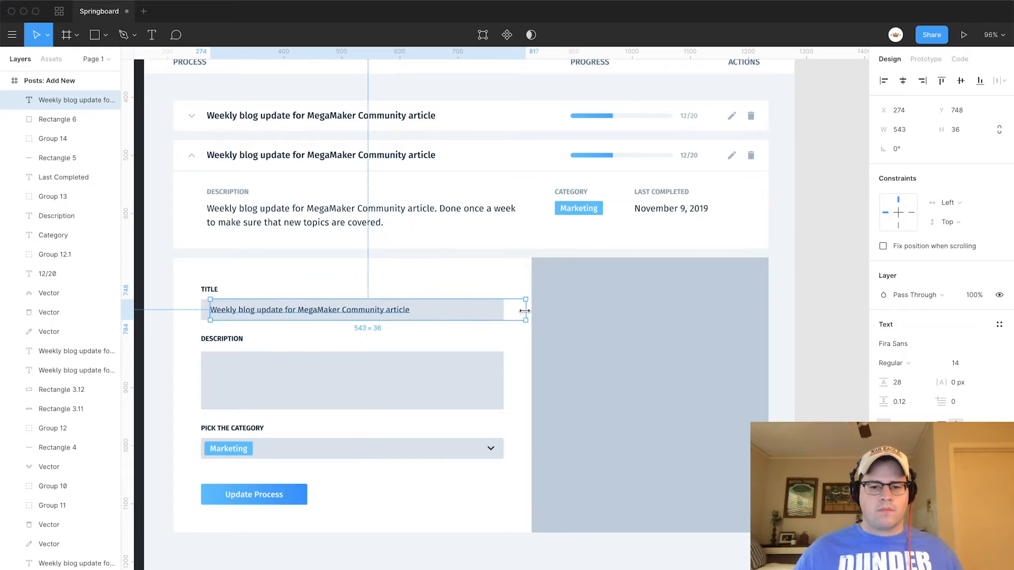
Copy the expanded row's description text over the form's Description field and bring the copy to the front.
left_click(364, 222)
left_click_drag(363, 222, 363, 380)
right_click(217, 370)
left_click(267, 303)
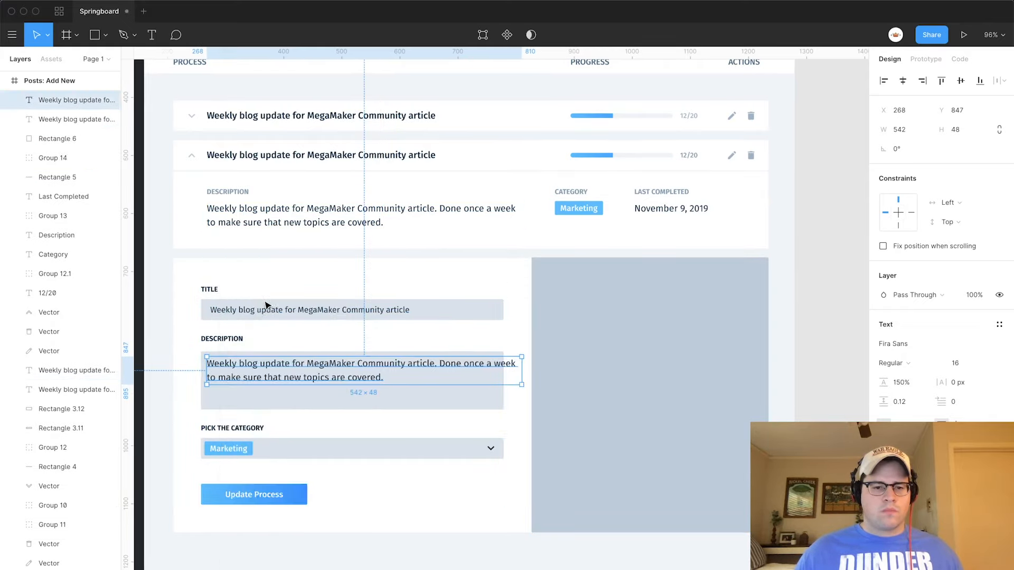
Nudge the copied description text to X 274, Y 848 and nest both pre-filled field texts in the form's group.
left_click_drag(265, 366, 266, 368)
key("alt")
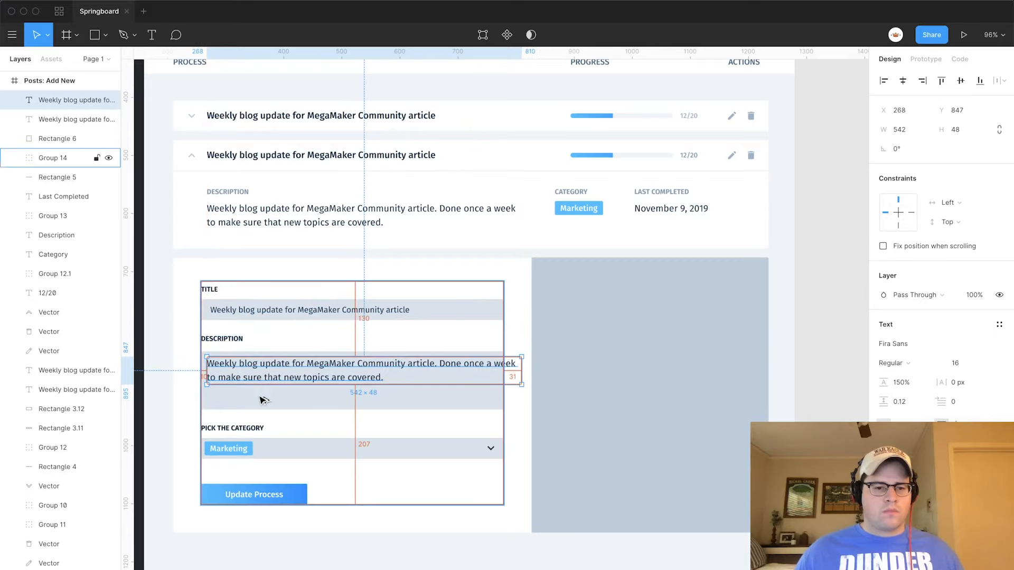
key("Right")
key("Right")
key("Right")
key("Right")
key("Right")
key("Right")
key("Down")
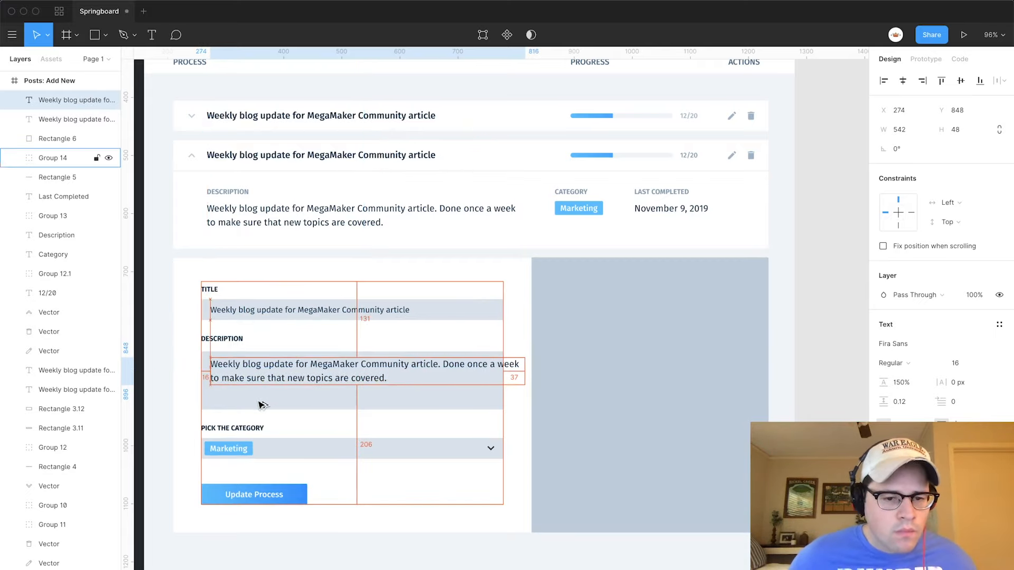
left_click_drag(53, 108, 52, 150)
Lower the form's description text to Y 854 and narrow its text box so it wraps inside the field.
left_click(246, 380)
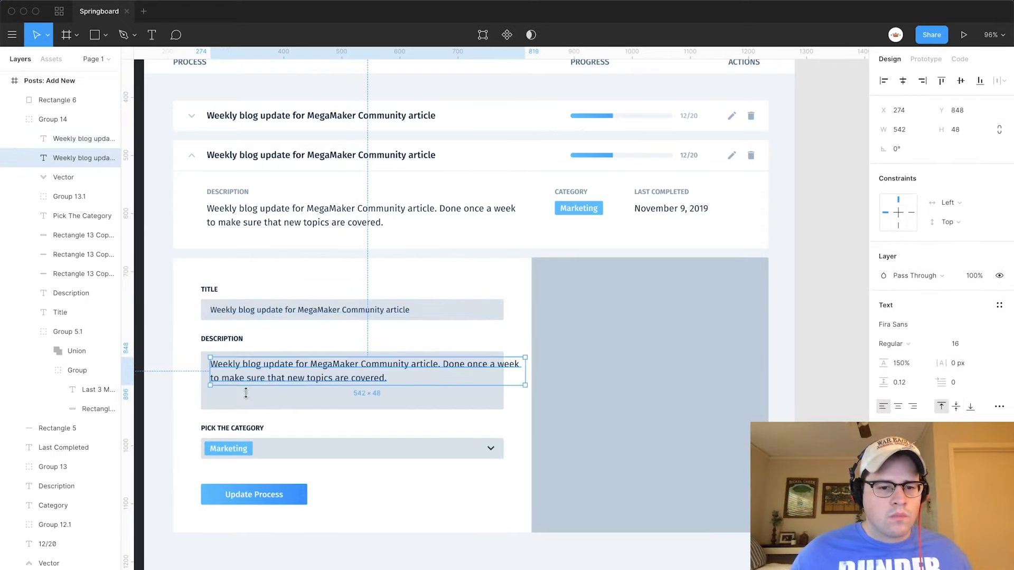
left_click_drag(246, 392, 248, 403)
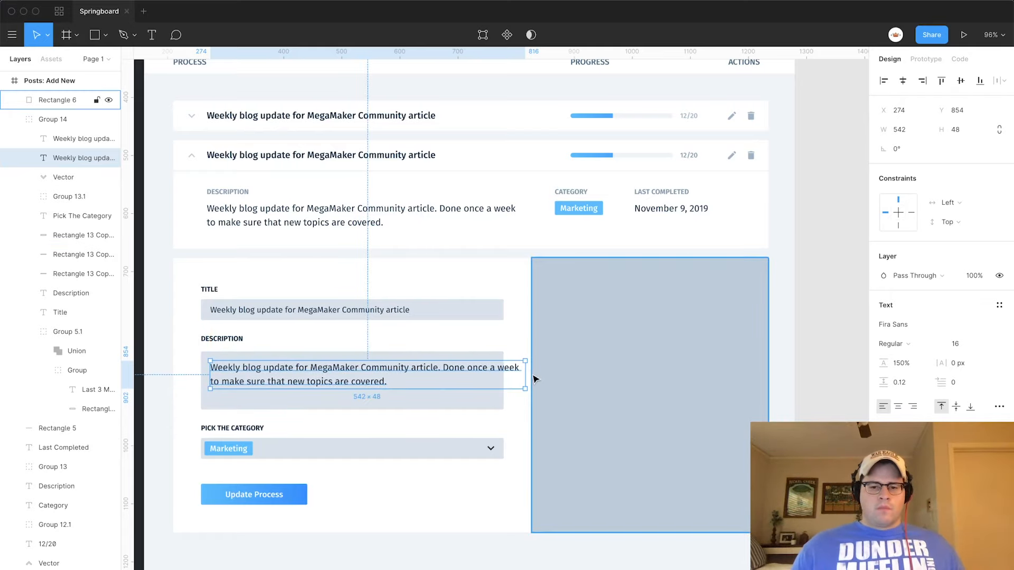
left_click_drag(525, 378, 491, 385)
left_click(806, 317)
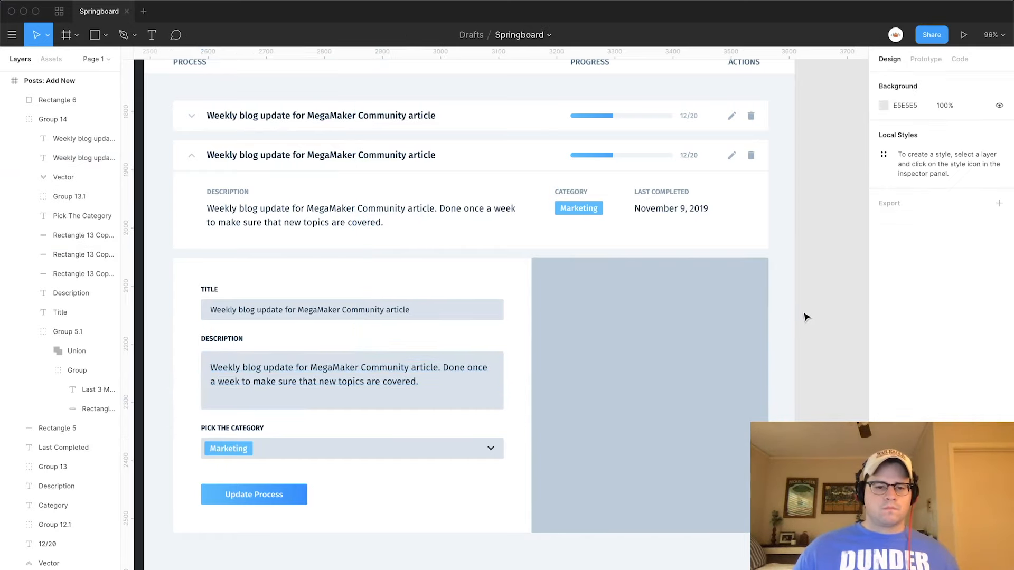
Move the edit form card with its side panel out of the Process List frame onto the empty canvas beside it.
scroll(798, 317, "up", 2)
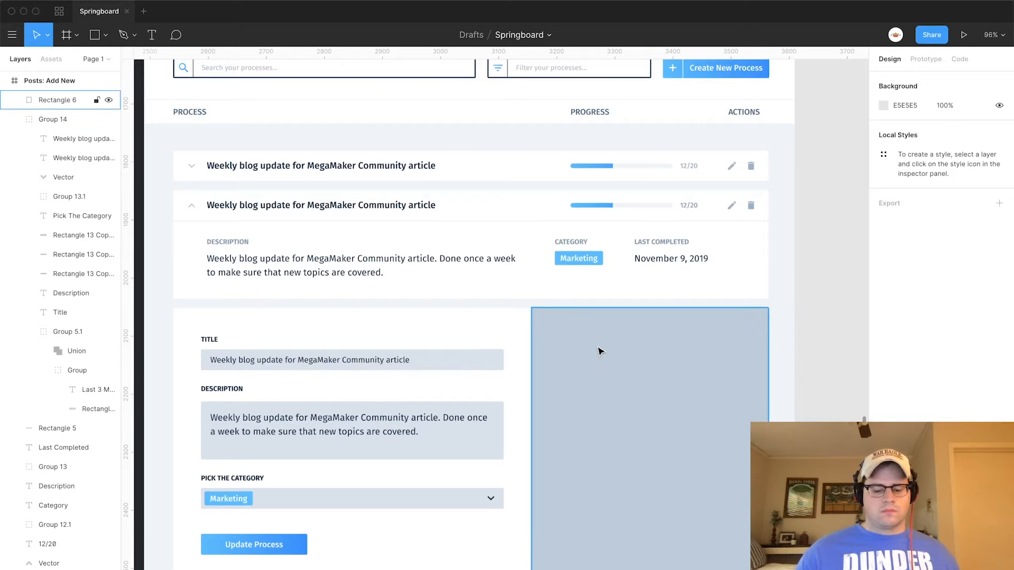
key("minus")
left_click_drag(690, 485, 688, 240)
left_click(693, 403)
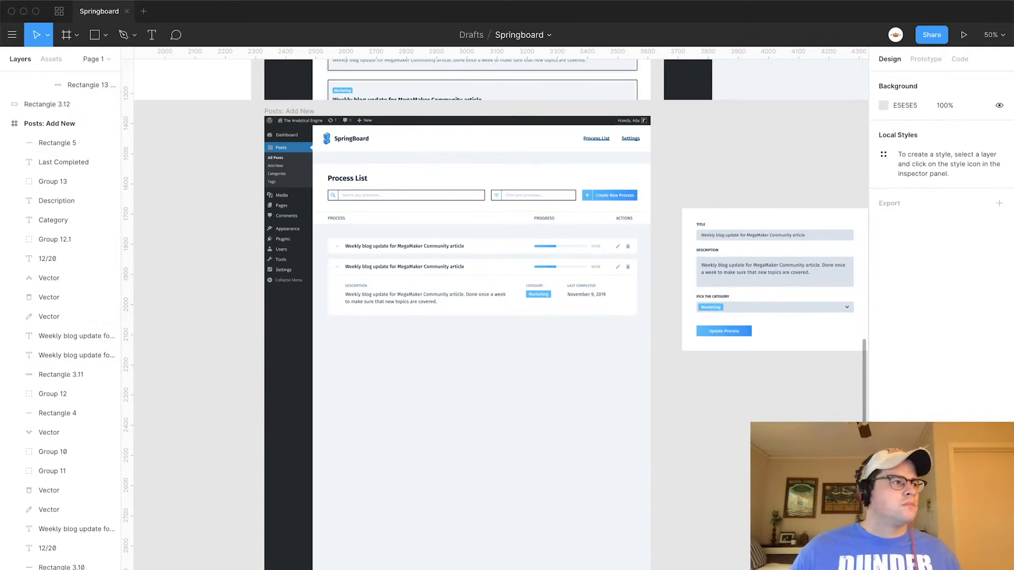
Duplicate the whole expanded process row below the original and nudge the copy up to tighten the gap.
left_click_drag(663, 330, 380, 333)
left_click(444, 275)
left_click(478, 266)
left_click_drag(656, 392, 331, 324)
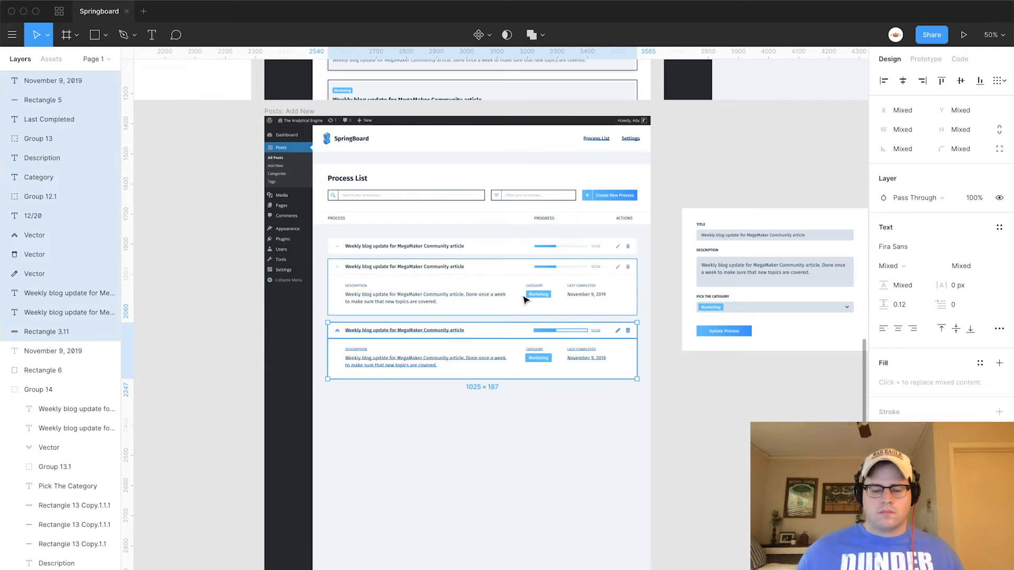
key("shift+Up")
left_click(160, 182)
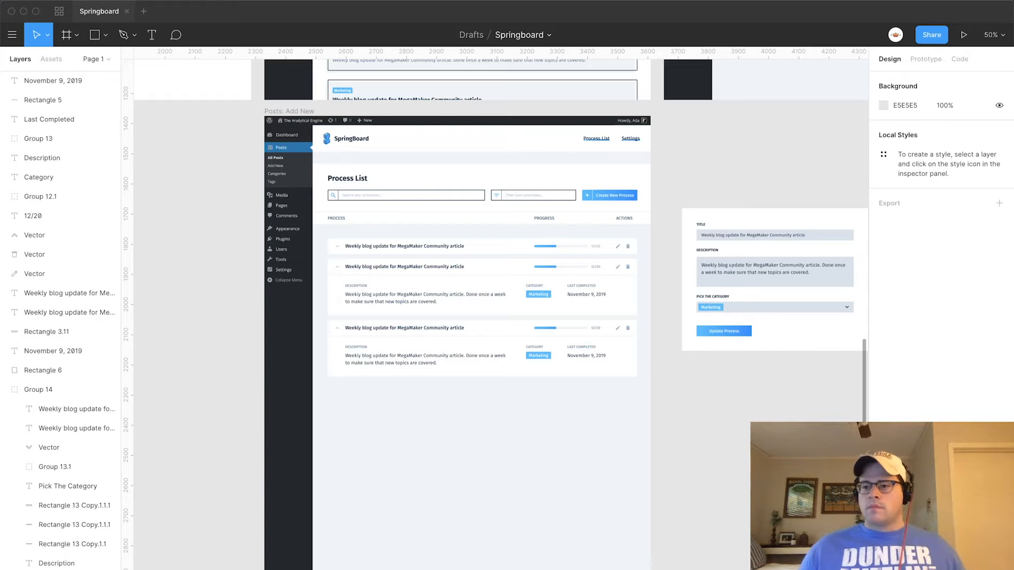
Import baseline-check-24px.svg from the Downloads folder onto the canvas below the duplicated row.
key("shift+0")
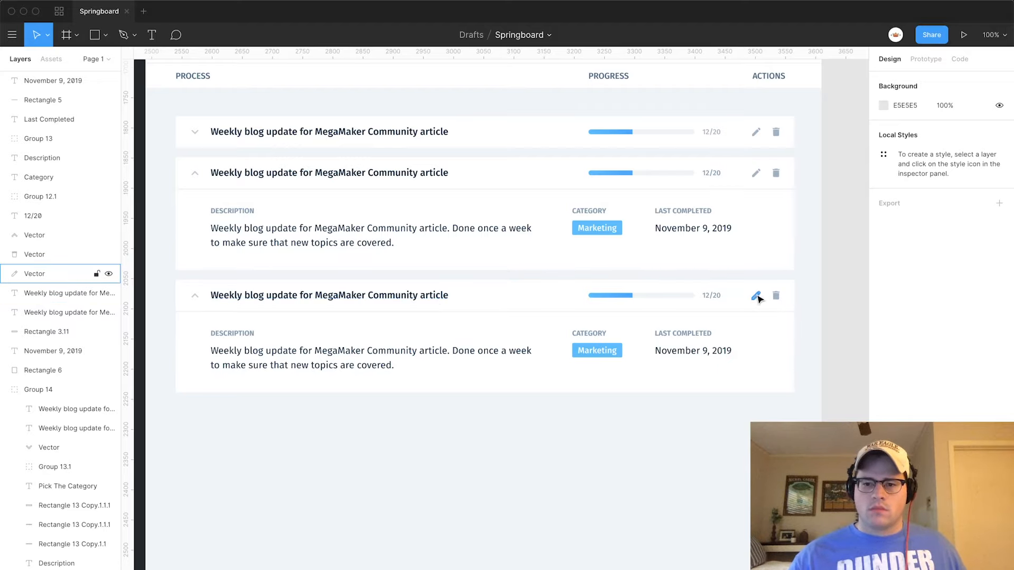
scroll(758, 299, "up", 5)
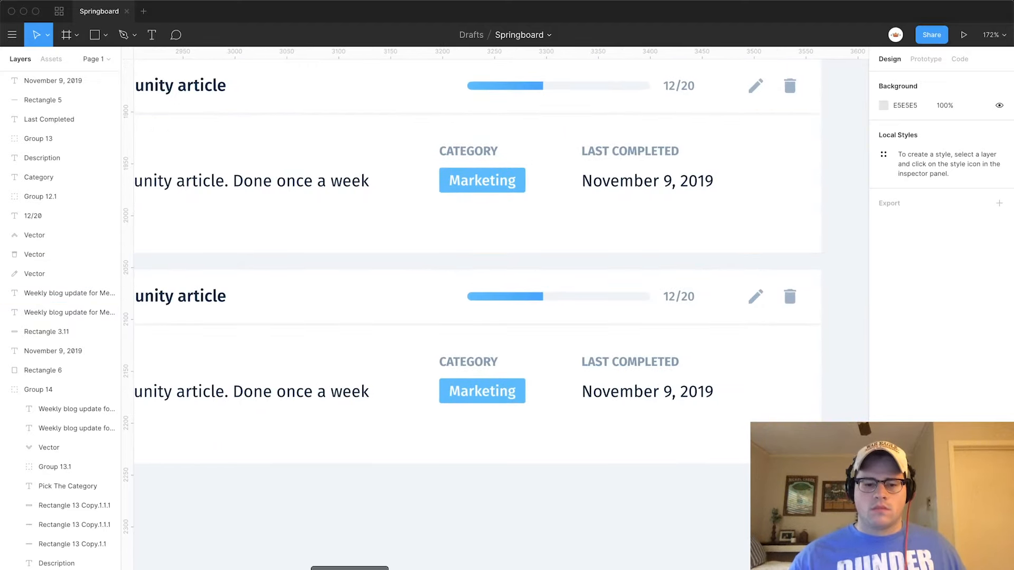
right_click(350, 569)
left_click(392, 569)
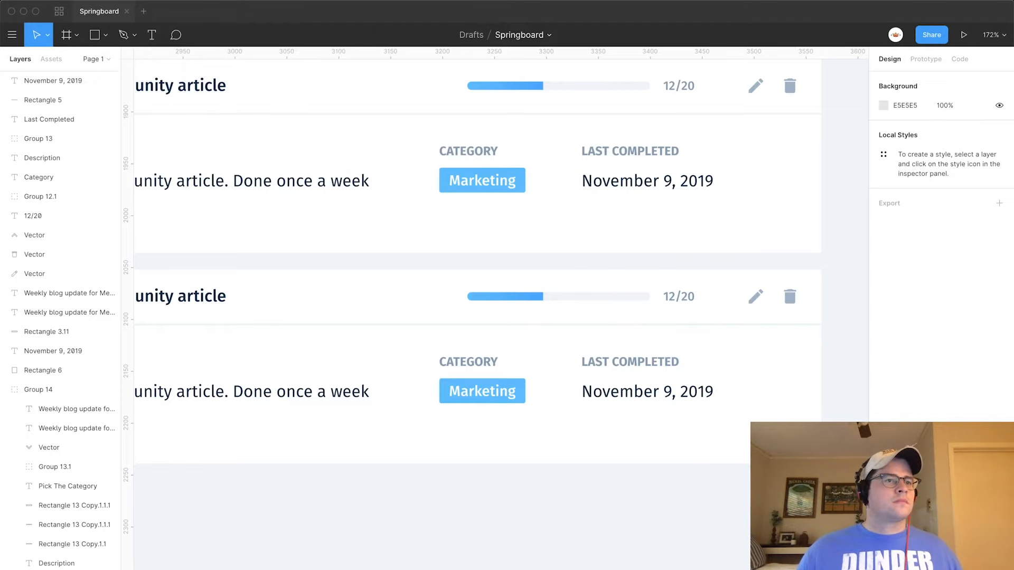
key("super+Tab")
left_click_drag(257, 493, 370, 527)
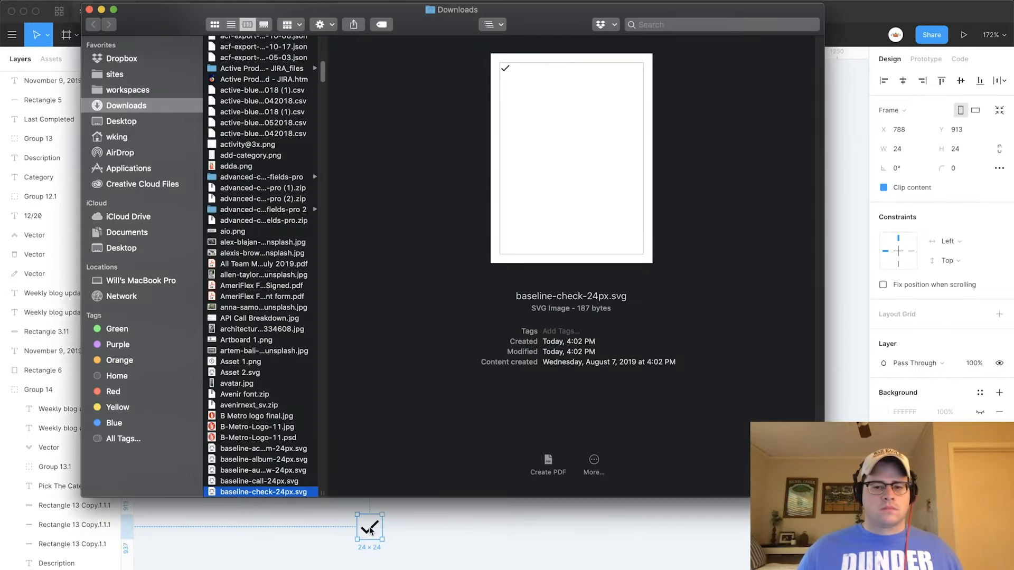
left_click(432, 525)
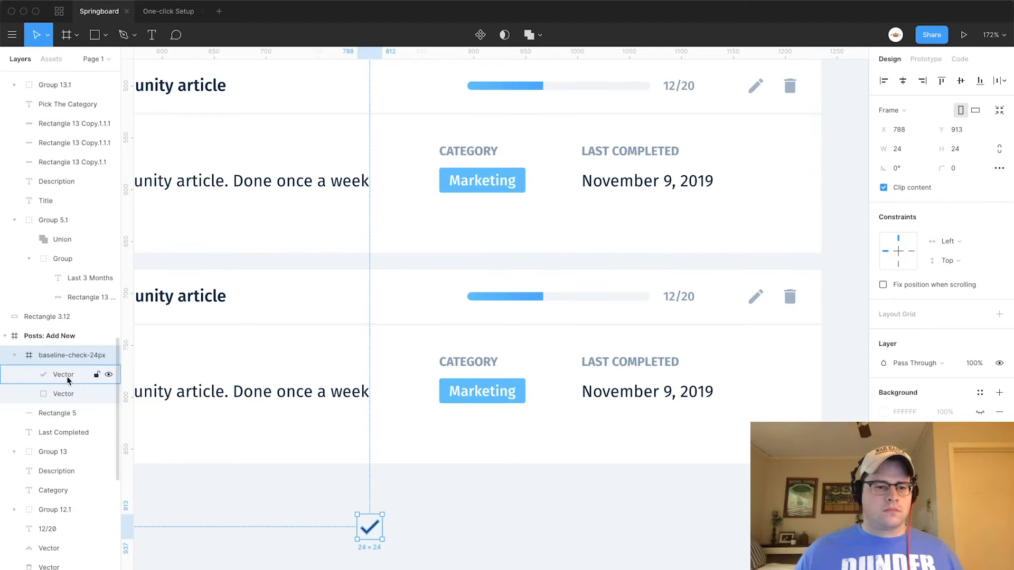
Take the check mark vector out of its imported frame and delete the leftover baseline-check-24px frame.
left_click_drag(67, 376, 49, 350)
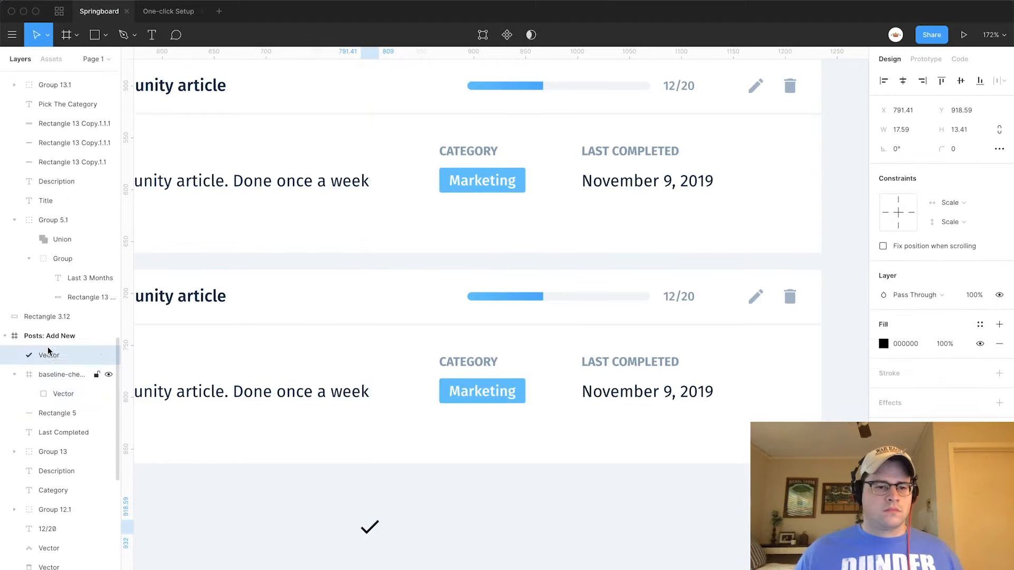
left_click(55, 372)
key("BackSpace")
left_click(49, 354)
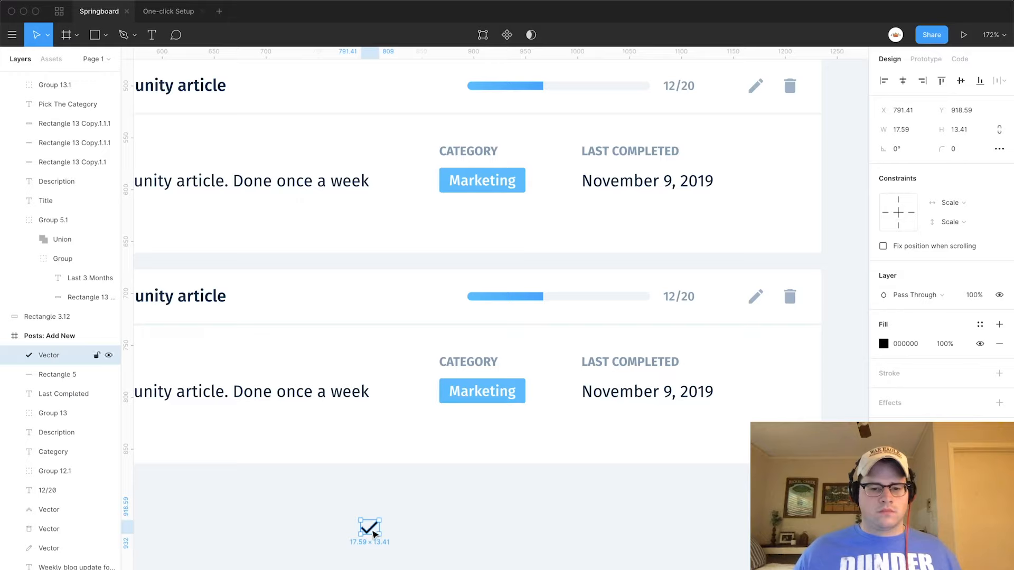
Place the check icon beside the duplicated row's pencil icon and move its layer above the row's November 9, 2019 layer.
mouse_move(370, 527)
left_mouse_down()
mouse_move(673, 322)
mouse_move(725, 302)
left_mouse_up()
right_click(722, 298)
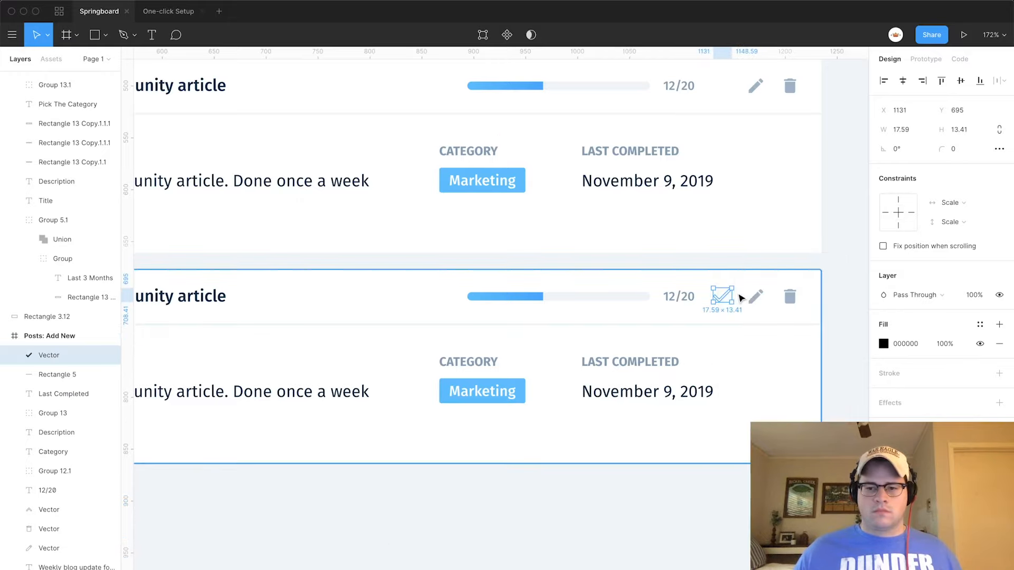
right_click(723, 299)
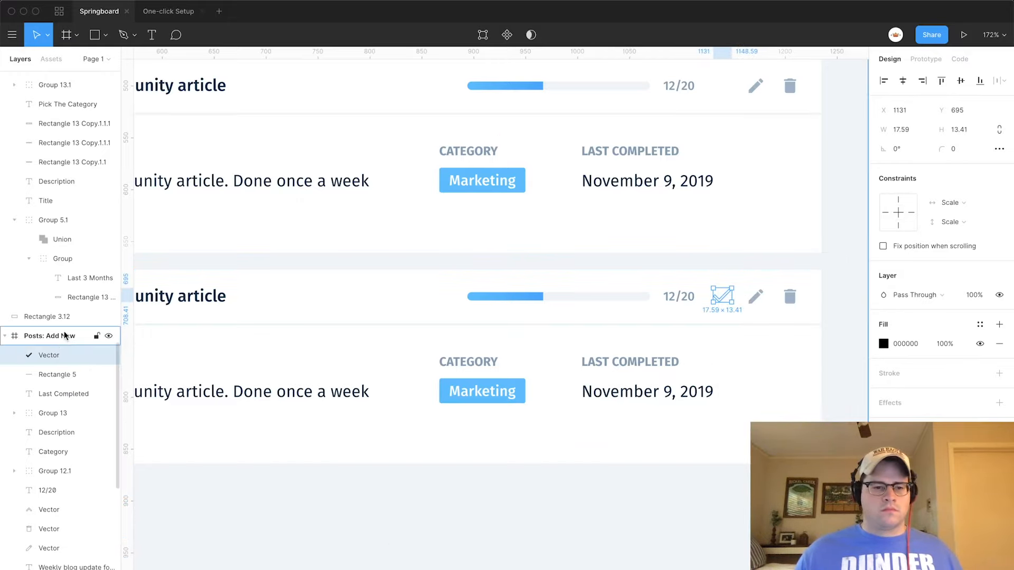
left_click(102, 336)
left_click(285, 357)
left_click_drag(53, 487, 51, 431)
scroll(58, 209, "up", 12)
scroll(32, 370, "down", 6)
scroll(50, 375, "up", 4)
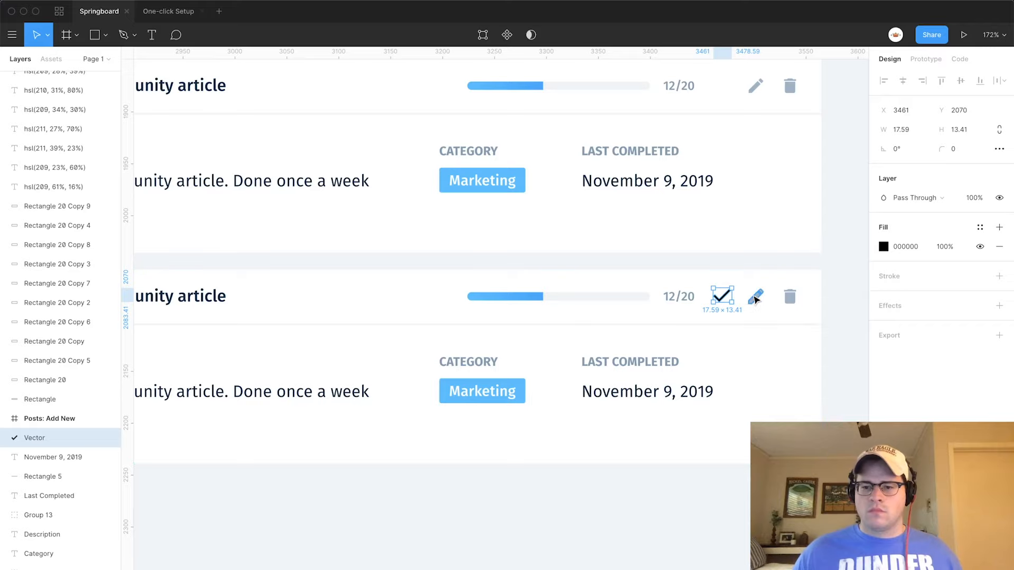
Change the check icon's fill to the grey-blue document color 9FB3C8.
left_click(884, 247)
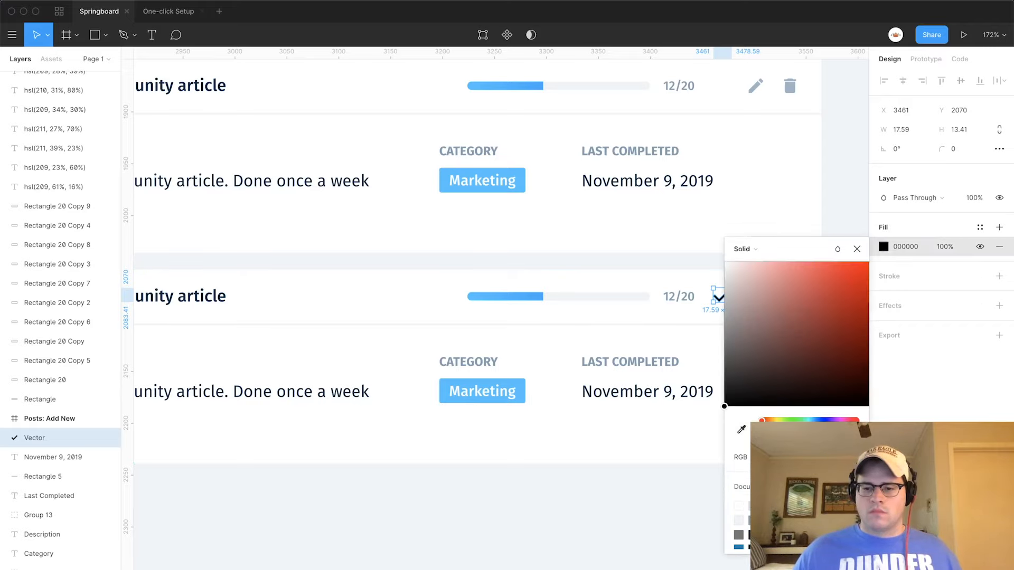
left_click(753, 521)
left_click(857, 249)
left_click(826, 327)
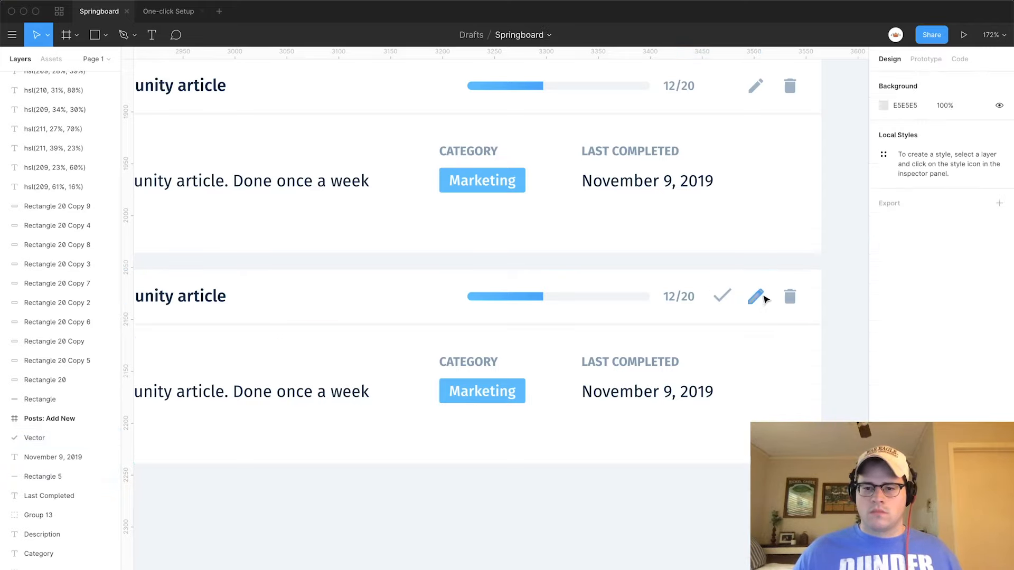
Delete the duplicated row's pencil icon and move the check icon into its place beside the trash icon.
left_click(759, 298)
key("Delete")
left_click_drag(734, 301, 766, 299)
left_click(833, 305)
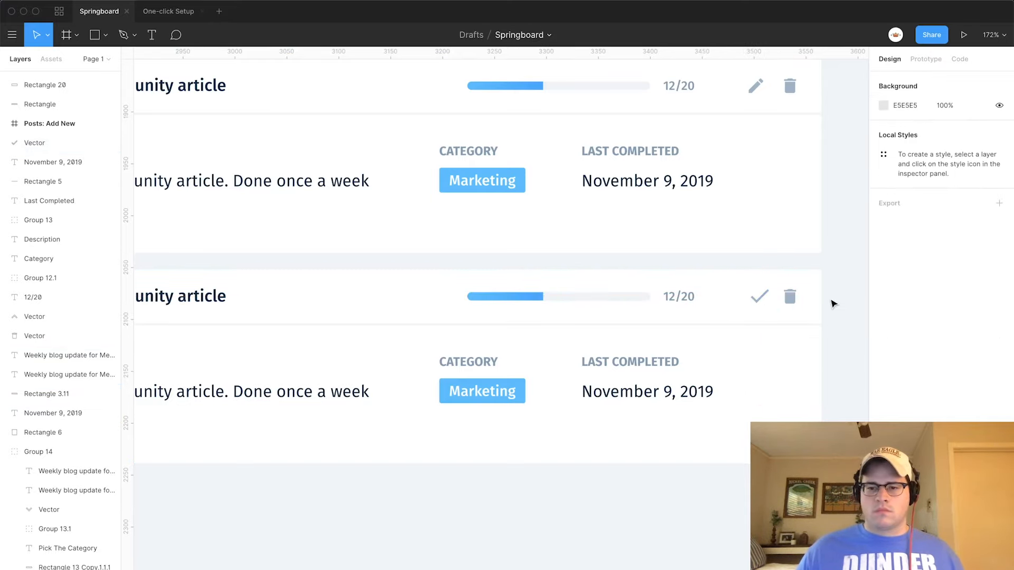
scroll(750, 288, "up", 5)
left_click(785, 346)
scroll(784, 345, "right", 3)
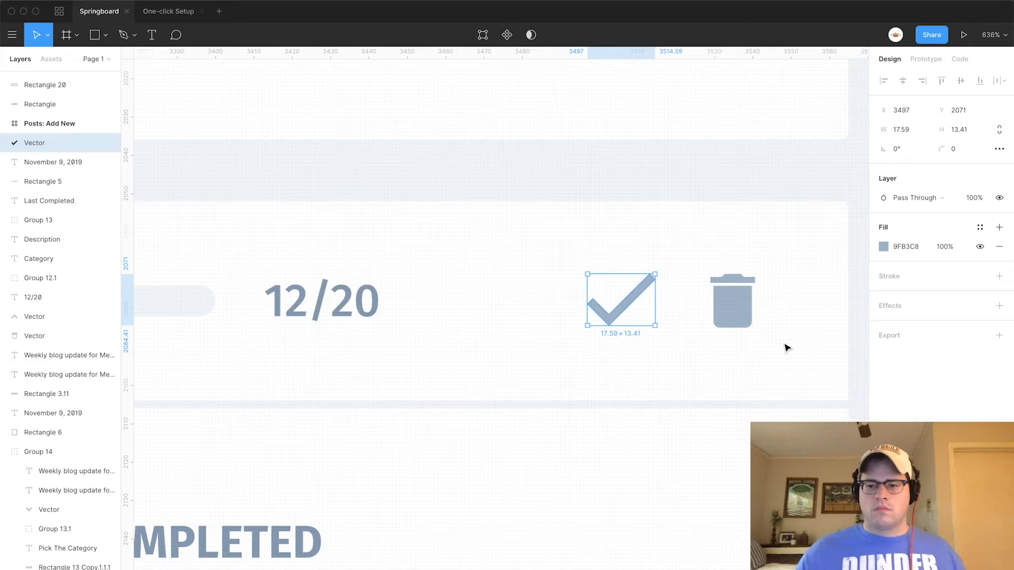
left_click(999, 276)
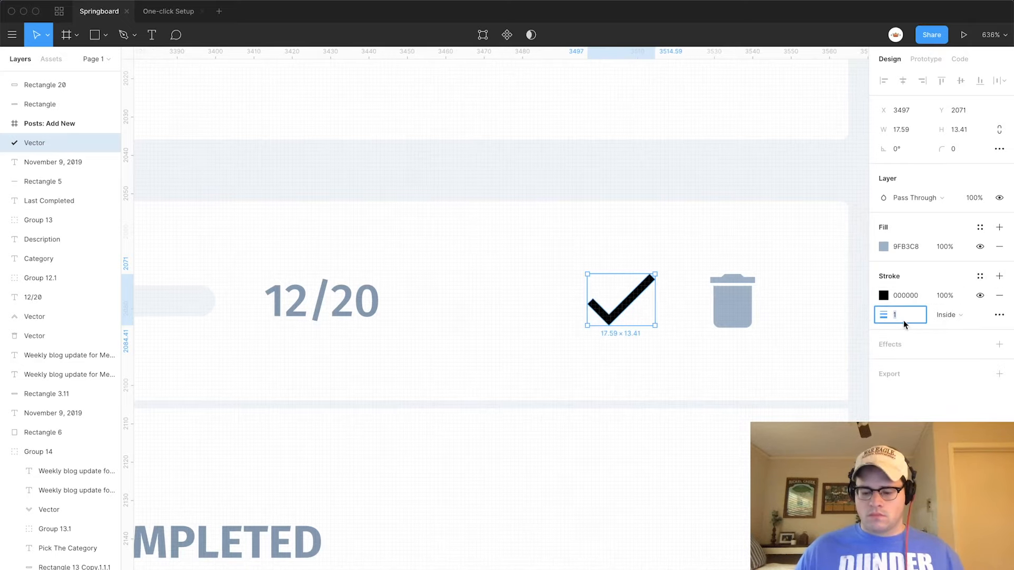
key("Up")
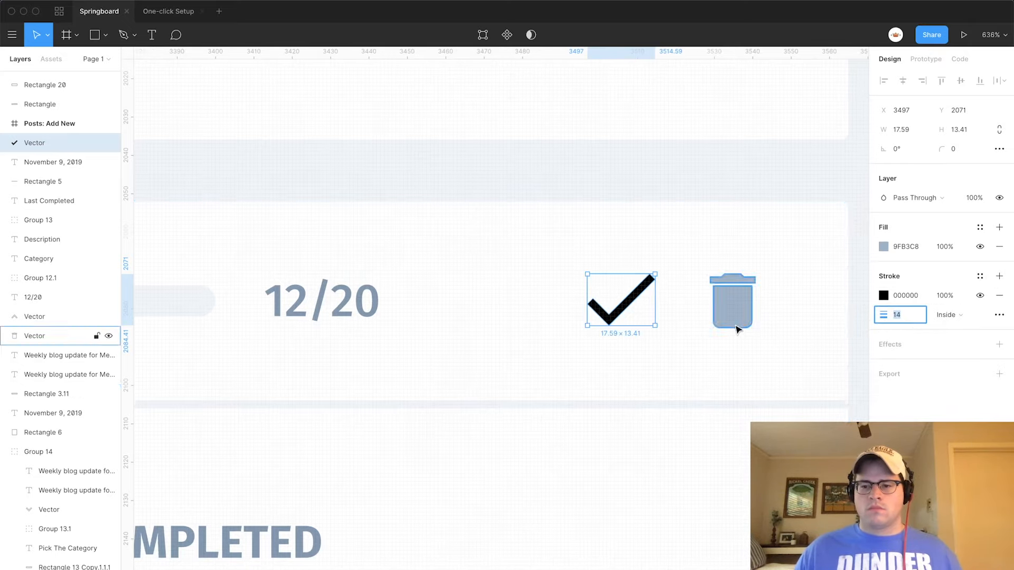
left_click(1000, 295)
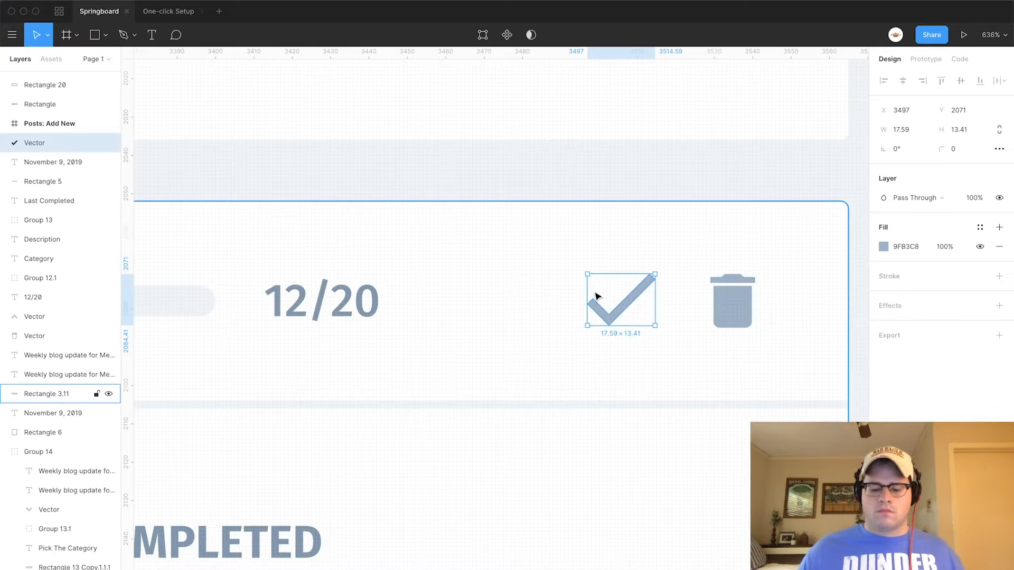
Set the check icon's height to 14 with locked proportions and align it vertically with the trash icon.
scroll(595, 297, "down", 6)
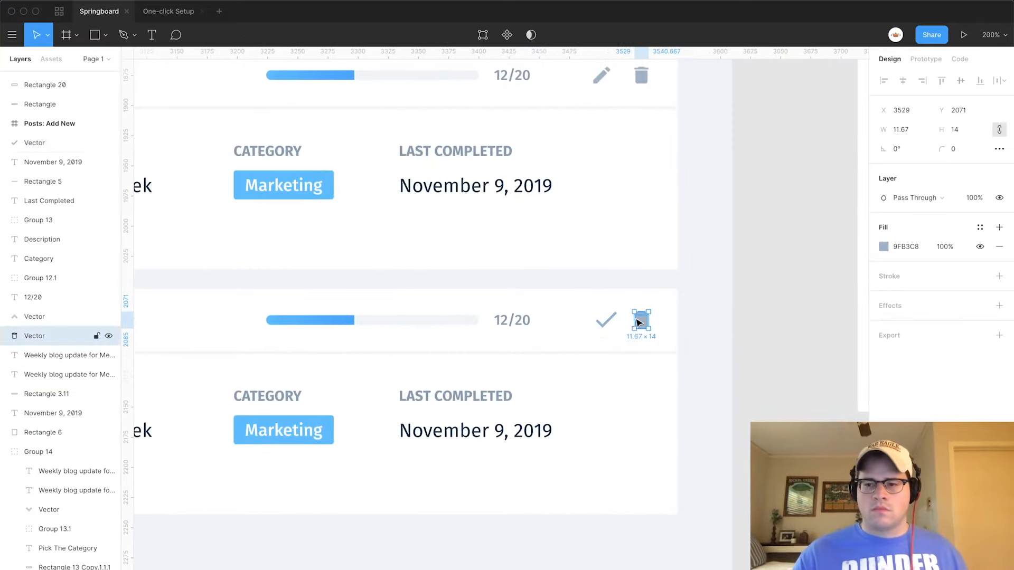
left_click(998, 132)
key("BackSpace")
key("BackSpace")
key("BackSpace")
key("BackSpace")
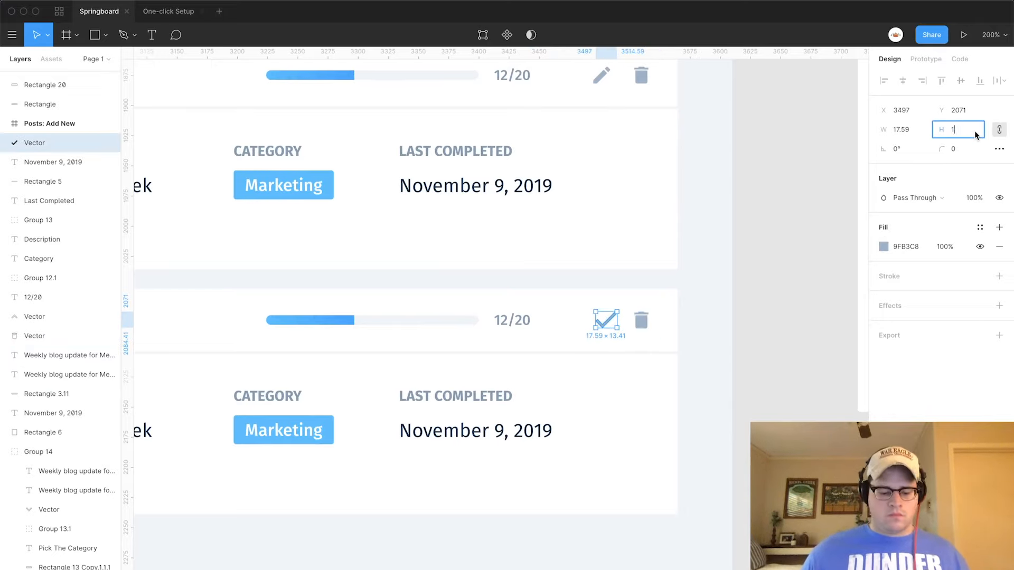
type("4")
key("Return")
left_click(644, 325, "shift")
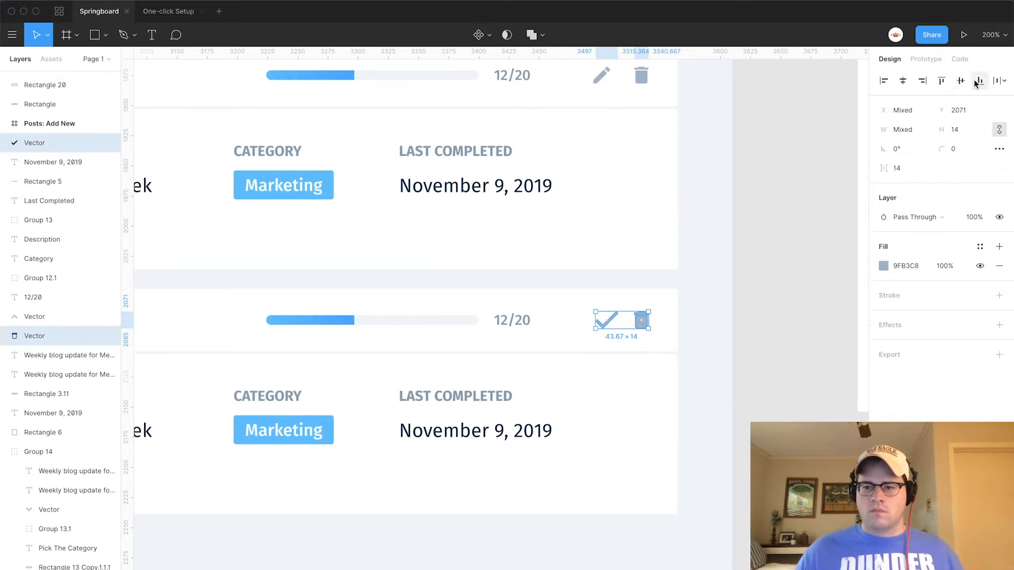
left_click(763, 324)
Left-align the check icon with the pencil icon in the row above.
scroll(763, 324, "left", 3)
left_click(769, 315)
scroll(766, 275, "up", 2)
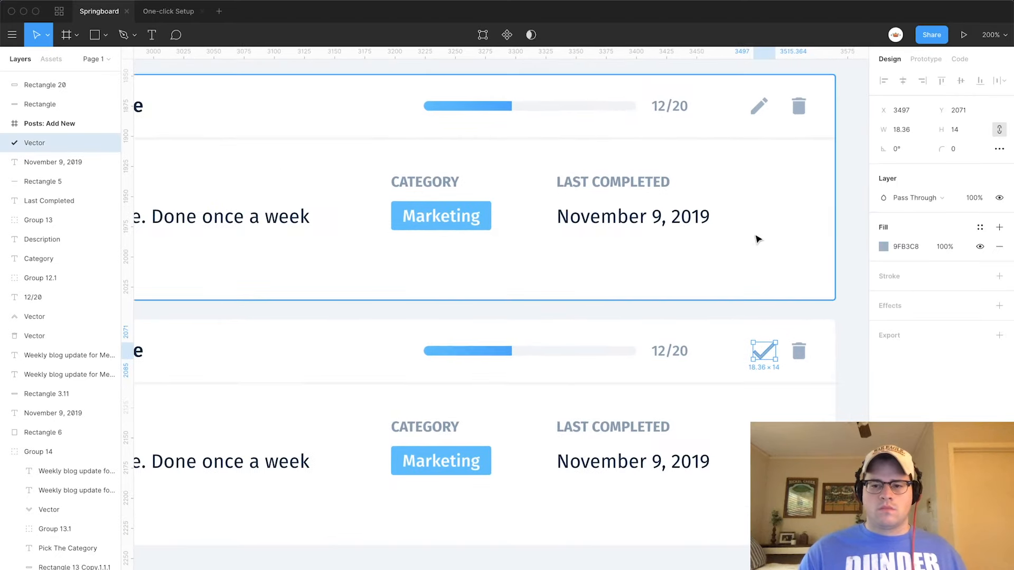
left_click(760, 105, "shift")
left_click(883, 81)
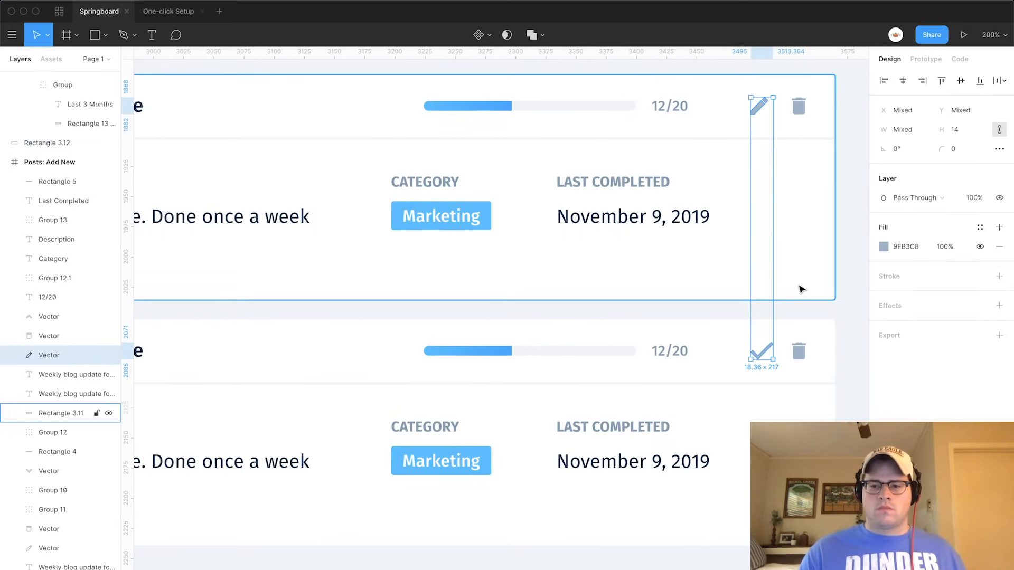
left_click(801, 309)
Align the check icon's horizontal center with the pencil icon in the expanded row above.
left_click(761, 351)
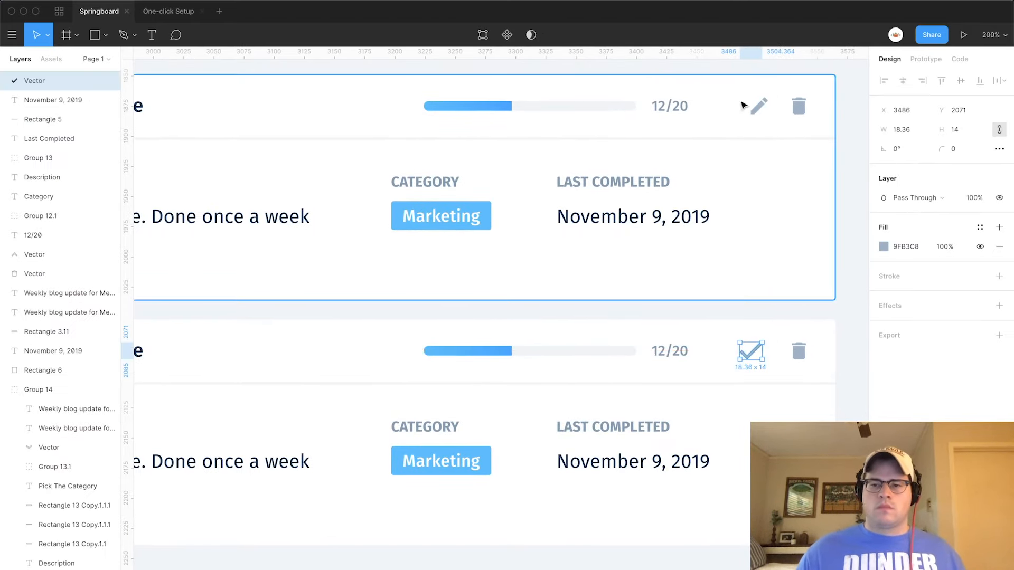
left_click(759, 105, "shift")
left_click(903, 81)
left_click(731, 424)
Delete the progress bar and the 12/20 count from the duplicated row.
scroll(731, 423, "down", 5)
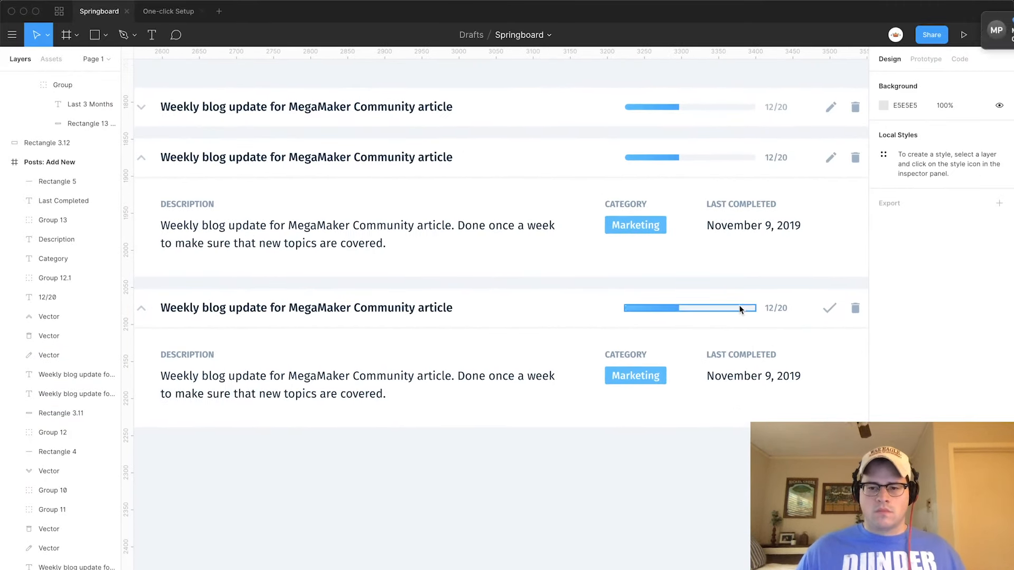
left_click(739, 309)
key("Delete")
left_click(774, 308)
key("Delete")
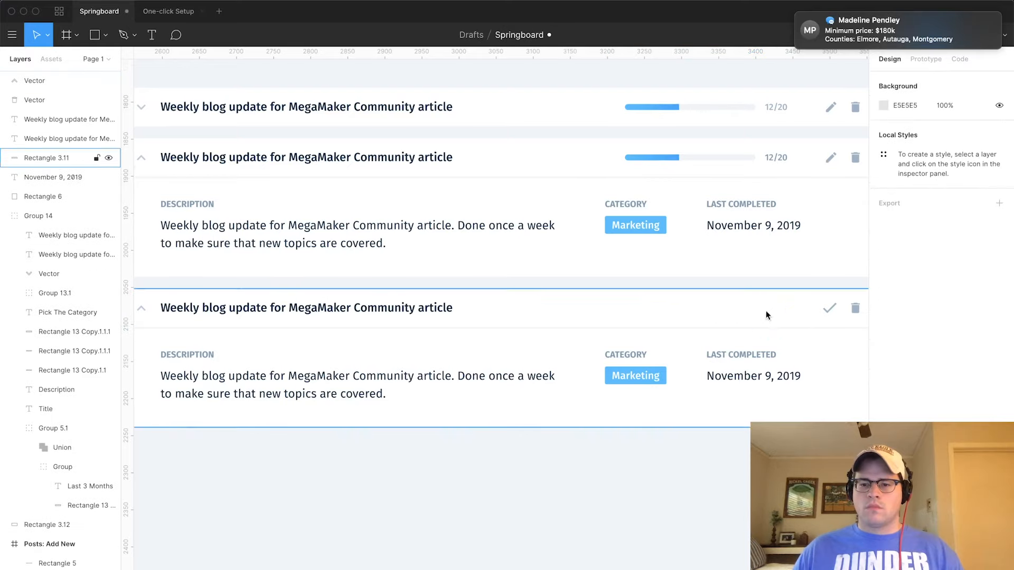
Copy the grey title field background from the edit form and place it over the duplicated row's title.
left_click(332, 304)
scroll(332, 299, "down", 3)
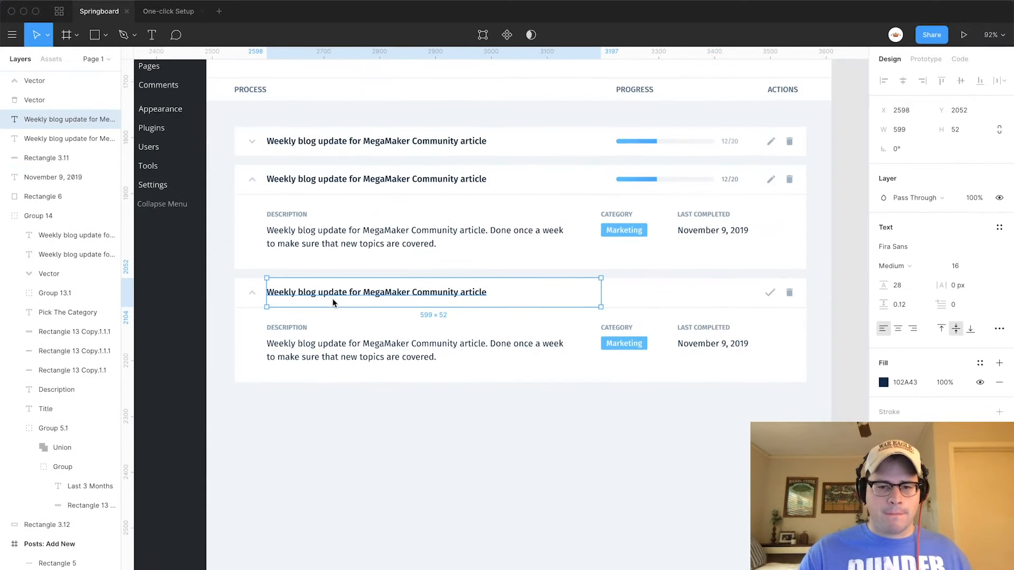
scroll(332, 299, "right", 5)
left_click(770, 146)
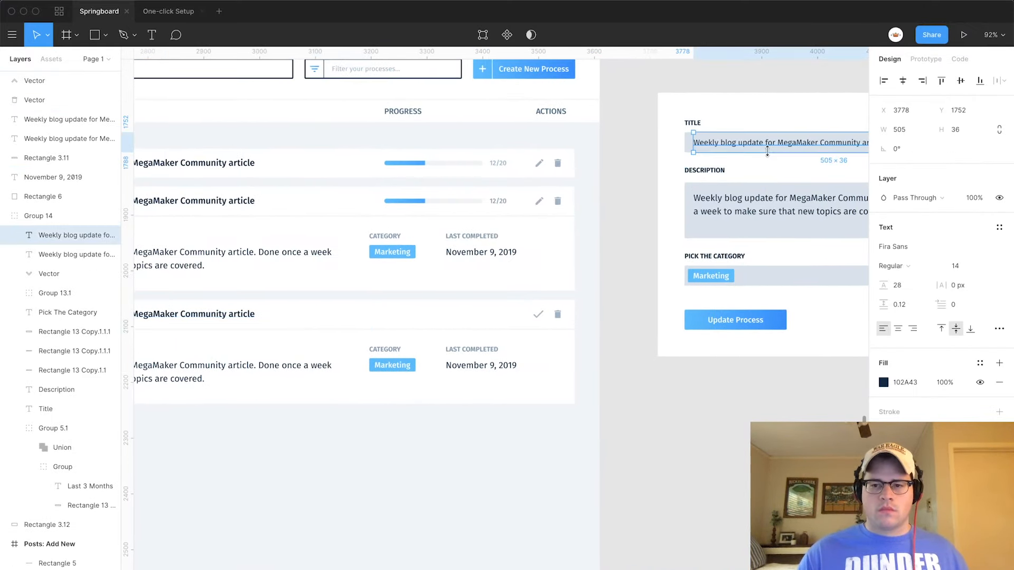
left_click(690, 145)
left_click_drag(691, 146, 280, 314)
scroll(280, 313, "left", 5)
left_click_drag(56, 563, 59, 110)
left_click_drag(544, 297, 305, 303)
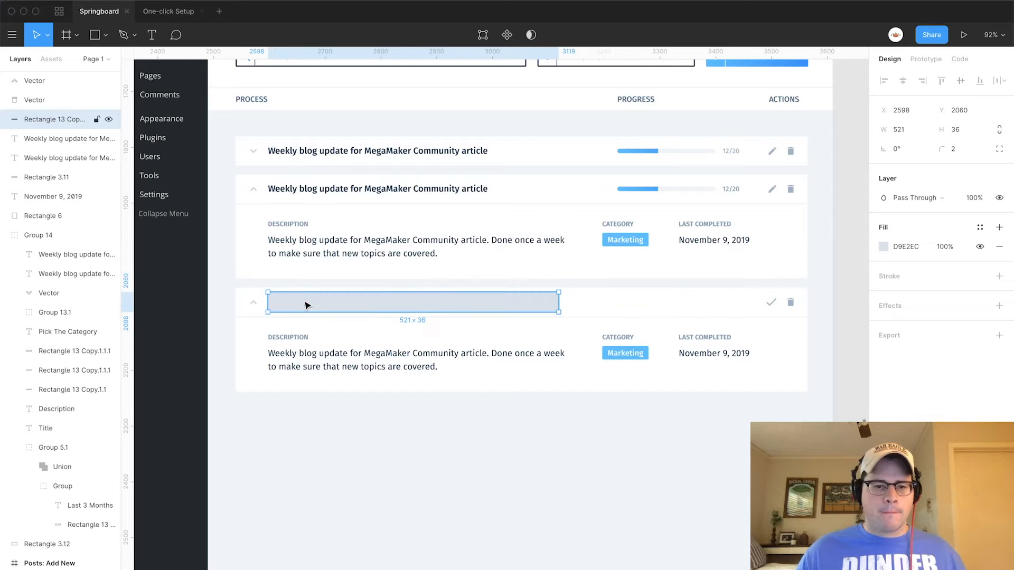
Reorder the copied field background so it sits behind the duplicated row's title text and above its card rectangle.
scroll(45, 238, "up", 4)
left_click_drag(40, 335, 21, 376)
scroll(272, 322, "up", 5)
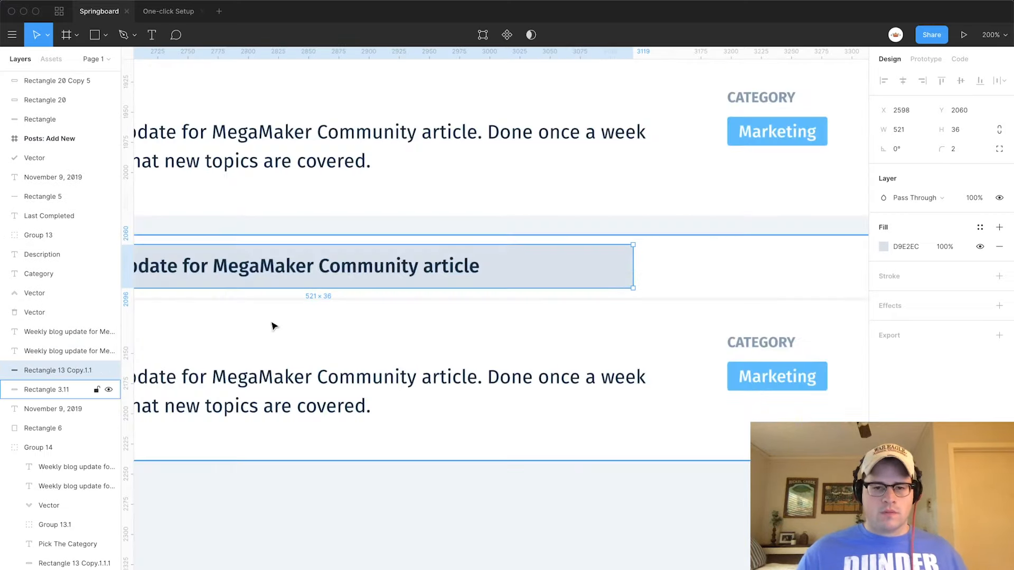
Stretch the title field background toward the check icon and set its width to 869.
scroll(352, 321, "right", 3)
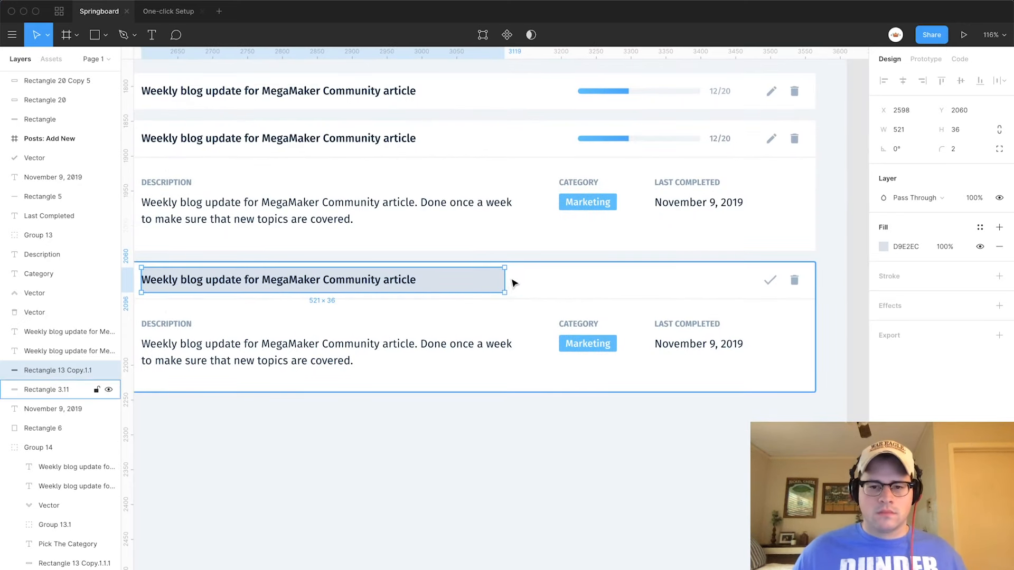
left_click_drag(507, 281, 757, 285)
left_click(794, 280)
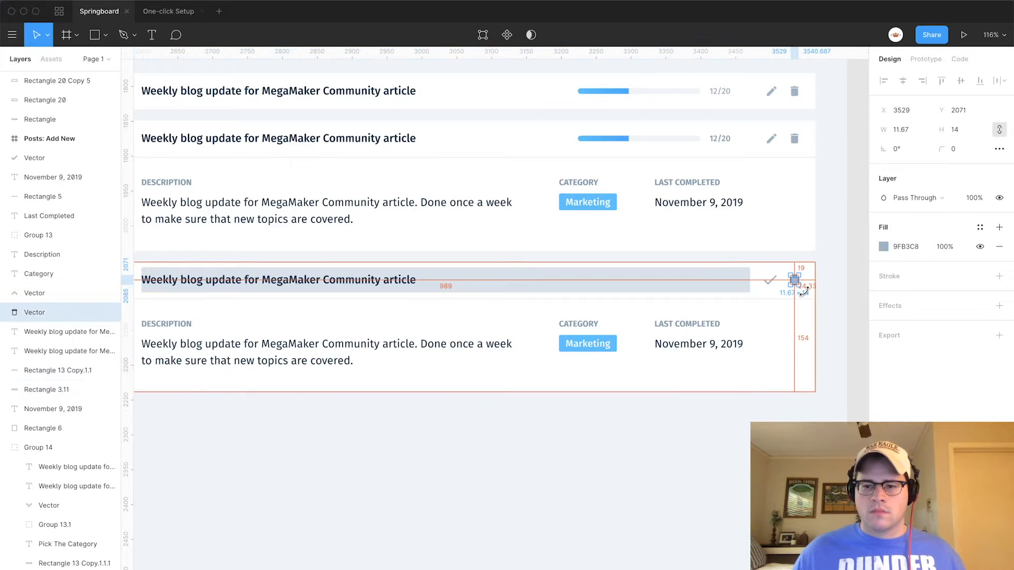
left_click(750, 286)
key("BackSpace")
key("BackSpace")
type("69")
key("Return")
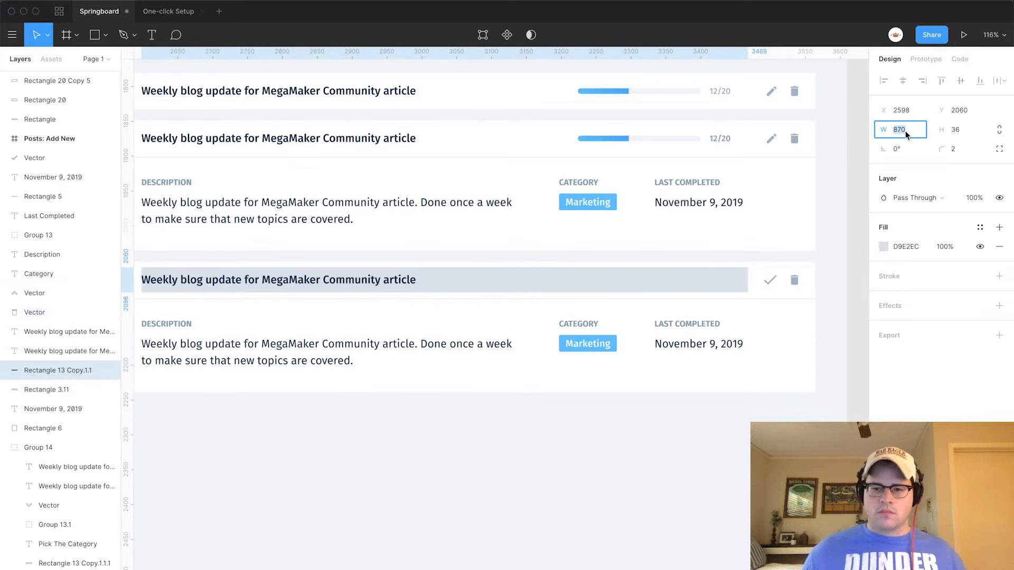
Shift the title text right to X 2614, leaving 16 px of padding inside the title field.
scroll(336, 297, "up", 3)
scroll(343, 285, "left", 2)
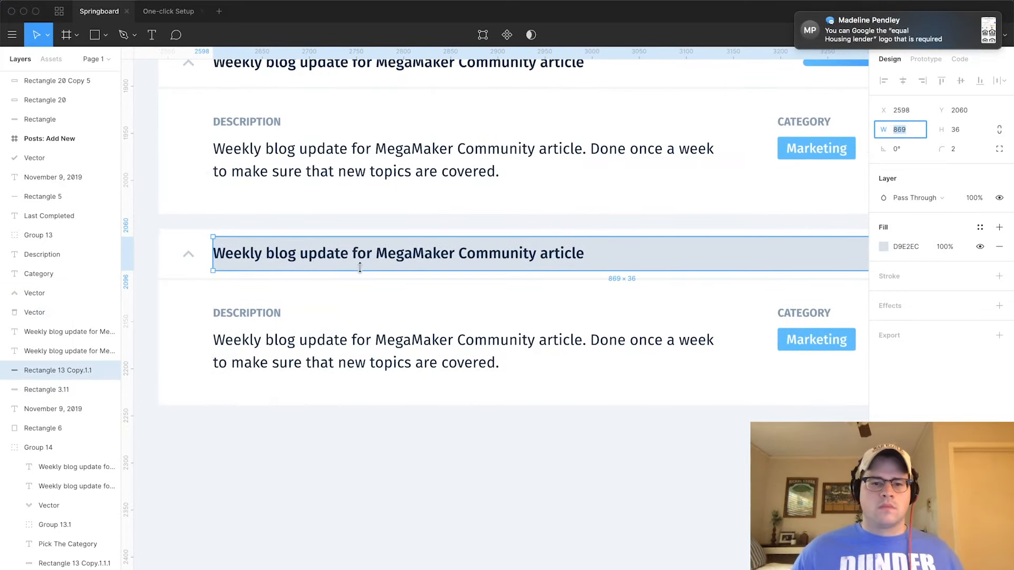
left_click(357, 264)
key("shift+Right")
key("shift+Right")
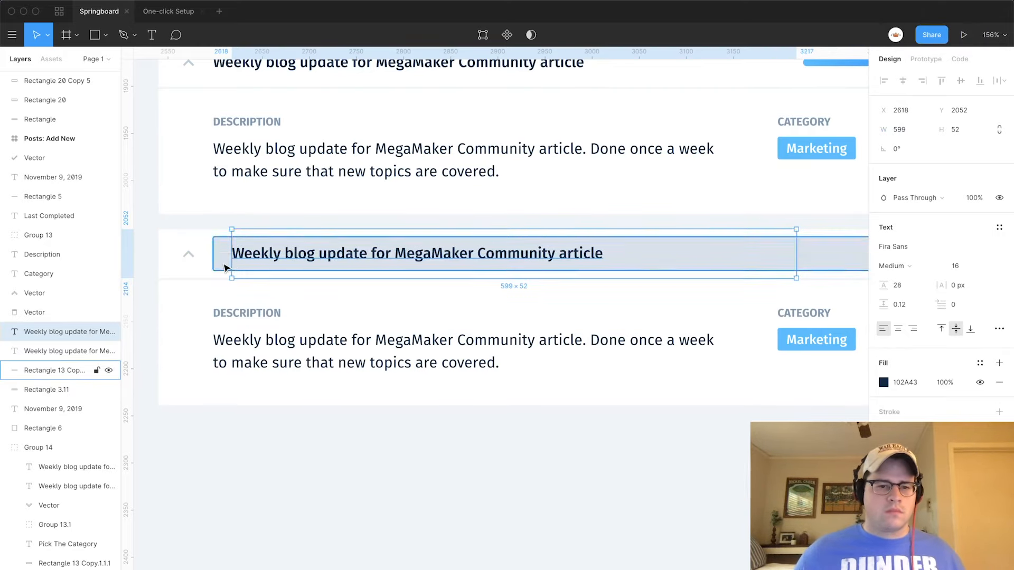
key("Left")
key("Left")
key("Left")
key("Left")
Try removing the duplicated row's collapse arrow and shifting the title field with its text left into the space.
scroll(226, 268, "down", 3)
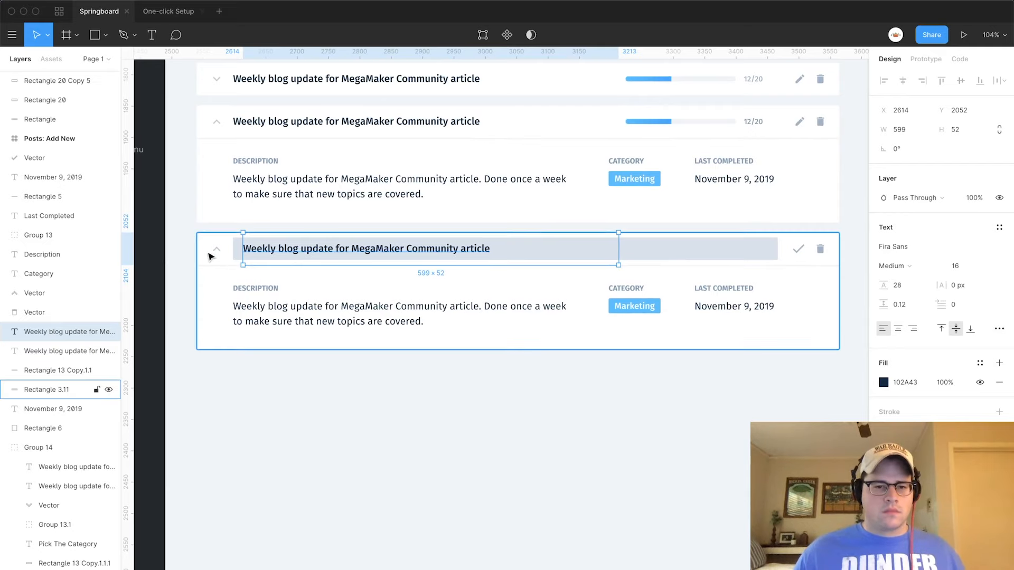
left_click(219, 253)
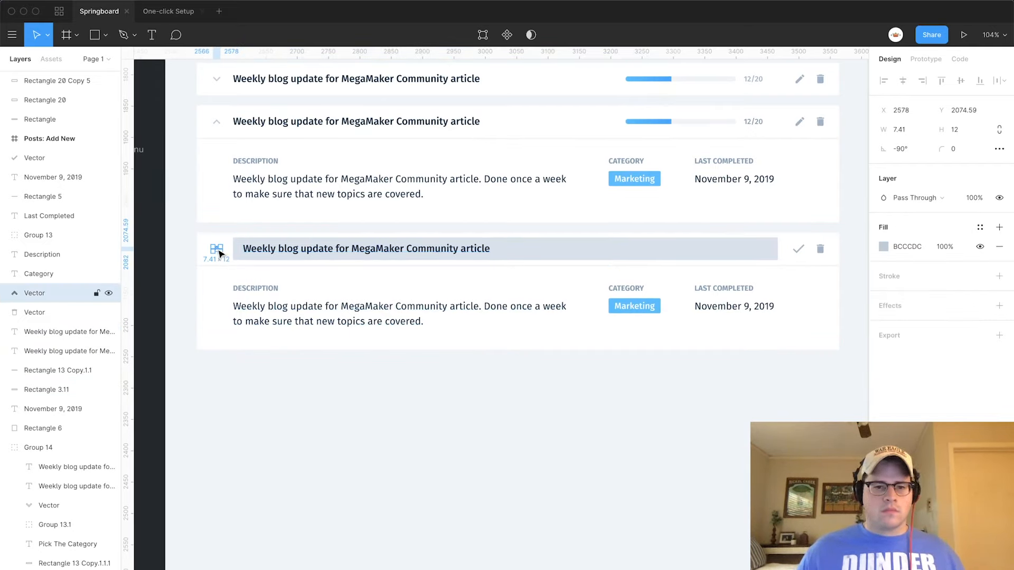
key("Delete")
left_click(480, 249)
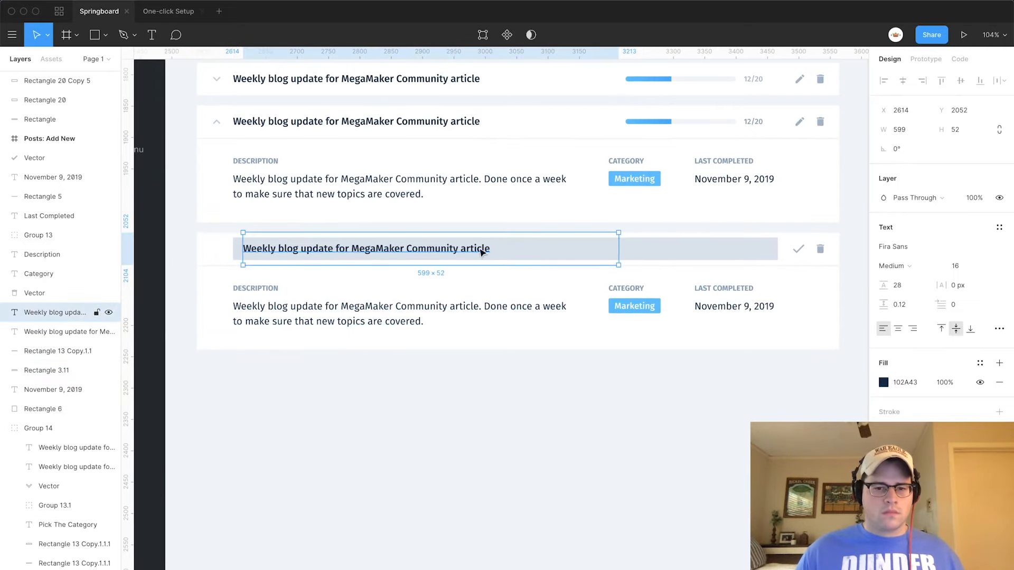
left_click(670, 252, "shift")
left_click_drag(670, 252, 648, 255)
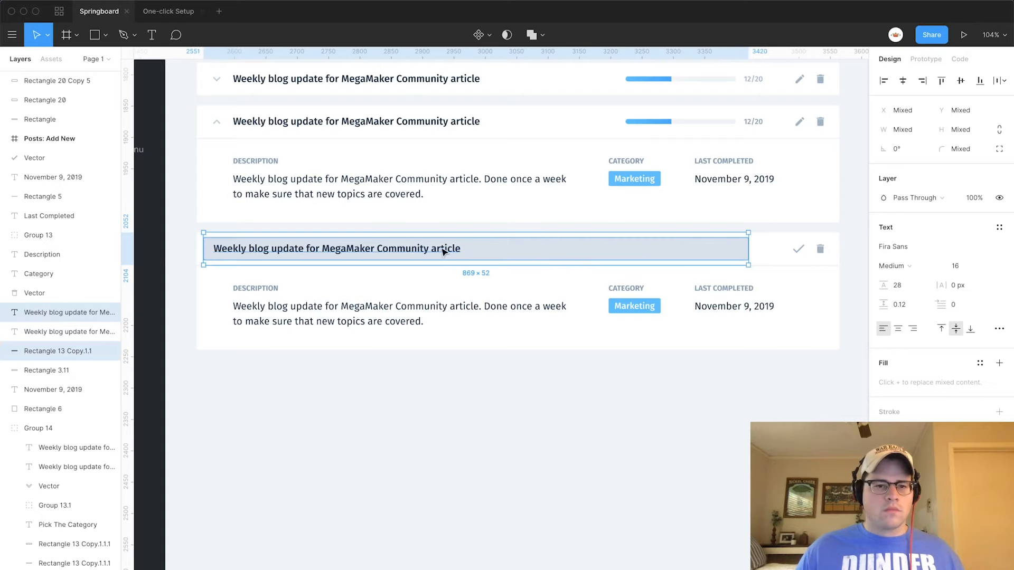
left_click(368, 251)
left_click_drag(368, 250, 380, 253)
Undo the title field shift and the deletion of the collapse arrow.
key("ctrl+z")
key("ctrl+z")
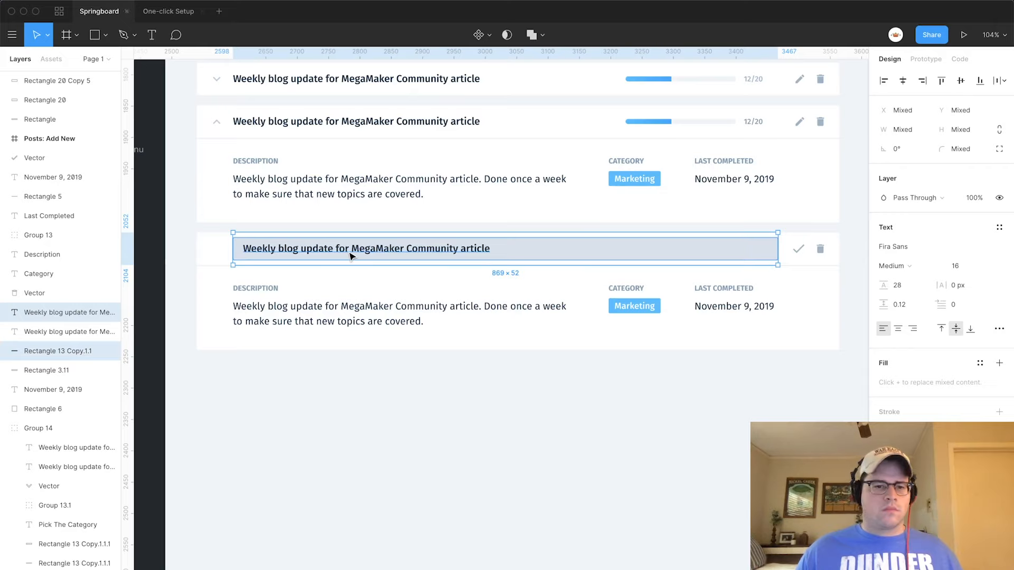
key("Escape")
key("ctrl+z")
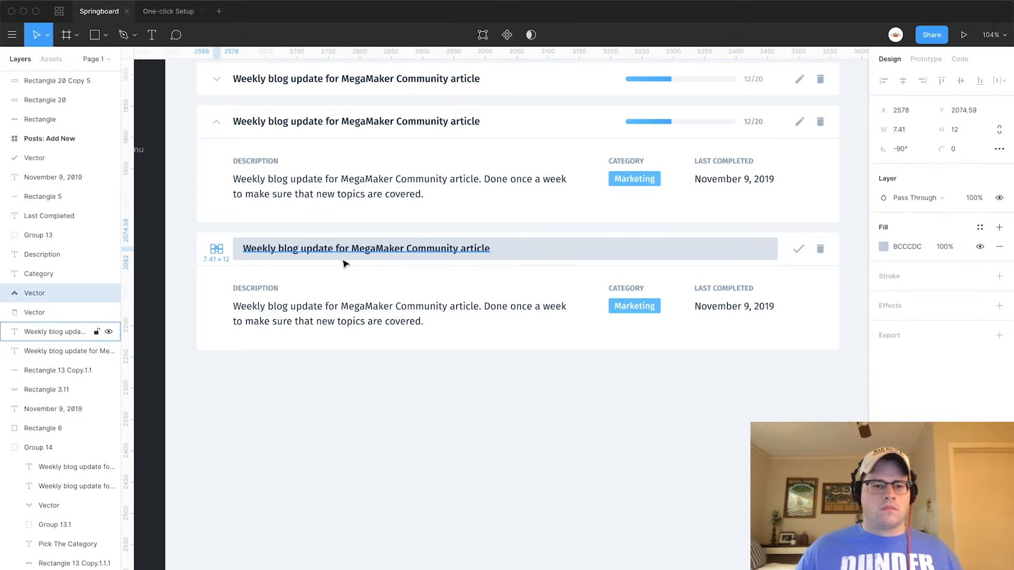
left_click(255, 376)
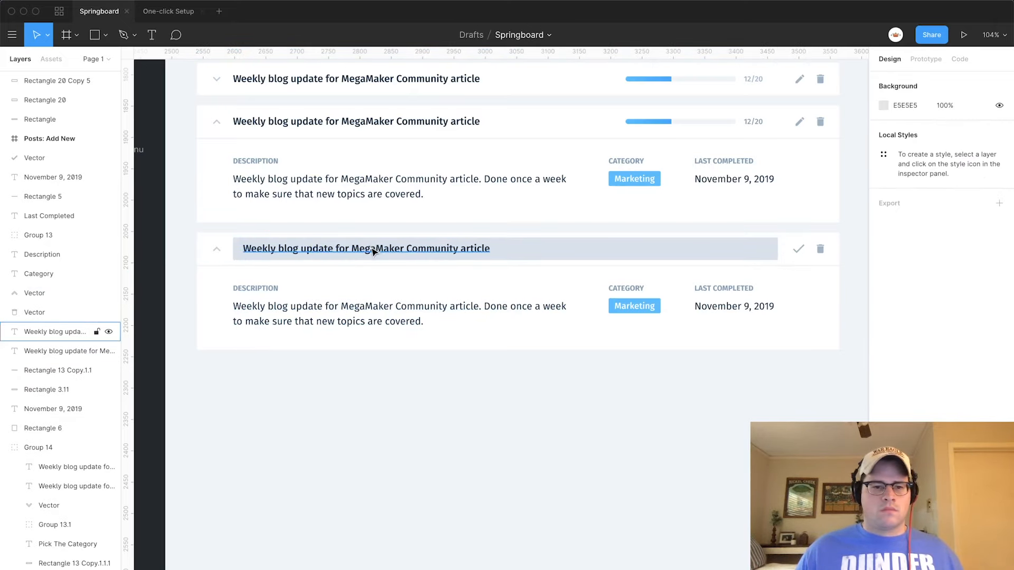
Reduce the title text box to 36 px high so it matches the field background at Y 2060.
left_click(379, 252)
left_click_drag(388, 234, 385, 261)
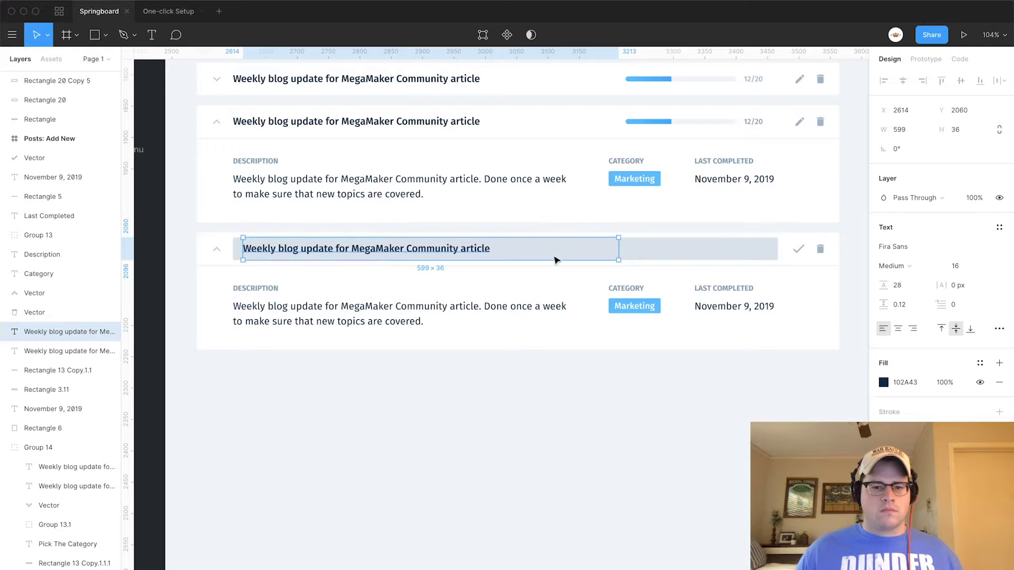
left_click(555, 261, "shift")
scroll(795, 248, "up", 5)
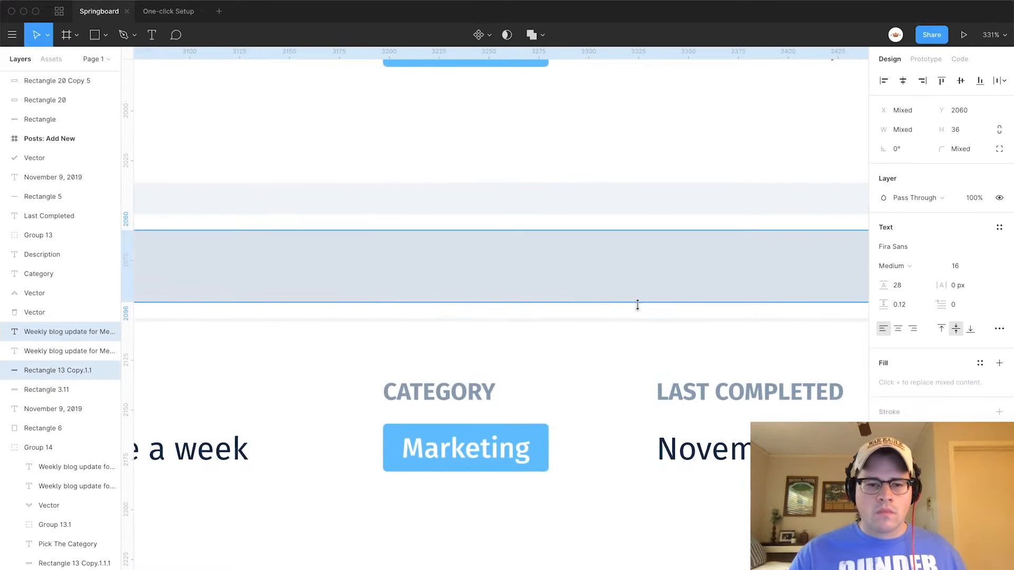
scroll(552, 338, "down", 4)
left_click(498, 489)
scroll(498, 489, "down", 2)
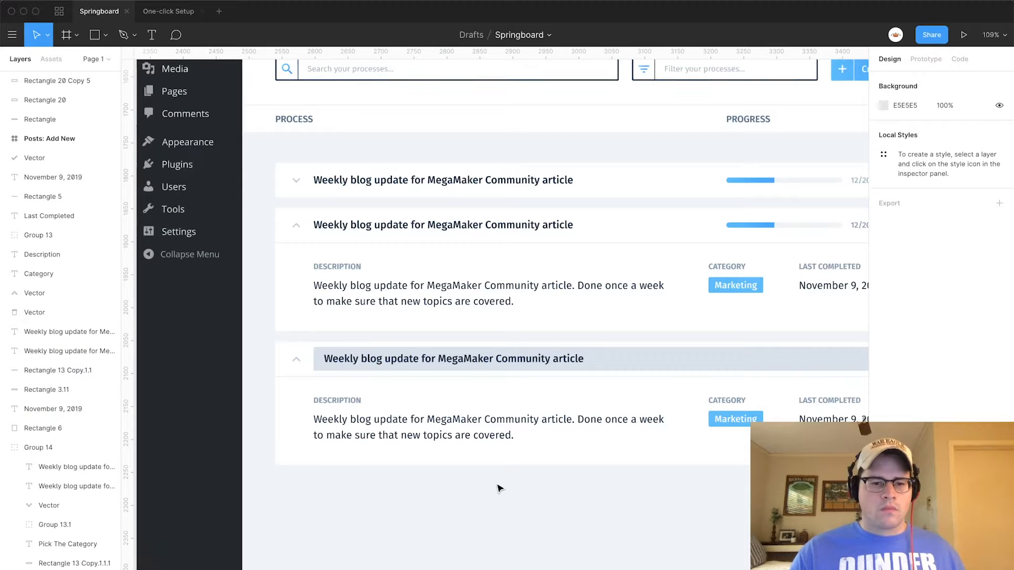
Delete the Last Completed label and its date from the duplicated row.
scroll(498, 490, "right", 2)
scroll(499, 489, "down", 1)
left_click(548, 305)
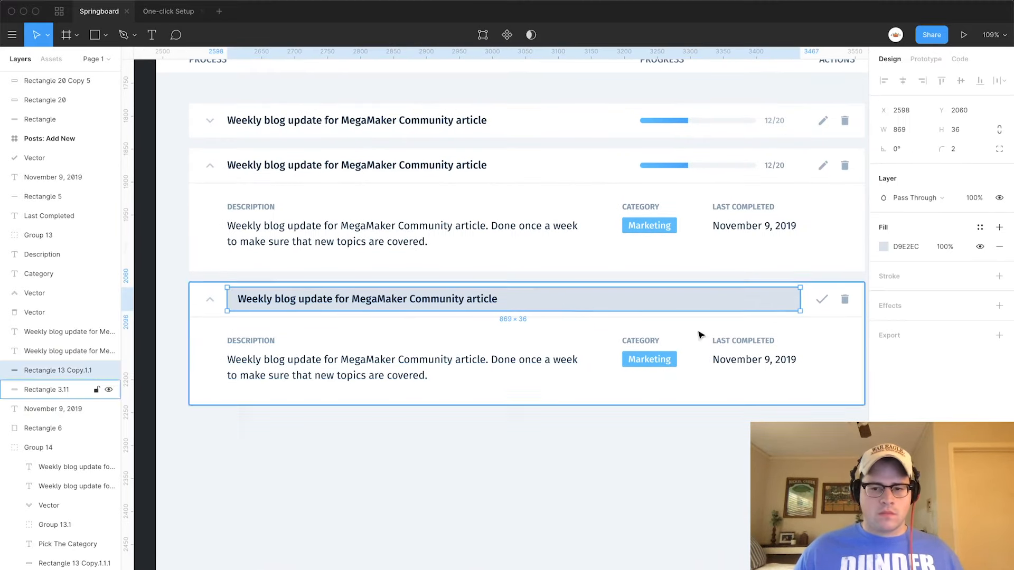
left_click(732, 341)
key("Delete")
left_click(733, 358)
key("Delete")
Duplicate the title field background down behind the description text and extend the bottom of the row's card.
left_click(639, 307)
left_click_drag(639, 307, 636, 362)
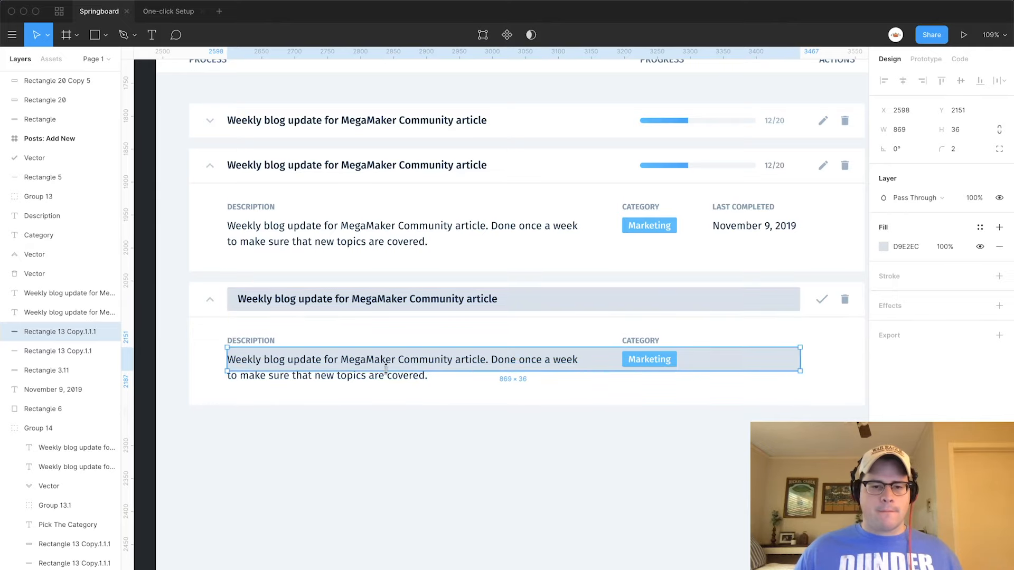
left_click(373, 402)
Resize the description field background to about 542 by 112 px.
left_click(615, 360)
left_click_drag(800, 359, 557, 445)
left_click(550, 404)
left_click(548, 392)
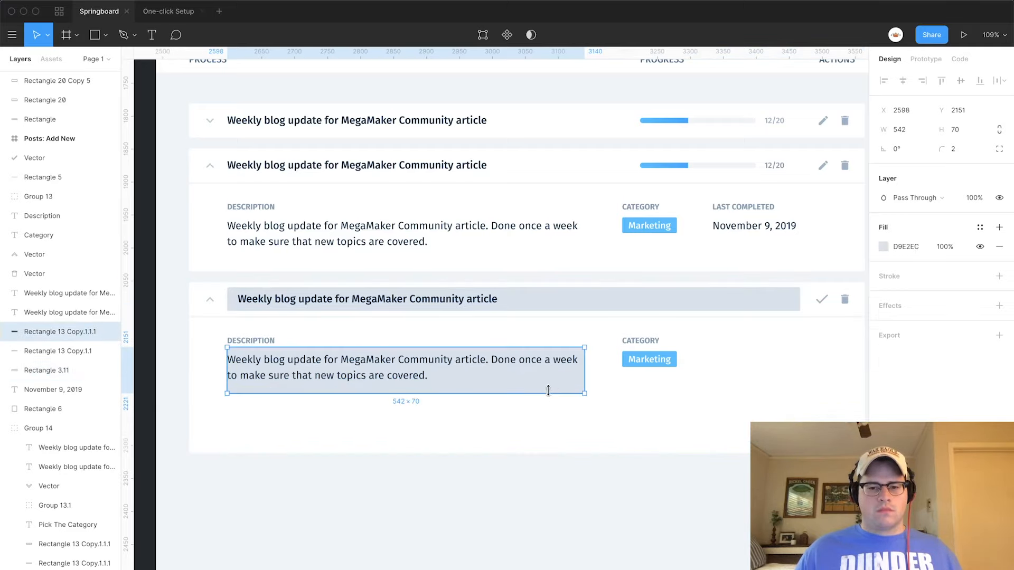
left_click_drag(547, 392, 546, 421)
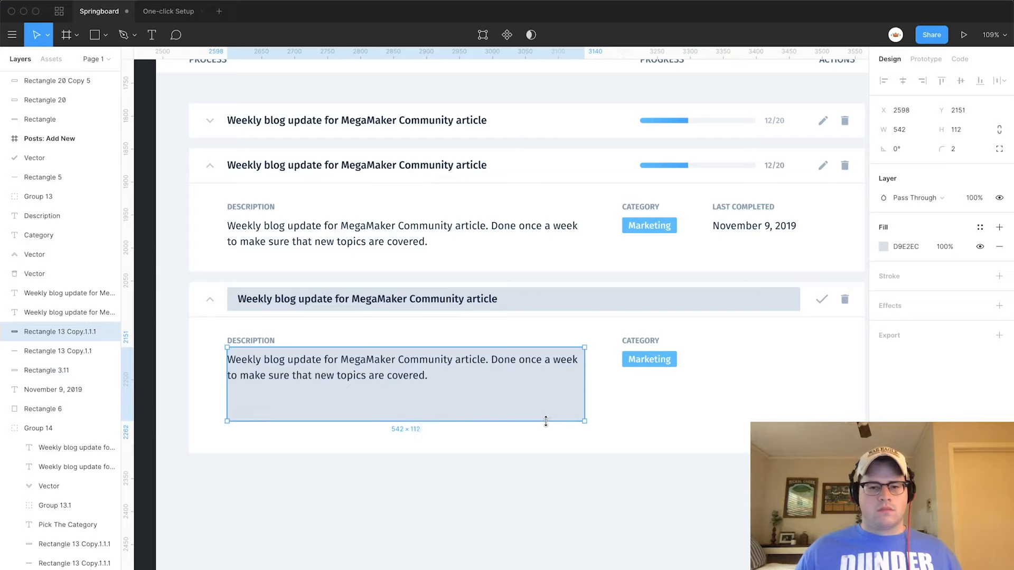
Inset the description text 12 px from the left and top edges of its field, at X 2610, Y 2163.
left_click(399, 373)
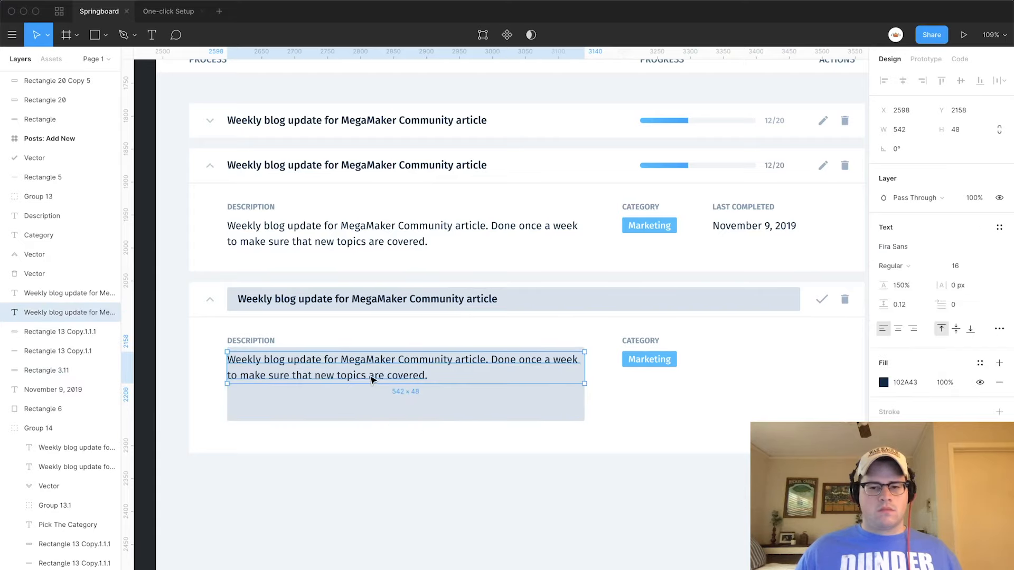
left_click_drag(372, 379, 382, 386)
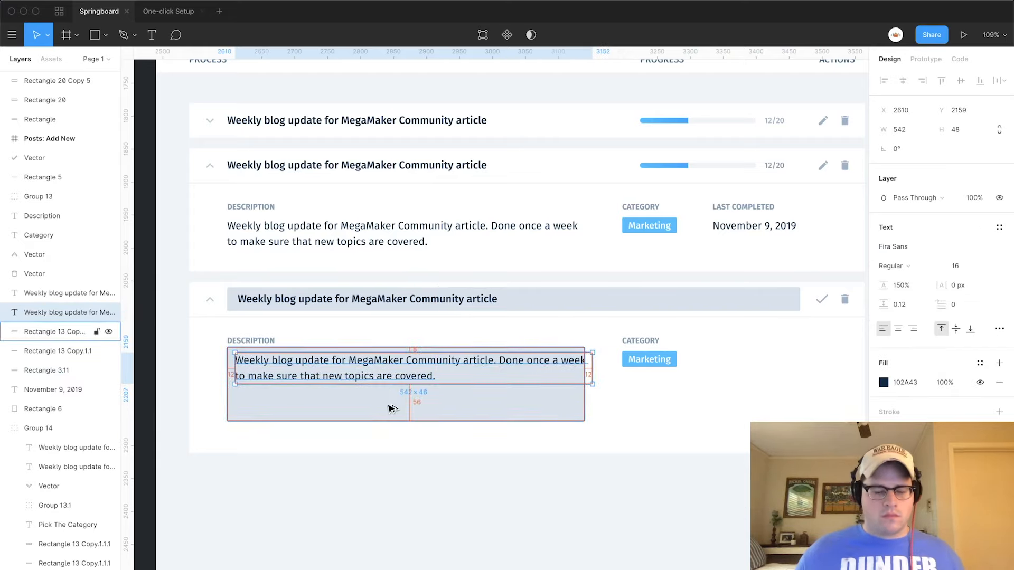
key("Down")
key("Down")
key("Down")
key("Down")
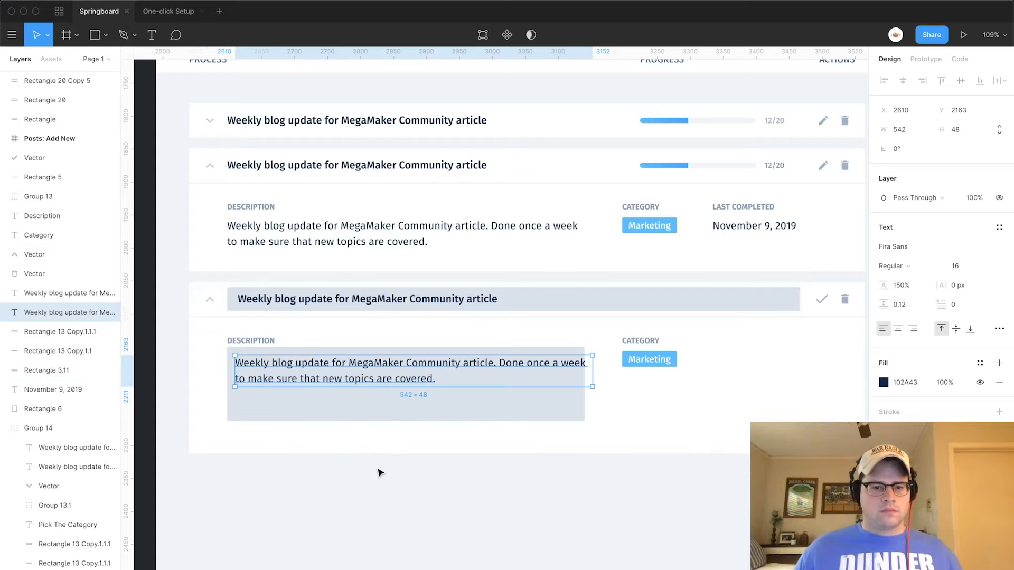
Set the description field background's width to 566.
left_click(571, 403)
left_click_drag(584, 391, 599, 391)
left_click(901, 130)
type("566")
key("Return")
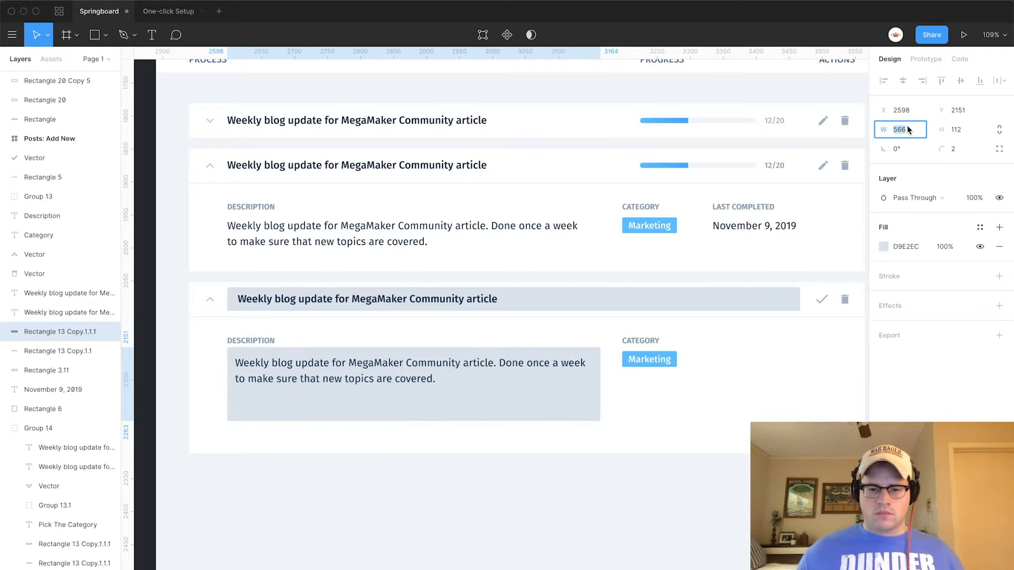
Ungroup the contents of the edit form beside the process list.
scroll(688, 425, "right", 10)
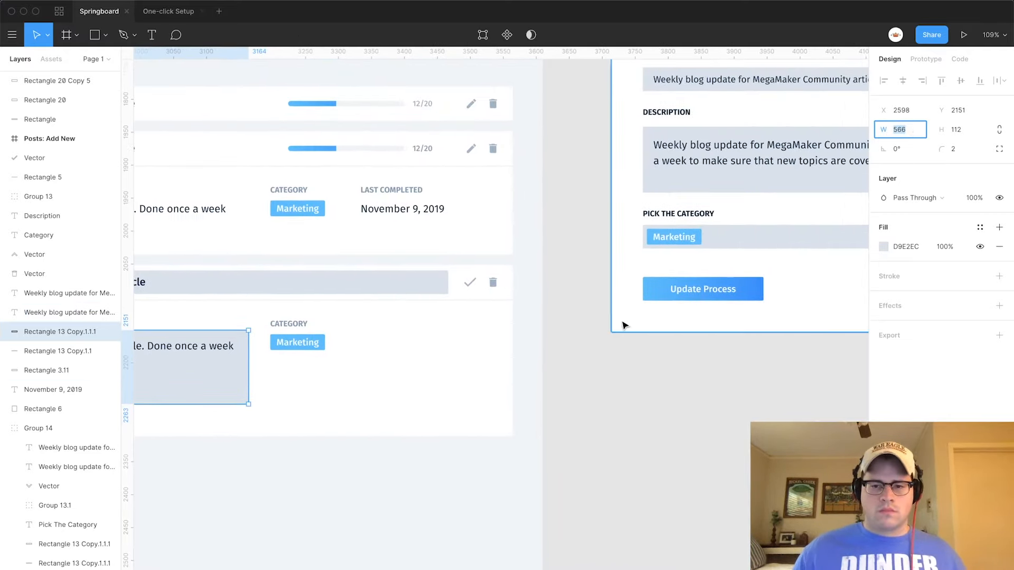
scroll(607, 299, "right", 2)
left_click(478, 236)
key("super+shift+g")
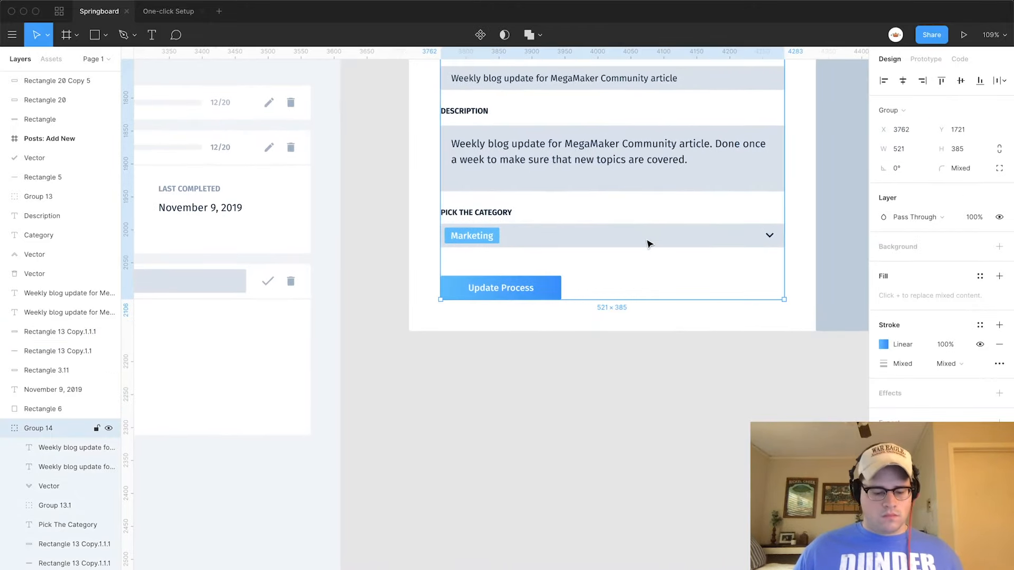
Copy the category dropdown with its Marketing tag and arrow from the edit form into the duplicated row.
left_click(642, 298)
left_click(627, 240)
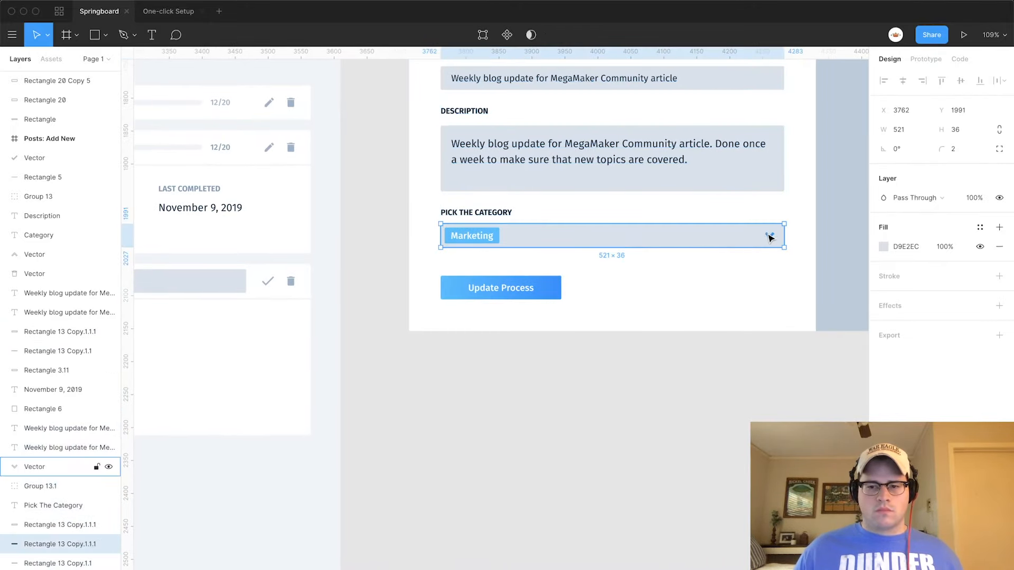
left_click(499, 241, "shift")
left_click_drag(523, 240, 199, 400)
scroll(199, 401, "left", 8)
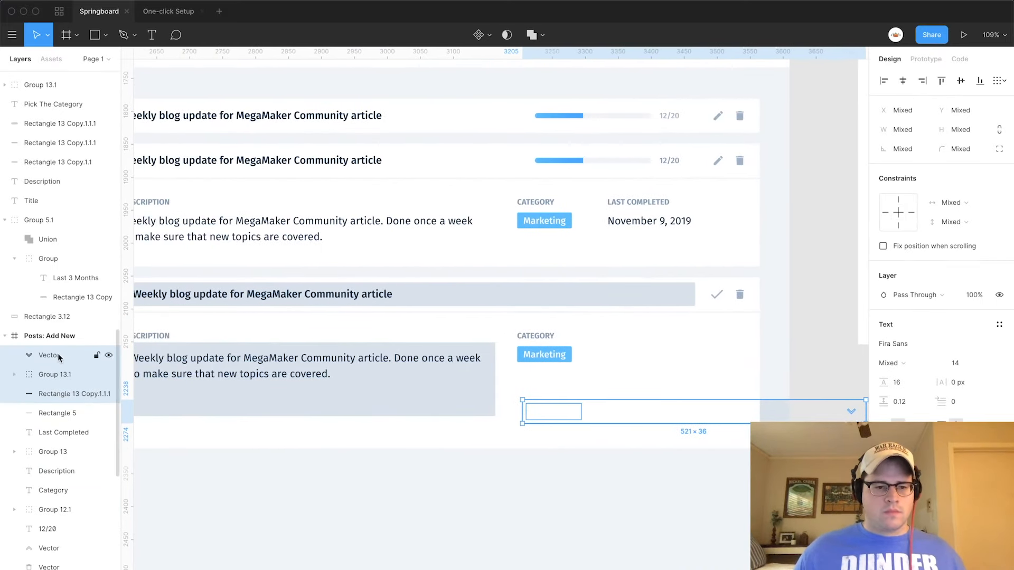
Move the copied dropdown's layers above the duplicated row's other layers in the stacking order.
left_click_drag(59, 357, 67, 169)
scroll(52, 175, "up", 6)
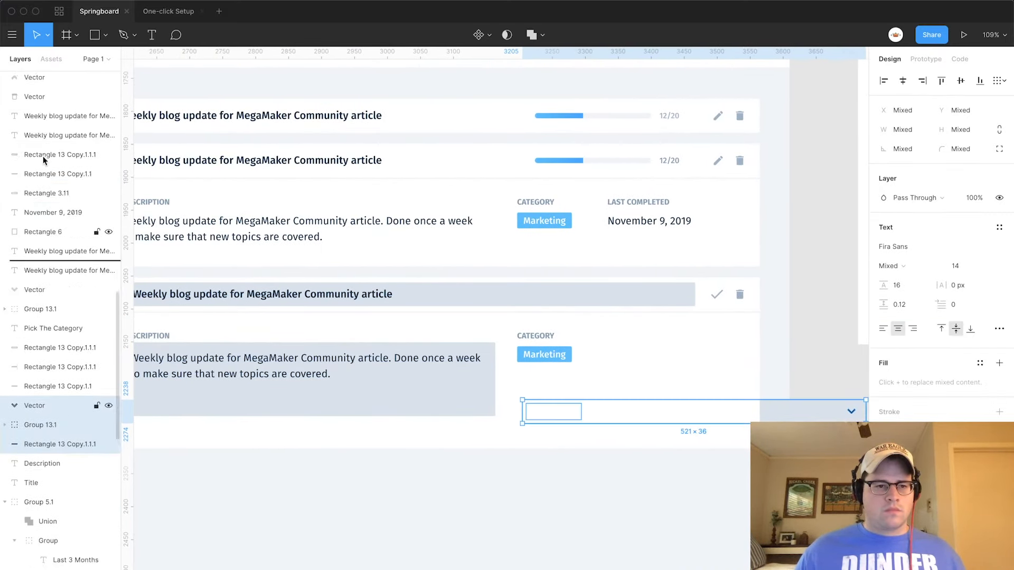
left_click_drag(45, 95, 45, 95)
Delete the duplicated row's original Marketing tag and place the copied dropdown directly under the Category label.
left_click(545, 354)
key("Delete")
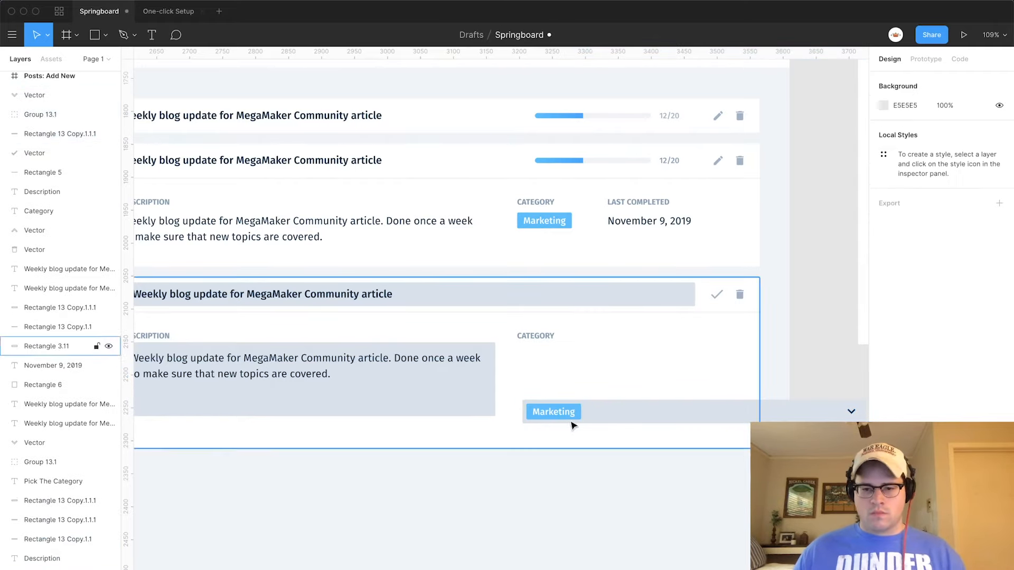
left_click(575, 415)
left_click(614, 419, "shift")
left_click(851, 411, "shift")
left_click_drag(699, 414, 695, 361)
Move the category dropdown's arrow inward and narrow the field background to about 344 px.
scroll(732, 363, "right", 3)
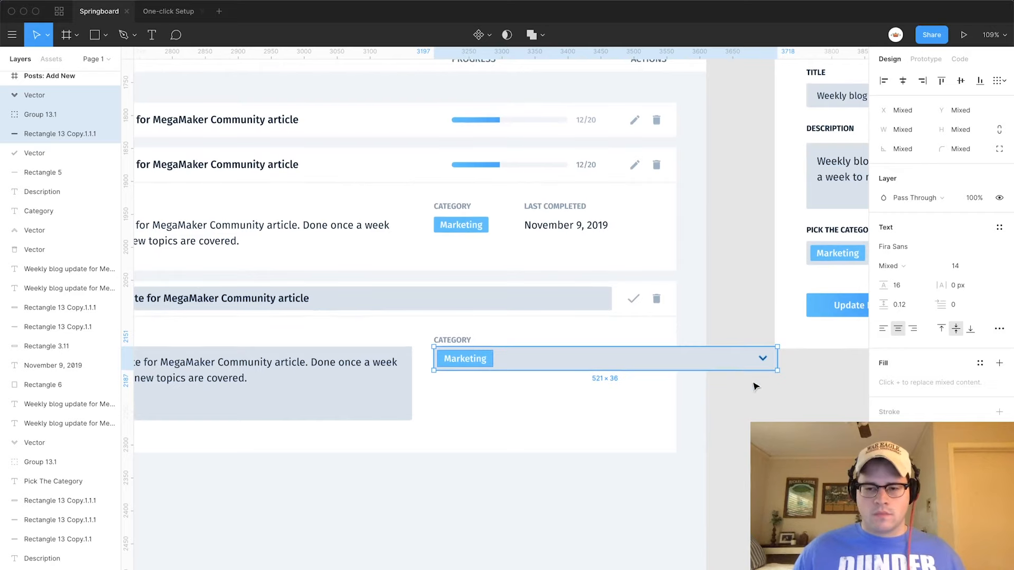
left_click(761, 357)
left_click_drag(761, 357, 650, 362)
left_click(740, 358)
left_click_drag(777, 359, 661, 359)
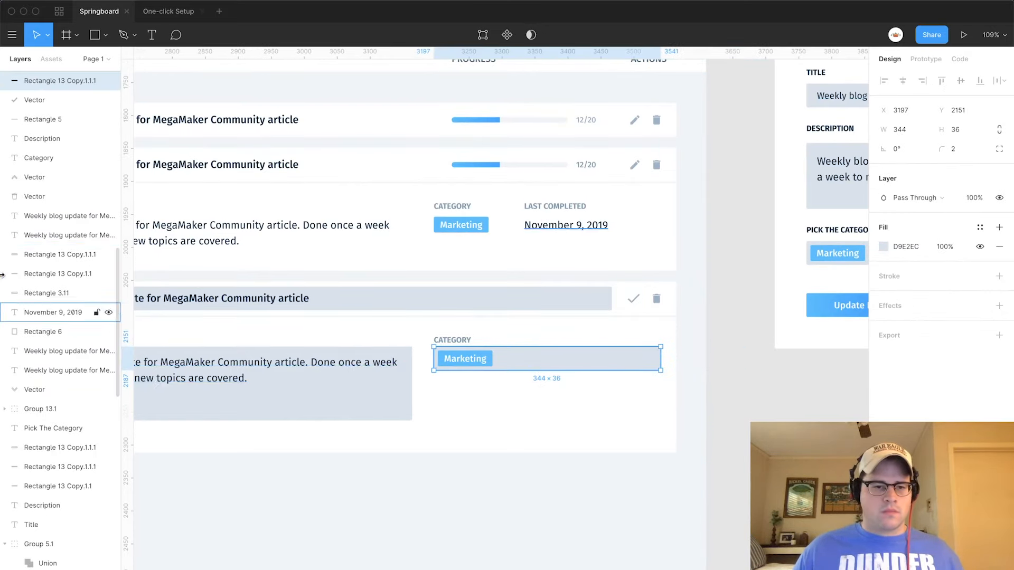
Move the layers of the inline edit row and the edit form, from the Marketing tag group through the row background, into the Posts: Add New frame.
left_click(27, 388)
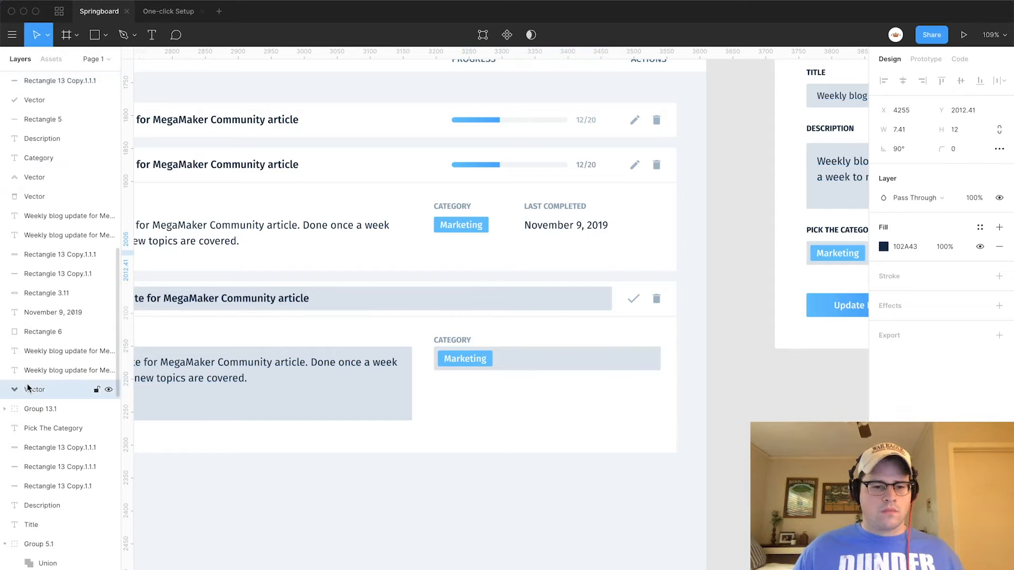
scroll(26, 383, "up", 1)
scroll(45, 389, "down", 3)
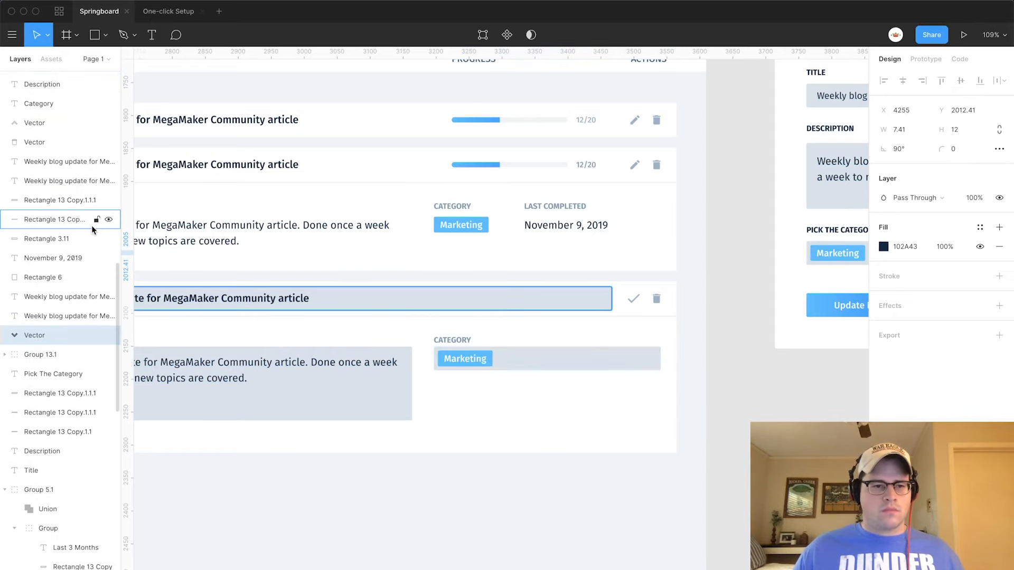
scroll(77, 230, "up", 5)
scroll(78, 231, "up", 4)
left_click(24, 201)
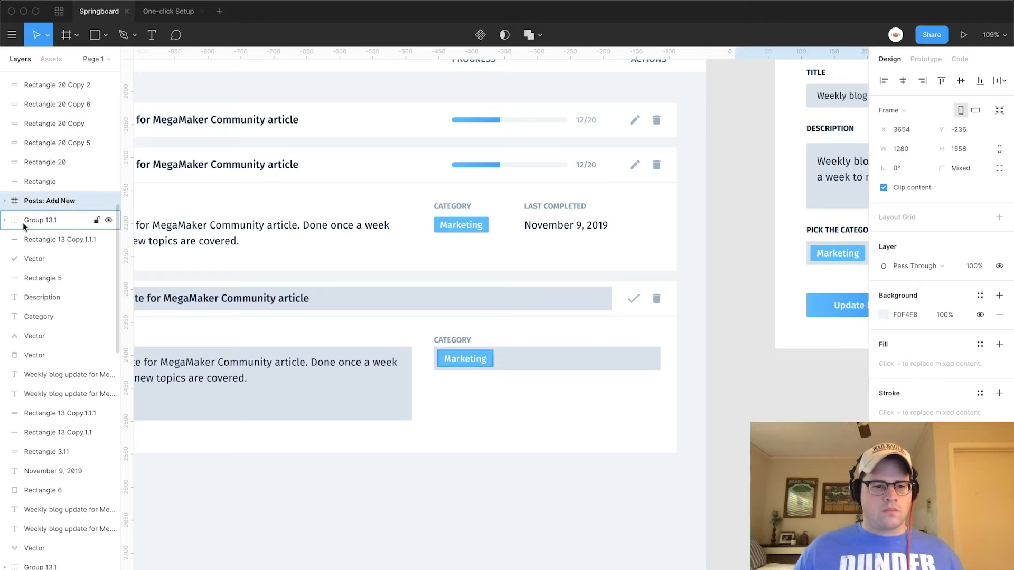
left_click(24, 223)
scroll(44, 243, "down", 1)
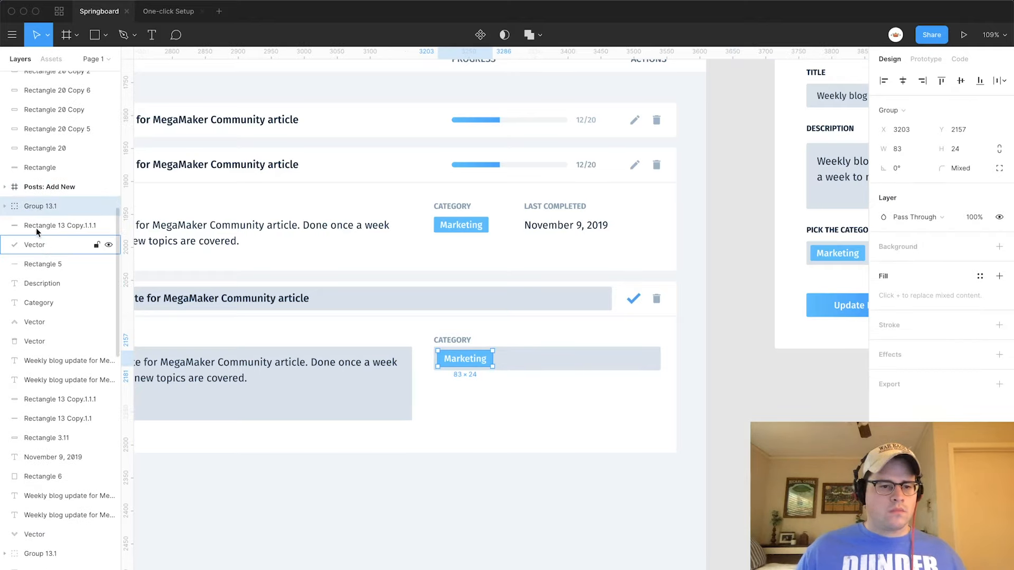
scroll(55, 272, "down", 8)
left_click(53, 430)
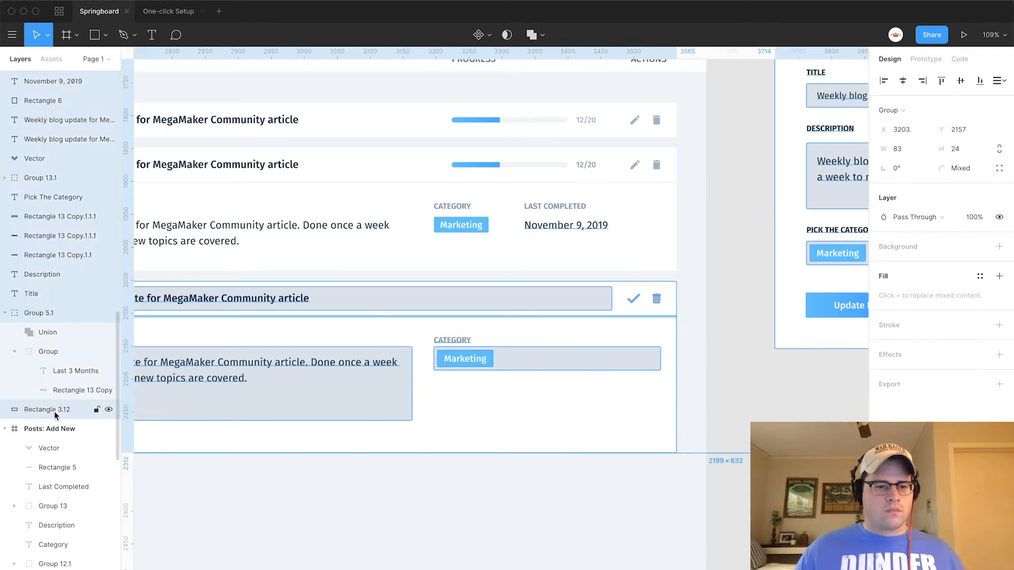
left_click_drag(53, 435, 52, 436)
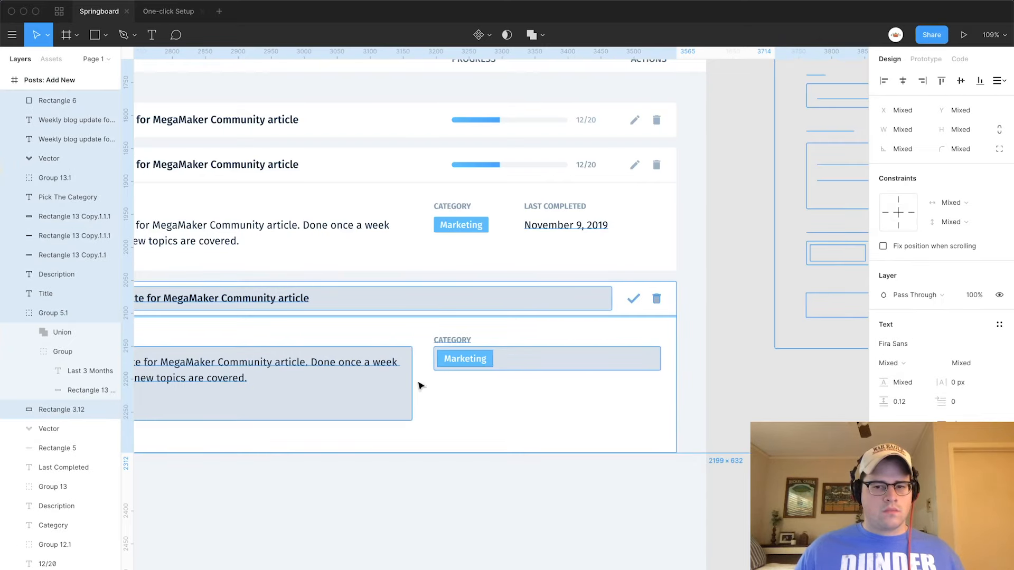
left_click(738, 373)
Select the category dropdown's arrow in the inline edit row, leaving the dropdown's field background out of the selection.
left_click(603, 362)
scroll(606, 367, "down", 3)
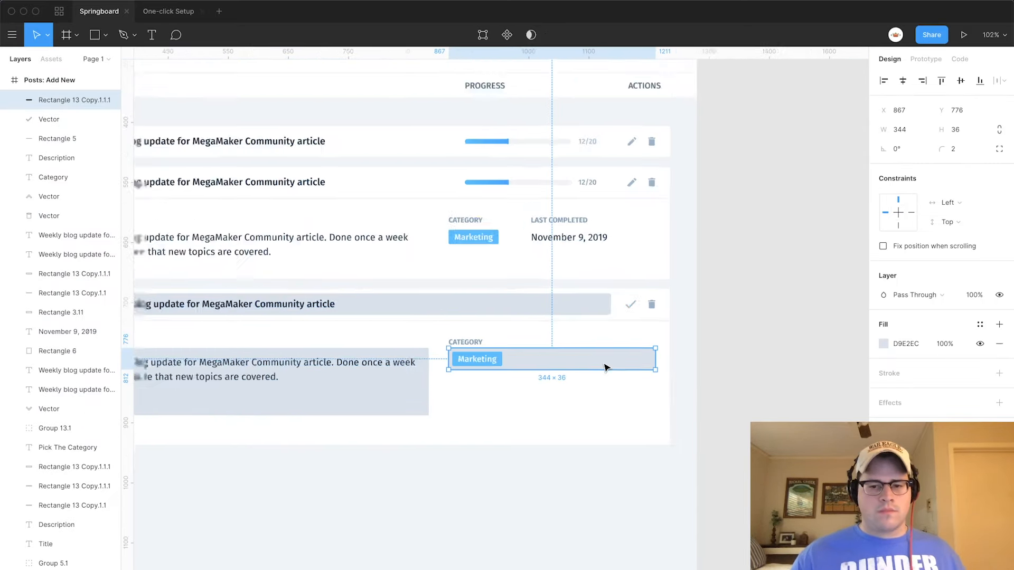
left_click(634, 390)
left_click_drag(775, 415, 694, 329)
left_click(693, 332, "shift")
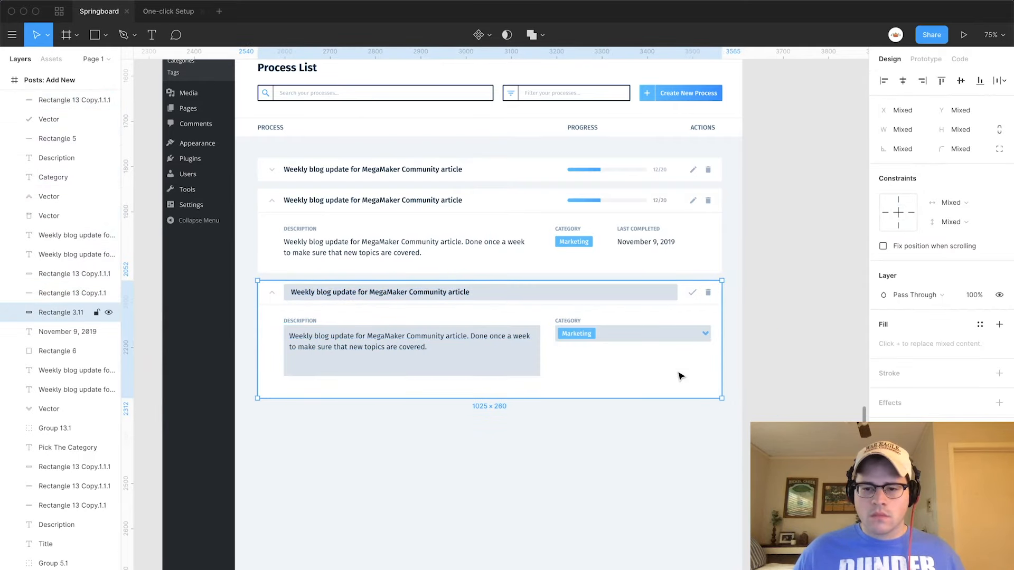
left_click(680, 374, "shift")
right_click(704, 342)
left_click(711, 332)
key("Escape")
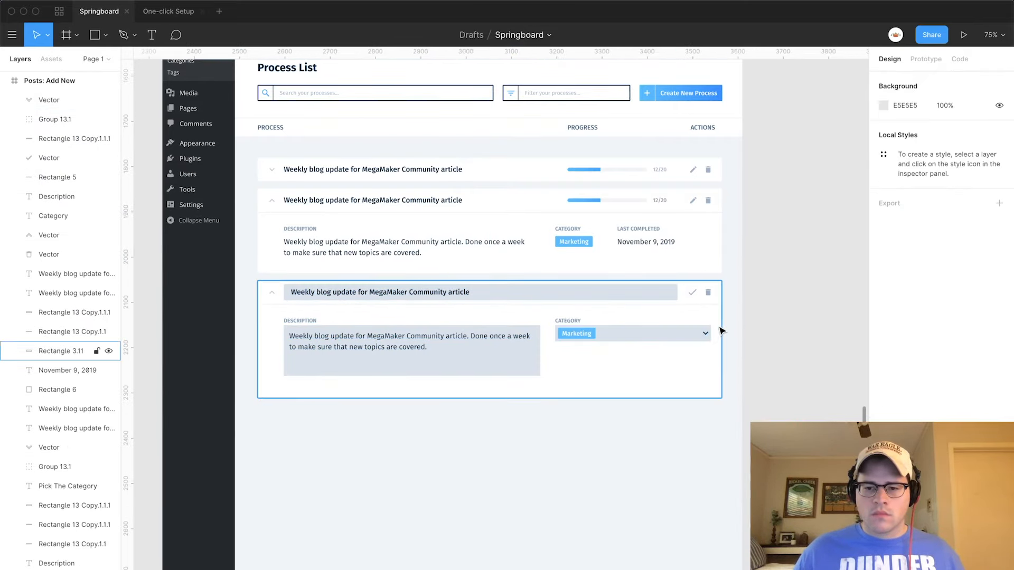
Set the title text inside the third process card's editable title field to Regular weight.
scroll(718, 332, "up", 5)
scroll(690, 331, "down", 5)
scroll(720, 333, "up", 3)
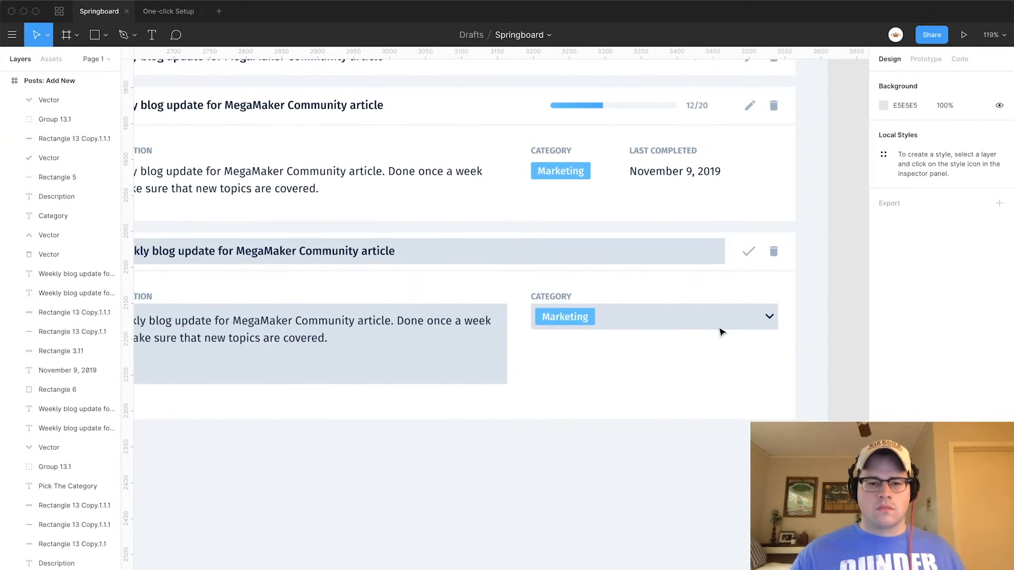
left_click(389, 259)
left_click(904, 363)
left_click(904, 349)
left_click(838, 351)
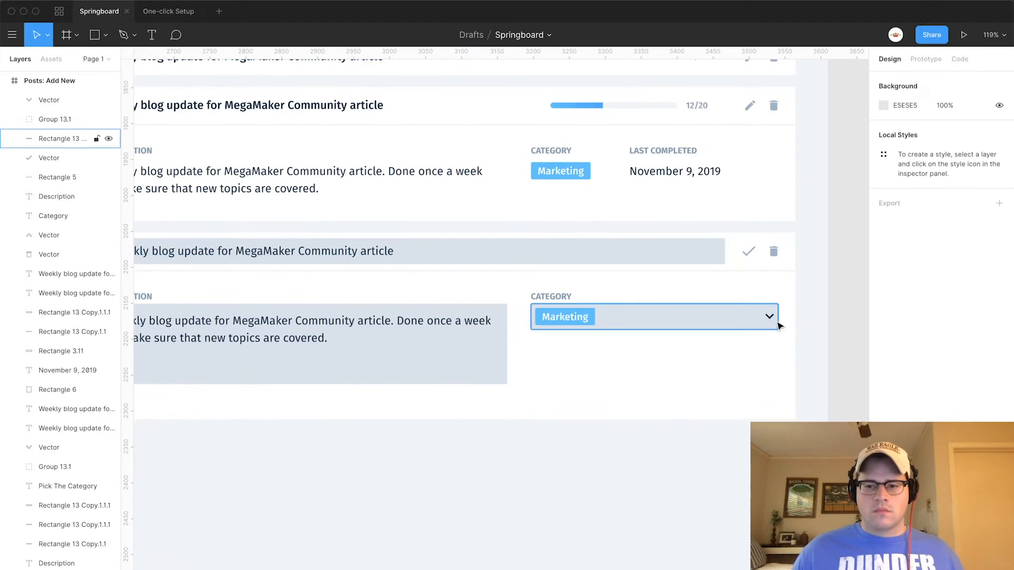
Nudge the dropdown chevron slightly left within the third card's category field.
left_click(770, 318)
key("shift+Left")
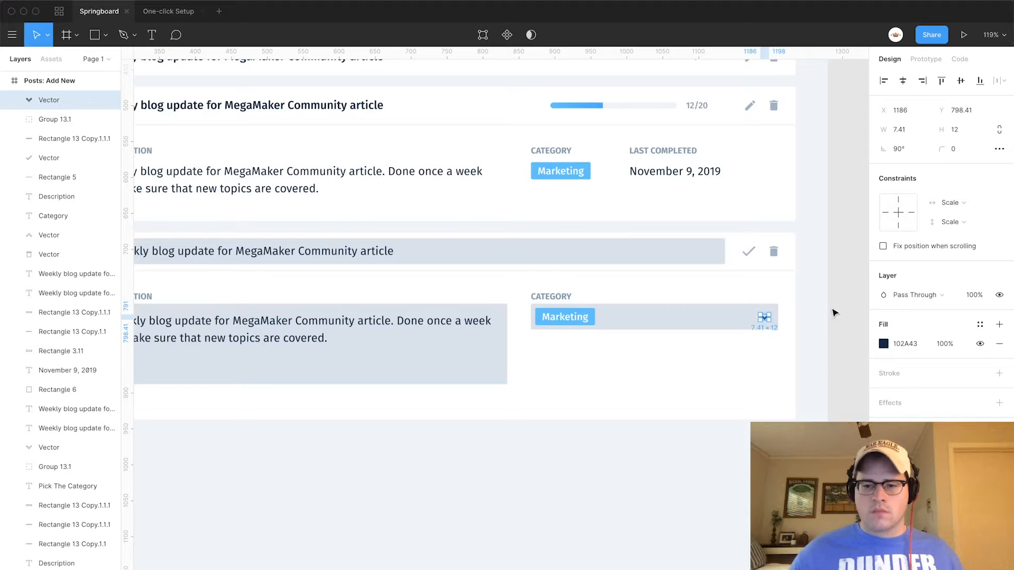
left_click(834, 312)
scroll(825, 315, "left", 4)
scroll(824, 317, "right", 3)
scroll(822, 330, "down", 4)
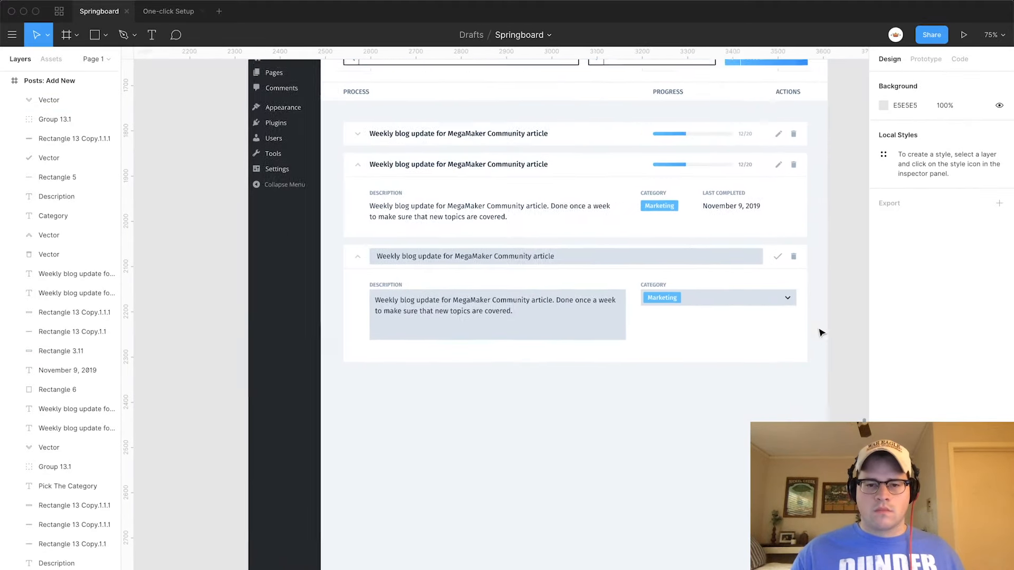
scroll(822, 332, "right", 2)
Set the width of the third card's category field to 310.
left_click(457, 324)
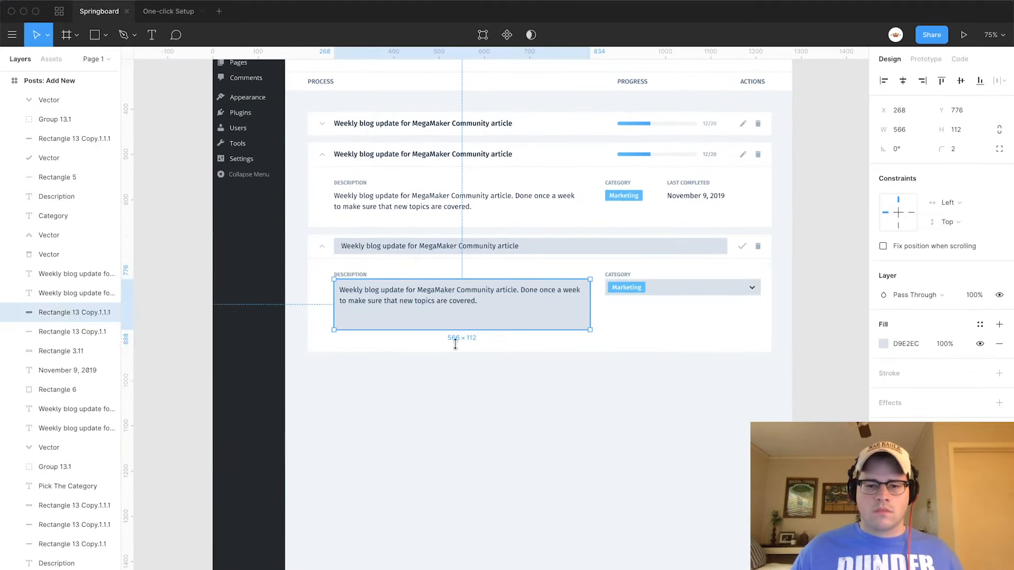
left_click(709, 290)
left_click_drag(756, 288, 741, 290)
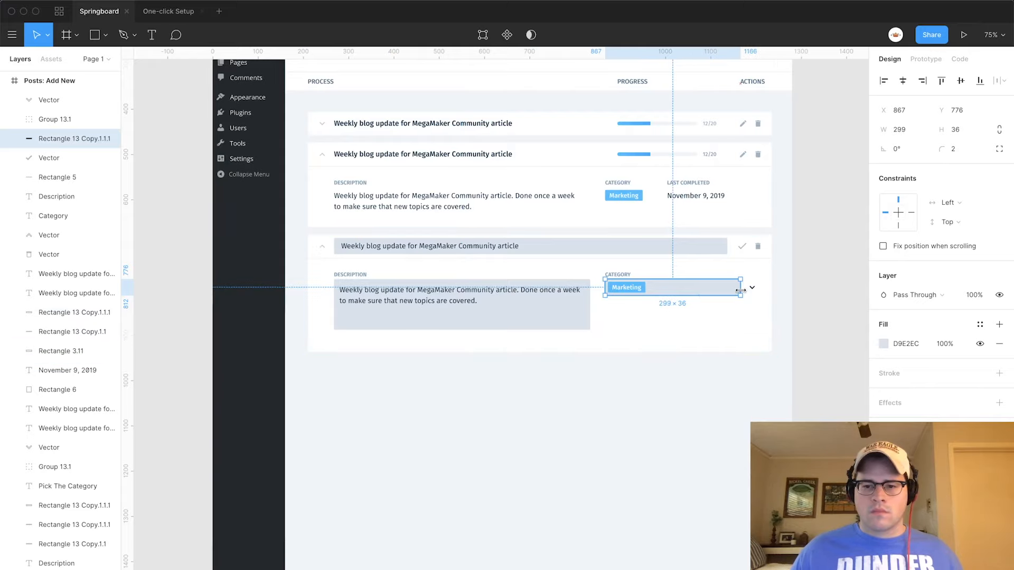
left_click(900, 130)
type("308")
key("Return")
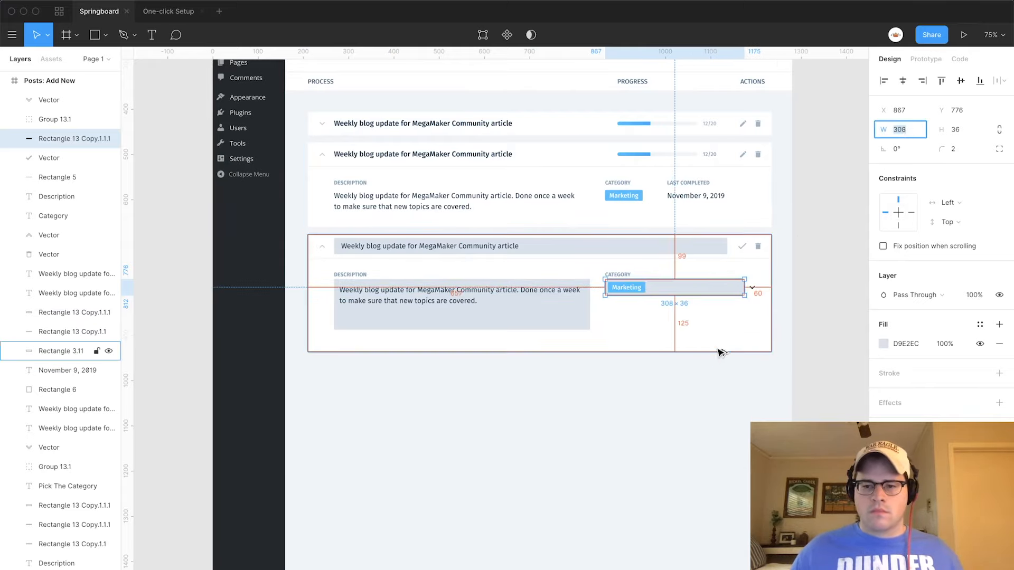
type("310")
key("Return")
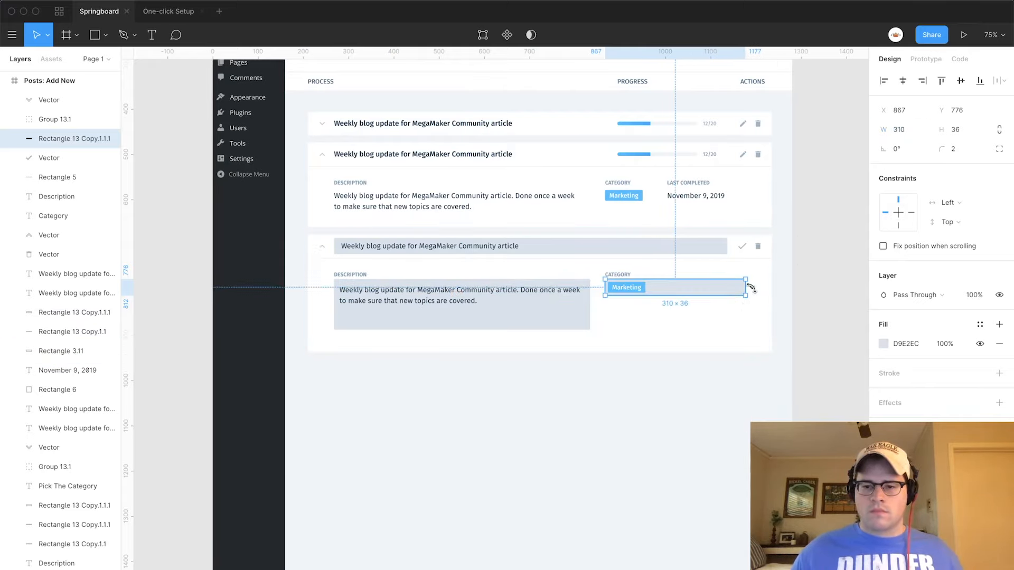
Shift the dropdown chevron left to X 1154 so it sits inside the narrowed category field.
left_click(756, 291)
left_click(753, 289)
key("shift+Left")
key("shift+Left")
key("shift+Left")
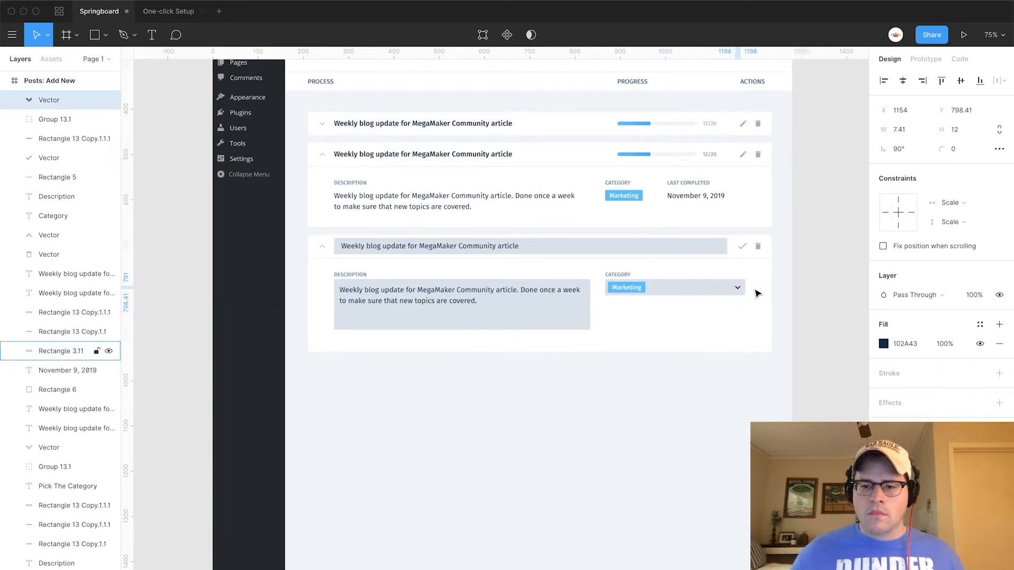
left_click(807, 287)
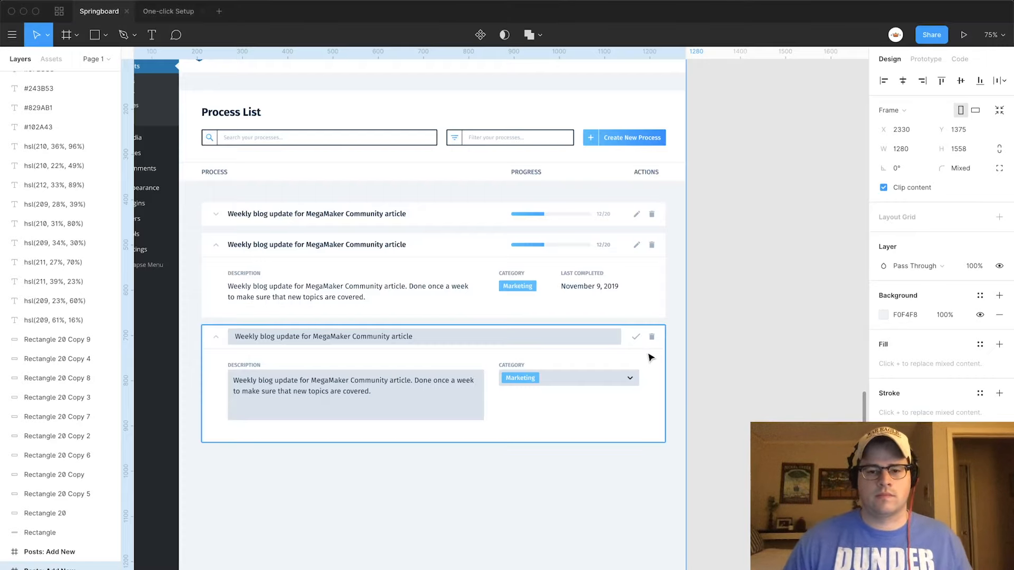
Delete the third, editable process card from the Process List.
scroll(650, 359, "up", 6)
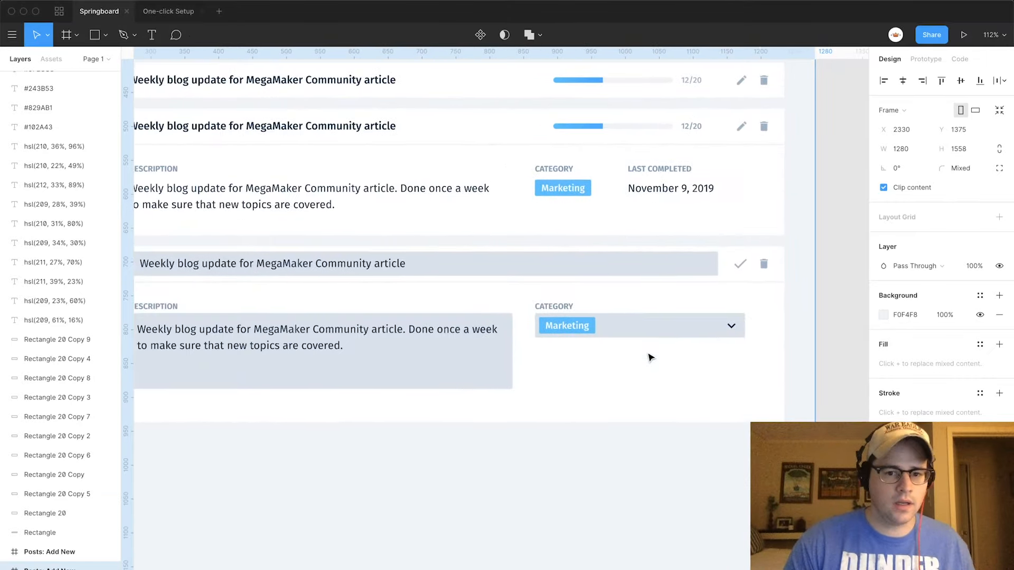
scroll(650, 358, "down", 4)
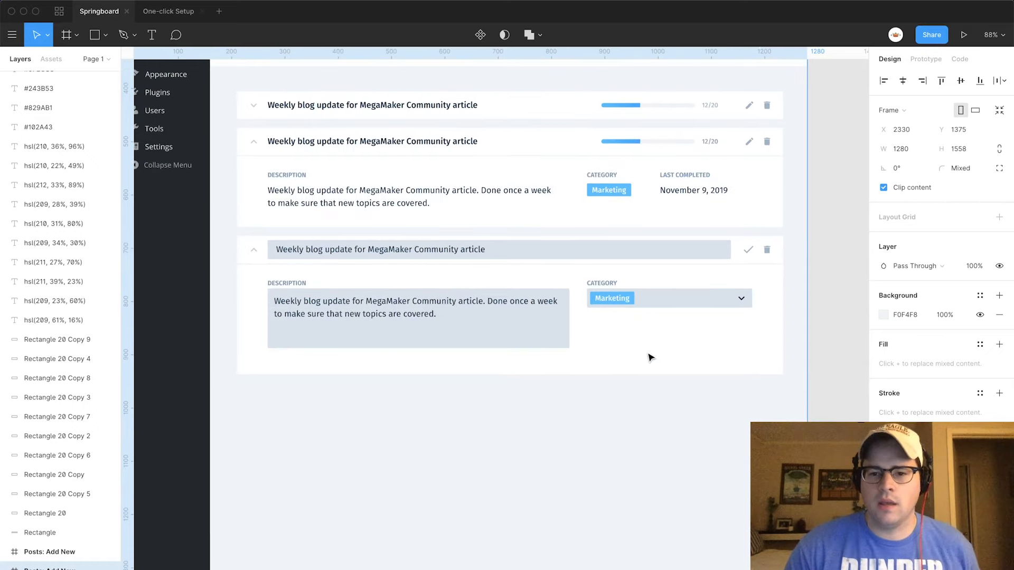
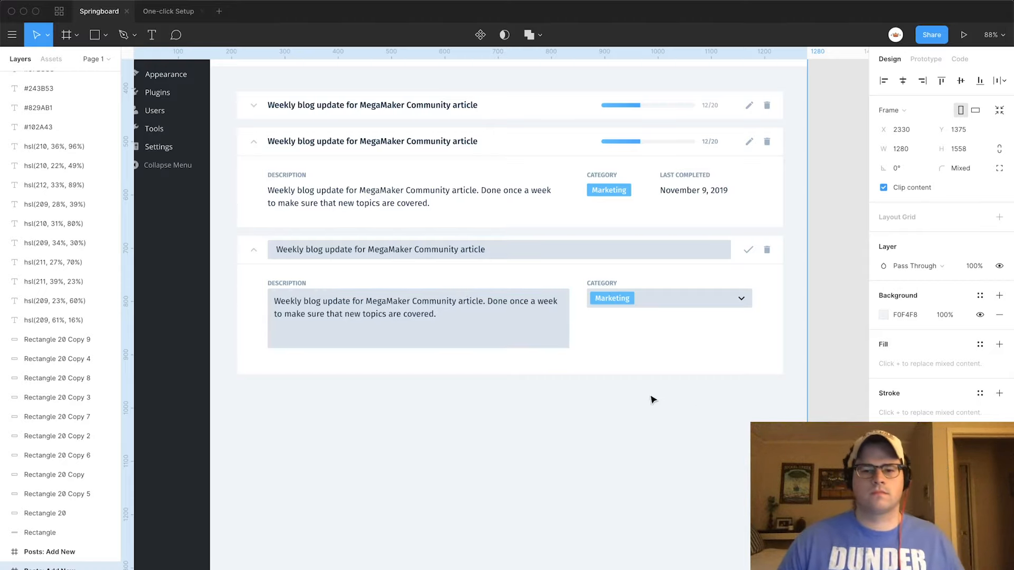
left_click_drag(824, 385, 235, 233)
key("Delete")
Change the expanded card's Last Completed label to Last Activity.
scroll(444, 249, "up", 3)
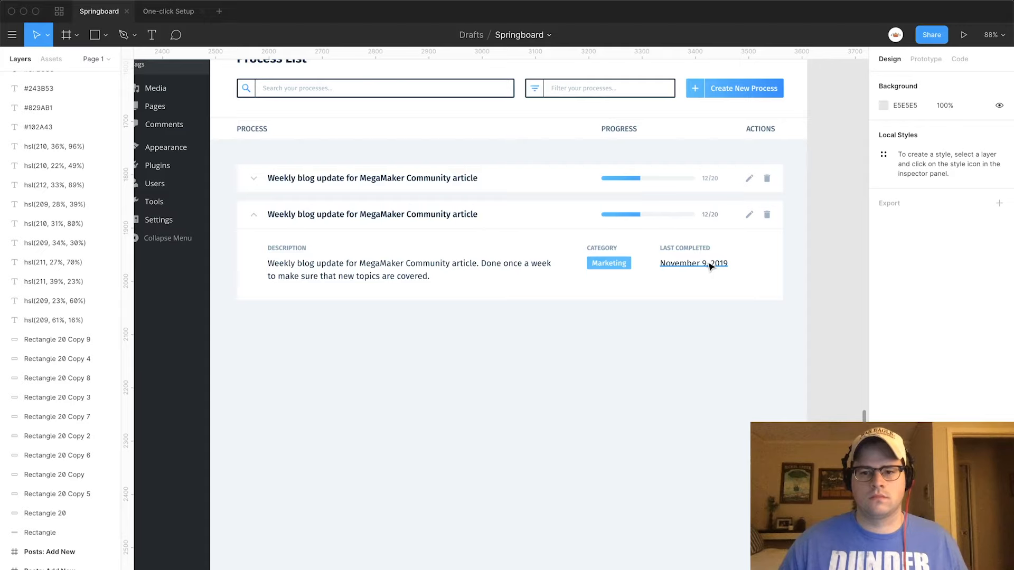
left_click(704, 247)
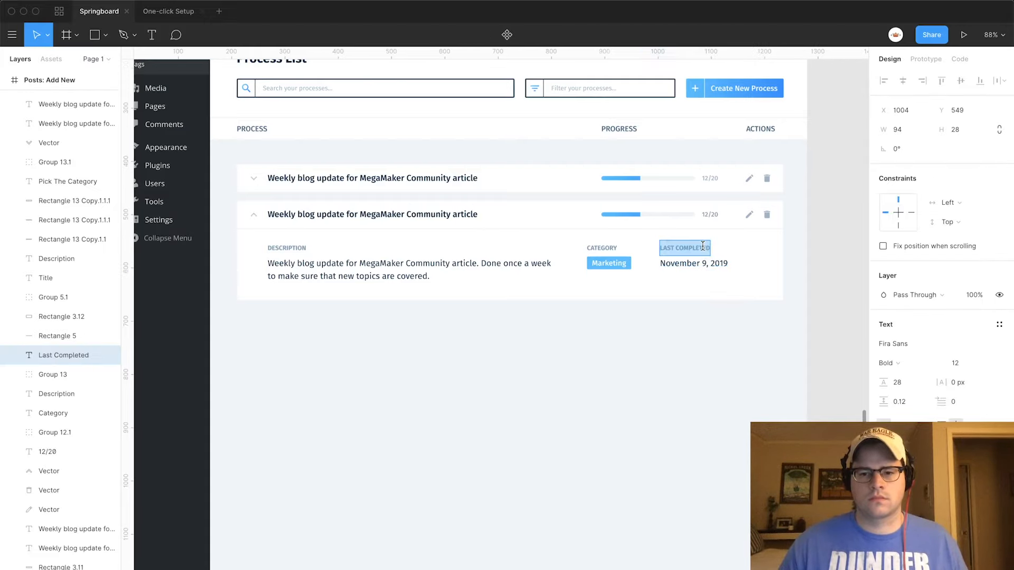
key("BackSpace")
key("BackSpace")
key("BackSpace")
key("BackSpace")
key("BackSpace")
key("BackSpace")
key("BackSpace")
key("BackSpace")
key("BackSpace")
key("BackSpace")
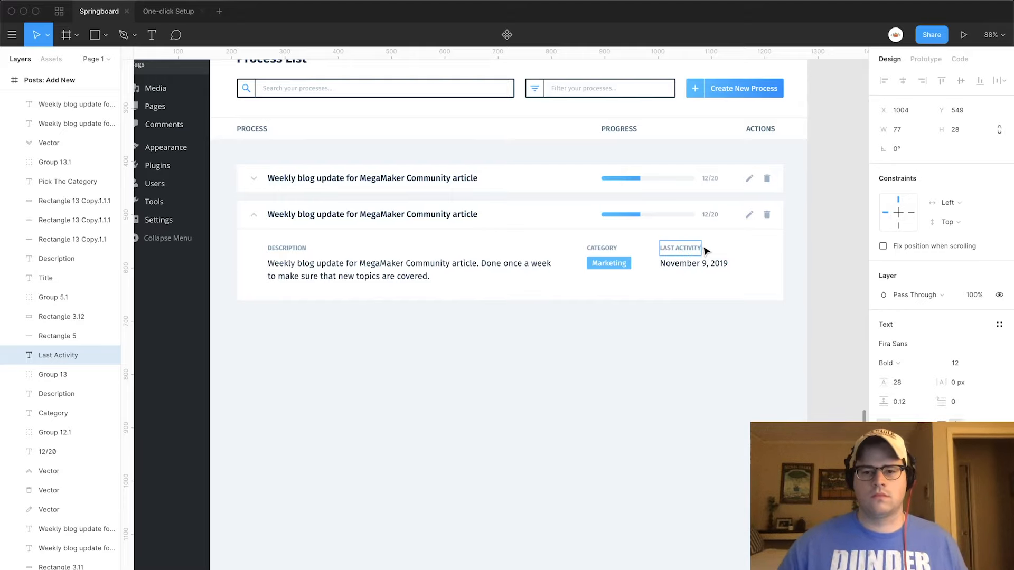
left_click(802, 250)
Extend the expanded process card's background rectangle downward to make room for a second row of details.
scroll(604, 306, "down", 5)
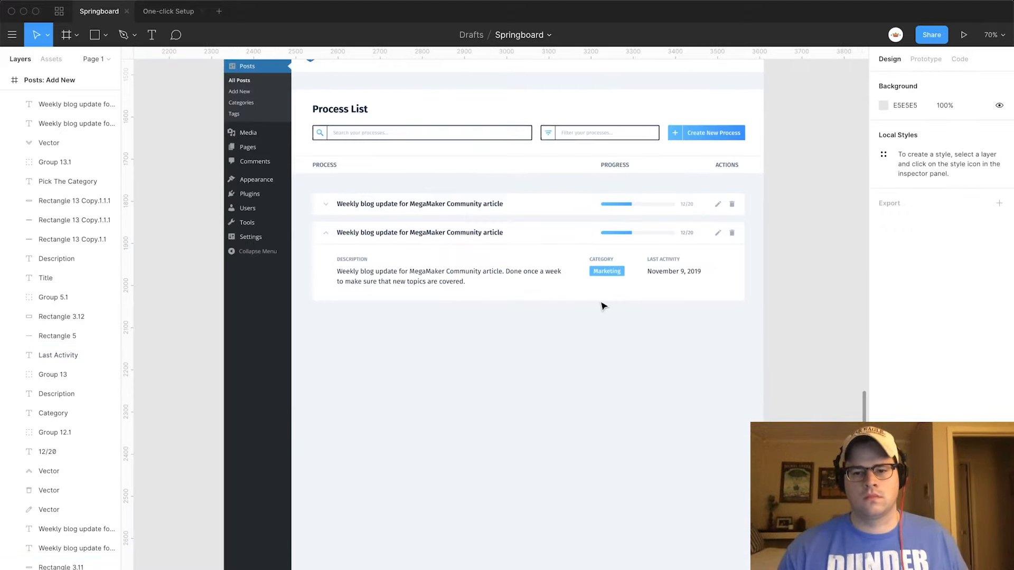
scroll(604, 305, "up", 5)
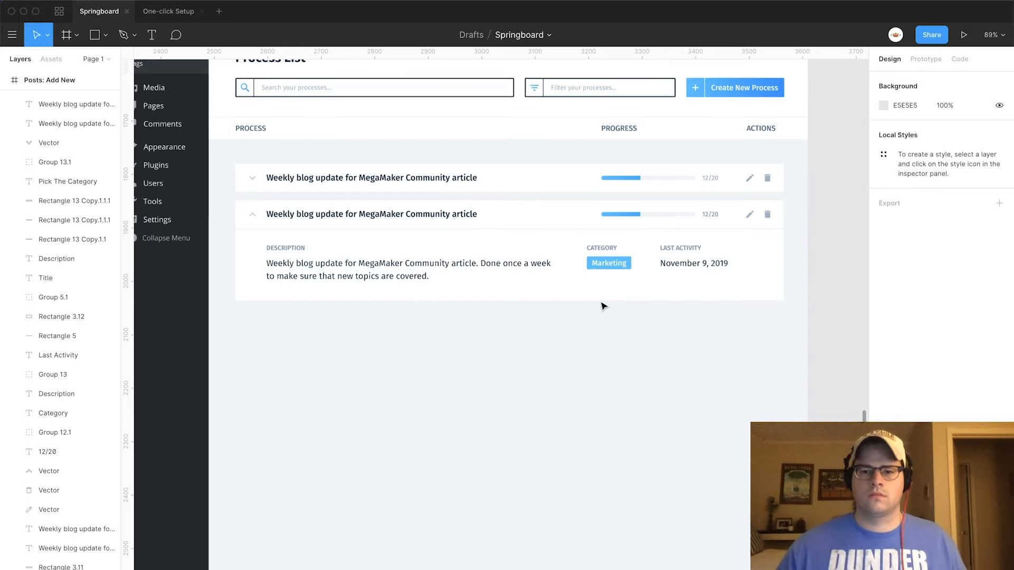
scroll(621, 317, "up", 3)
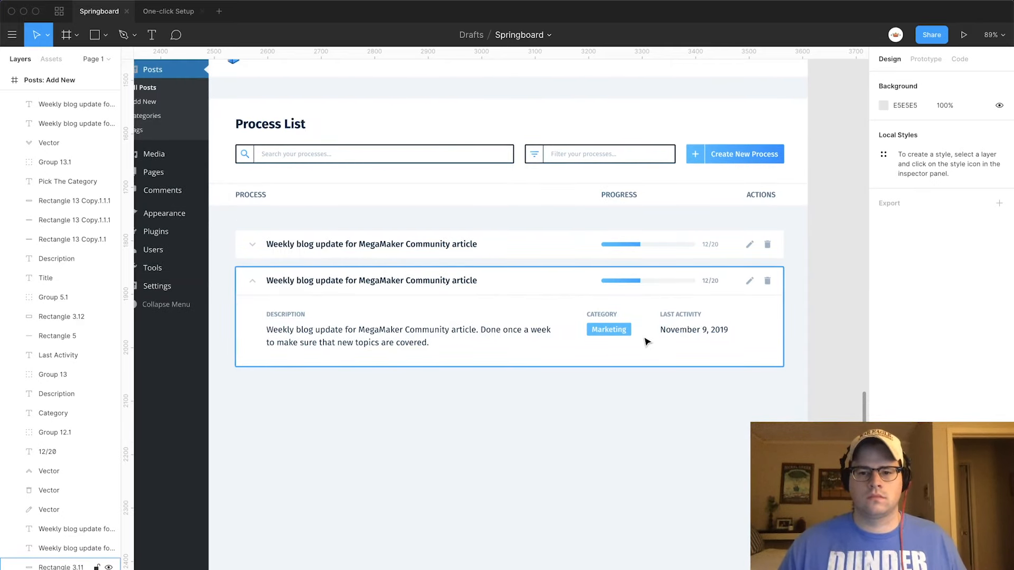
left_click(647, 360)
left_click_drag(648, 367, 650, 403)
Duplicate the Category and Last Activity labels with their Marketing tag and date directly below the originals.
left_click(602, 317)
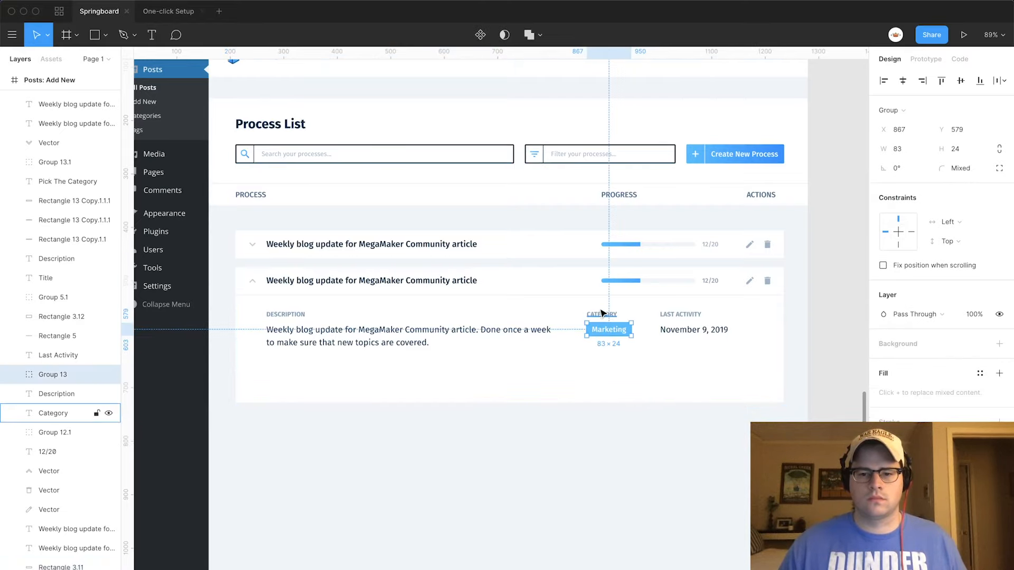
left_click(677, 320, "shift")
left_click(674, 330, "shift")
left_click_drag(670, 330, 679, 373)
left_click(820, 343)
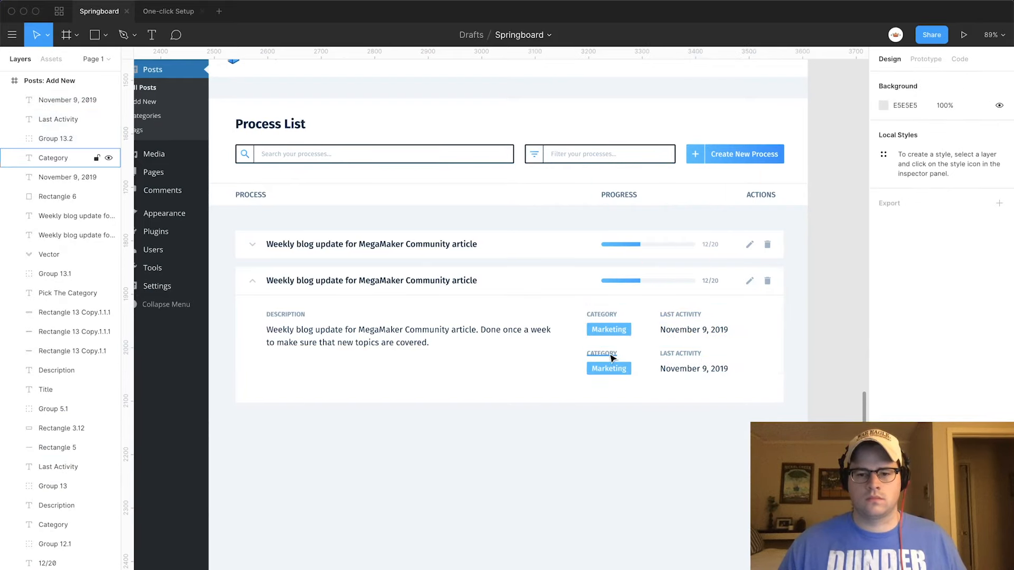
Rename the duplicated Category label as Times Used.
double_click(609, 355)
type("Number Of Times")
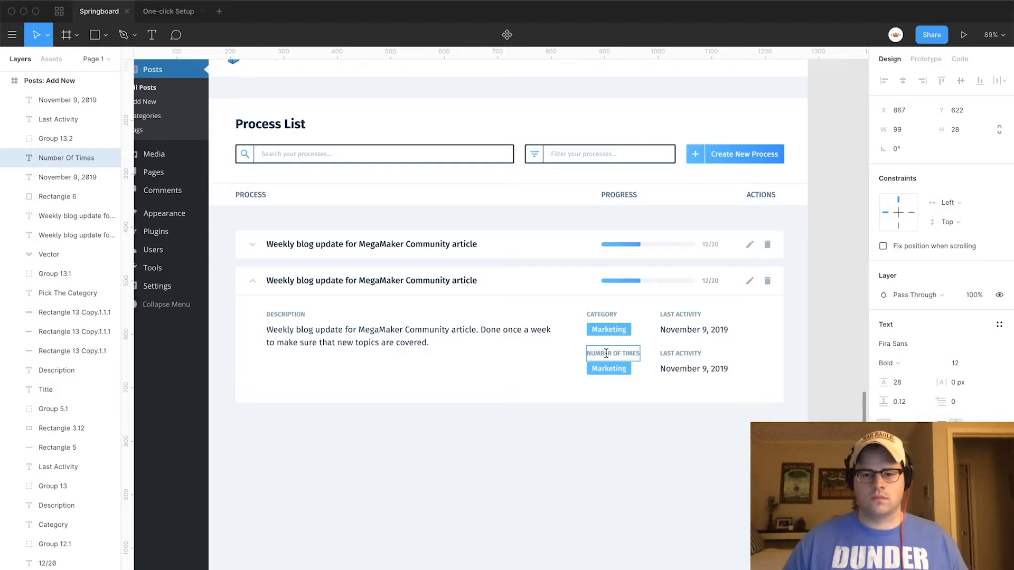
key("BackSpace")
key("BackSpace")
key("BackSpace")
key("BackSpace")
key("BackSpace")
key("BackSpace")
key("BackSpace")
key("BackSpace")
key("BackSpace")
key("BackSpace")
key("BackSpace")
key("BackSpace")
key("BackSpace")
key("BackSpace")
key("BackSpace")
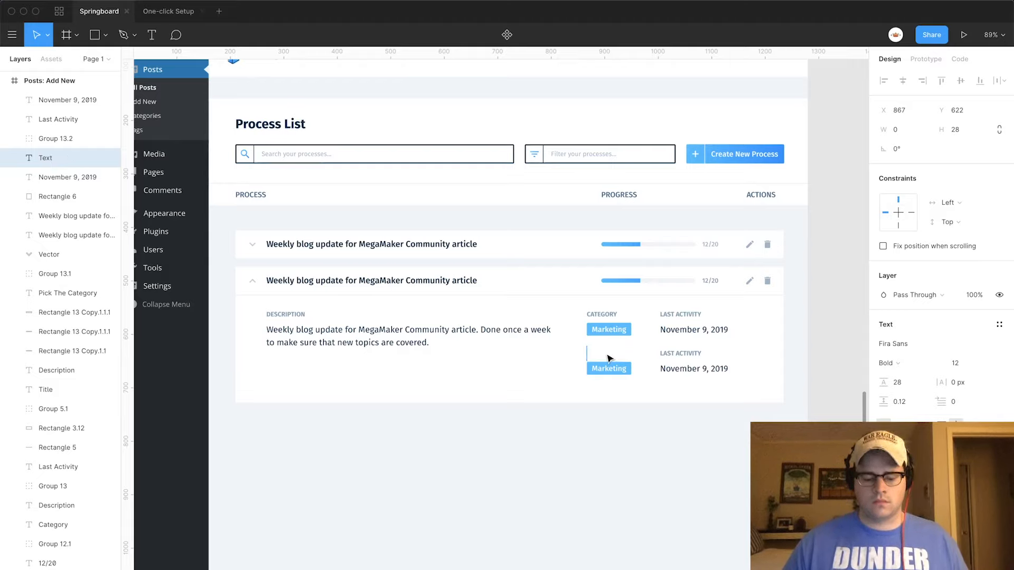
type("Ti,e")
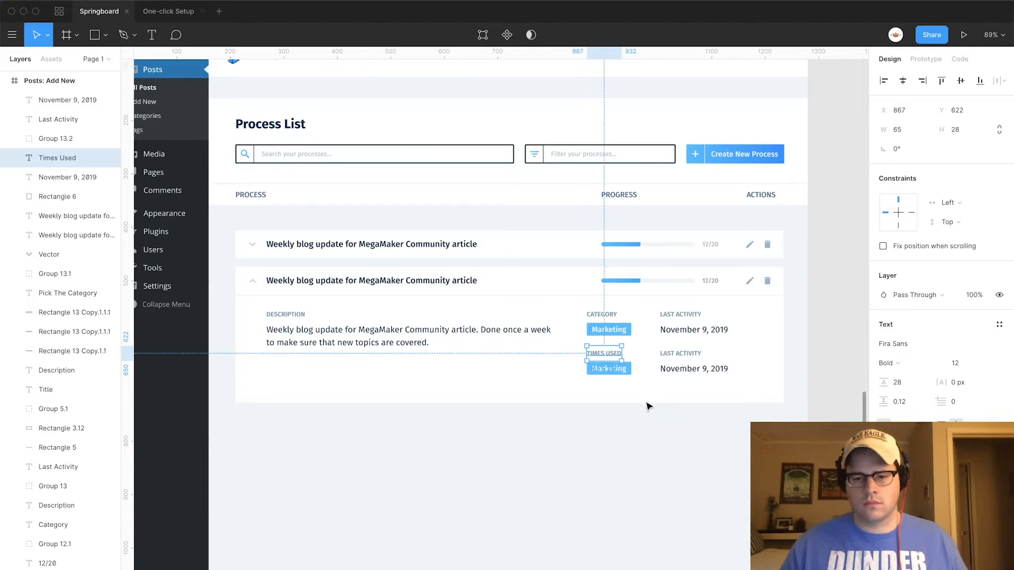
Delete the duplicated Marketing tag and left-align the duplicated date with the Times Used label.
left_click(627, 388)
double_click(622, 374)
key("BackSpace")
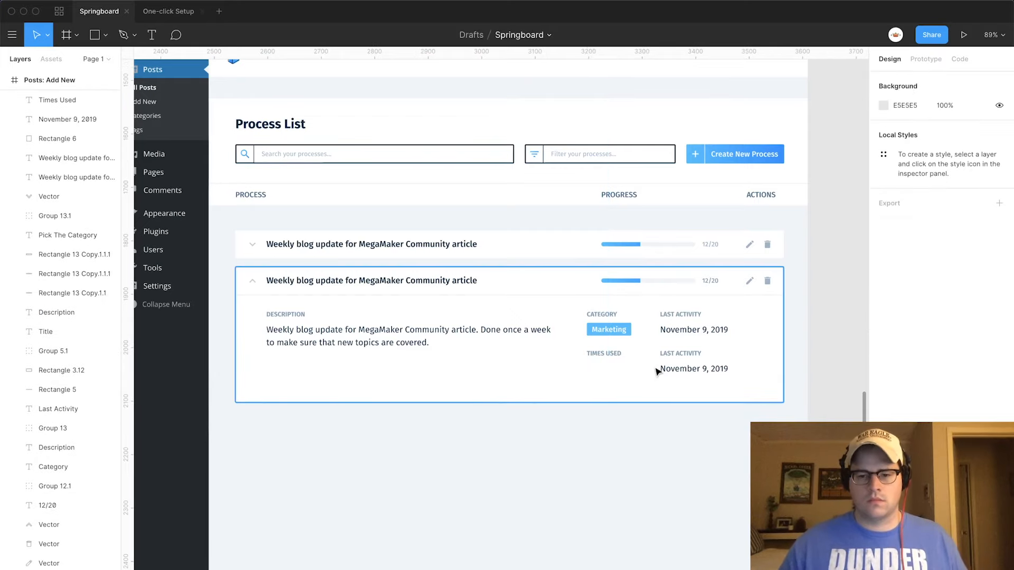
left_click(661, 369)
left_click(593, 355, "shift")
left_click(884, 81)
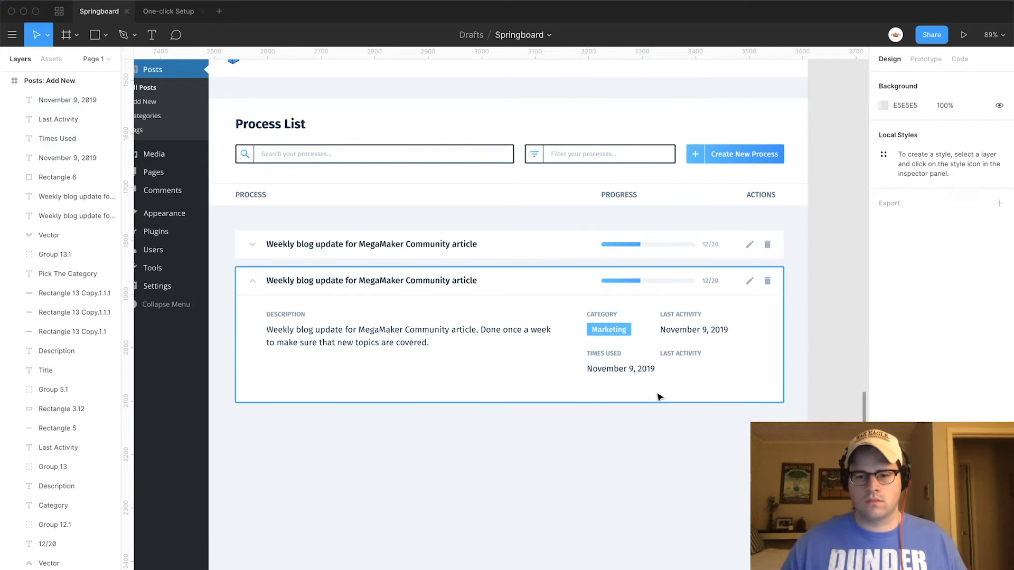
Replace the date under the Times Used label with 12.
double_click(627, 370)
type("12")
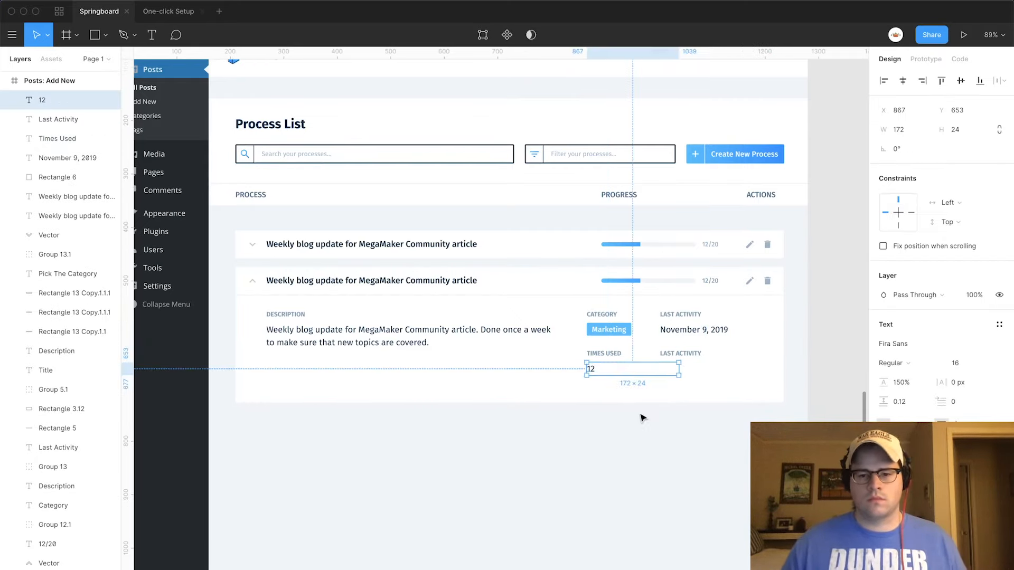
left_click(641, 416)
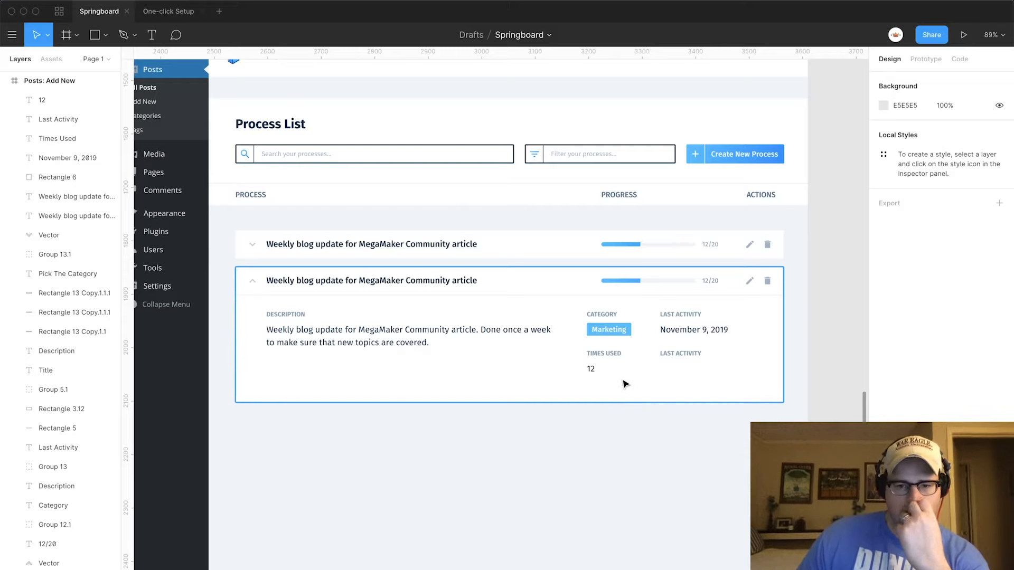
Delete the duplicated Last Activity label beside Times Used and extend the expanded card's background further down.
left_click(664, 355)
key("Delete")
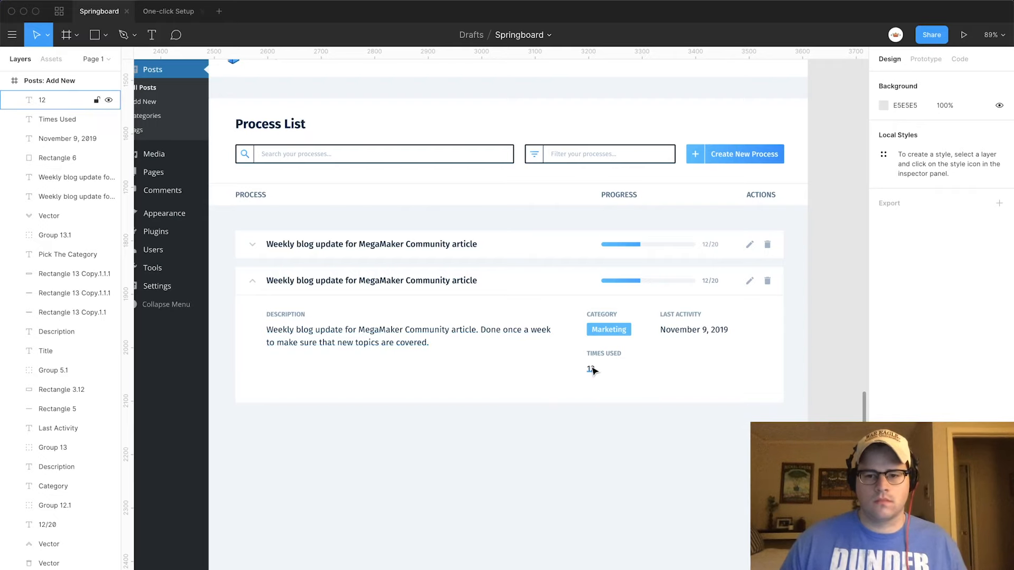
left_click(662, 396)
Move the Last Activity label and its date below the Times Used value, aligned with that column.
left_click(673, 330)
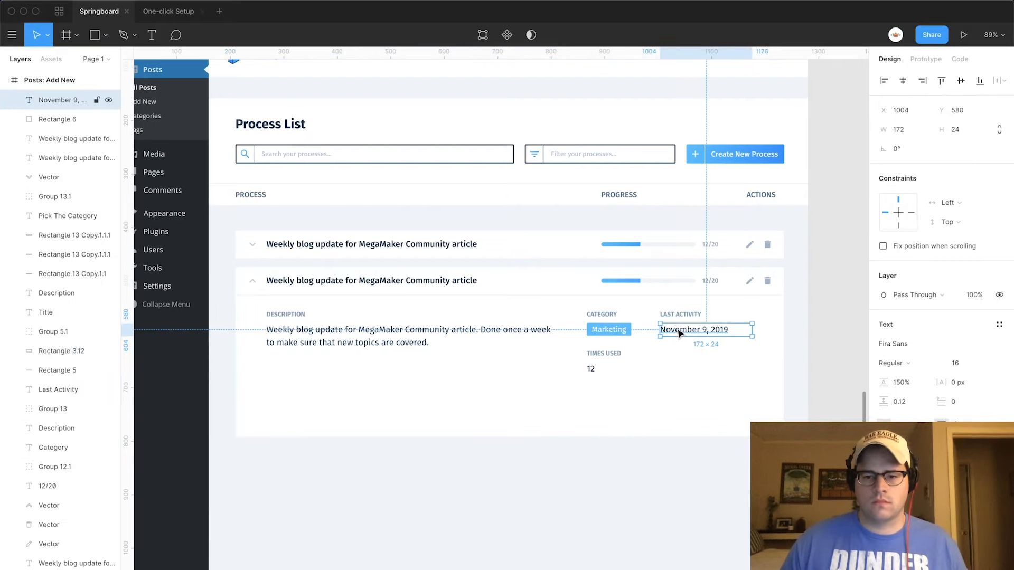
left_click(687, 316, "shift")
left_click_drag(692, 319, 599, 368)
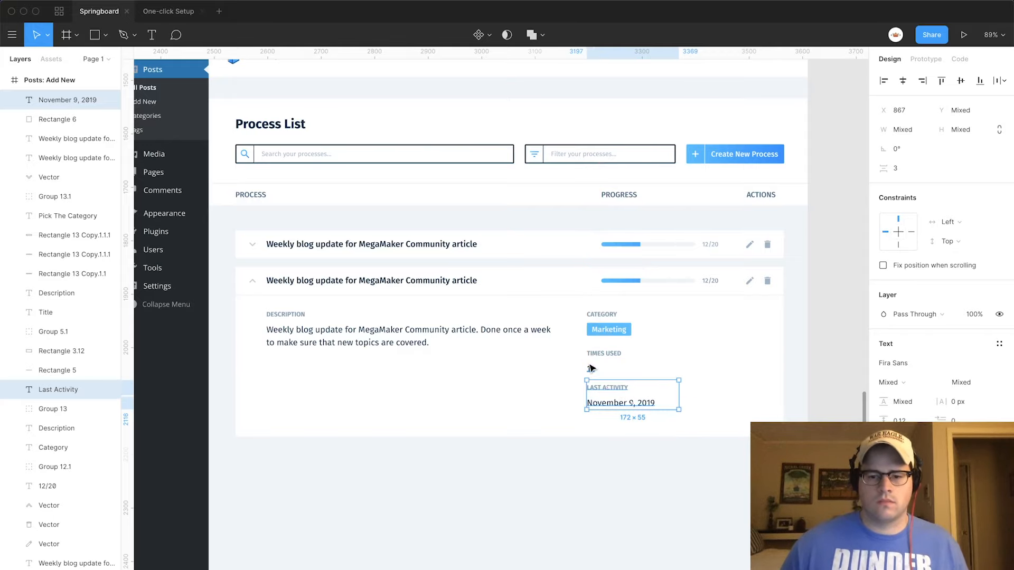
key("Down")
Nudge the Times Used and Last Activity labels together with their values up towards the Marketing tag.
left_click(595, 357)
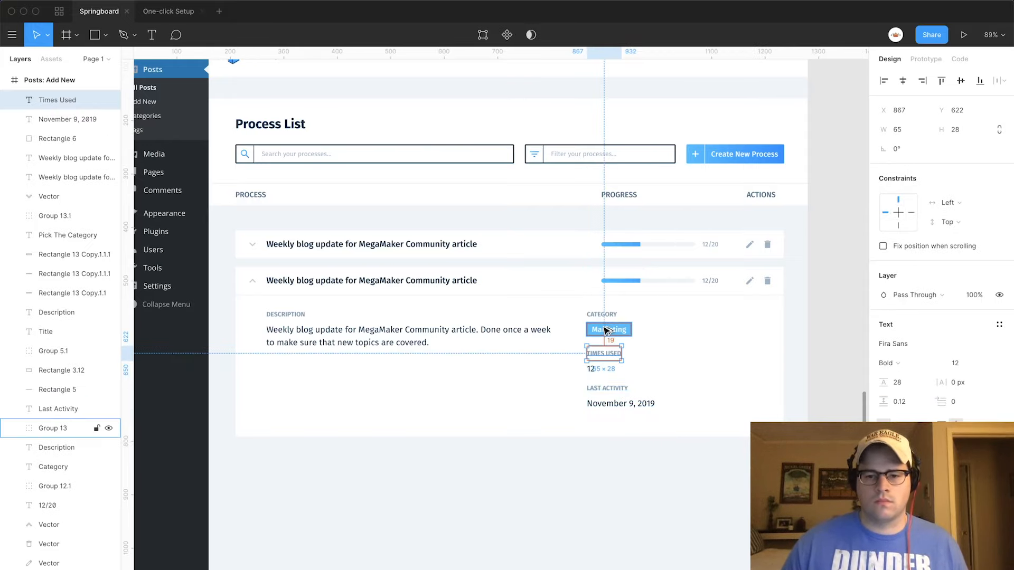
left_click(604, 389)
left_click(601, 405, "shift")
key("alt")
left_click(592, 372, "shift")
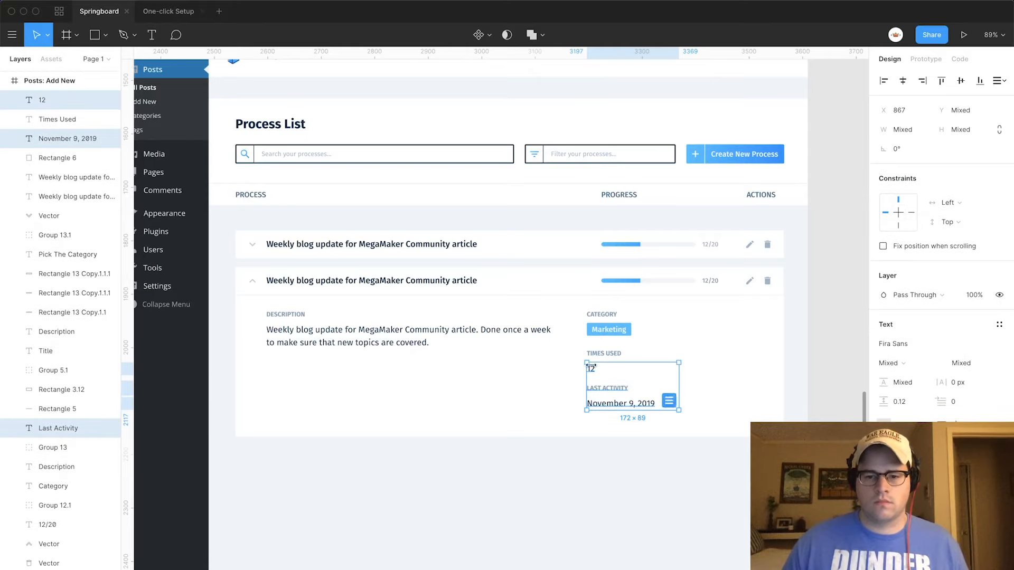
left_click(604, 353, "shift")
key("shift+Up")
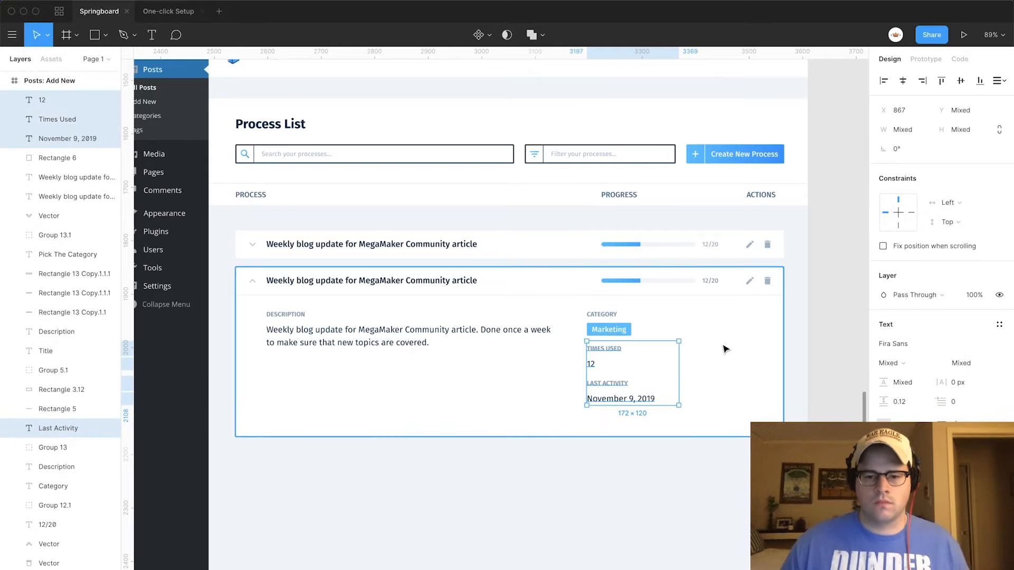
Narrow the description paragraph's text box in the expanded card to about 413 px wide.
left_click(723, 347)
left_click(854, 348)
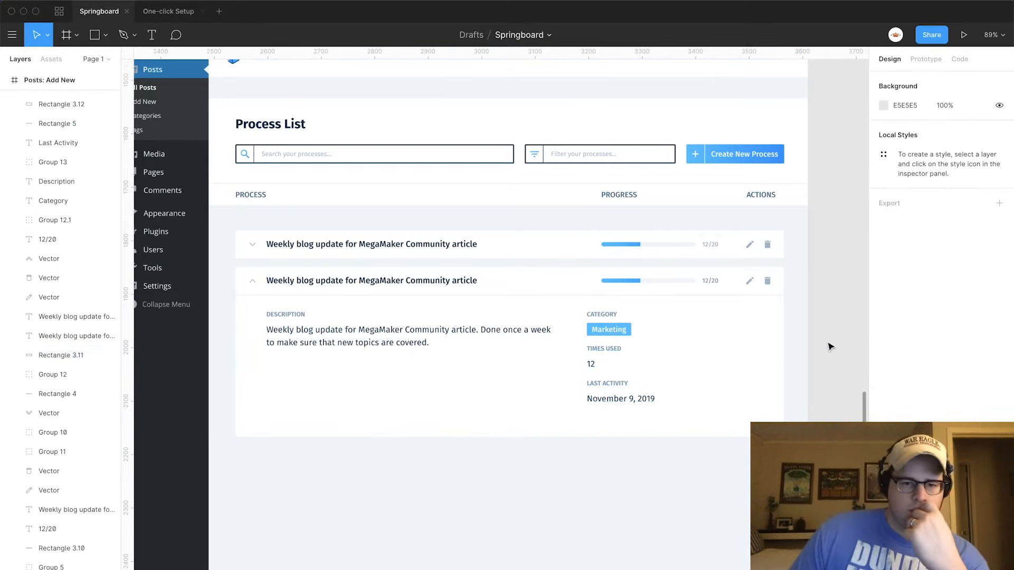
left_click(351, 350)
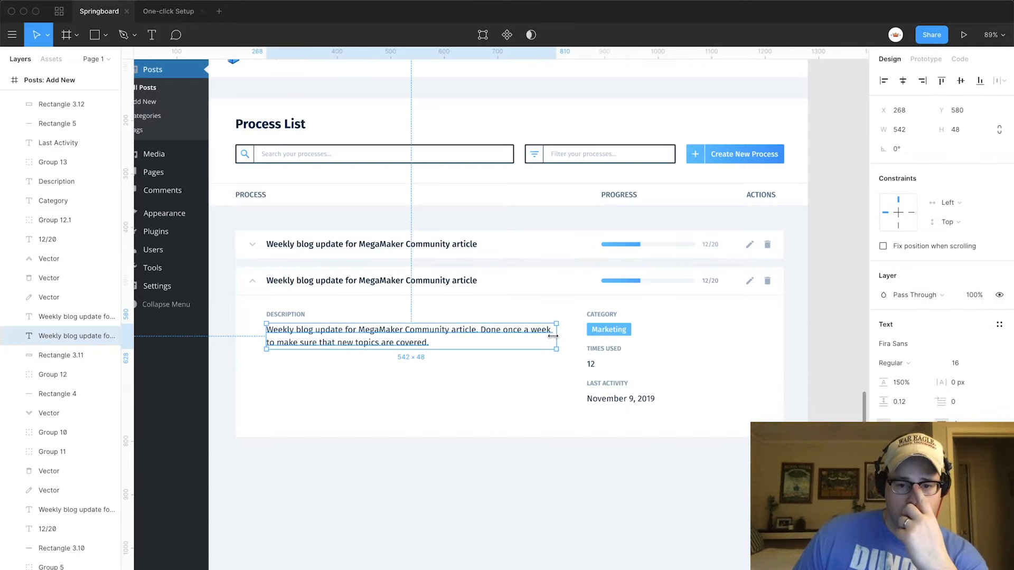
left_click_drag(556, 342, 487, 340)
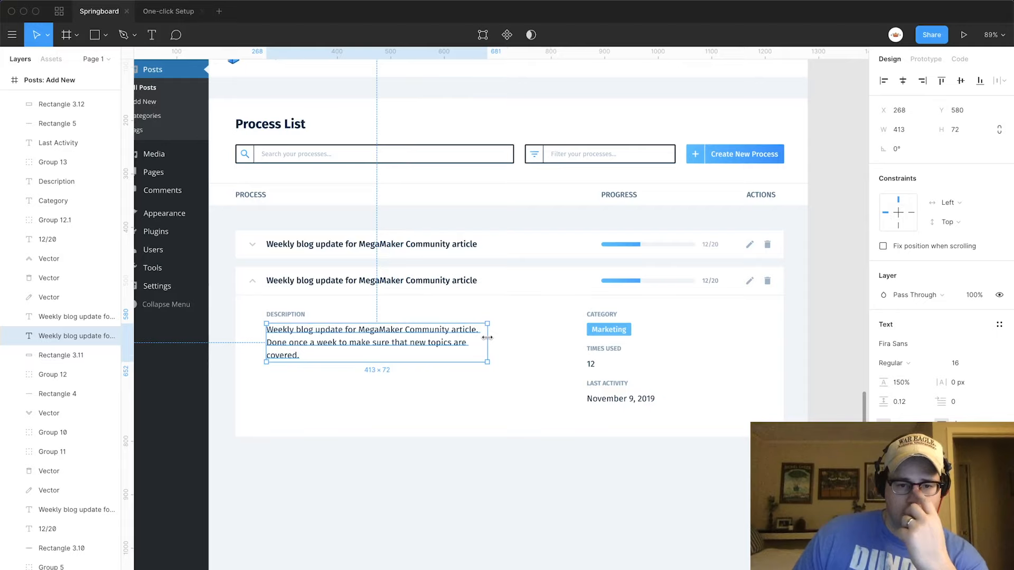
left_click(528, 351)
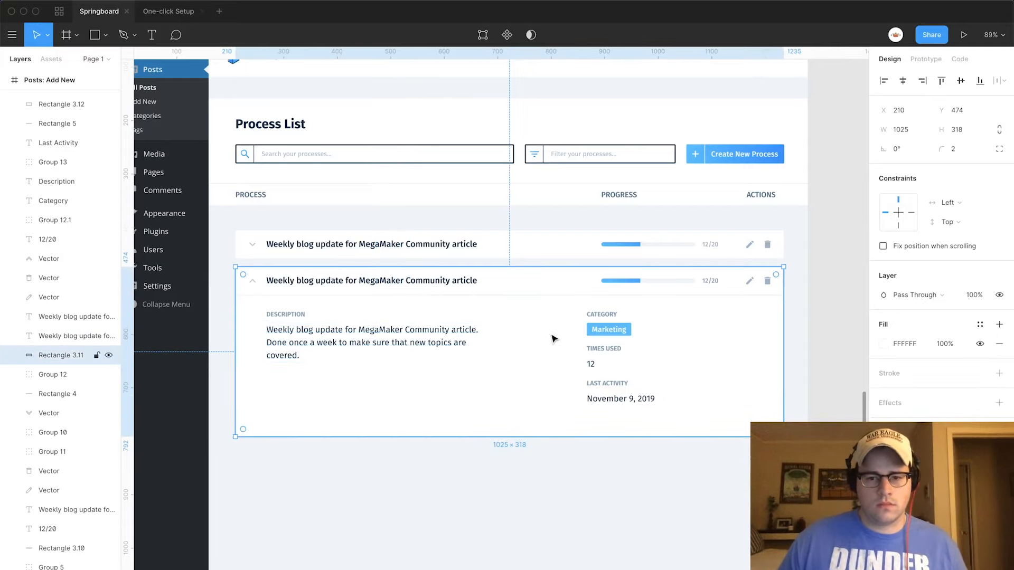
Draw a guide rectangle about 265 px high over the expanded card's body, placed at X 270 and adjusted to 901 px wide.
left_click(829, 283)
key("r")
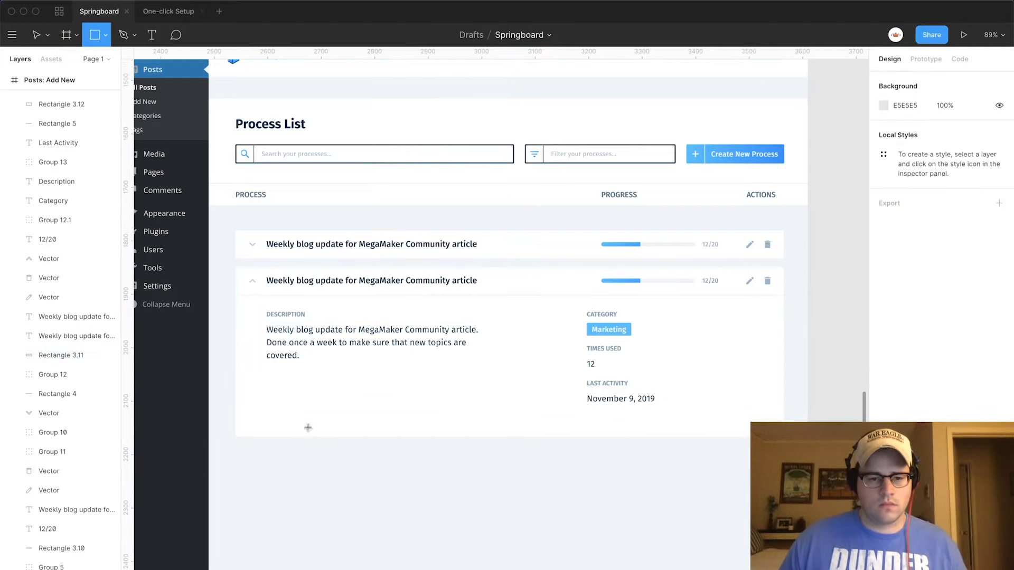
mouse_move(267, 296)
left_mouse_down()
mouse_move(374, 407)
mouse_move(750, 437)
left_mouse_up()
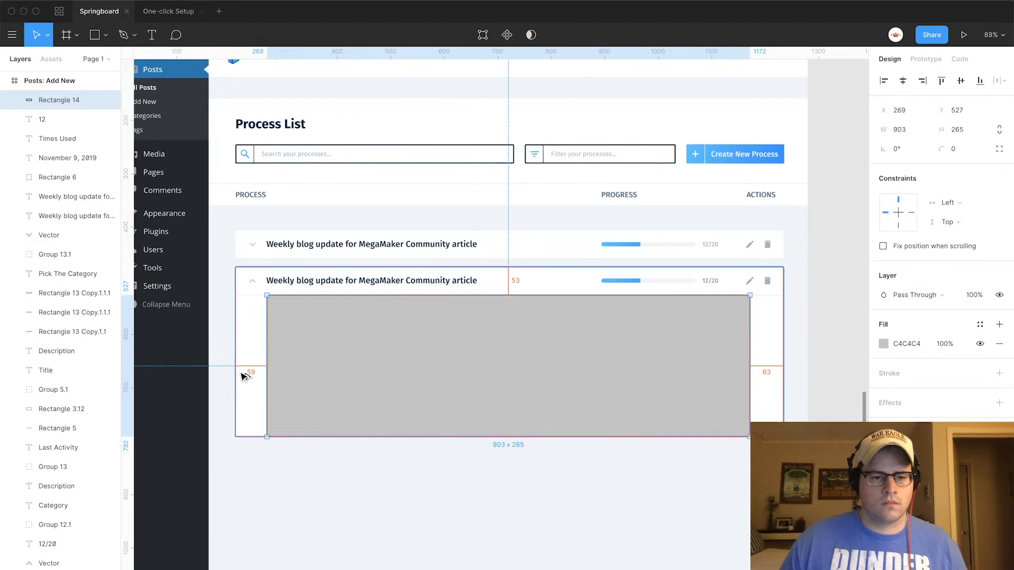
key("alt")
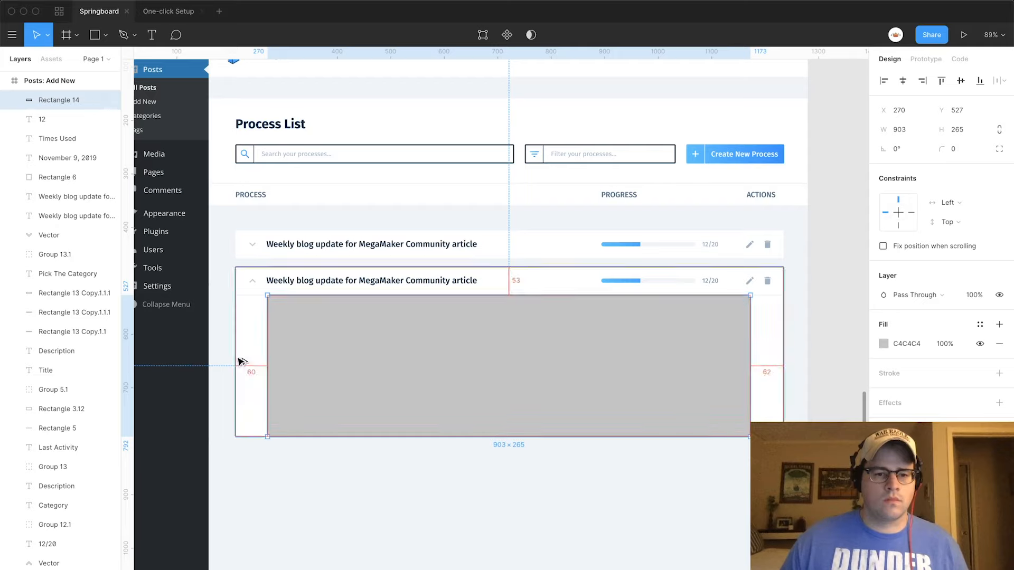
key("Down")
key("Down")
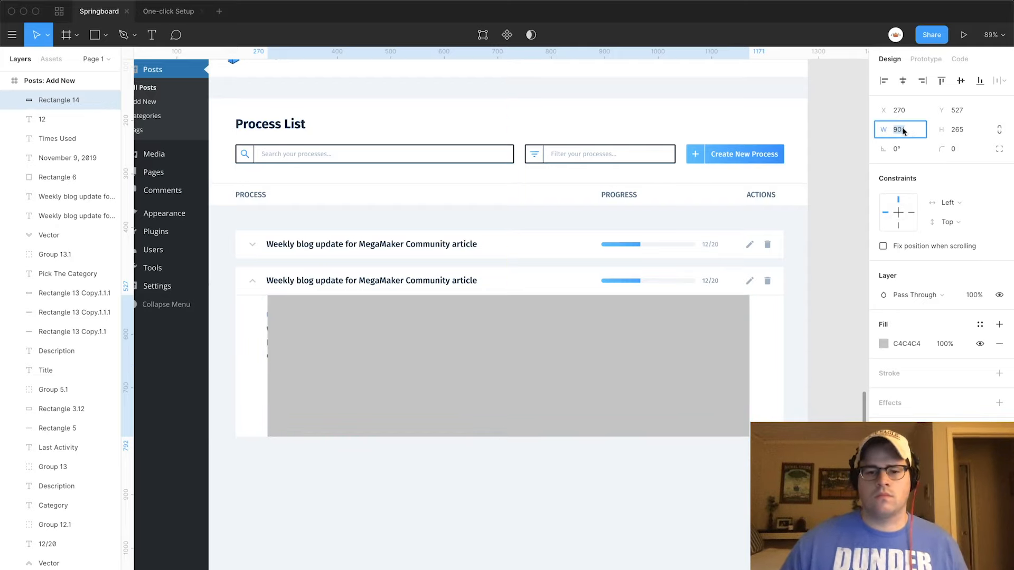
left_click(567, 508)
left_click(576, 411)
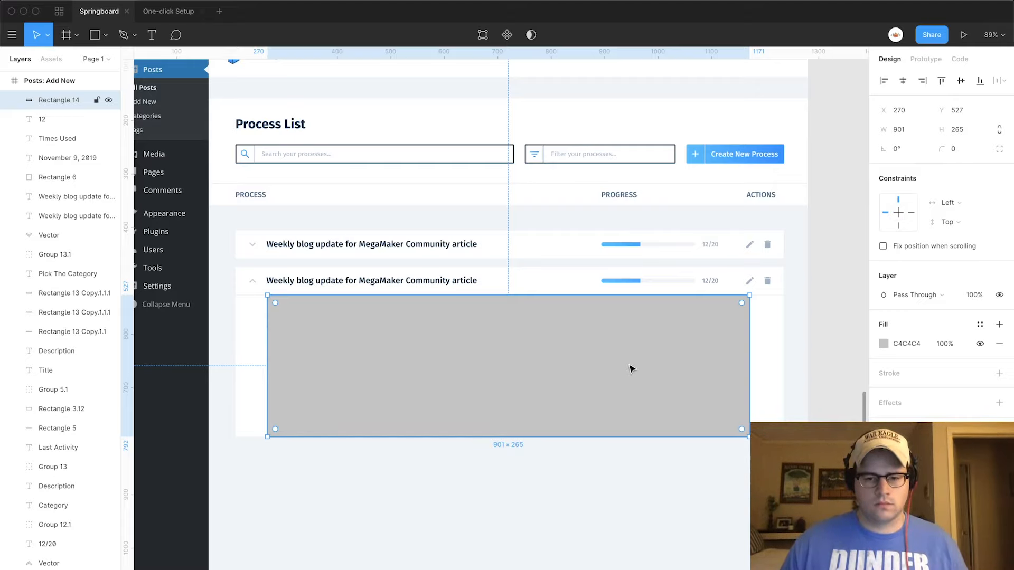
Send the grey guide rectangle backward behind the card's labels and text, keeping it just above the white card background.
key("super+bracketleft")
key("super+bracketleft")
key("super+bracketleft")
key("super+bracketleft")
key("super+bracketleft")
key("super+bracketleft")
key("super+bracketleft")
key("super+bracketleft")
key("super+bracketleft")
key("super+bracketleft")
key("super+bracketleft")
key("super+bracketleft")
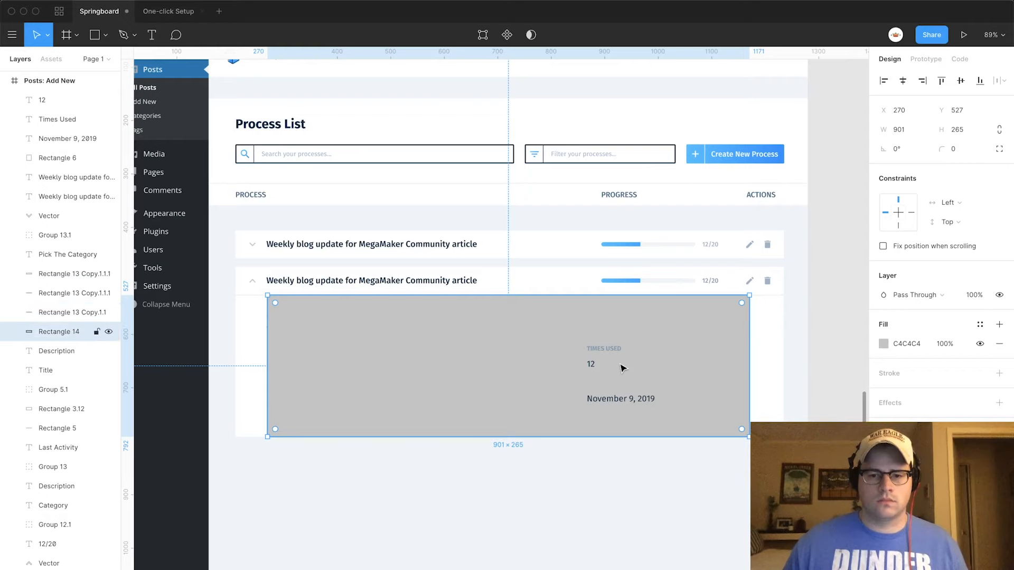
key("super+bracketleft")
key("super+bracketleft")
key("super+bracketleft")
key("super+bracketleft")
key("super+bracketleft")
key("super+bracketleft")
key("super+bracketleft")
key("super+bracketleft")
key("super+bracketleft")
key("super+bracketleft")
key("super+bracketleft")
key("super+bracketleft")
key("super+bracketleft")
key("super+bracketleft")
key("super+bracketleft")
key("super+bracketleft")
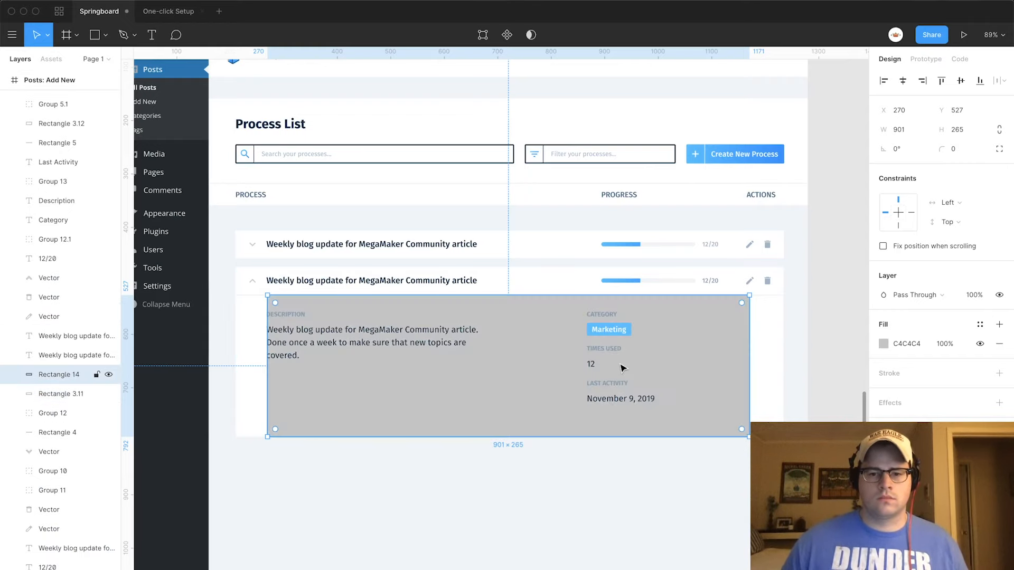
Duplicate the grey guide rectangle and set the copy's width to 905 px.
key("super+d")
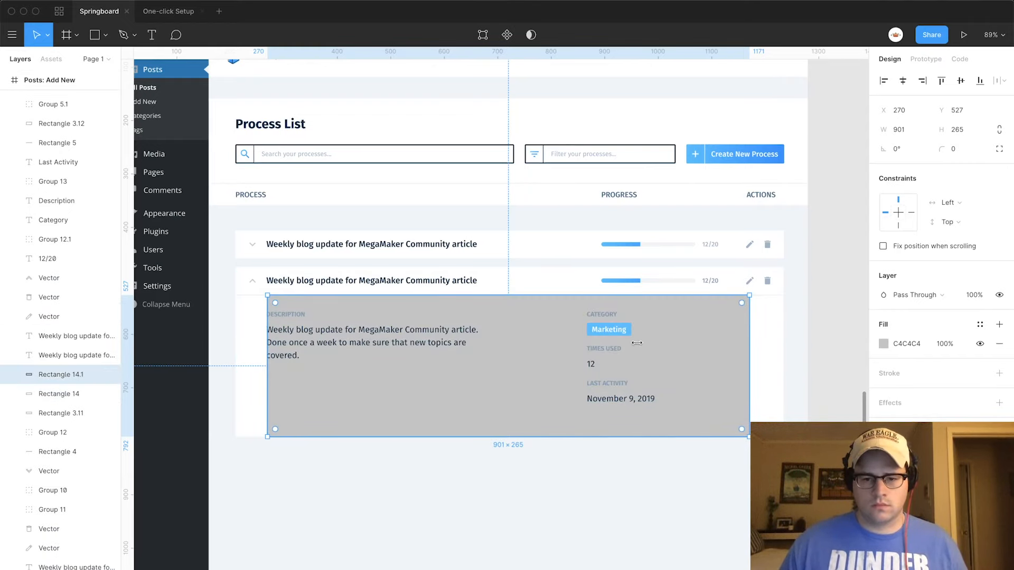
left_click_drag(637, 343, 513, 348)
key("super+z")
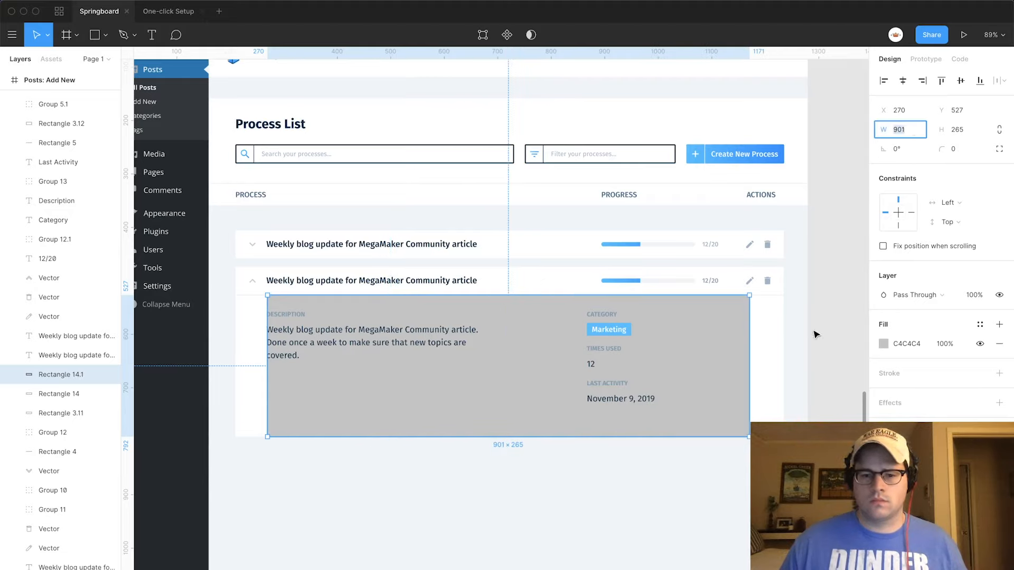
left_click(770, 354)
left_click(732, 358)
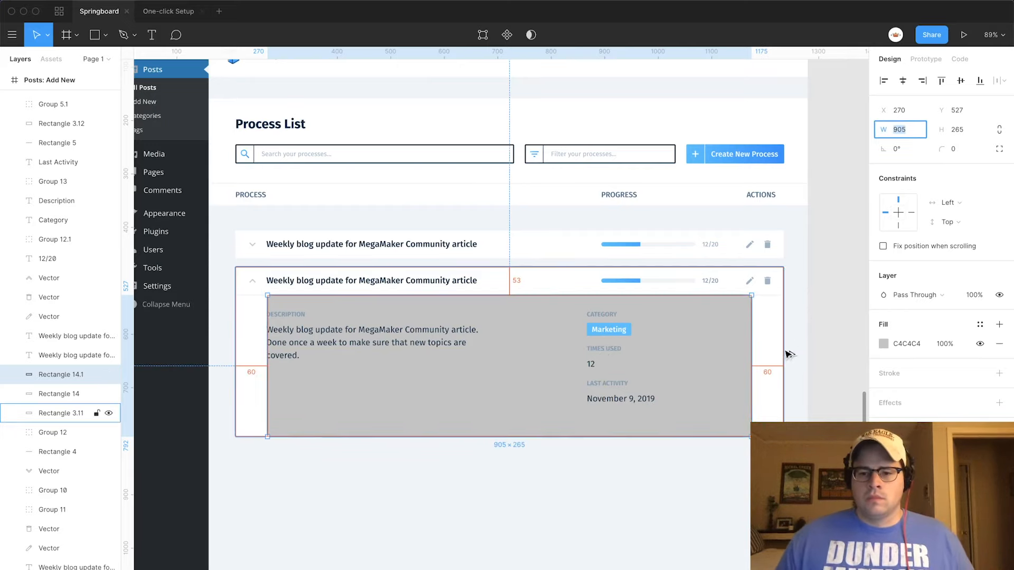
Delete the original guide rectangle and halve the width of the remaining copy to 452.5 px.
left_click(68, 396)
key("Delete")
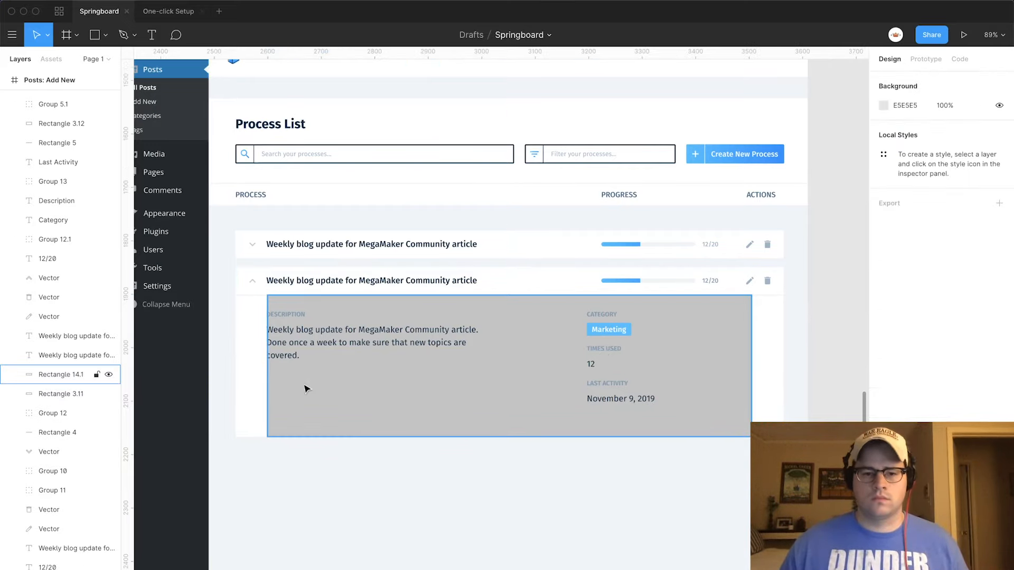
left_click(325, 392)
left_click(915, 131)
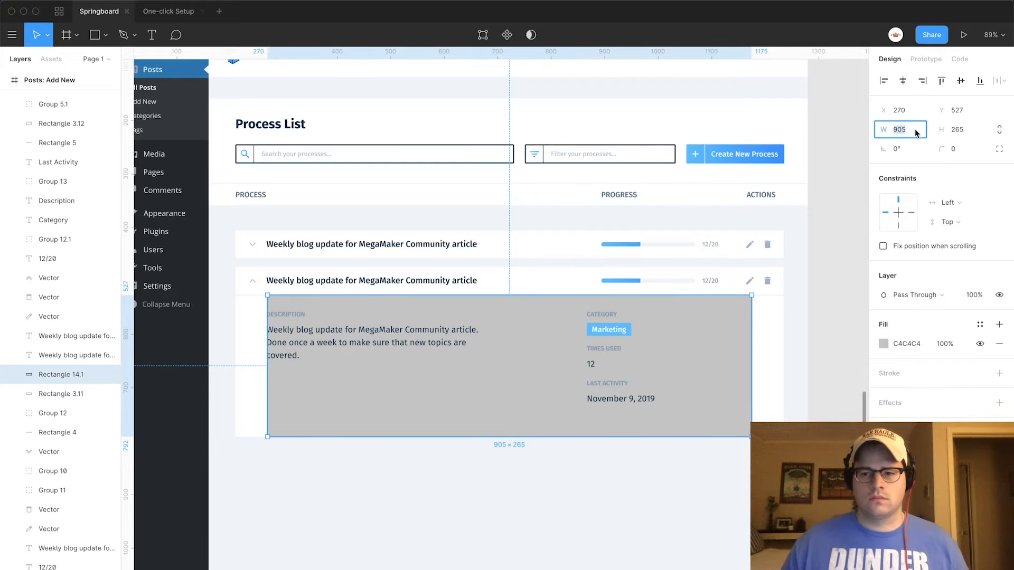
type("/2")
key("Return")
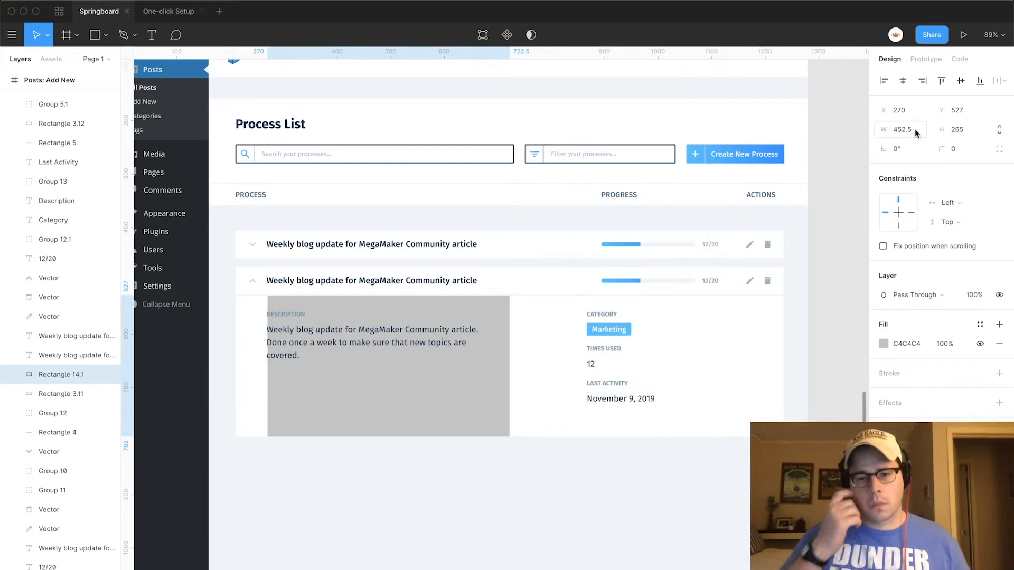
Widen the description paragraph to the guide rectangle's right edge and shift it with its label to X 270.
left_click(475, 342)
left_click_drag(482, 343, 511, 342)
left_click(567, 332)
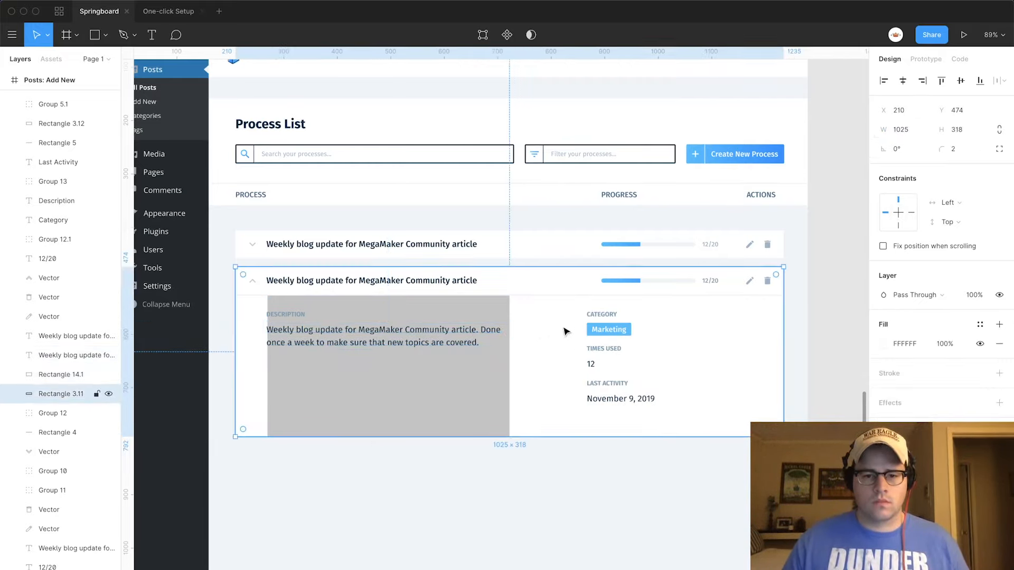
left_click(280, 335)
left_click(285, 315, "shift")
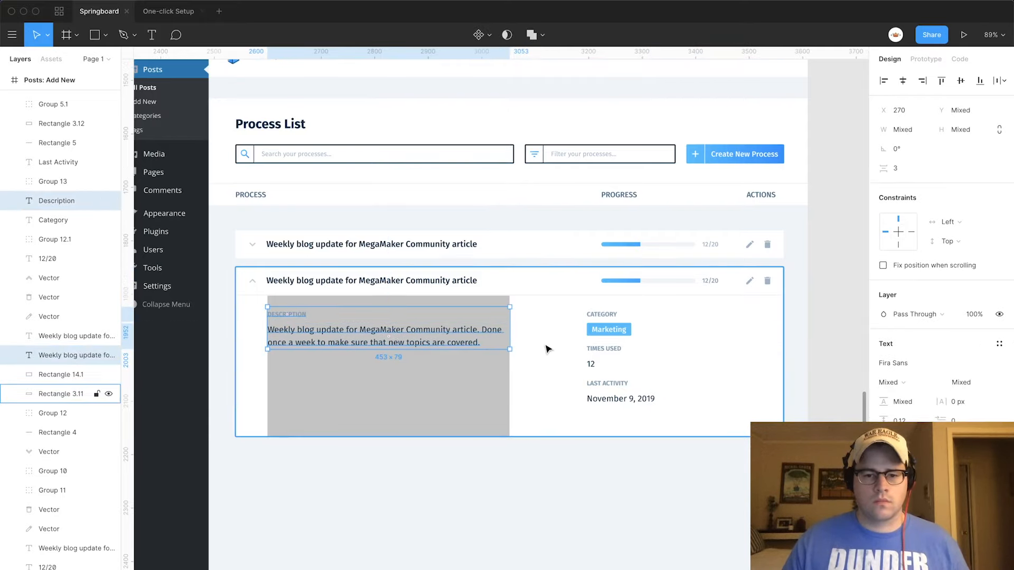
Move the Category label and Marketing tag closer to the description at X 751, and delete the grey guide rectangle.
left_click(602, 315)
left_click(609, 329, "shift")
left_click_drag(604, 319, 545, 320)
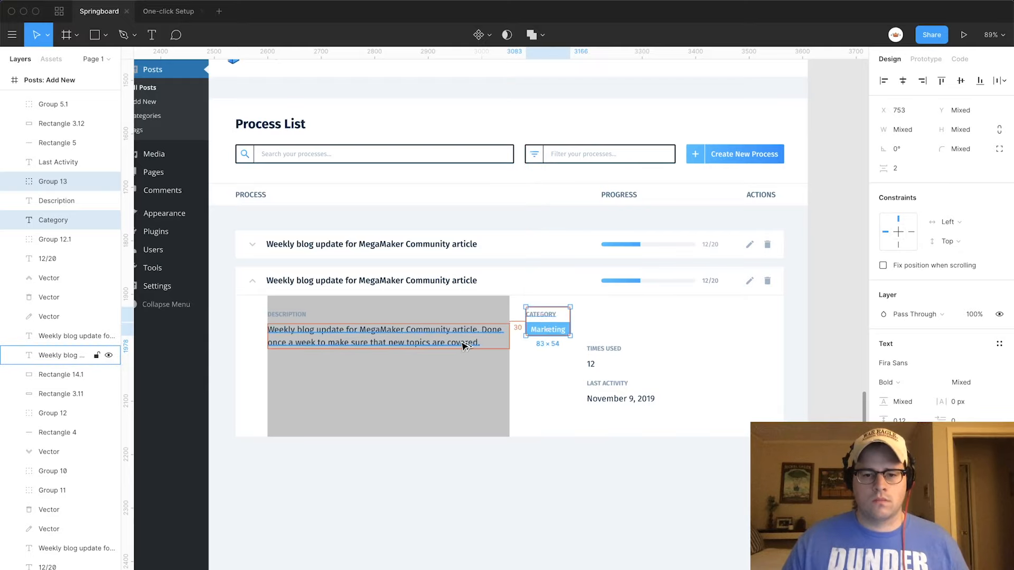
key("Left")
key("Left")
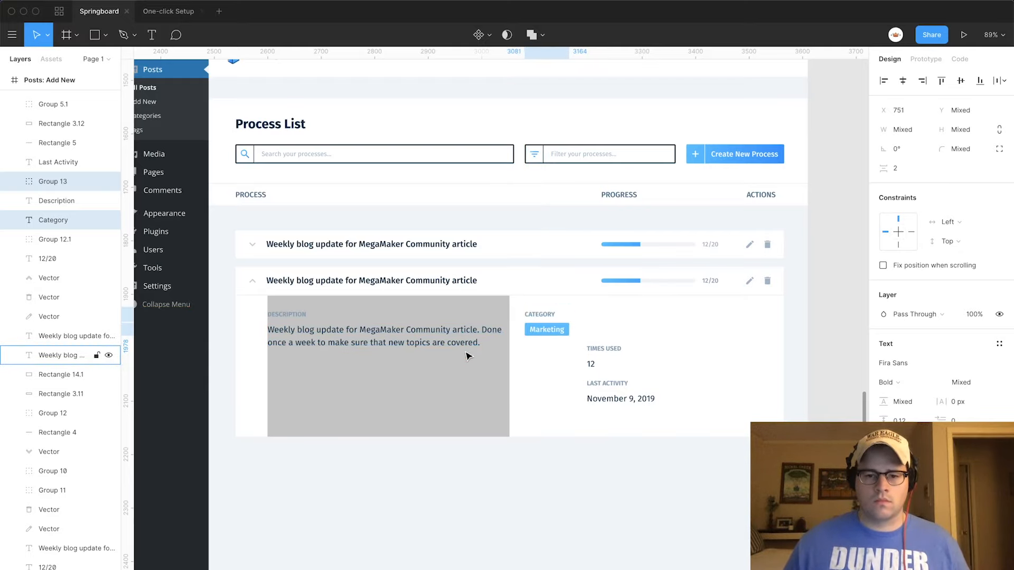
left_click(467, 357)
key("Escape")
Move the Times Used label and its value 12 up beside the Category column, keeping them at X 867.
left_click(590, 359)
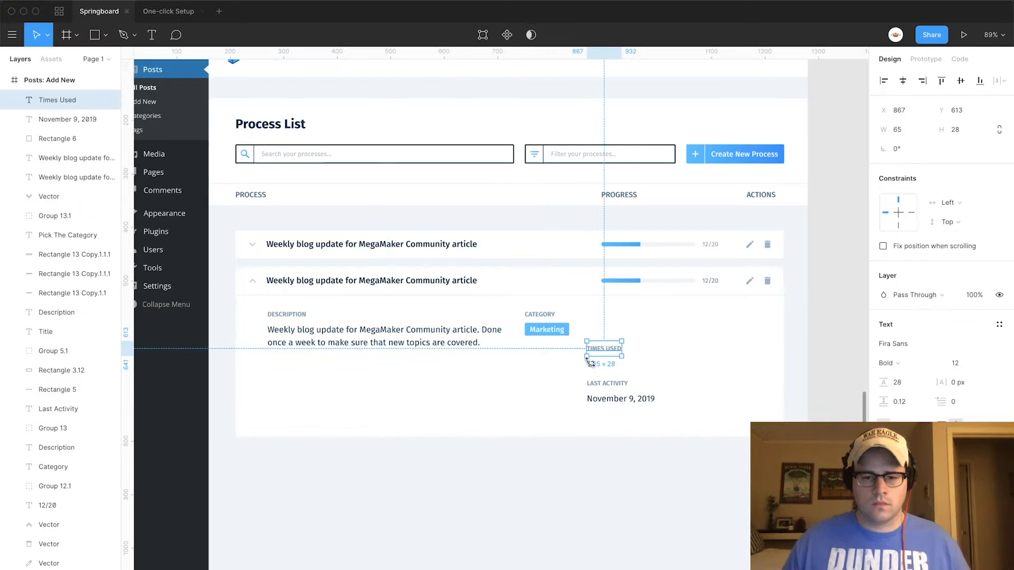
left_click(590, 363, "shift")
left_click_drag(590, 363, 606, 319)
left_click(592, 332)
left_click(471, 335)
left_click(592, 330)
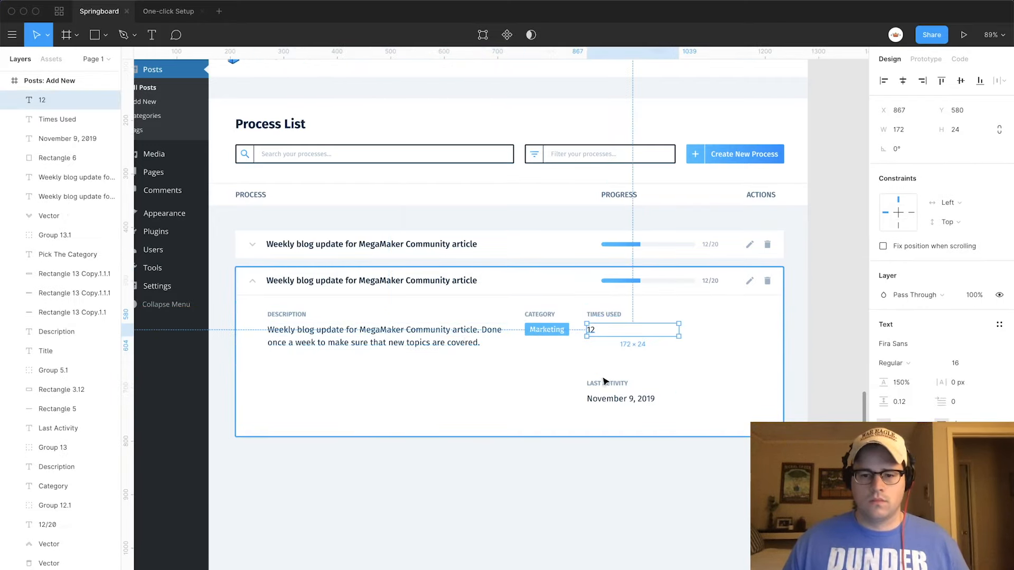
Move the Last Activity label and its date up into the same row beside Times Used, at about X 965.
left_click(606, 381)
left_click(608, 400, "shift")
left_click_drag(608, 400, 660, 317)
left_click(602, 316)
left_click(593, 331, "shift")
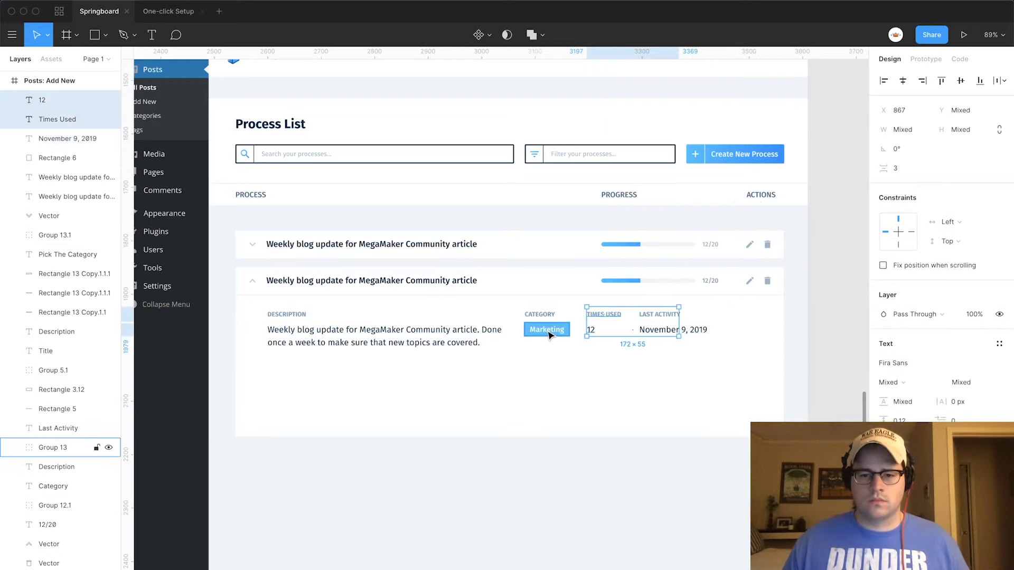
Shift the Last Activity label and its date further right to X 1003.
left_click(657, 314)
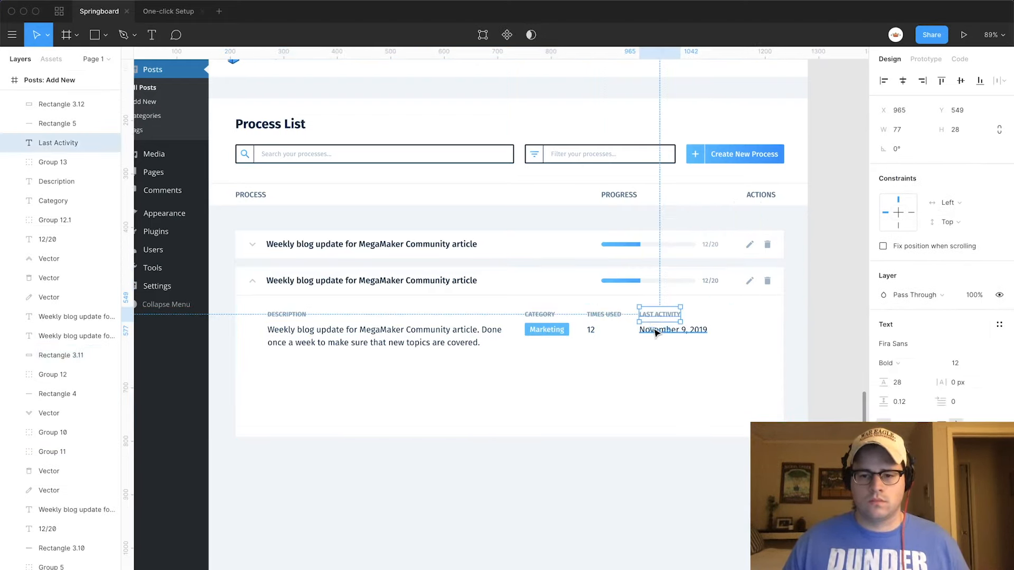
left_click(655, 331, "shift")
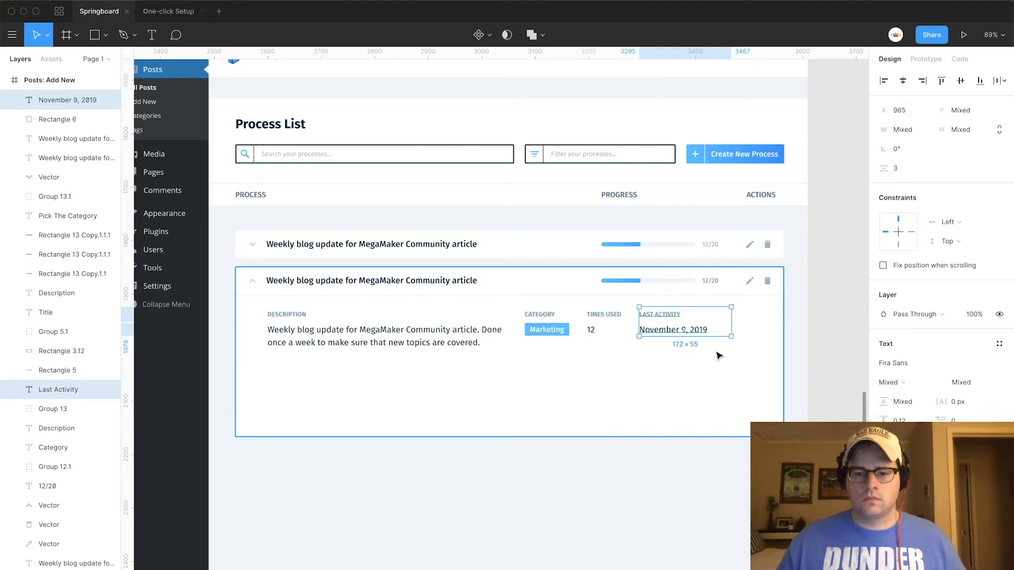
left_click_drag(680, 328, 691, 328)
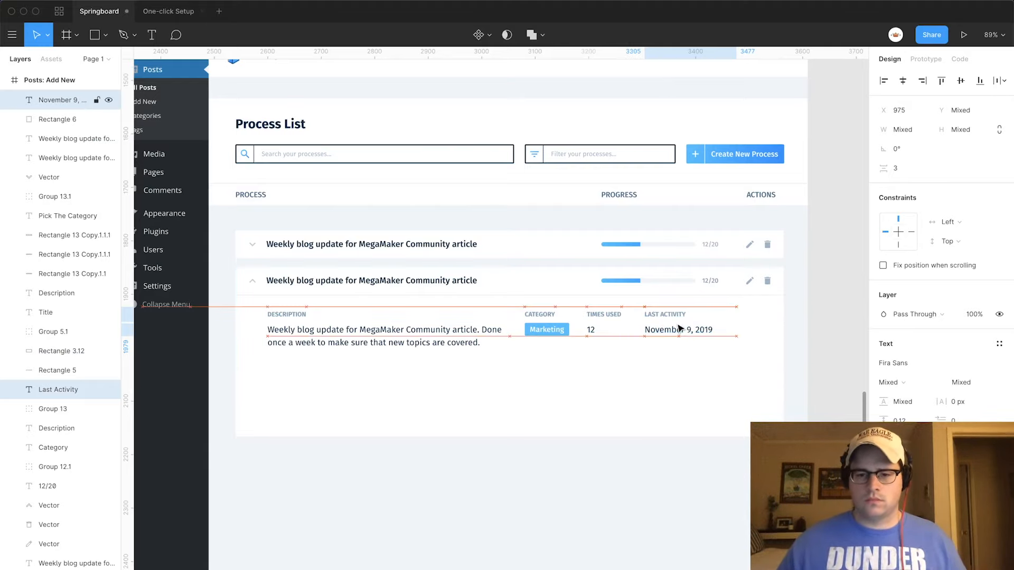
key("shift+Right")
key("shift+Right")
key("Left")
key("Left")
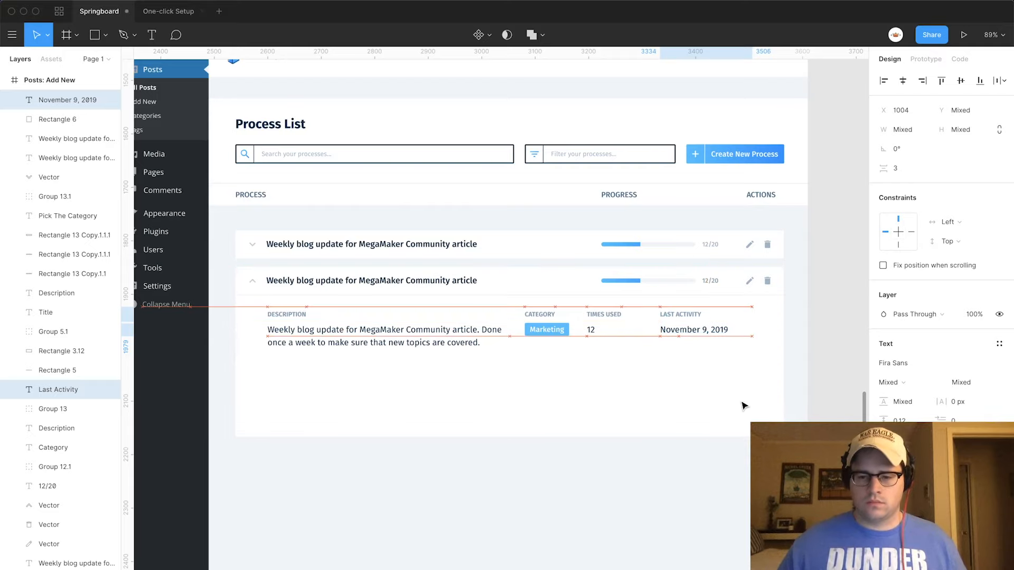
Replace the Last Activity date with the short format 11/09/2019.
double_click(696, 329)
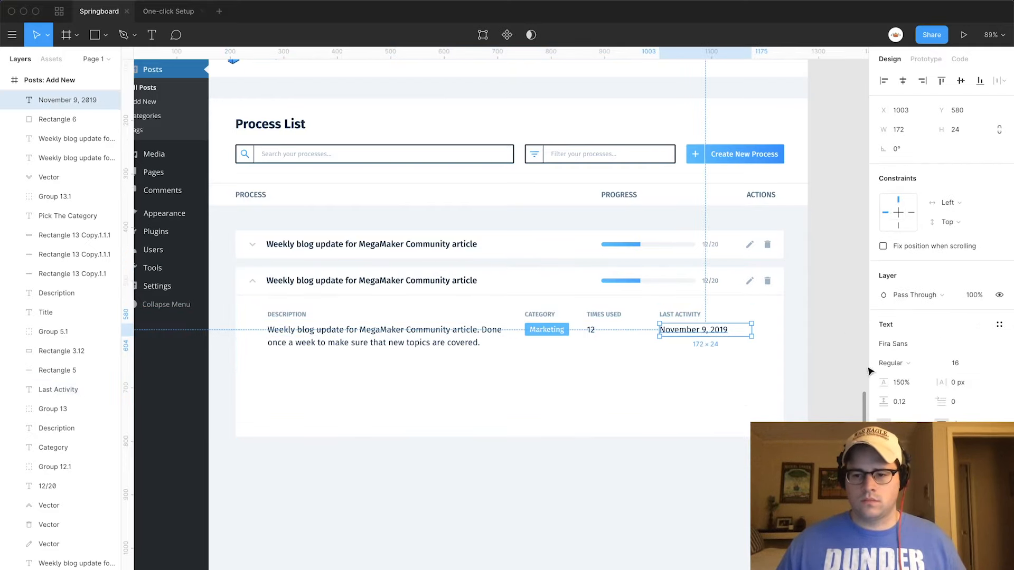
left_click(1000, 421)
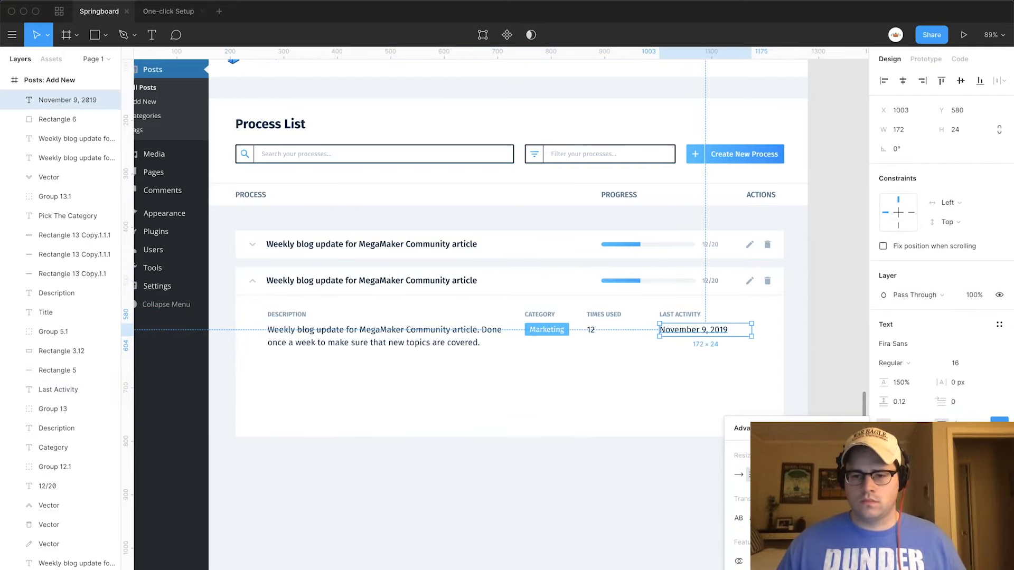
key("Return")
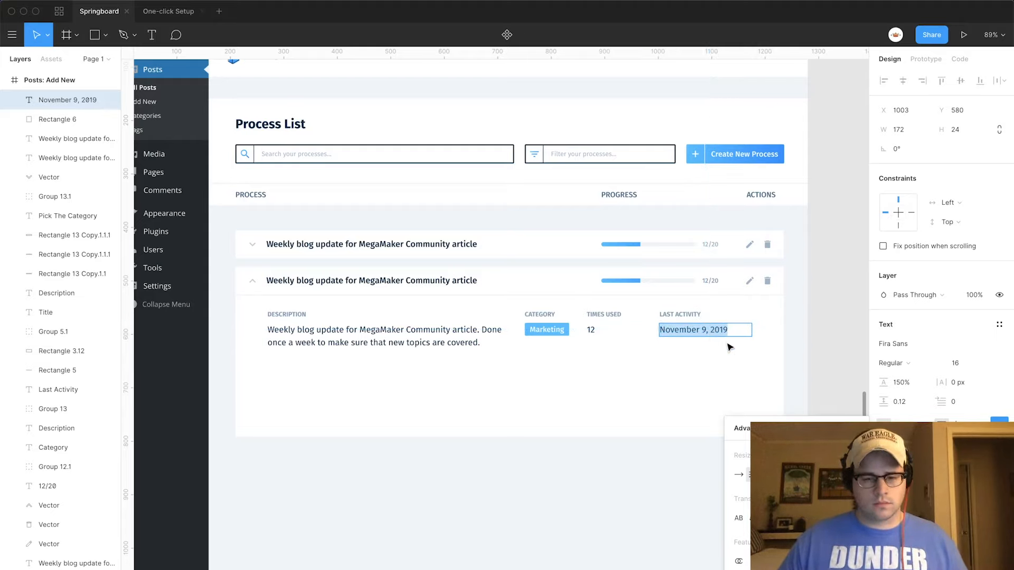
type("11/09/")
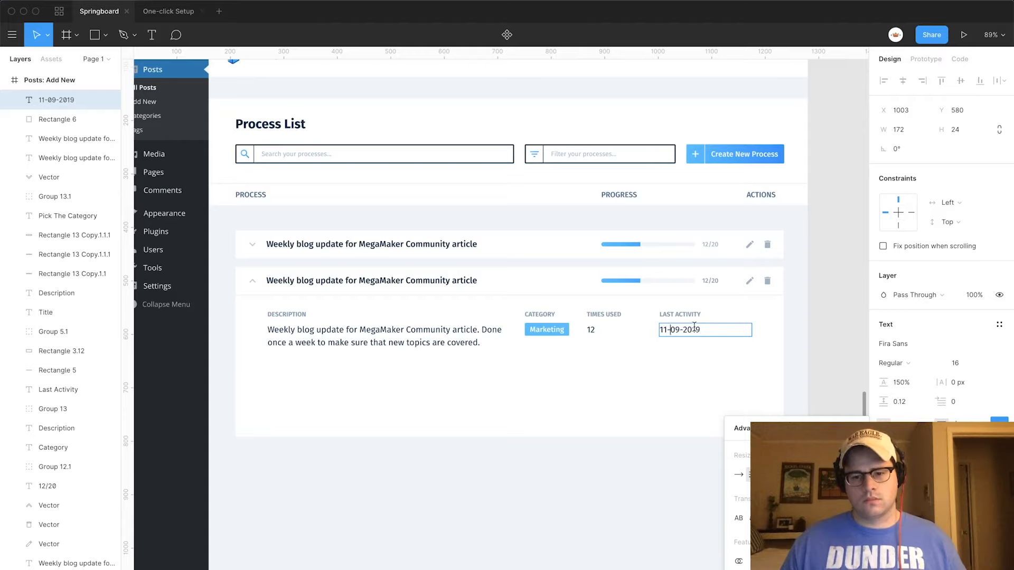
key("Escape")
left_click(713, 358)
Make the Last Activity date's text box fit its text width automatically, and select the Last Activity label.
left_click(692, 335)
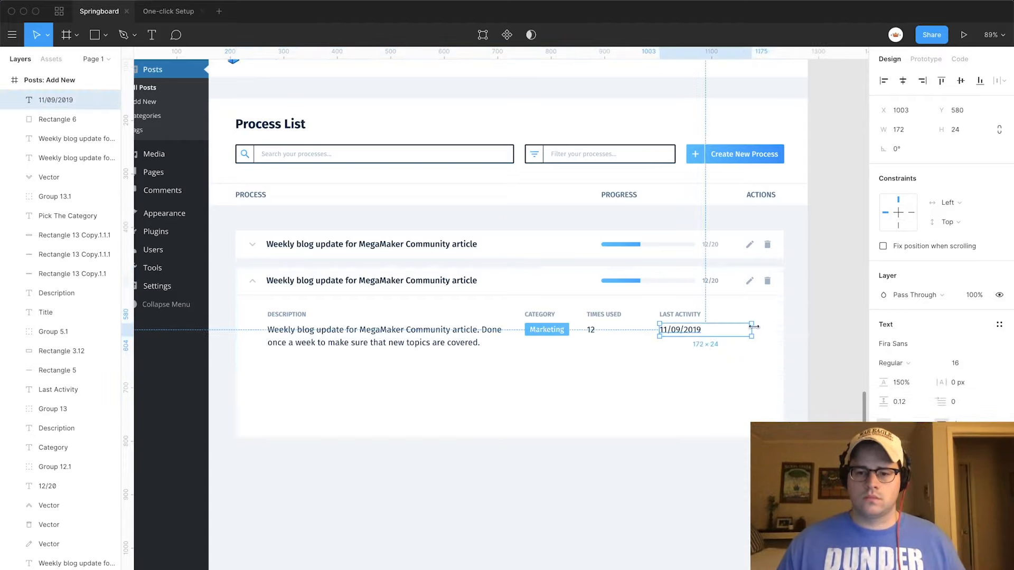
left_click(999, 422)
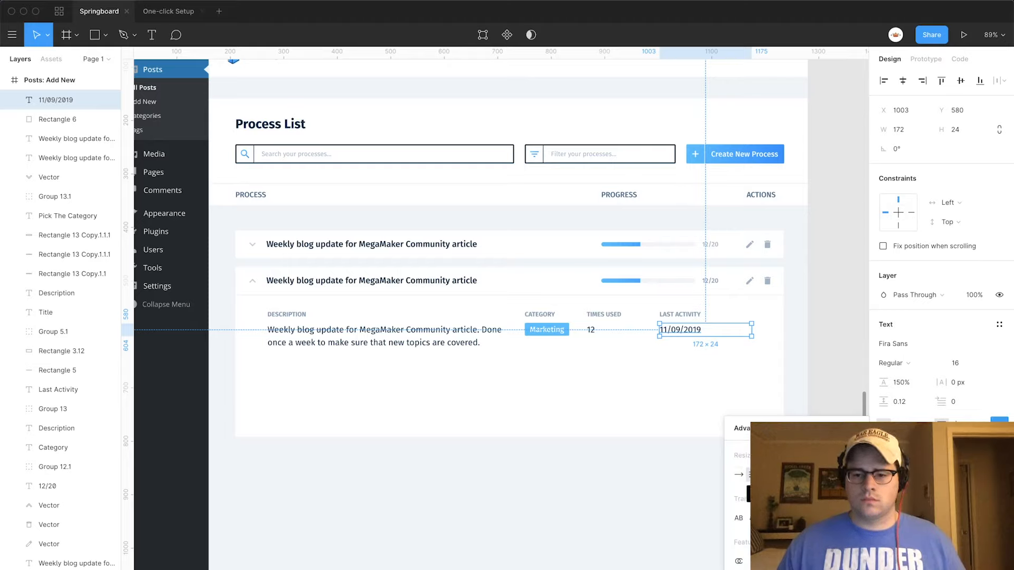
left_click(739, 475)
key("Escape")
left_click(697, 315)
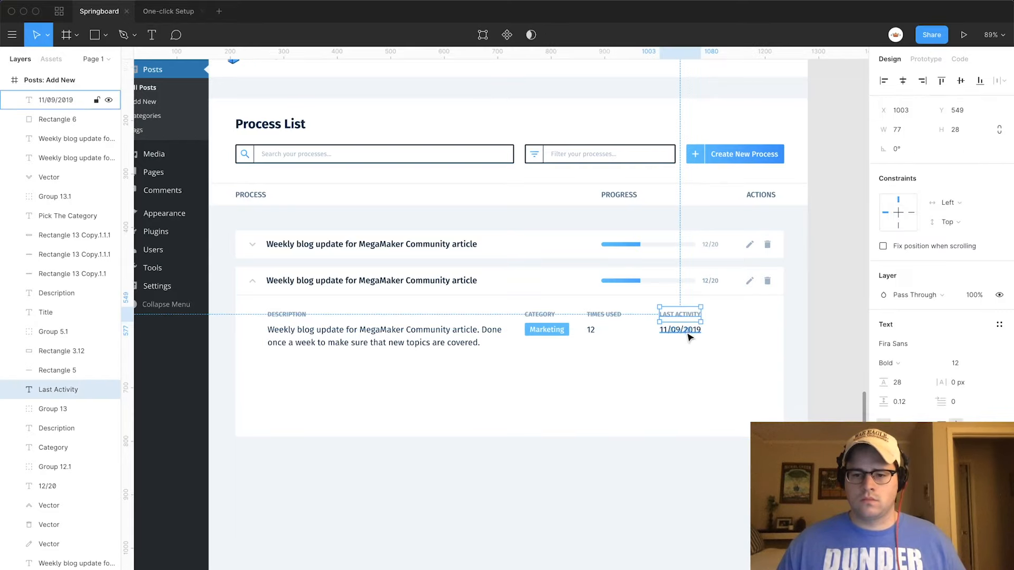
Shift the Last Activity label and its date right to X 1013 and group them together.
left_click(689, 333, "shift")
key("alt")
key("shift+Right")
key("super+g")
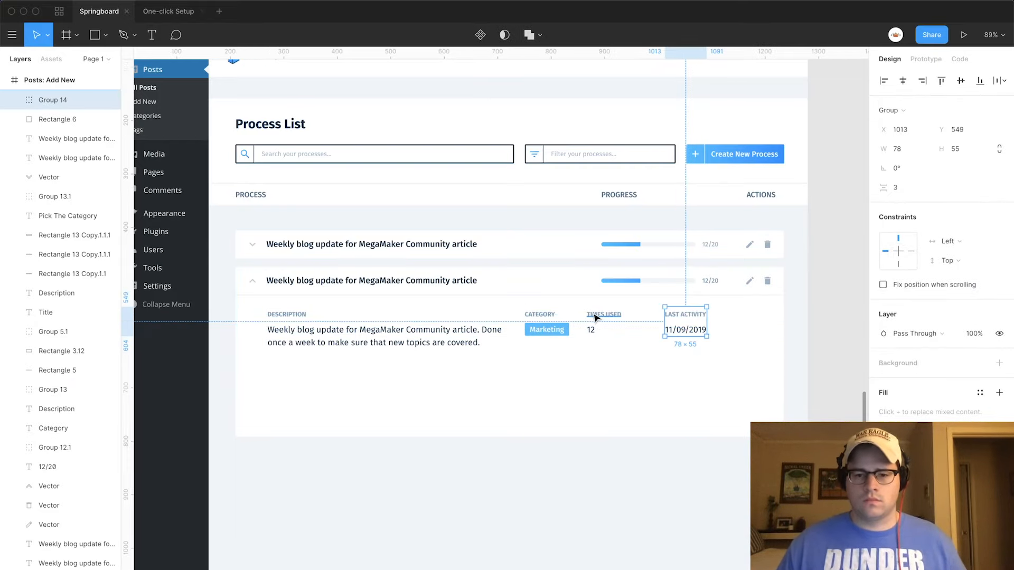
Make the Times Used value's text box fit its width automatically, and group the value with the Times Used label.
left_click(595, 316)
left_click(595, 331, "shift")
left_click(604, 338)
left_click(594, 331)
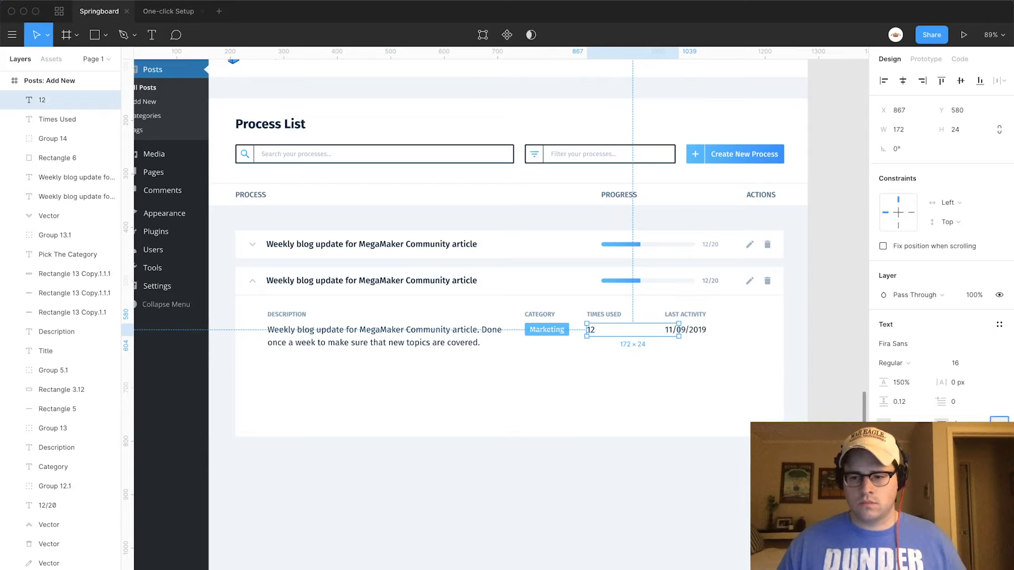
left_click(999, 422)
left_click(738, 475)
left_click(612, 317, "shift")
key("super+g")
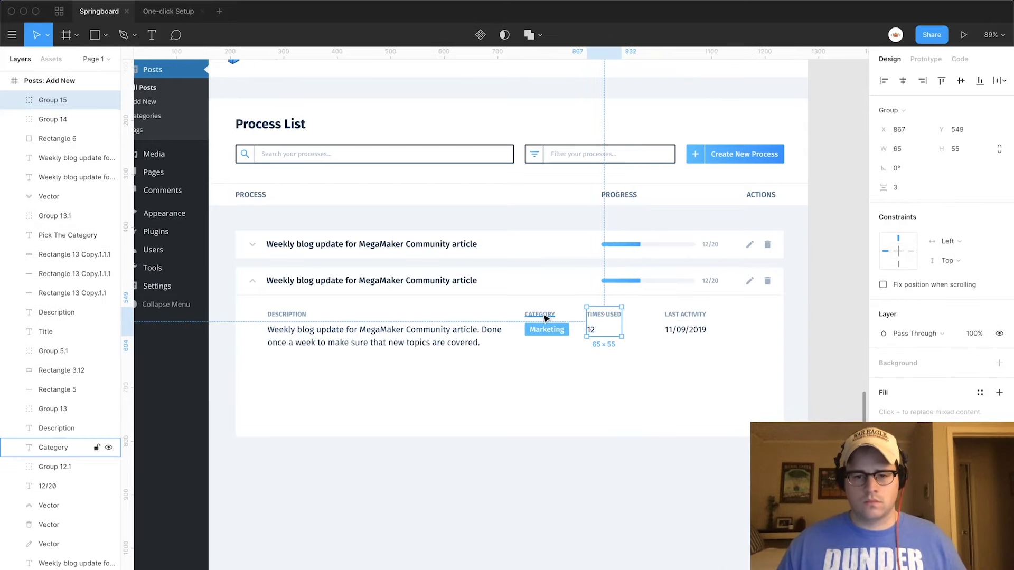
Group the Category label with its Marketing tag in the expanded card.
left_click(545, 317)
left_click(545, 330, "shift")
key("super+g")
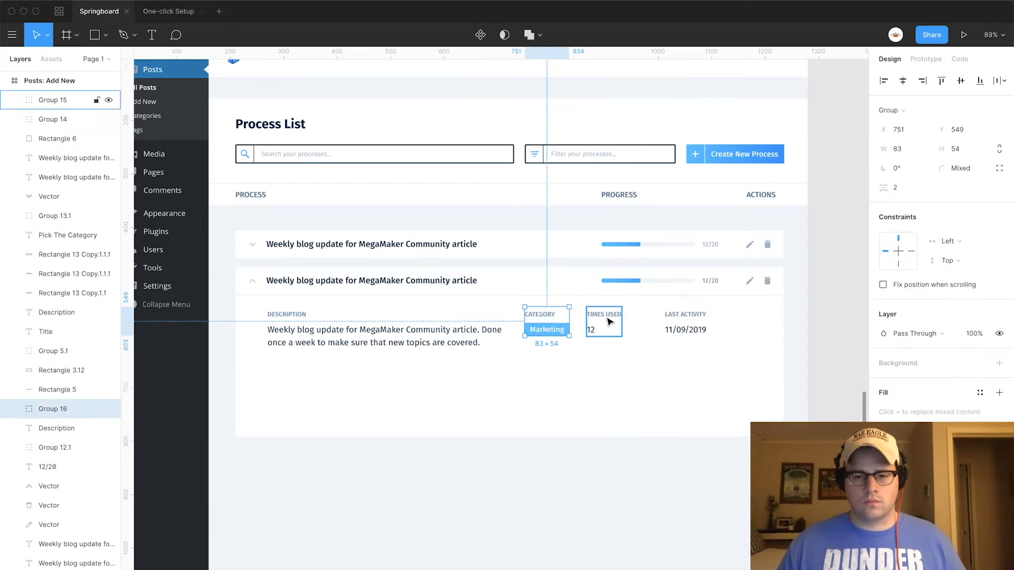
Move the Last Activity group right to X 1097 in the expanded card.
left_click(692, 324)
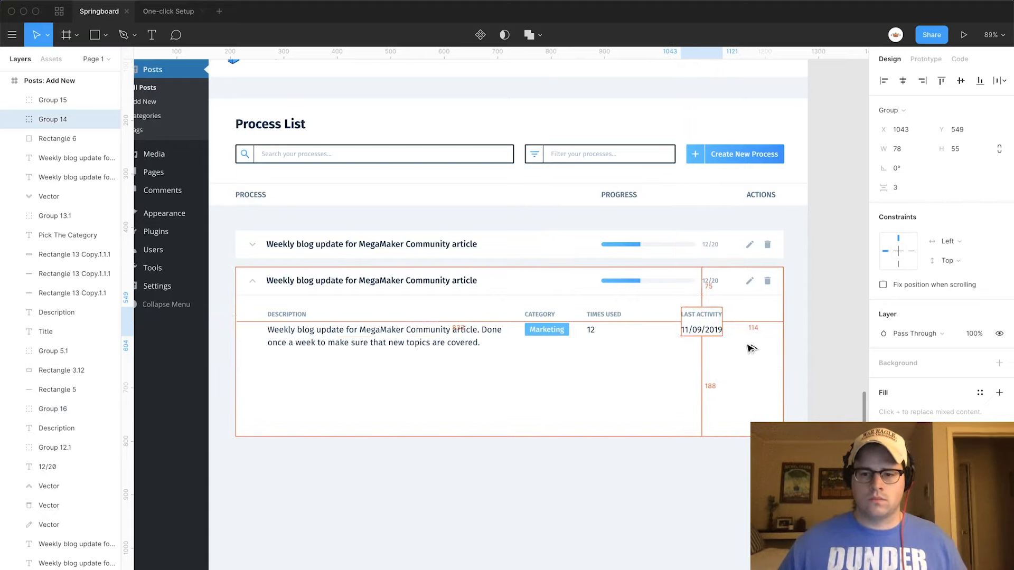
key("shift+Right")
key("shift+Right")
key("shift+Right")
key("shift+Right")
key("shift+Right")
key("Right")
key("Right")
key("Right")
key("Right")
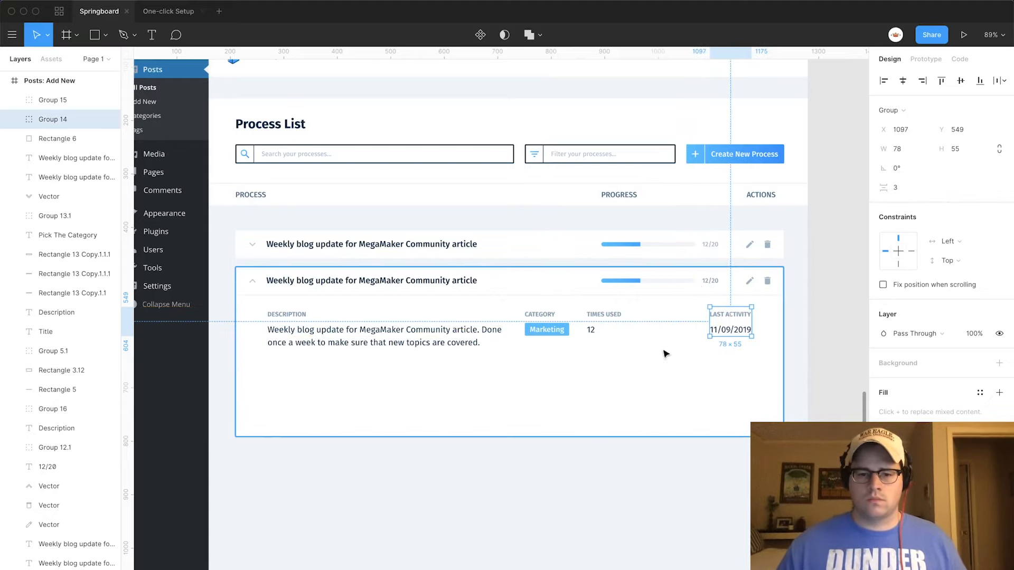
Distribute the Category, Times Used and Last Activity groups with equal horizontal spacing.
left_click(601, 319, "shift")
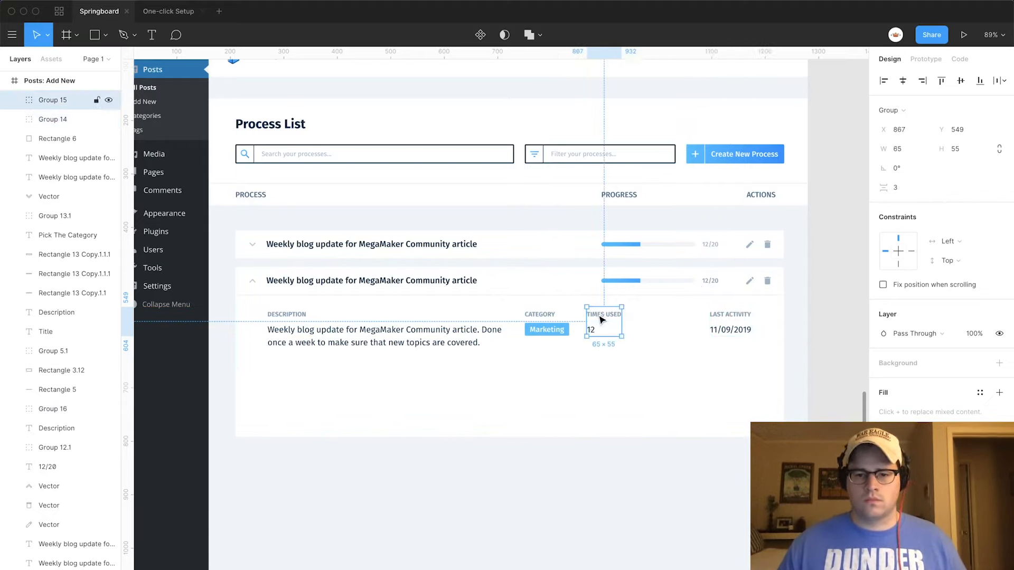
left_click(536, 328, "shift")
left_click(694, 332, "shift")
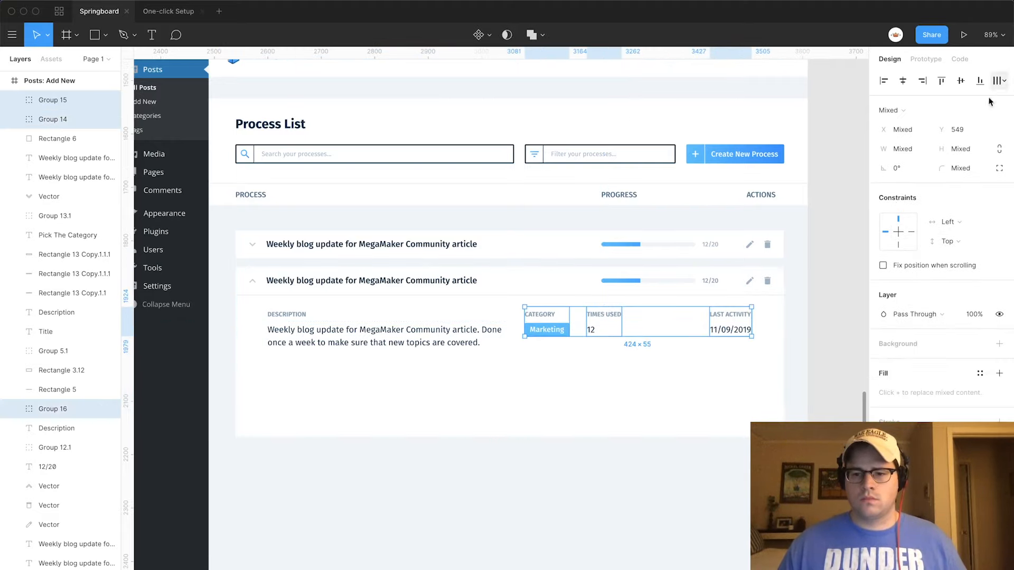
left_click(1001, 82)
left_click(906, 134)
left_click(790, 323)
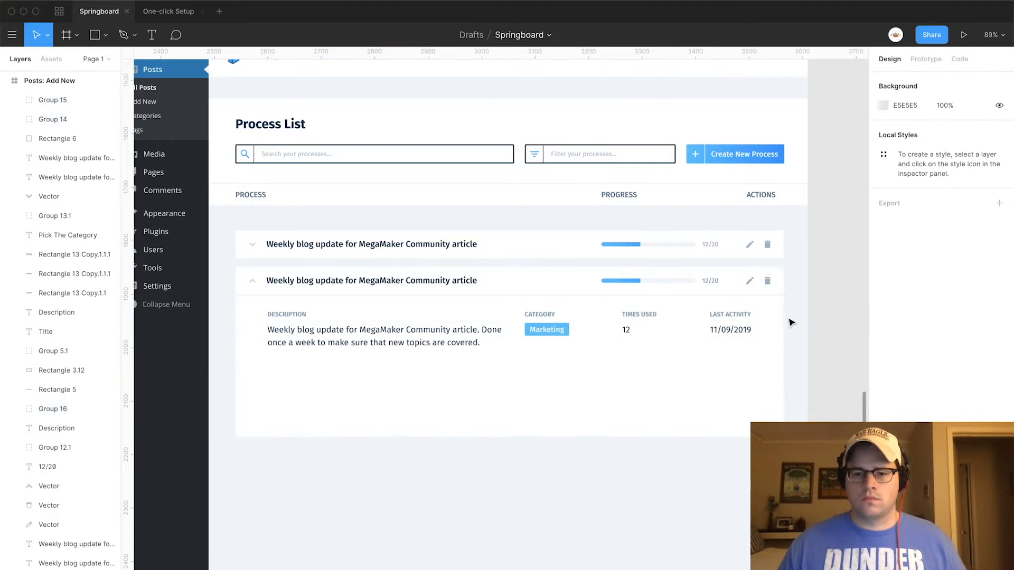
Shift the Category group right to X 771 and redistribute the three detail groups with equal horizontal spacing.
left_click(547, 330)
key("shift+Right")
key("shift+Right")
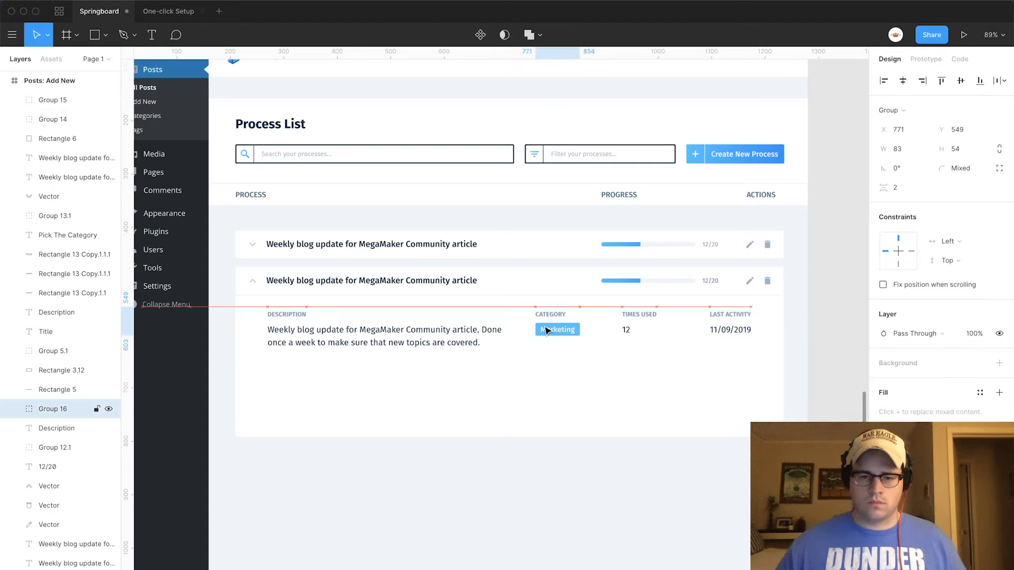
key("alt")
left_click(629, 325, "shift")
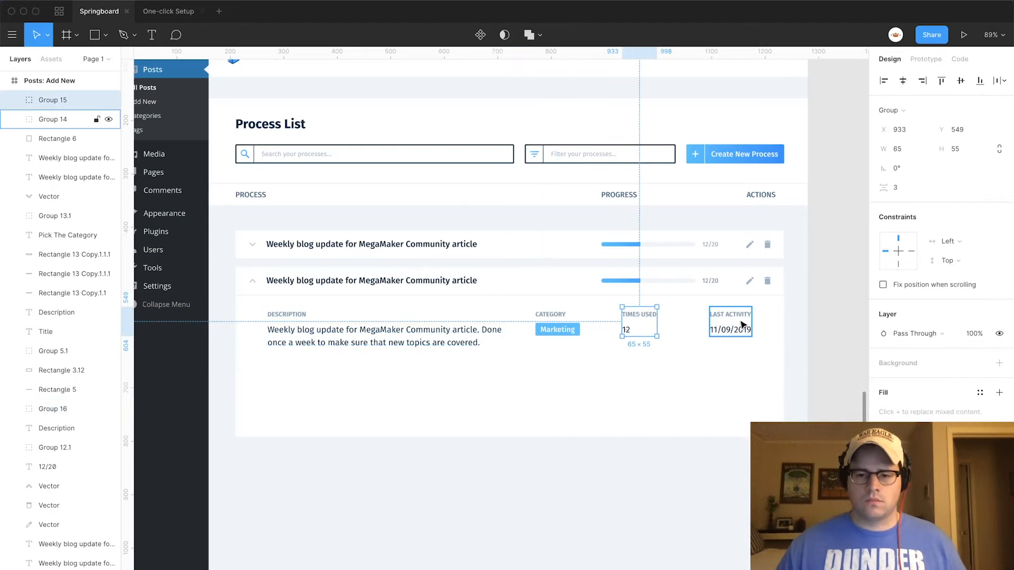
left_click(728, 322, "shift")
left_click(1003, 84)
left_click(906, 132)
left_click(815, 309)
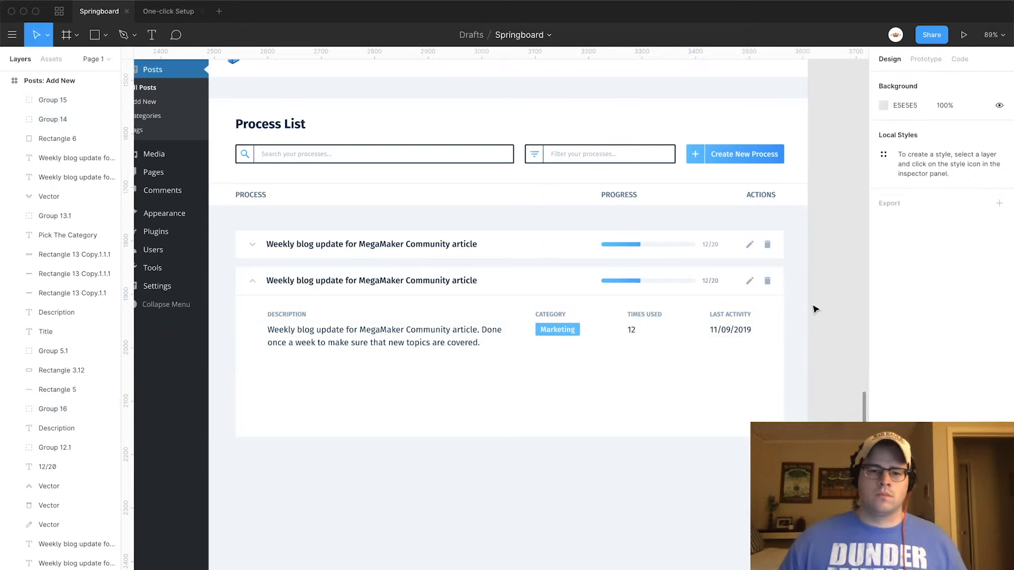
Shorten the expanded process card's white background to a height of 187.
left_click(597, 428)
left_click_drag(597, 436, 608, 366)
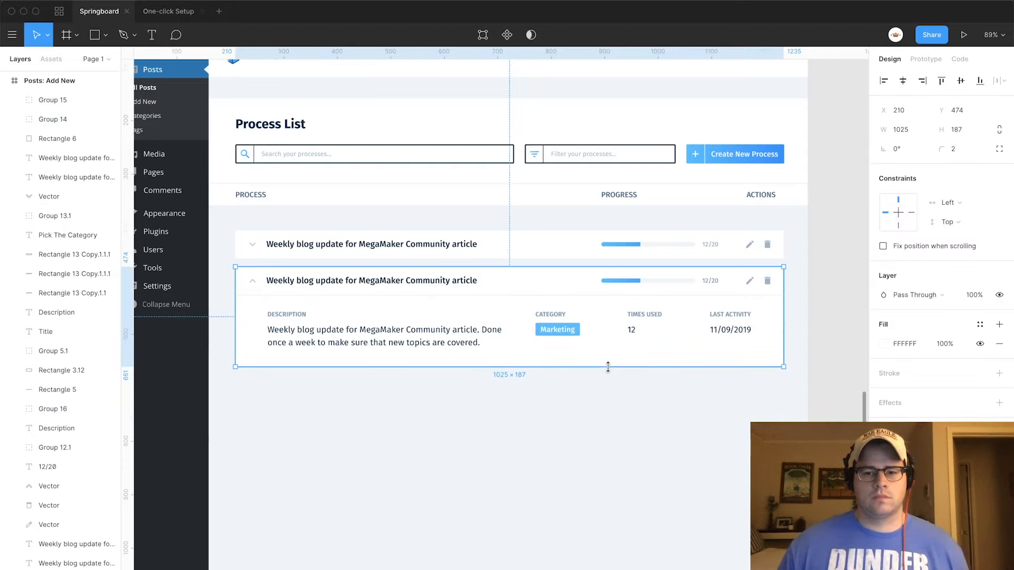
left_click(592, 413)
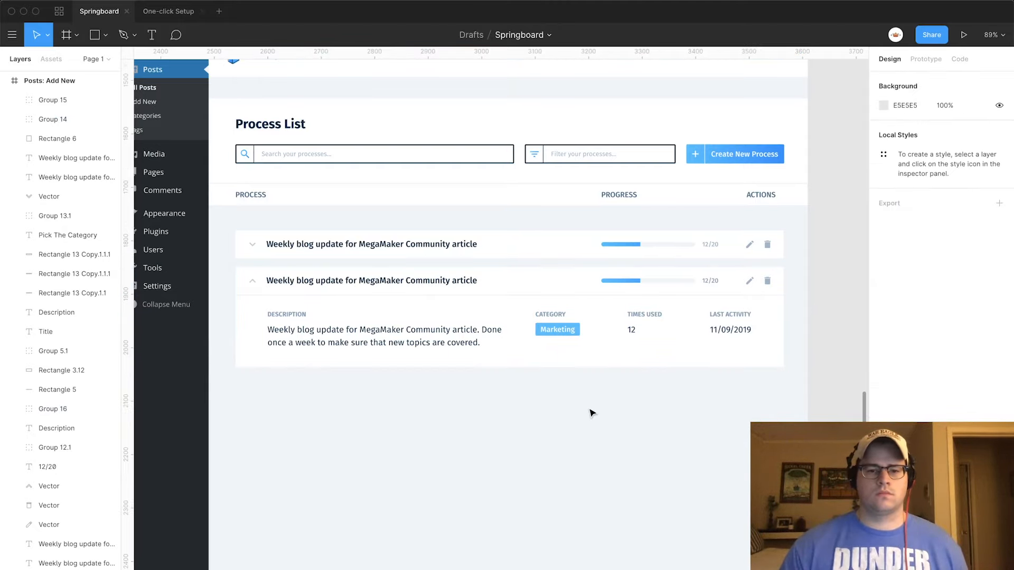
Extend the In Progress task card on the Process Tracker screen to a height of 347.
scroll(592, 413, "down", 3)
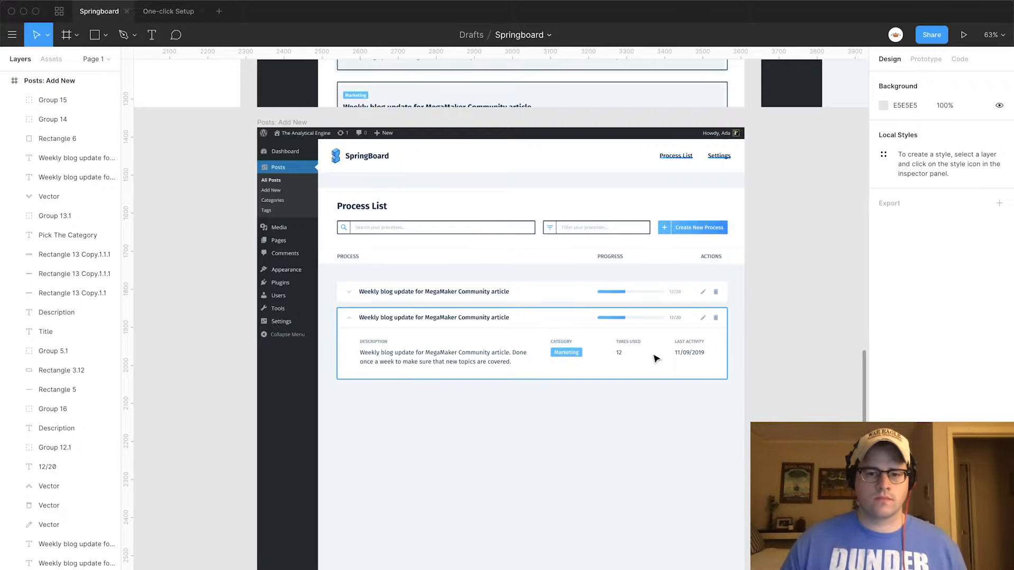
scroll(617, 381, "up", 10)
scroll(617, 381, "right", 8)
scroll(618, 384, "up", 5)
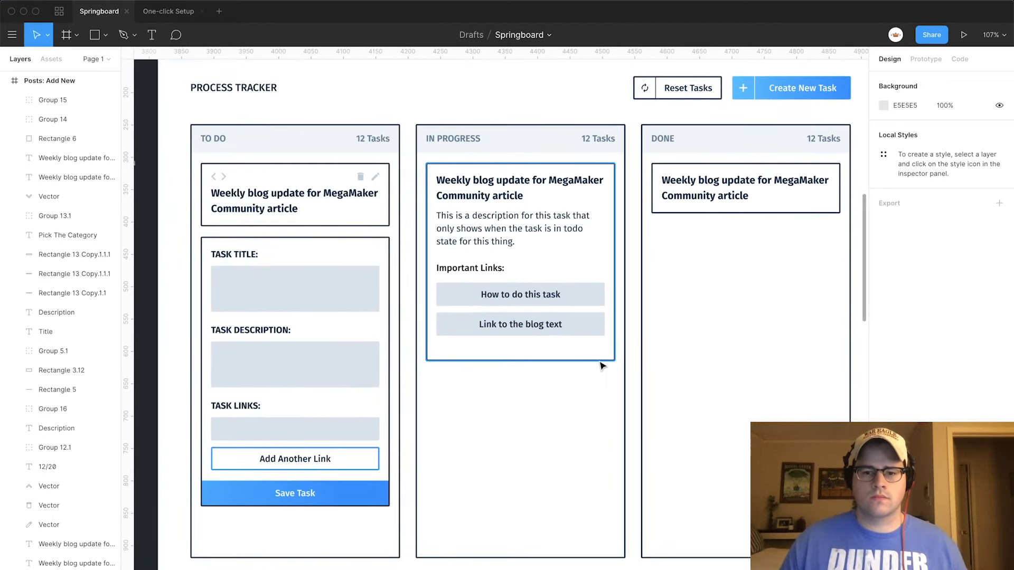
left_click(600, 358)
left_click_drag(598, 360, 599, 384)
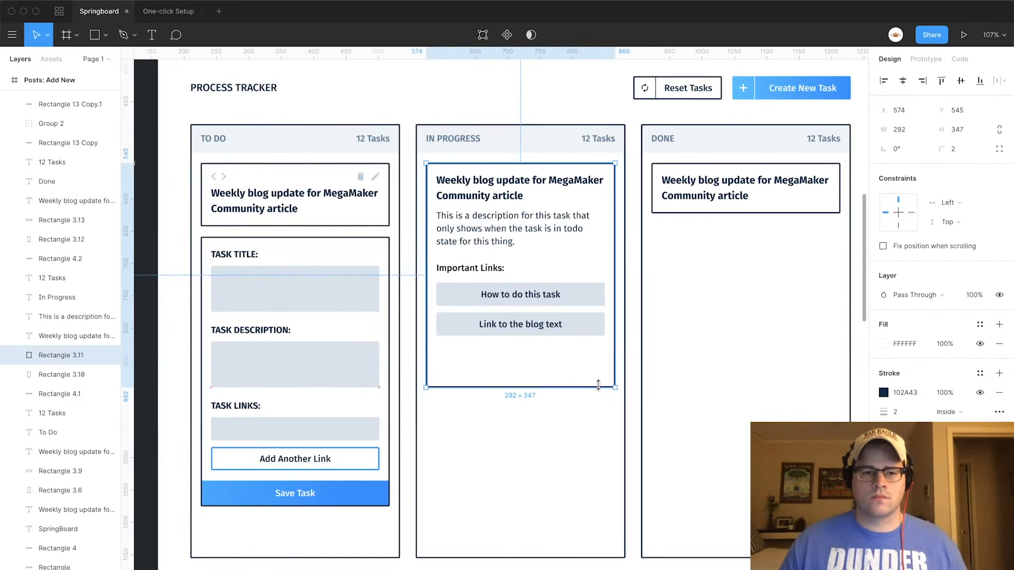
Move the In Progress card's title, description, Important Links label and both link buttons down, aligning the title with the To Do card's title.
left_click(294, 194)
left_click(470, 191)
left_click(477, 222, "shift")
left_click(481, 268, "shift")
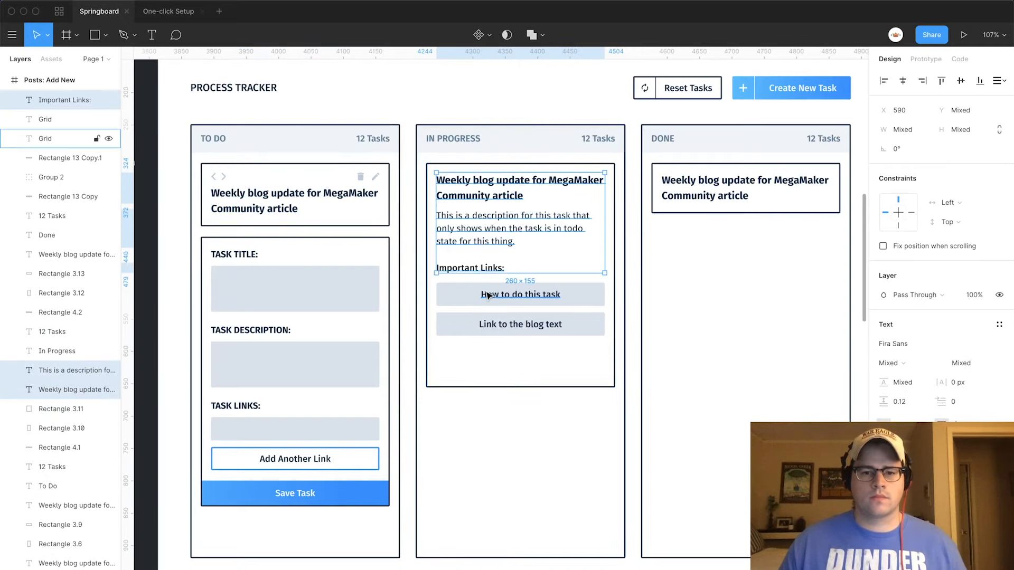
left_click(487, 293, "shift")
left_click(480, 298, "shift")
left_click(468, 320, "shift")
left_click(485, 325, "shift")
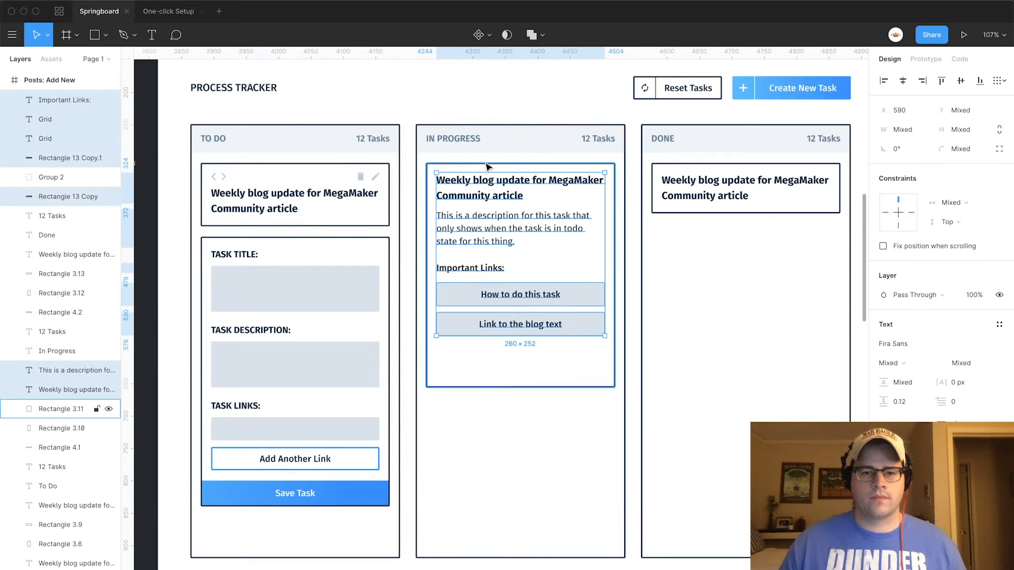
left_click_drag(487, 177, 487, 190)
Copy the To Do card's arrow, trash and pencil icons to the same place above the In Progress card's title.
left_click(361, 179)
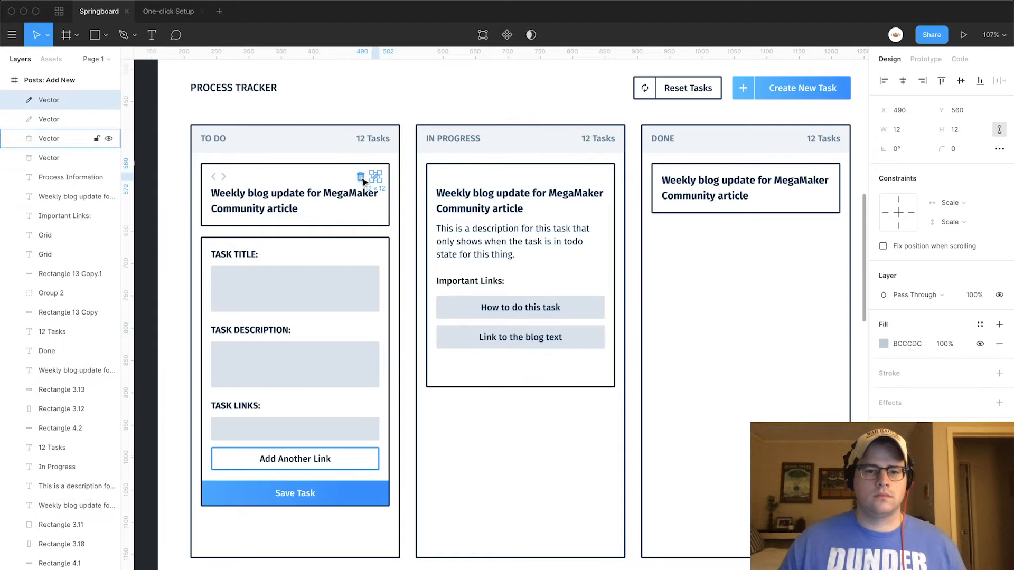
left_click(222, 177, "shift")
left_click(214, 178, "shift")
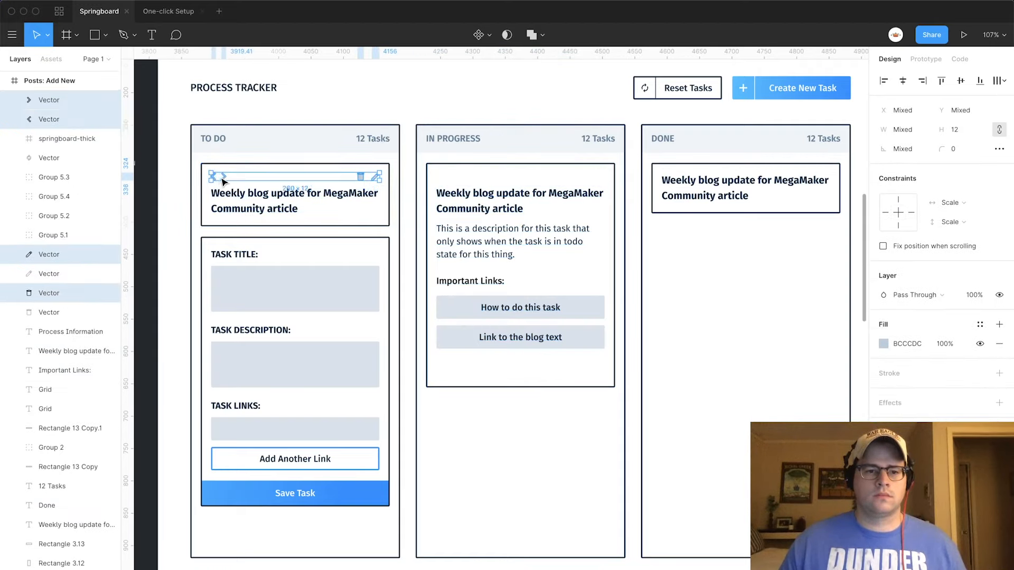
left_click_drag(214, 181, 438, 181)
left_click(700, 284)
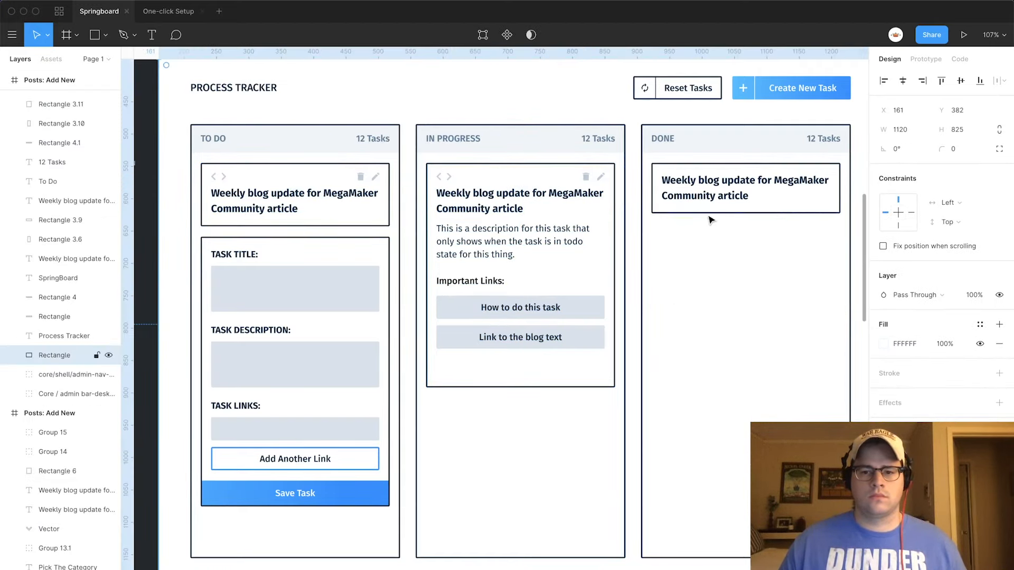
Move the Done card's title down to Y 580 and set the card's height to 98.
left_click(704, 194)
key("shift+Down")
key("shift+Down")
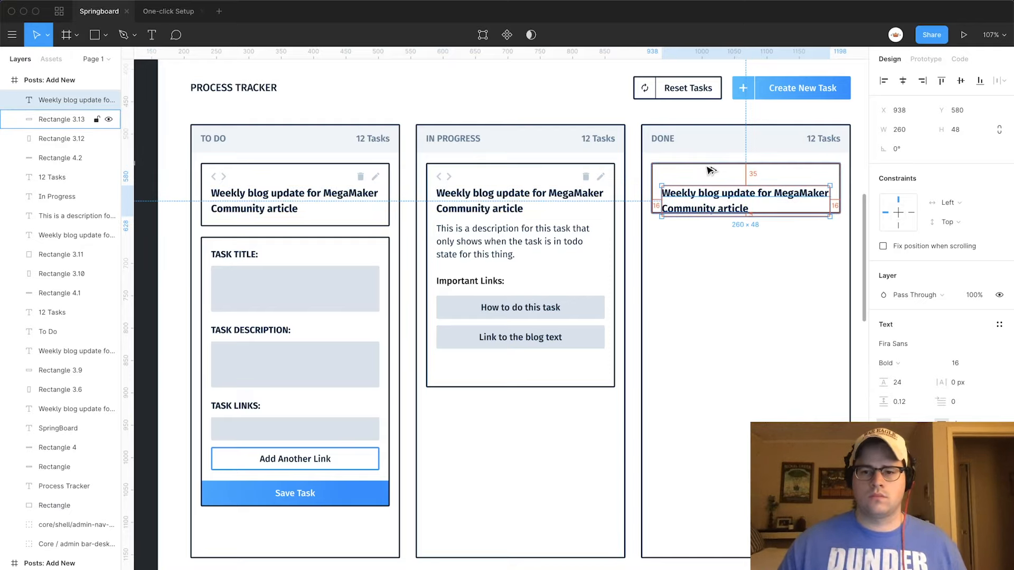
left_click(707, 169)
left_click(957, 127)
type("98")
key("Return")
Copy the To Do card's arrow, trash and pencil icons to the same place above the Done card's title.
left_click(375, 177)
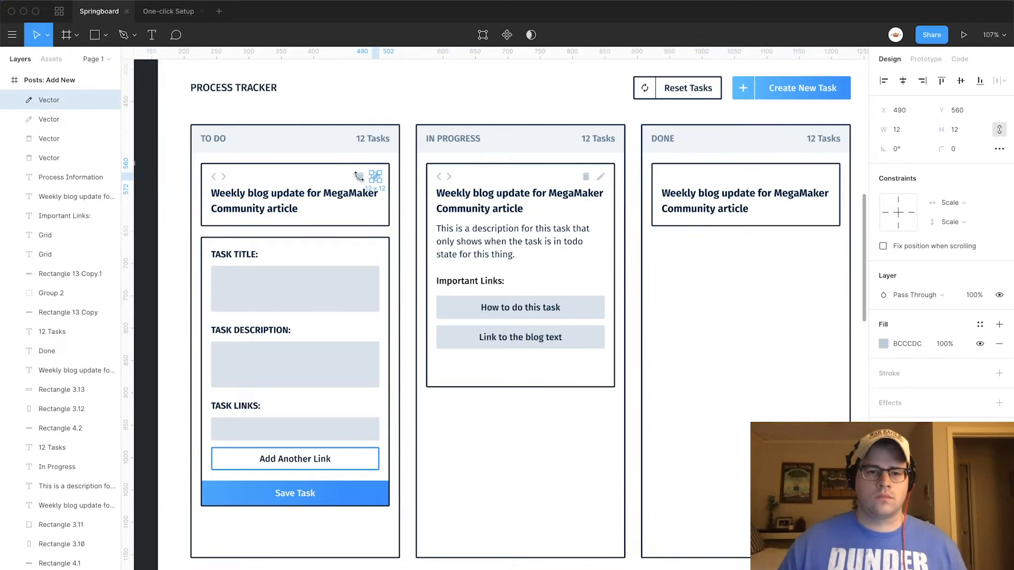
left_click(361, 177, "shift")
left_click(225, 178, "shift")
left_click(212, 178, "shift")
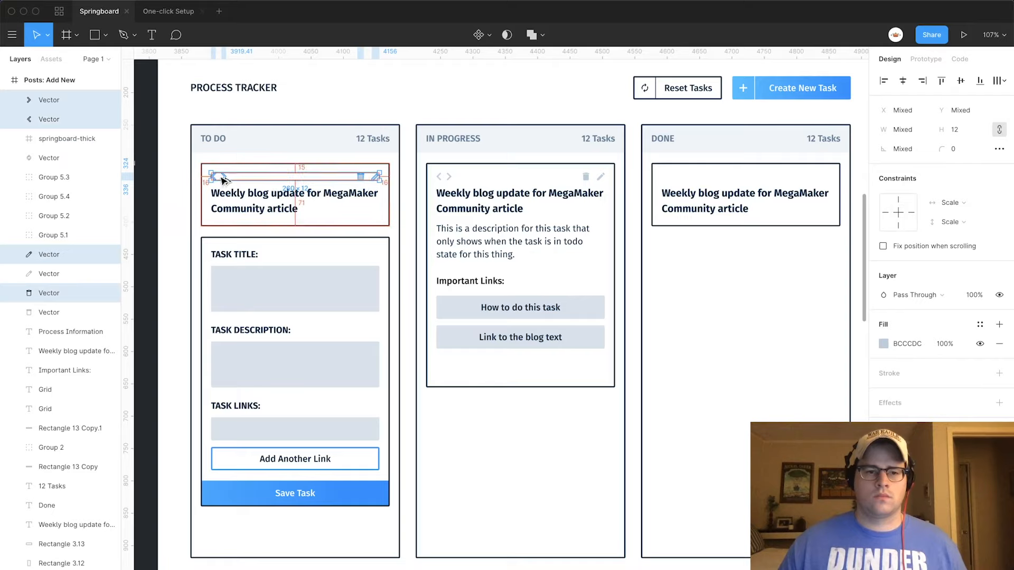
left_click_drag(211, 181, 664, 181)
left_click(692, 254)
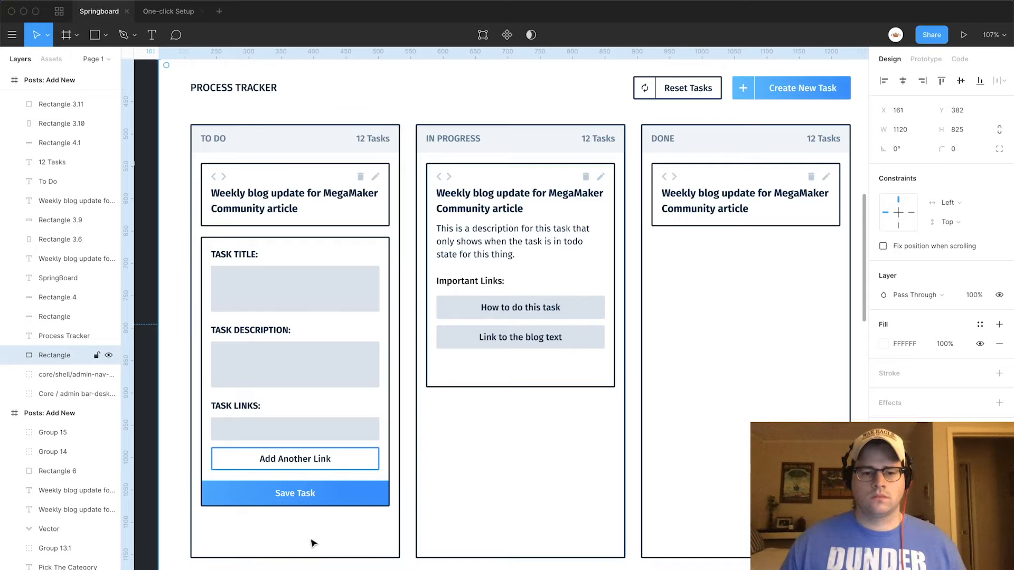
Duplicate the Task Description field below the Save Task button and resize the copy to about 288 × 36.
double_click(324, 369)
left_click_drag(324, 369, 322, 544)
left_click_drag(206, 534, 202, 534)
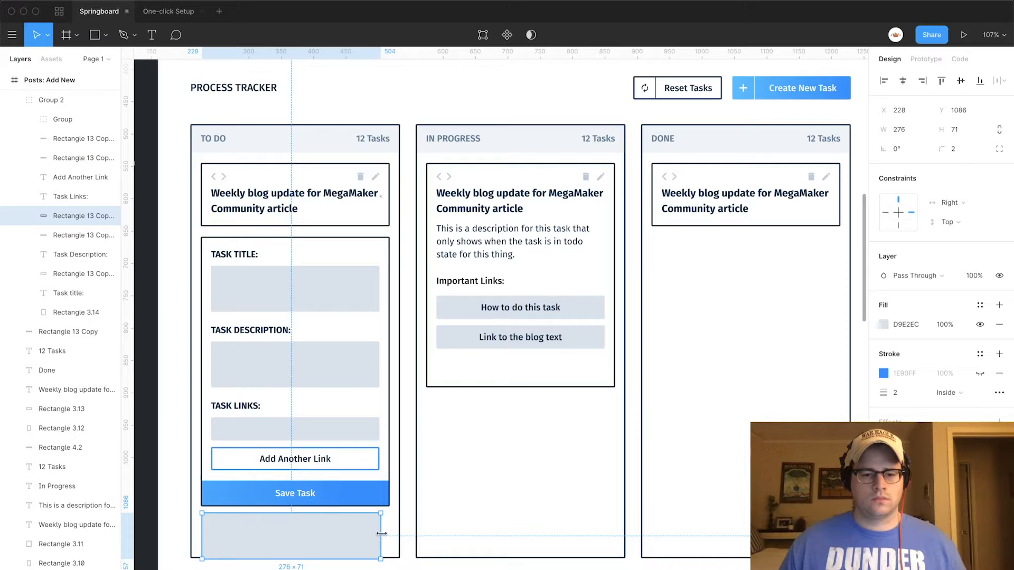
left_click_drag(381, 534, 388, 532)
left_click_drag(323, 557, 326, 538)
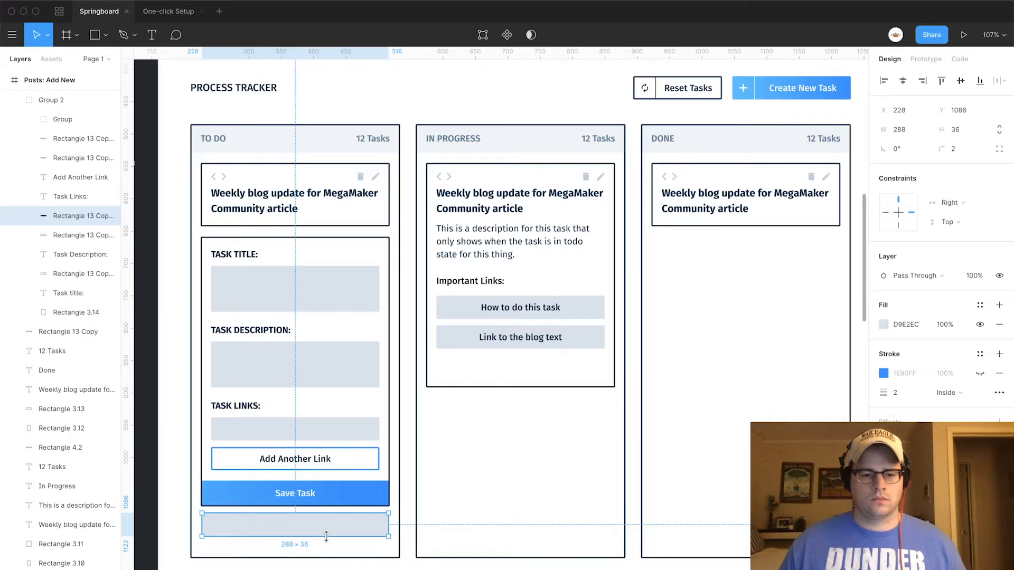
Ungroup the task form and its nested button group, and nudge the grey bar below Save Task down to Y 1090.
left_click(359, 435)
left_click(353, 530)
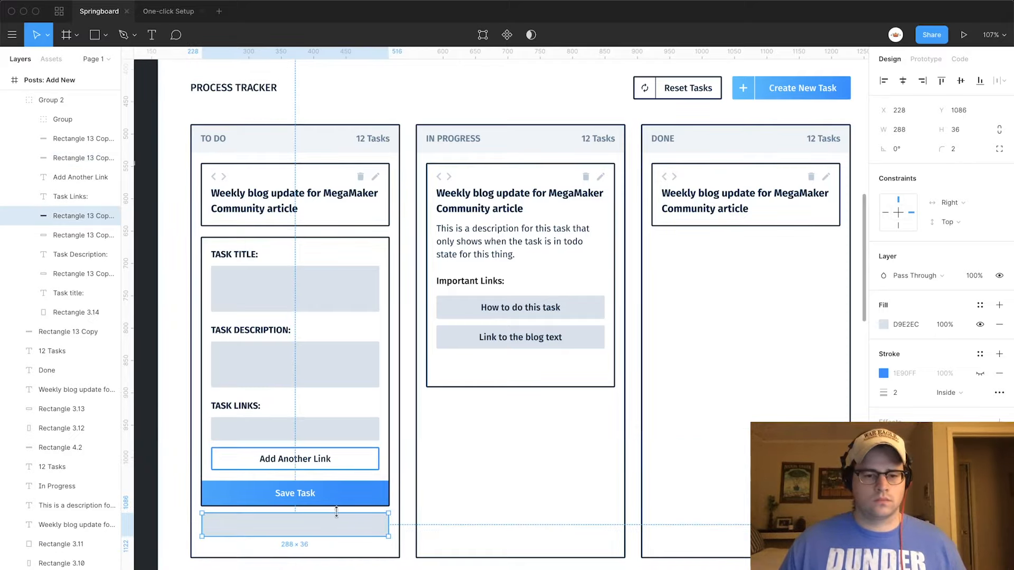
left_click(363, 252)
left_click(342, 541)
left_click(357, 497)
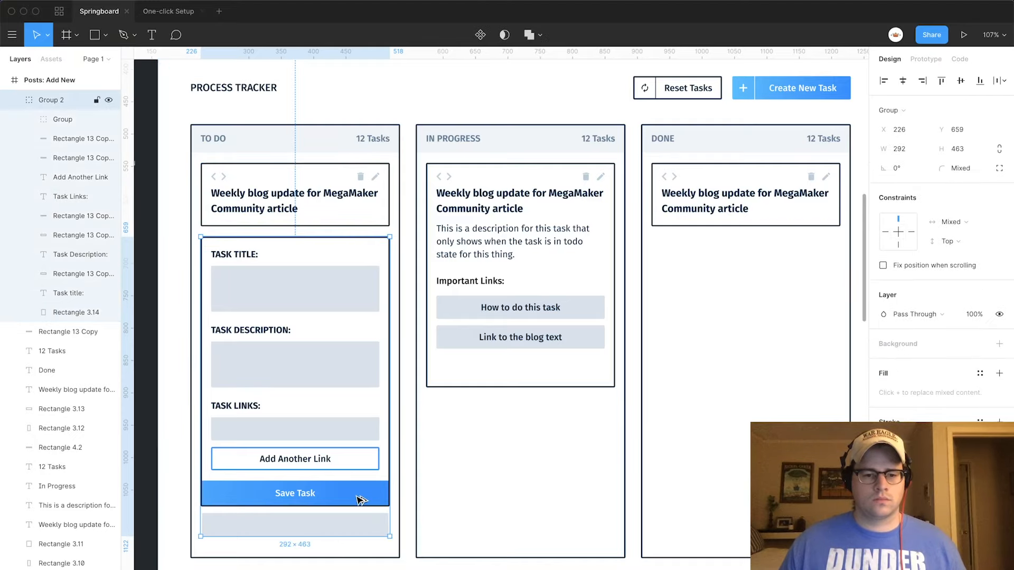
key("super+shift+g")
key("super+shift+g")
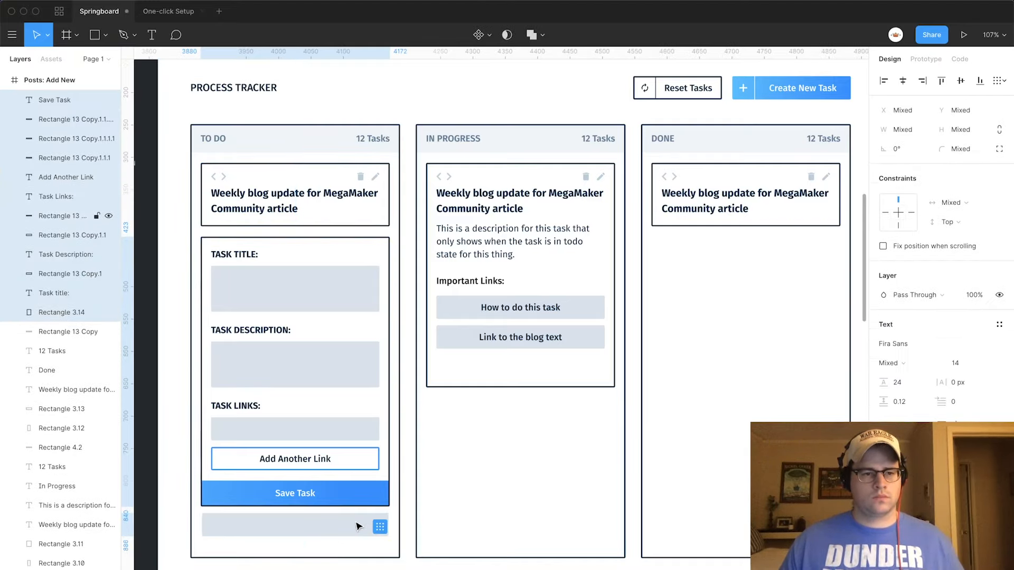
left_click(355, 526)
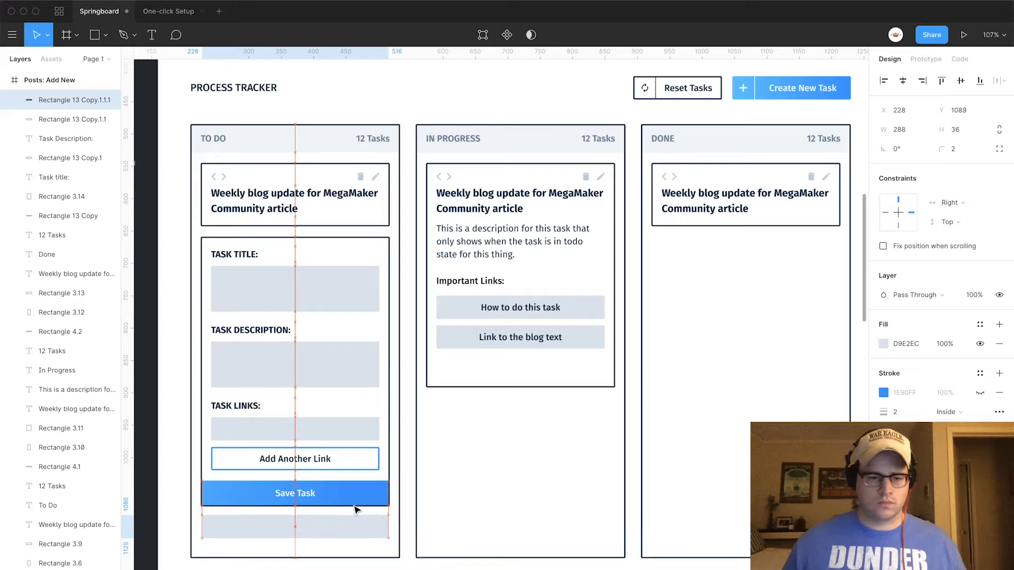
Widen the grey bar below Save Task to 290 so its end lines up with the form card's edge.
key("plus")
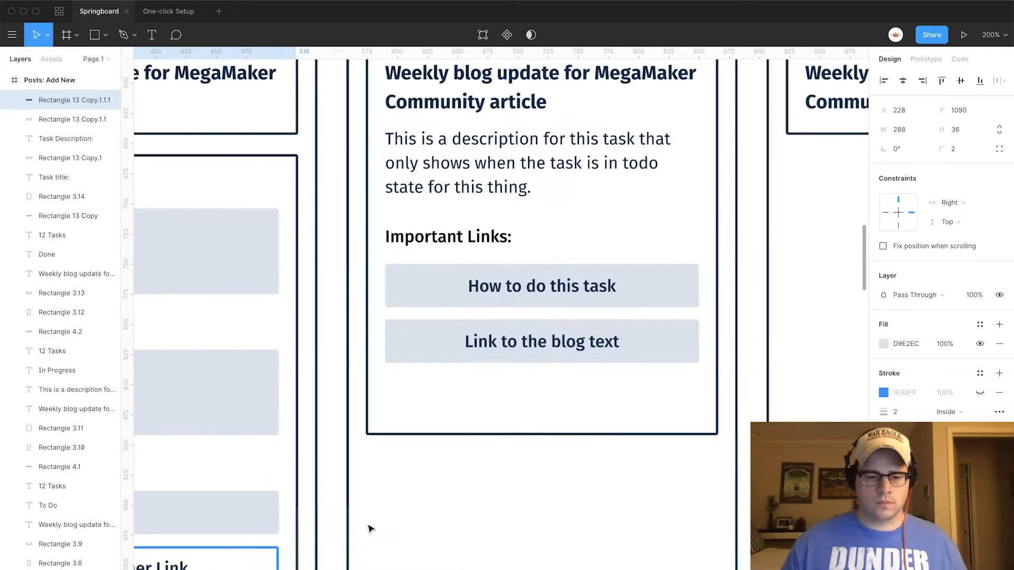
scroll(371, 529, "down", 3)
scroll(371, 529, "left", 3)
left_click_drag(461, 515, 464, 514)
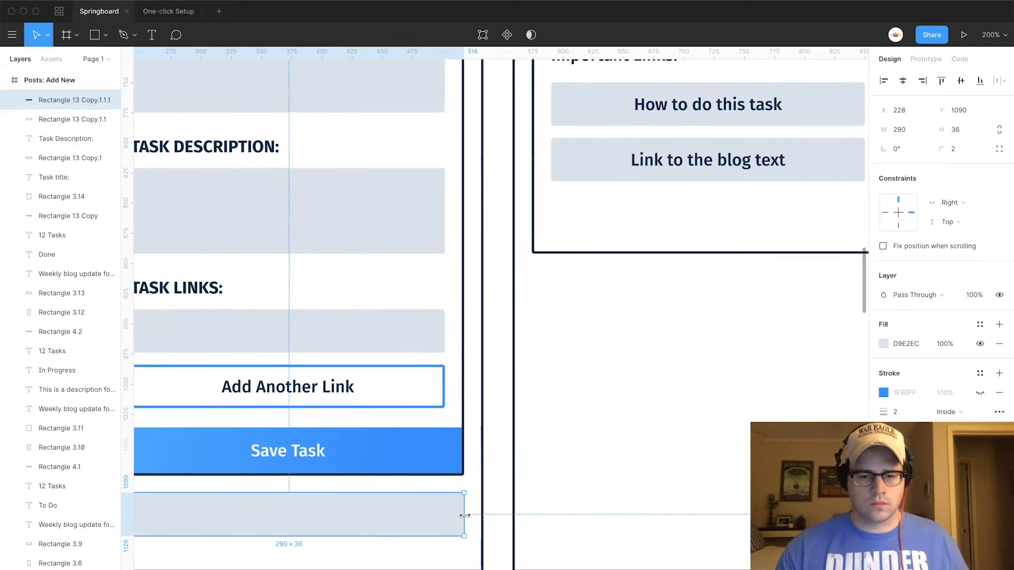
scroll(463, 514, "left", 10)
left_click(543, 518)
scroll(543, 518, "down", 5)
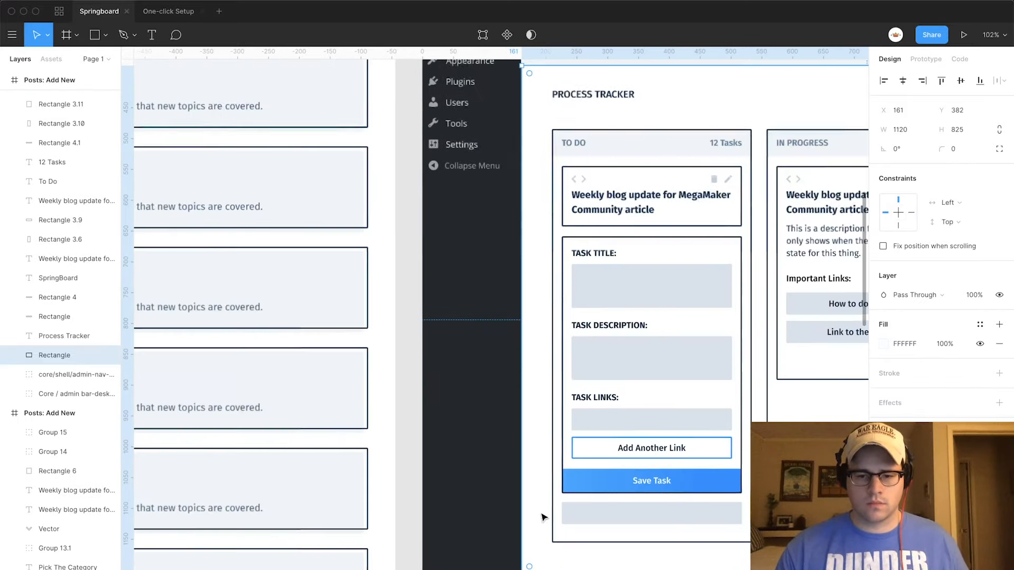
Copy the Create New Task button from the Process Tracker header onto the grey bar below Save Task and ungroup the copy.
scroll(543, 517, "right", 5)
scroll(543, 518, "up", 2)
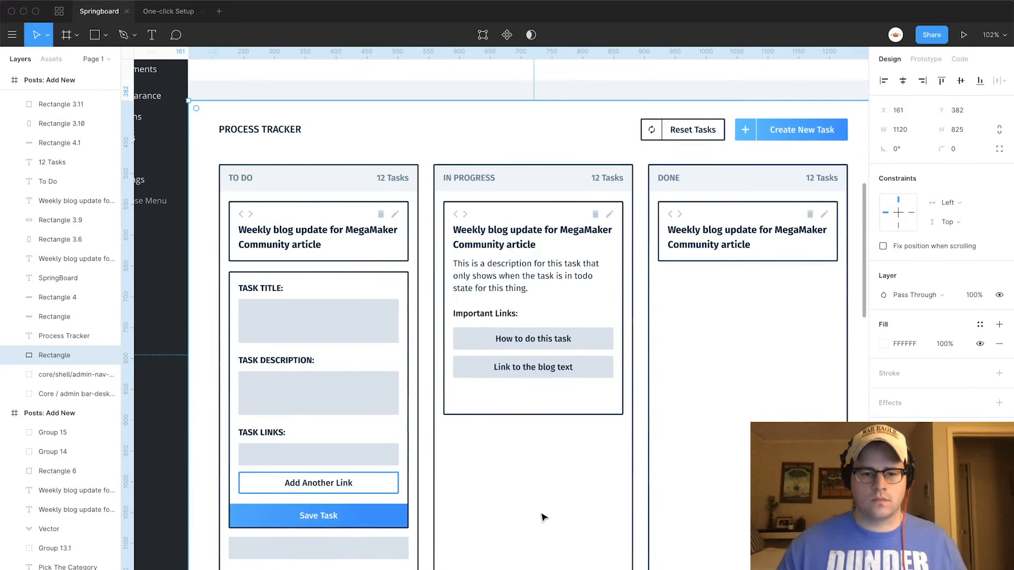
left_click(747, 131)
left_click_drag(747, 131, 267, 552)
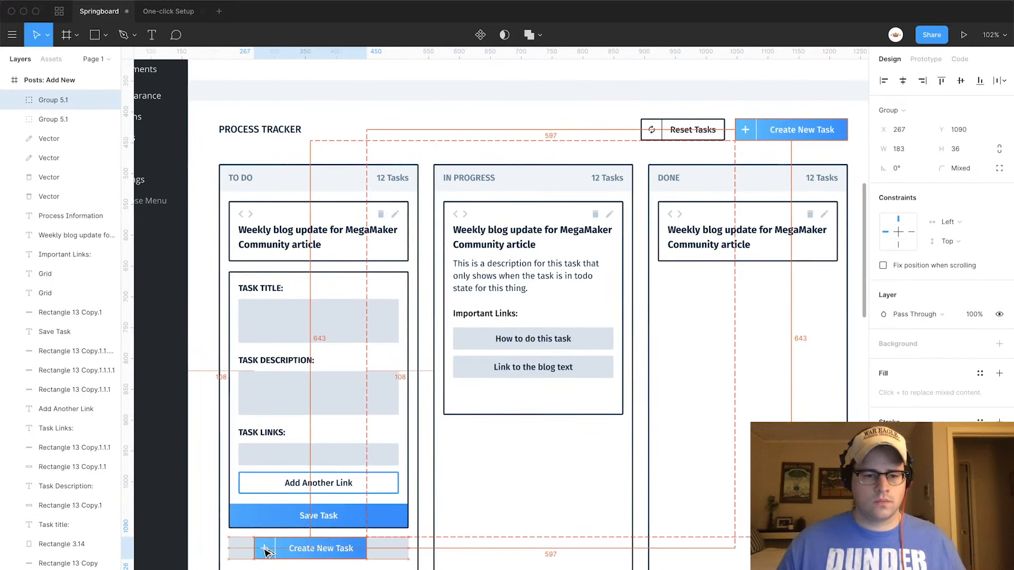
right_click(266, 552)
left_click(327, 357)
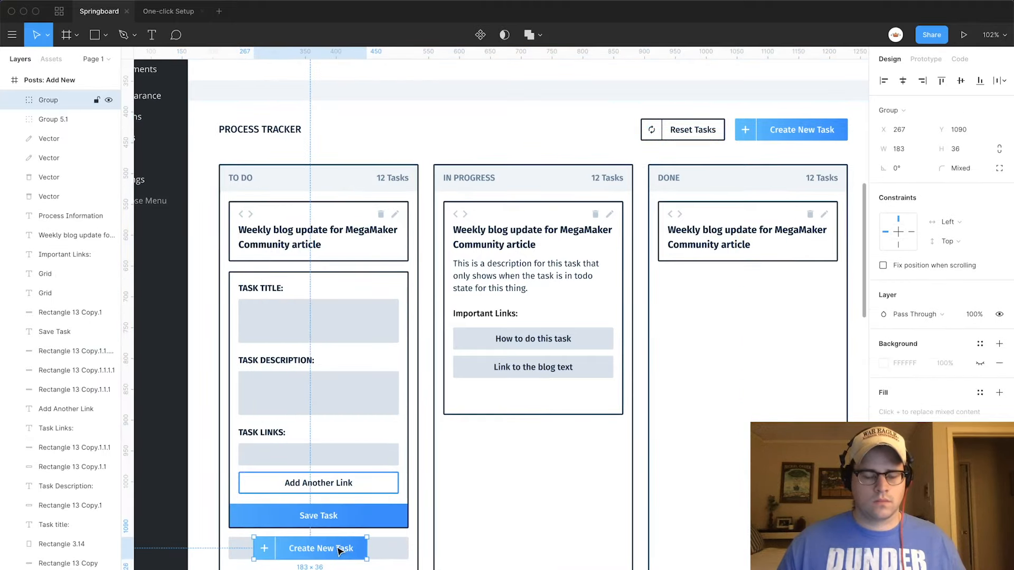
scroll(341, 551, "up", 5)
right_click(412, 436)
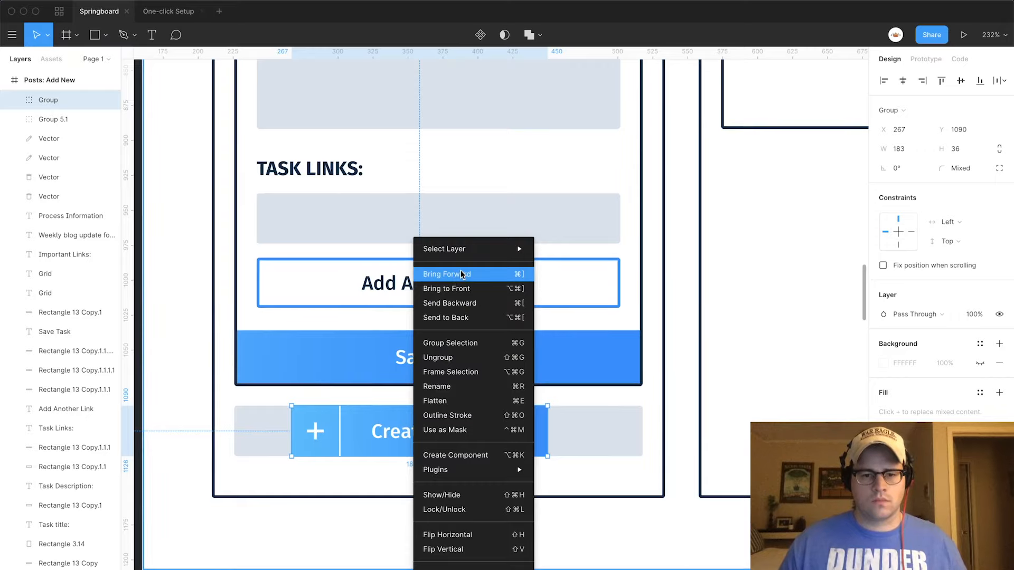
left_click(449, 358)
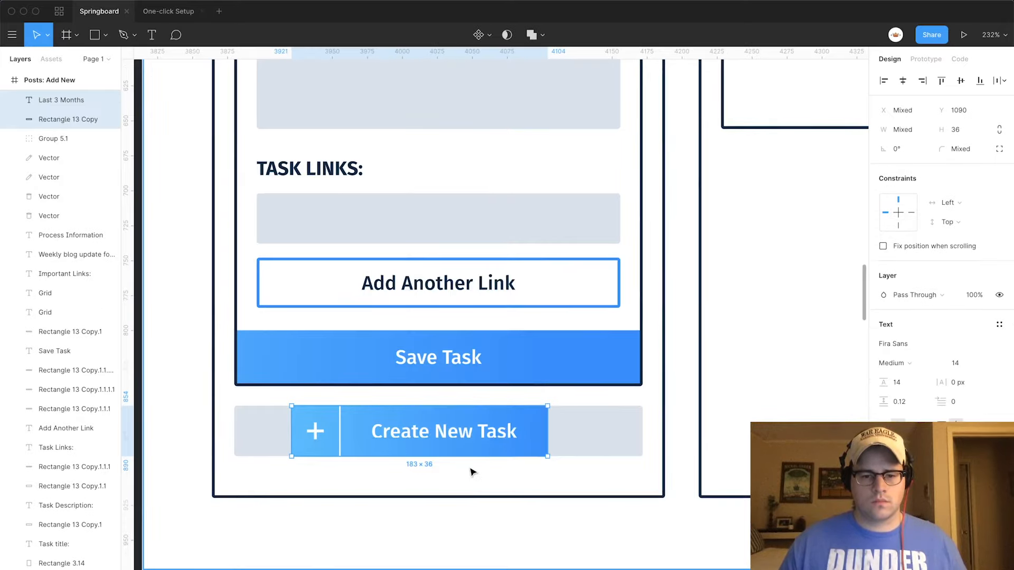
Delete the blue background rectangle and the white divider line from the copied Create New Task button.
left_click(458, 442)
key("Tab")
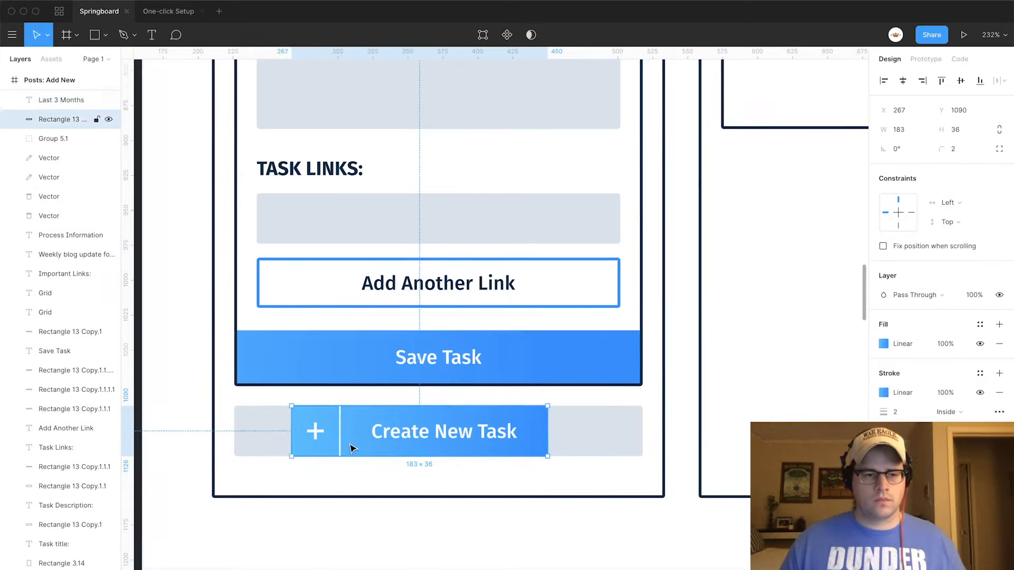
key("Delete")
left_click(316, 431)
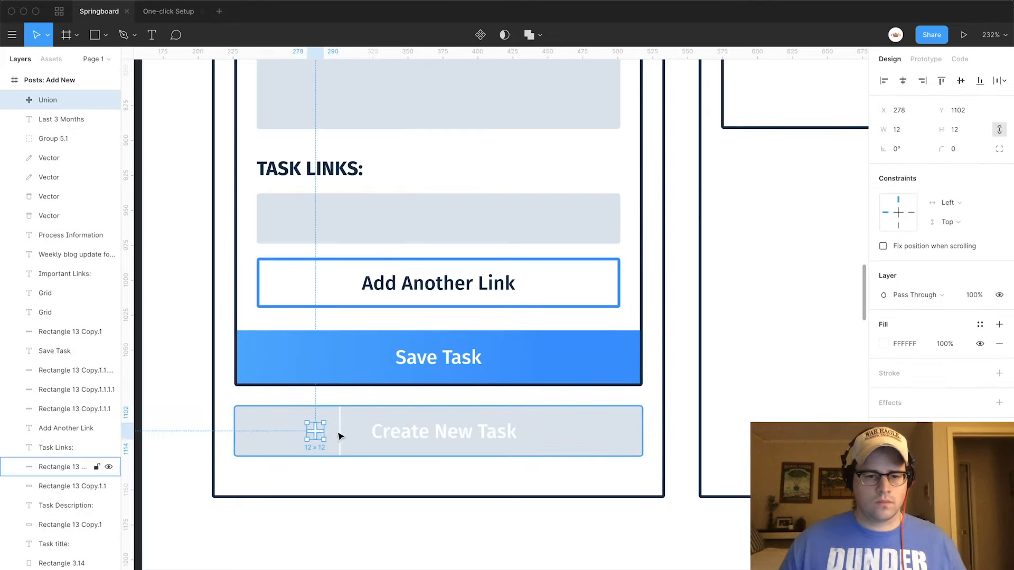
left_click(339, 430)
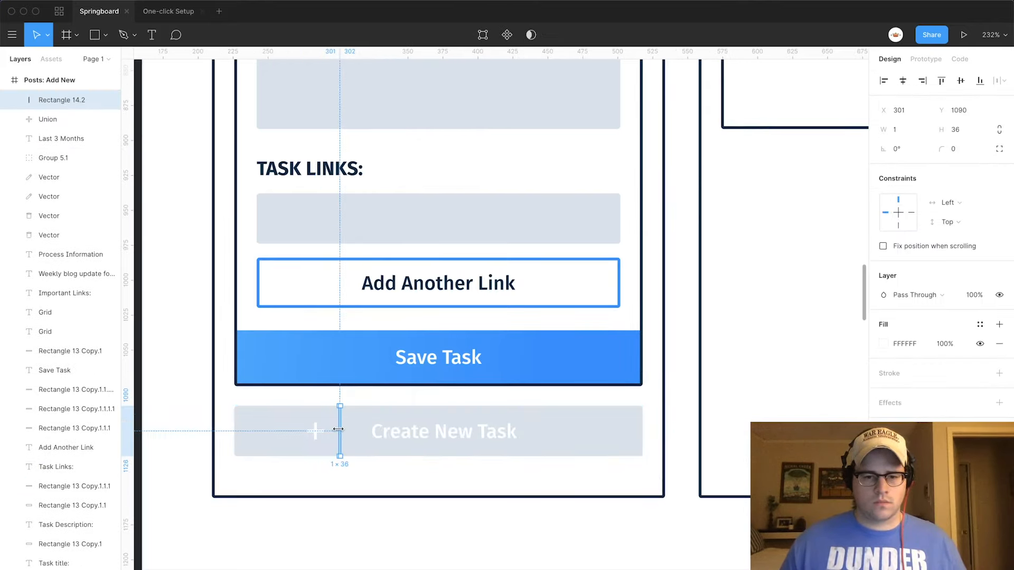
key("Delete")
Shift the plus icon on the grey bar horizontally to X 298, closer to the Create New Task label.
left_click(345, 432)
left_click(310, 431)
key("shift+Right")
key("shift+Right")
key("shift+Right")
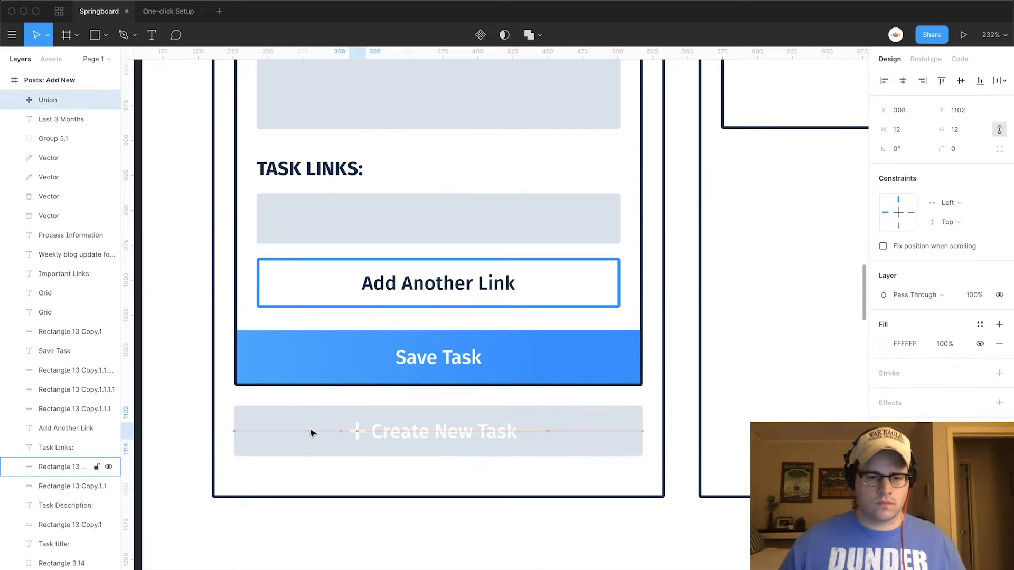
key("shift+Left")
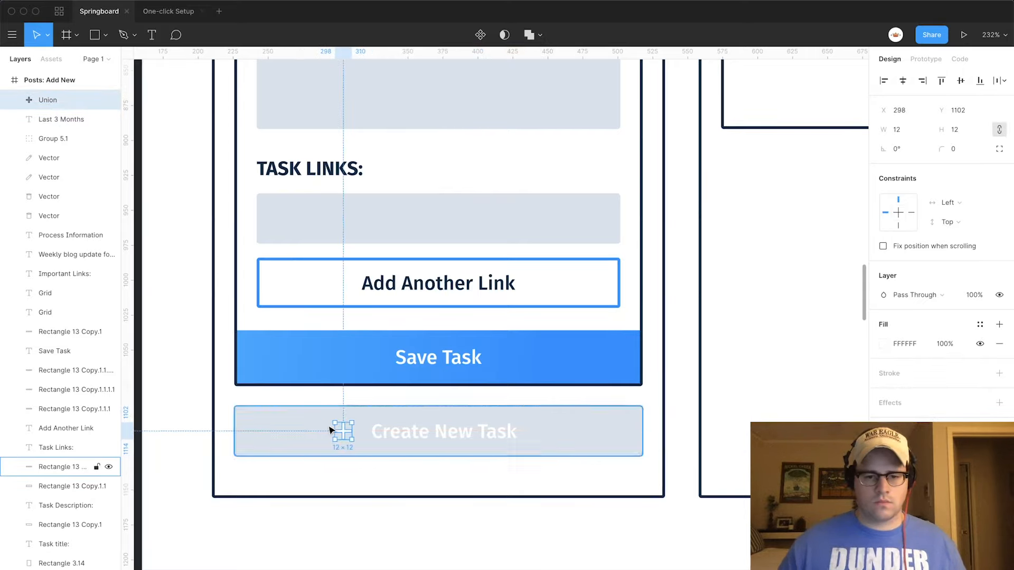
Set the Create New Task text box to automatic width and place it beside the plus icon at X 318.
left_click(423, 438)
left_click_drag(341, 431, 395, 431)
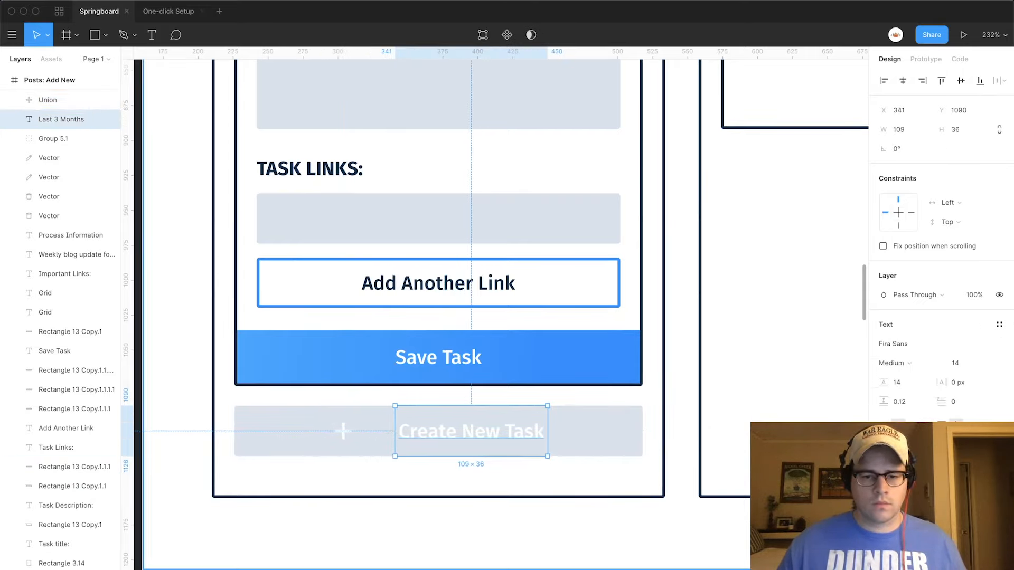
left_click(739, 445)
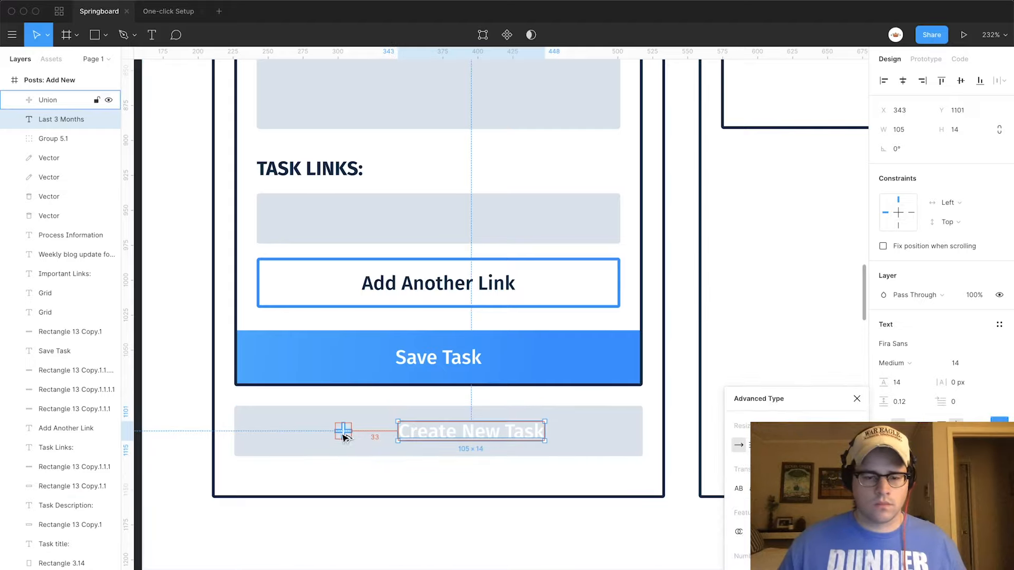
key("shift+Left")
key("Left")
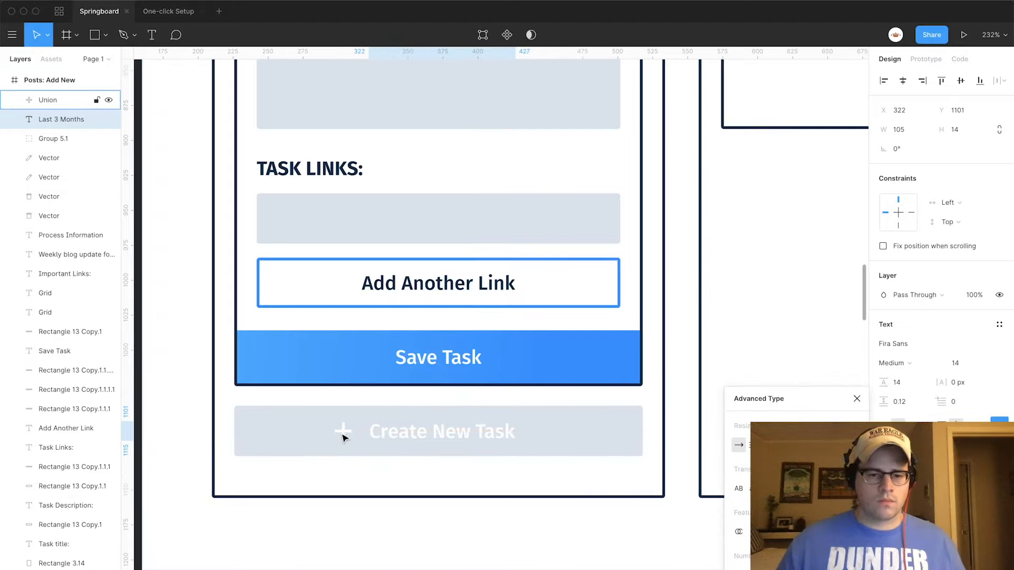
key("Left")
key("Left")
key("Left")
Recolour the grey bar's Create New Task label to 627D98 and its plus icon to 9FB3C8.
left_click(885, 470)
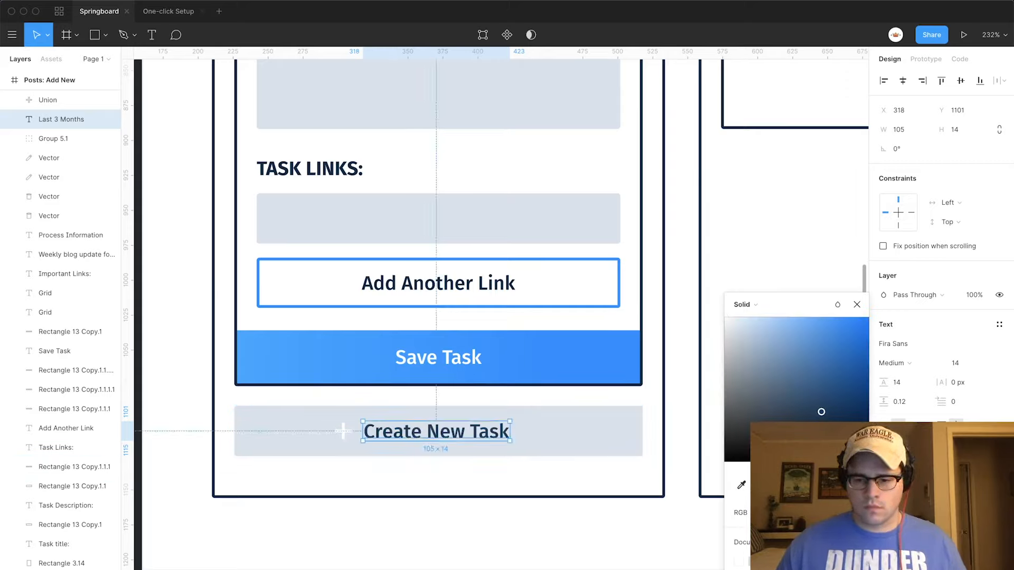
left_click_drag(821, 412, 754, 349)
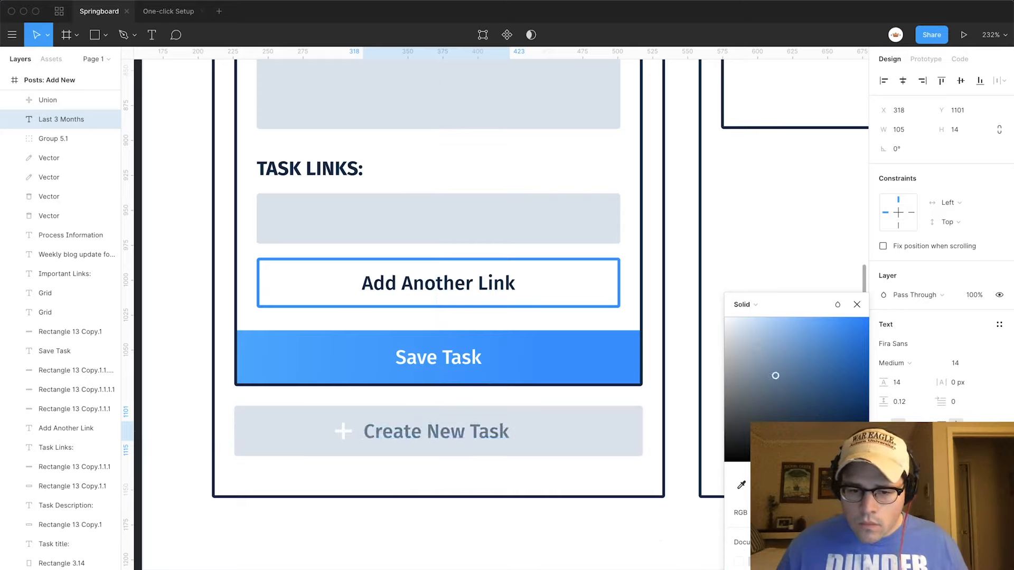
left_click(344, 432)
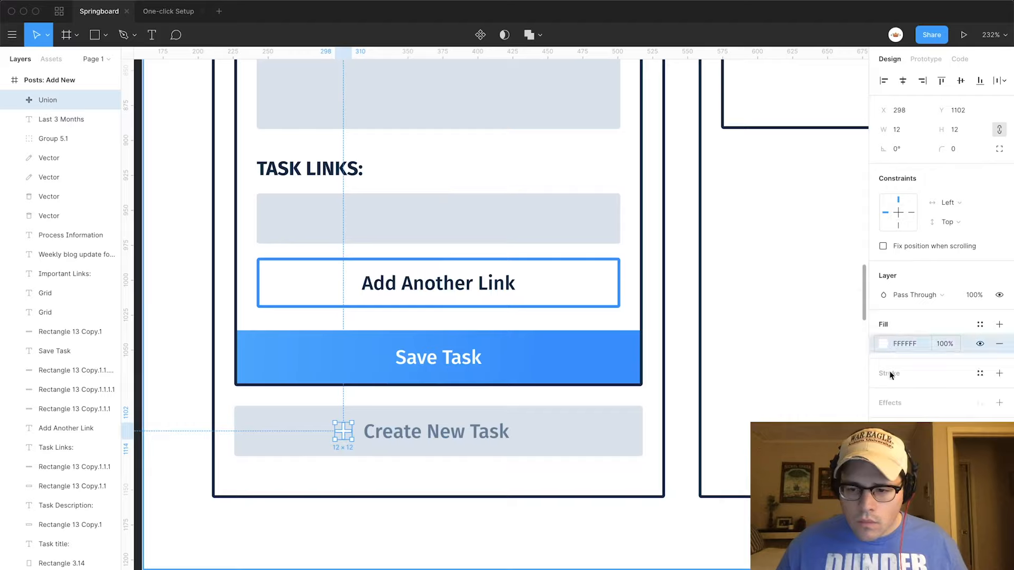
left_click(883, 344)
left_click(776, 561)
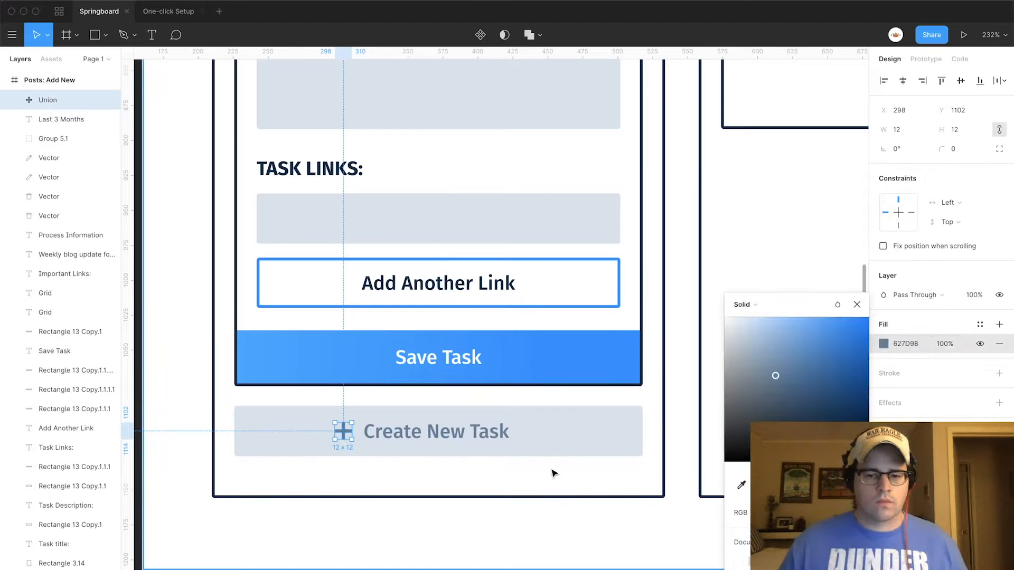
left_click_drag(776, 375, 798, 403)
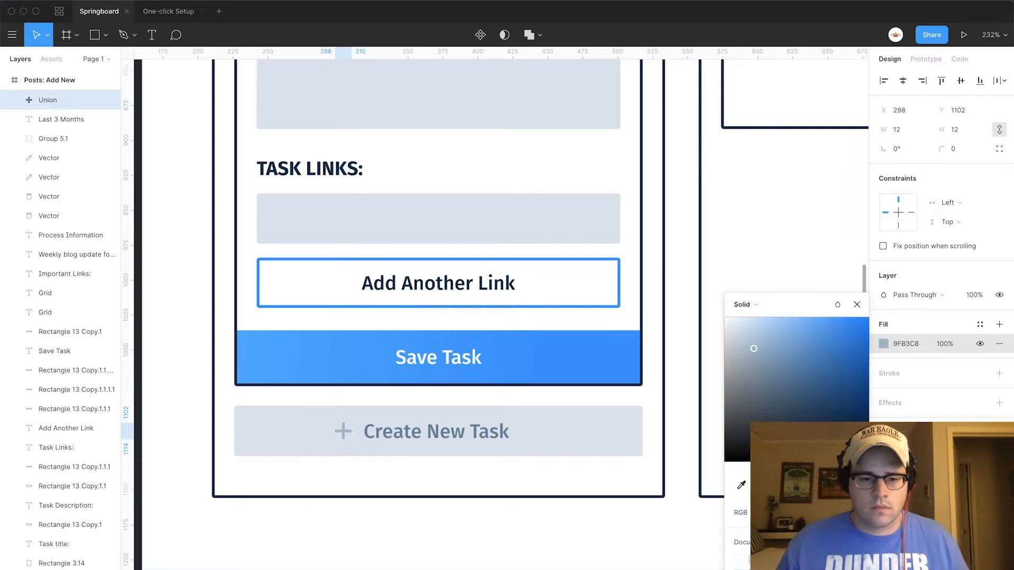
left_click(432, 425)
left_click(347, 434)
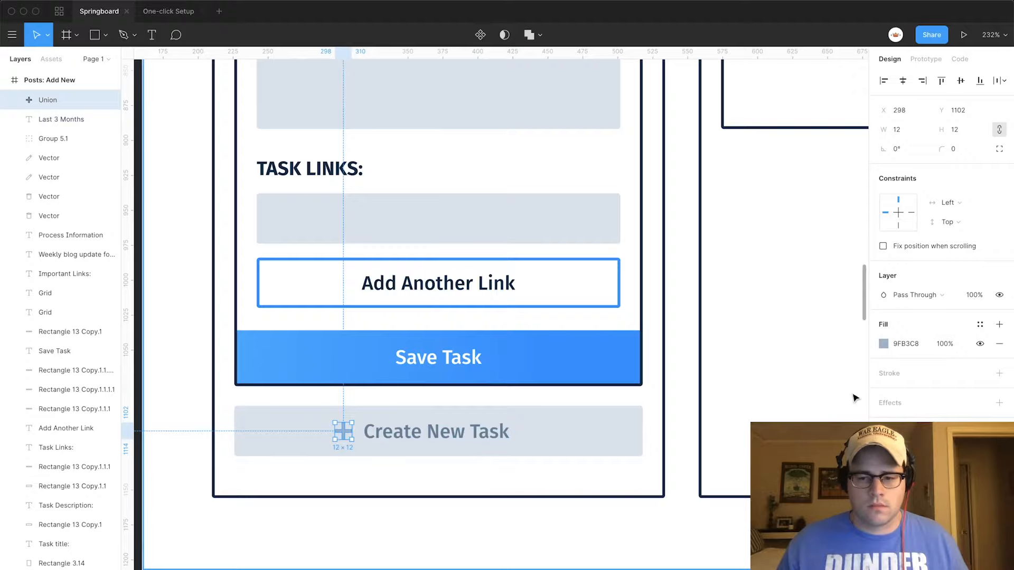
Examine the grey-blue swatches in the colour palette above the mockups to compare shades for the label and icon.
scroll(515, 548, "down", 5)
scroll(482, 442, "down", 5)
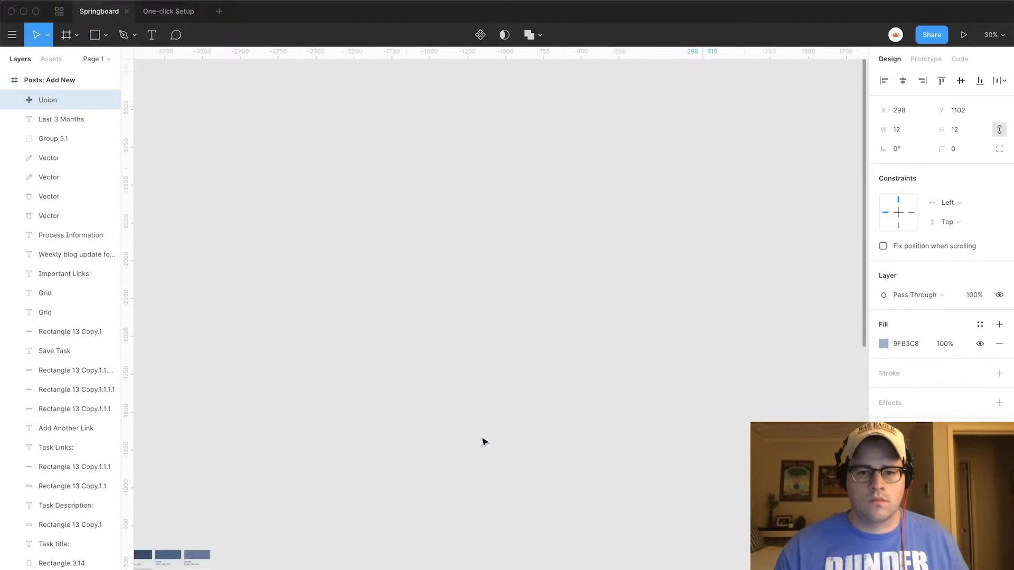
scroll(482, 441, "left", 5)
scroll(482, 442, "up", 6)
scroll(482, 441, "left", 4)
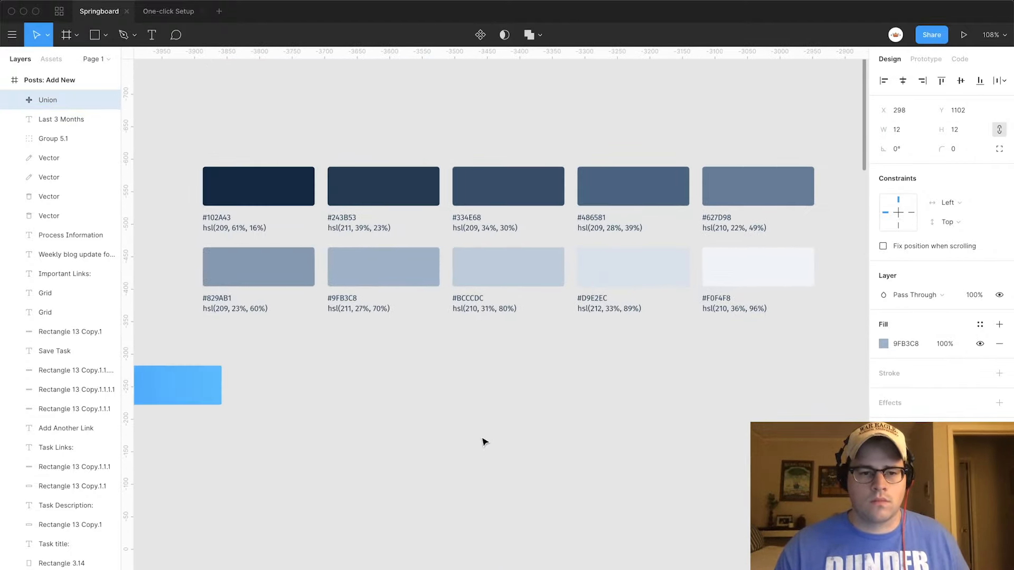
scroll(483, 442, "down", 10)
scroll(482, 442, "right", 15)
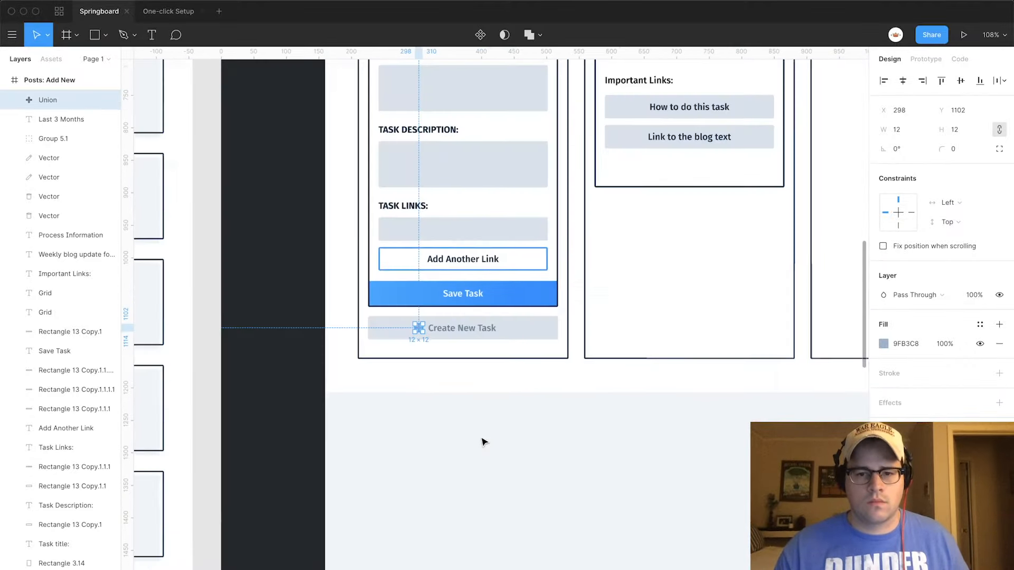
scroll(482, 441, "up", 1)
scroll(482, 442, "right", 1)
Sample the palette's #829AB1 swatch as the text colour of the grey bar's Create New Task label.
left_click(476, 335)
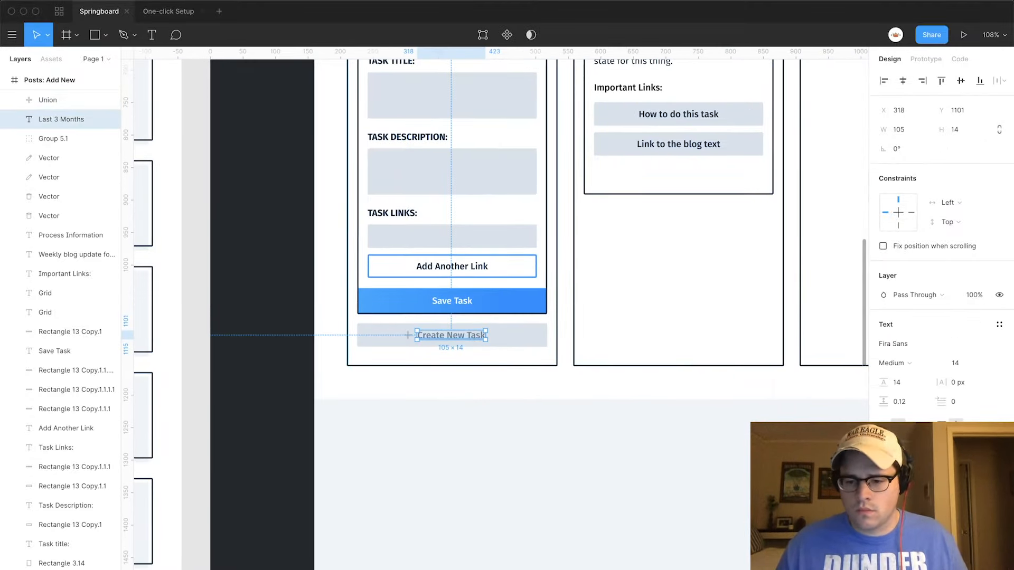
left_click(888, 470)
left_click(741, 485)
scroll(455, 249, "down", 5)
scroll(455, 249, "up", 5)
scroll(455, 249, "left", 4)
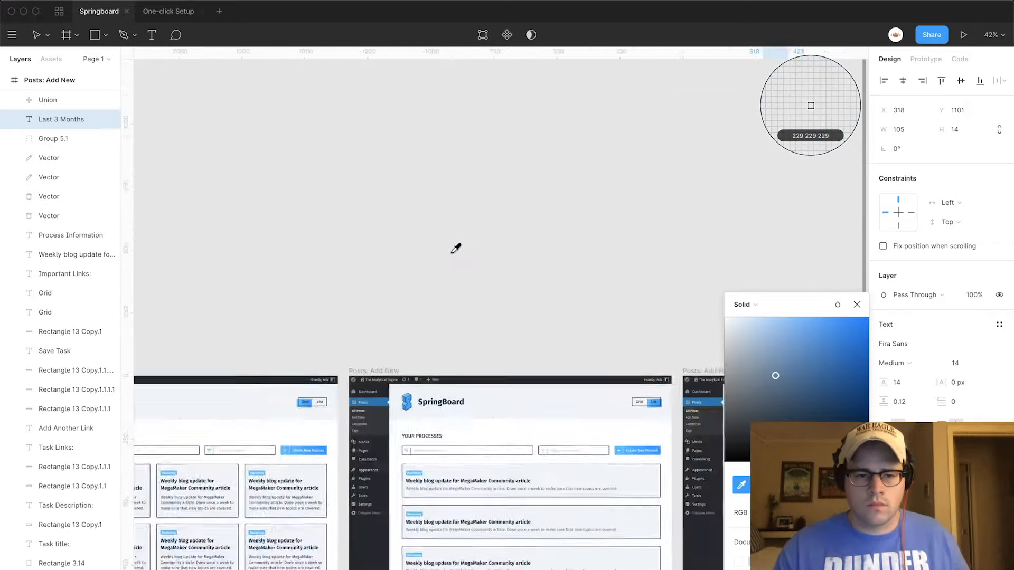
scroll(455, 249, "up", 5)
left_click(585, 385)
scroll(585, 389, "down", 10)
scroll(584, 388, "right", 10)
scroll(584, 389, "left", 6)
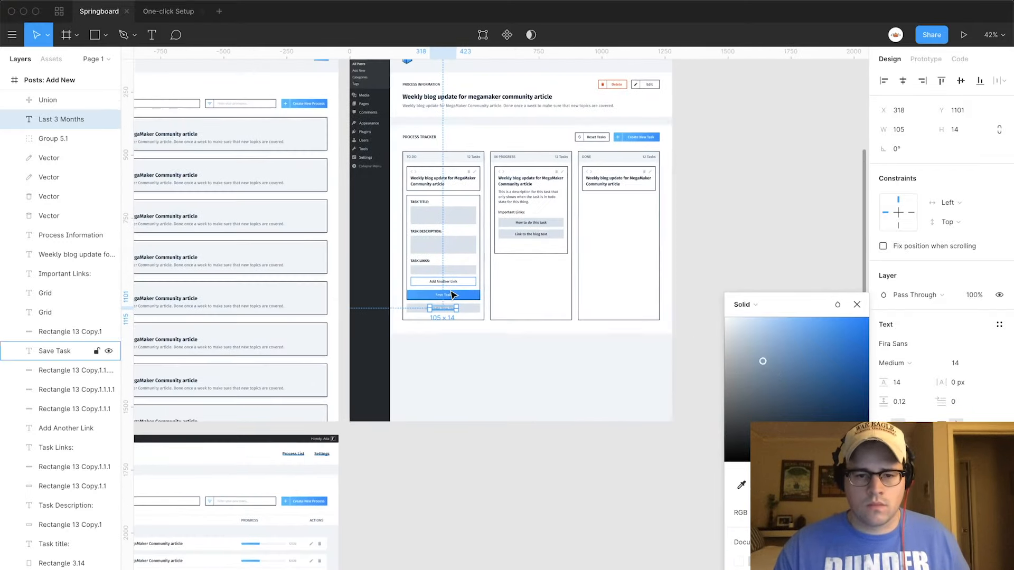
Set the plus icon's fill to the same grey-blue as the Create New Task label beside it.
scroll(452, 293, "up", 8)
left_click(456, 413)
left_click(432, 376)
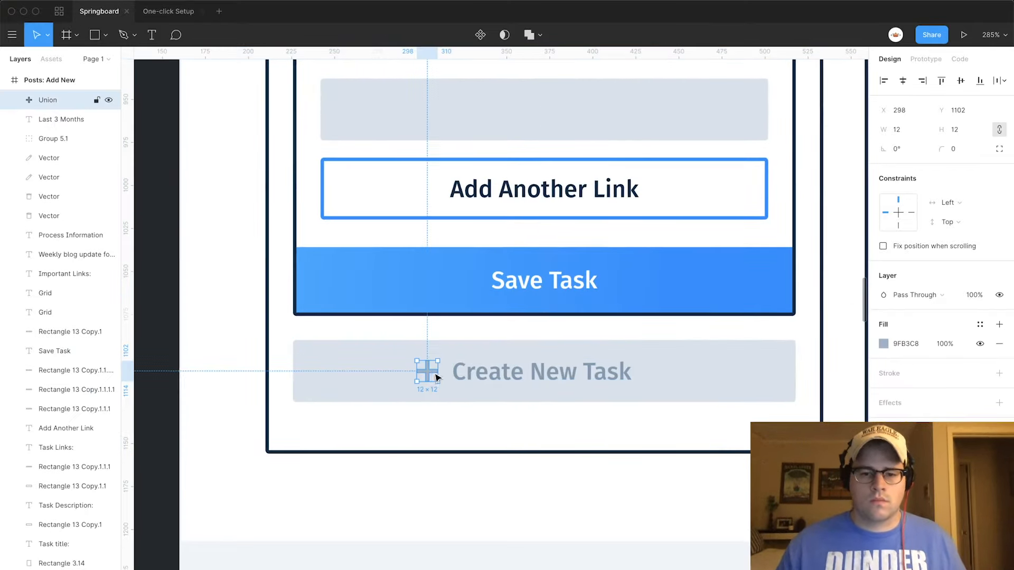
left_click(885, 344)
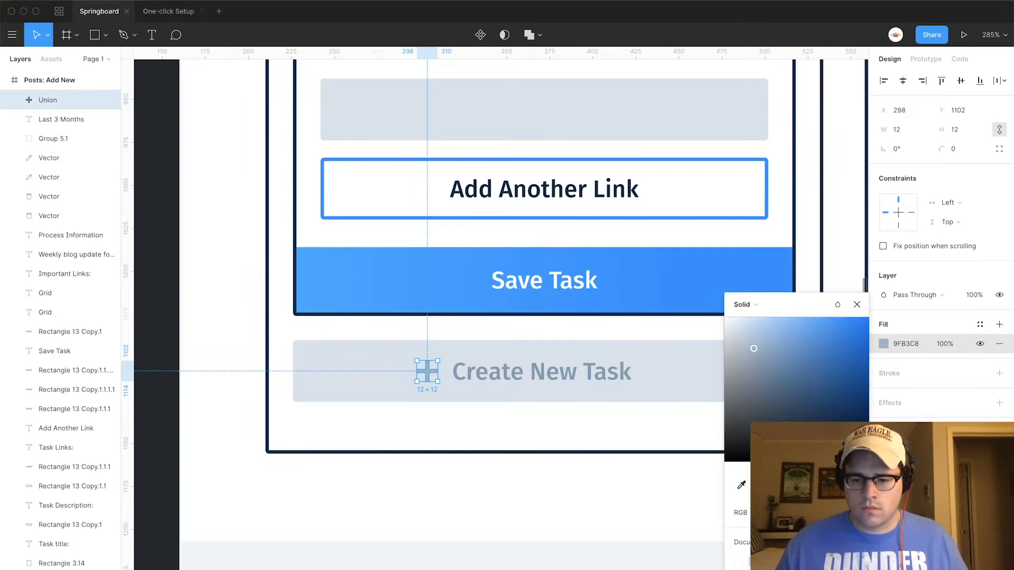
left_click(756, 562)
left_click(594, 531)
left_click(587, 550)
Group the plus icon with the Create New Task label and centre the group horizontally on the grey bar.
left_click(560, 377)
left_click(425, 372, "shift")
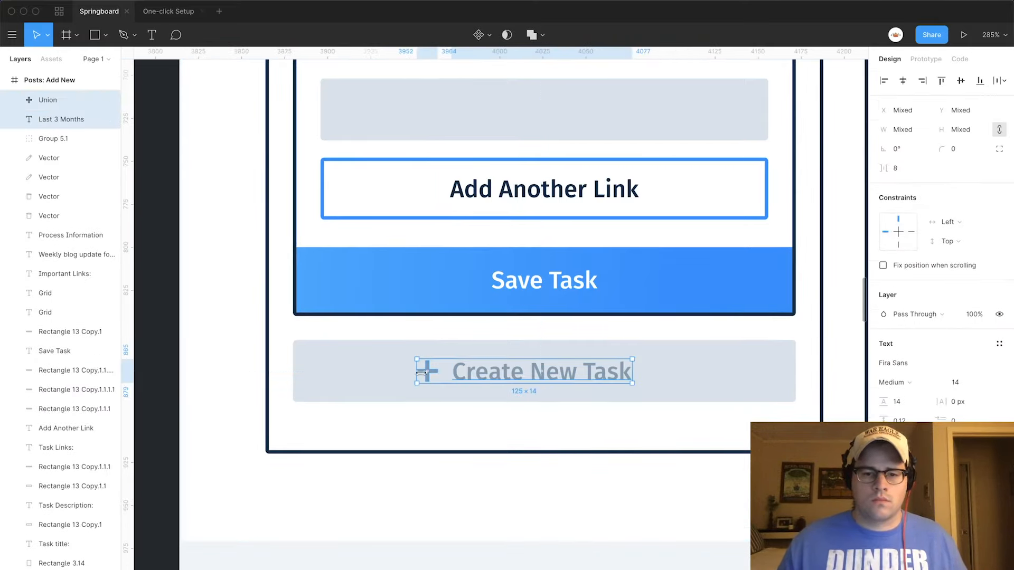
key("super+g")
left_click(690, 380, "shift")
left_click(905, 81)
left_click(588, 501)
scroll(588, 500, "down", 5)
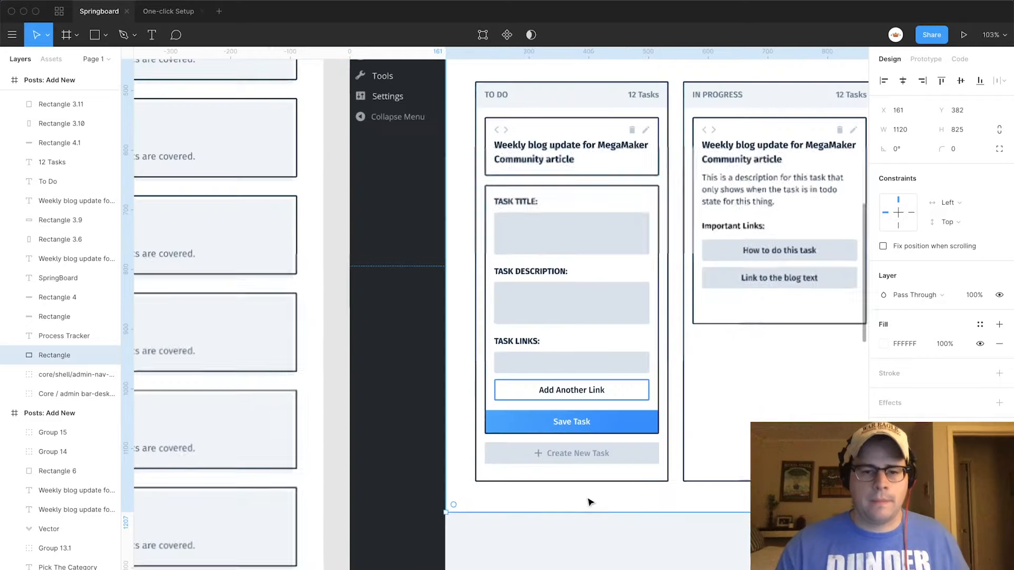
key("Escape")
Lighten the fill of the bar behind the To Do column's Create New Task label to F0F4F8.
scroll(591, 502, "up", 3)
scroll(590, 502, "right", 5)
scroll(590, 502, "down", 2)
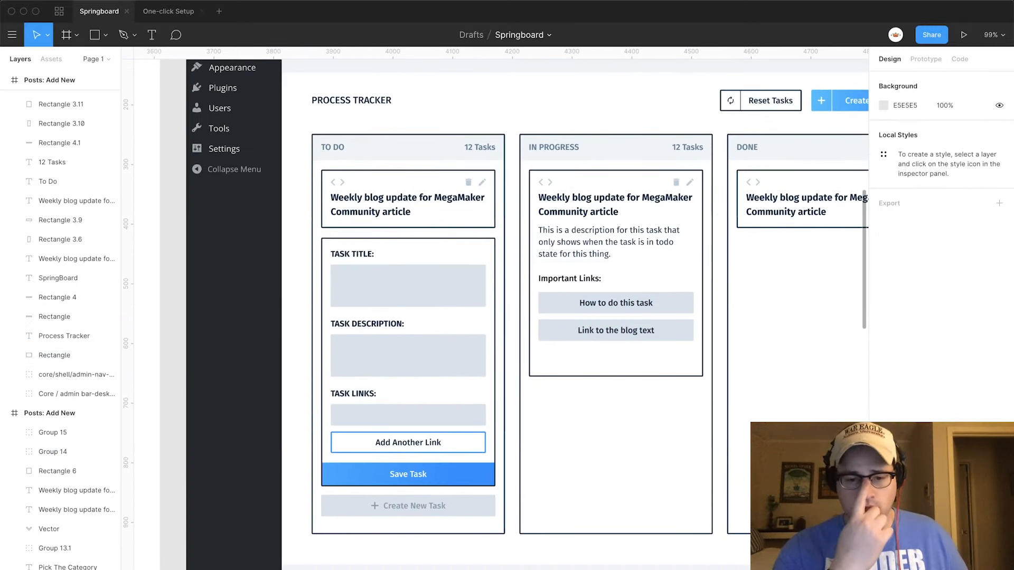
left_click(488, 506)
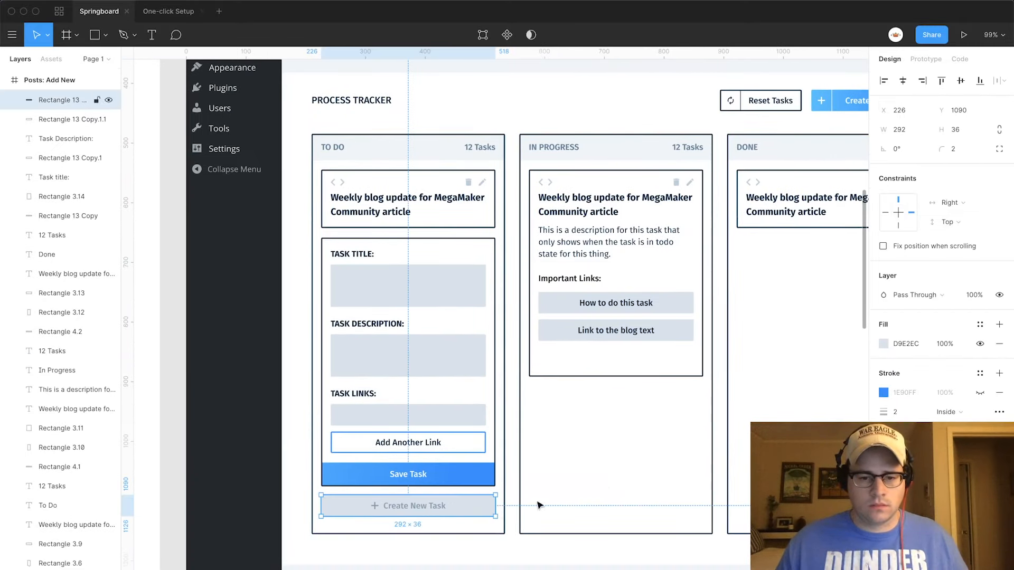
left_click(884, 344)
left_click(741, 485)
left_click(468, 558)
left_click(468, 558)
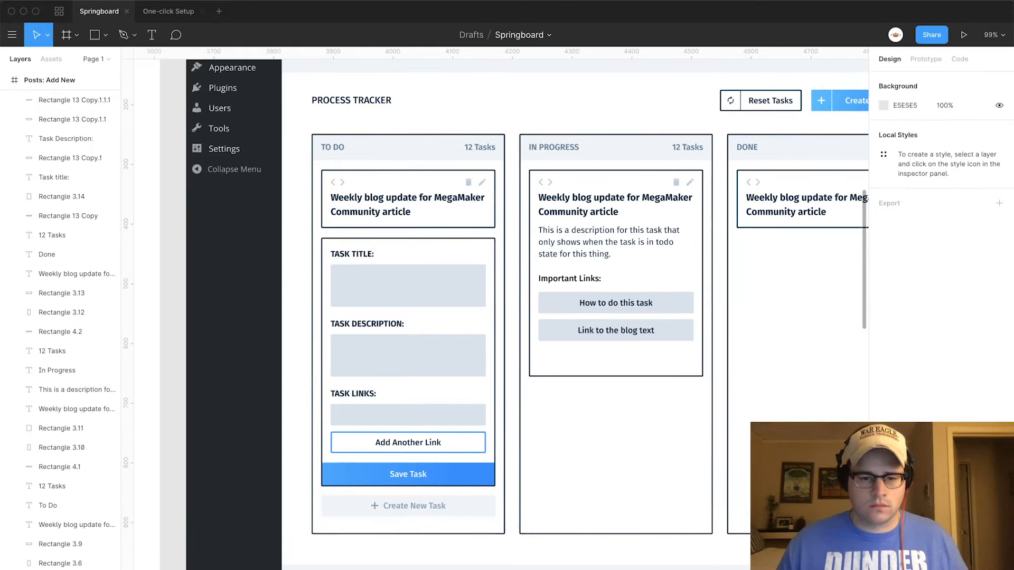
Undo and reapply the bar's F0F4F8 fill to compare both shades, and review the Process Tracker columns.
key("ctrl+z")
key("ctrl+z")
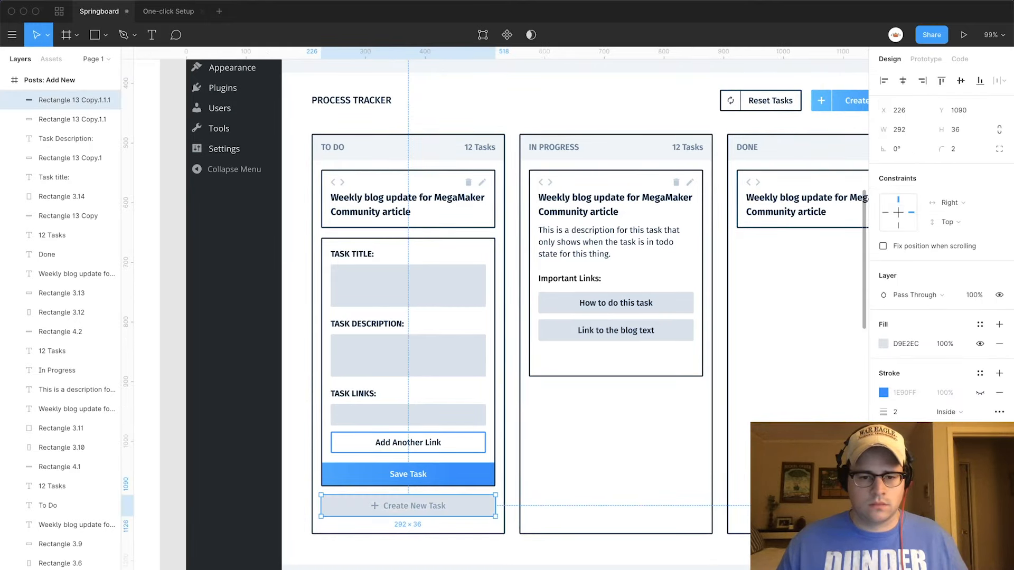
key("ctrl+shift+z")
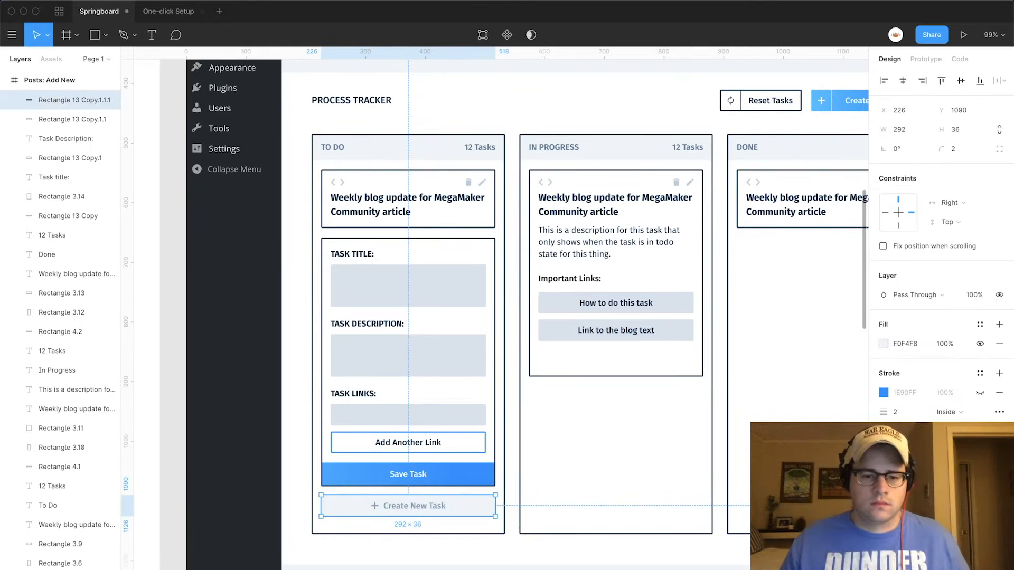
key("Escape")
scroll(499, 558, "right", 3)
scroll(499, 558, "up", 2)
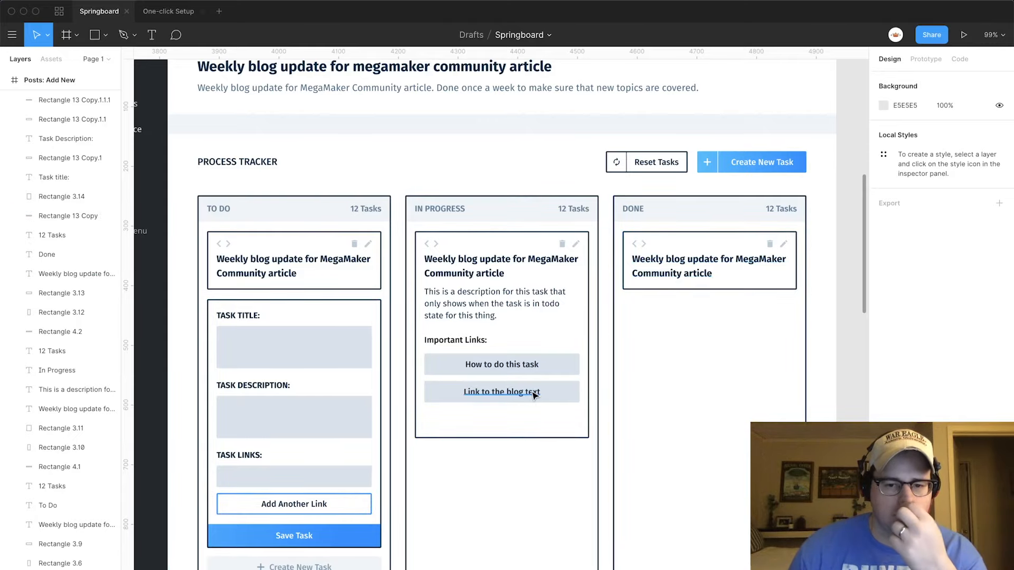
Duplicate the Posts: Add New frame that holds the Process Tracker columns.
scroll(562, 290, "up", 1)
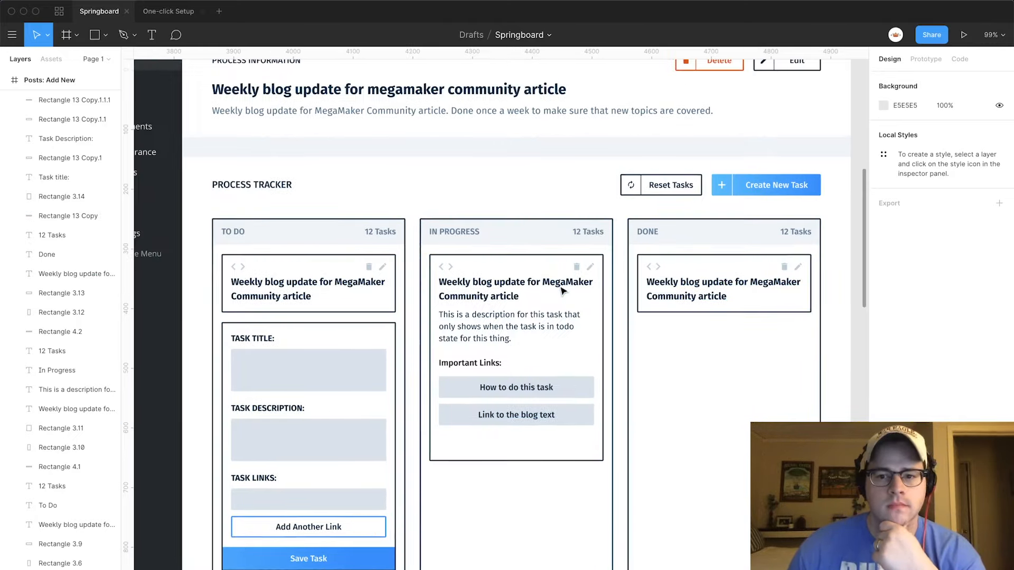
scroll(561, 290, "down", 5, "ctrl")
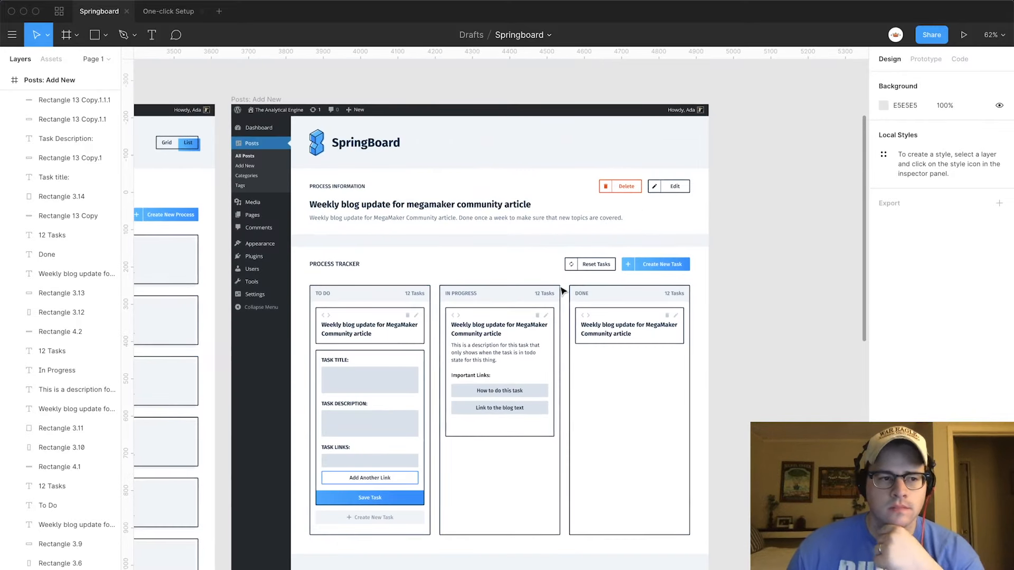
left_click(263, 101)
key("super+d")
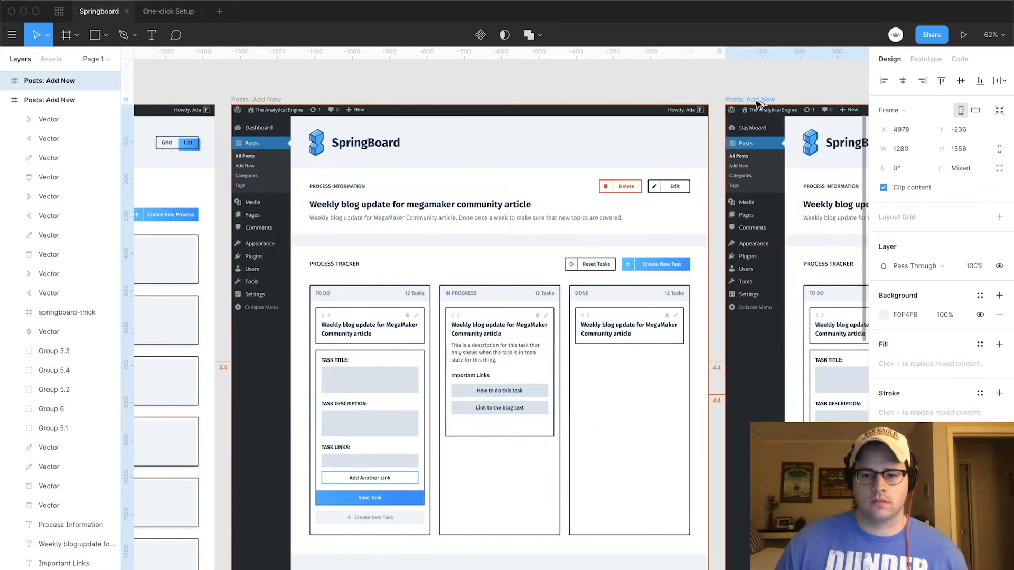
In the duplicated frame's Process Information section, relabel the Edit button Save and the Delete button Cancel.
scroll(756, 104, "right", 6)
scroll(757, 104, "right", 3)
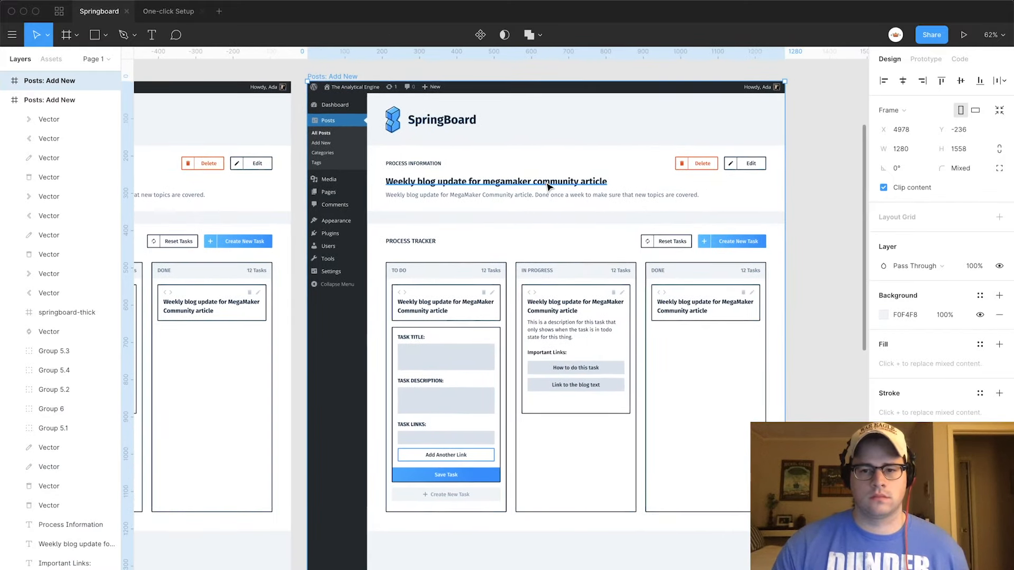
scroll(549, 186, "up", 3)
scroll(550, 187, "right", 3)
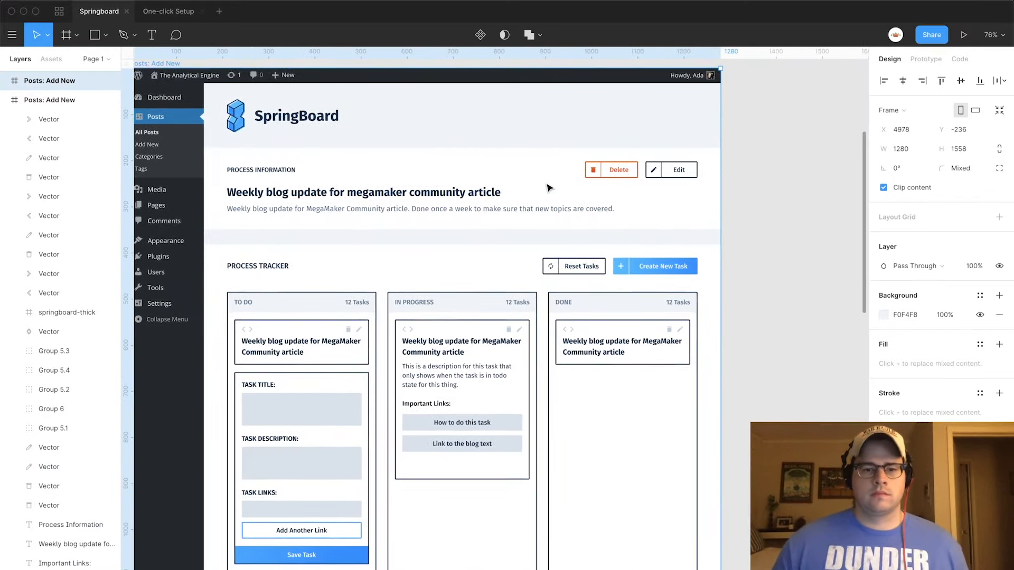
left_click(619, 171)
left_click(675, 169)
double_click(677, 170)
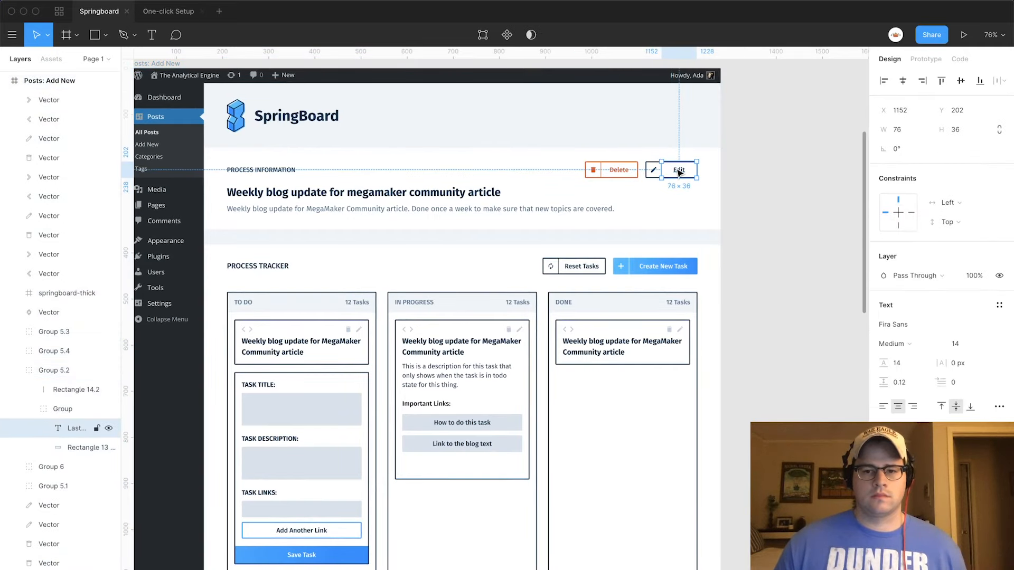
type("Save")
left_click(619, 169)
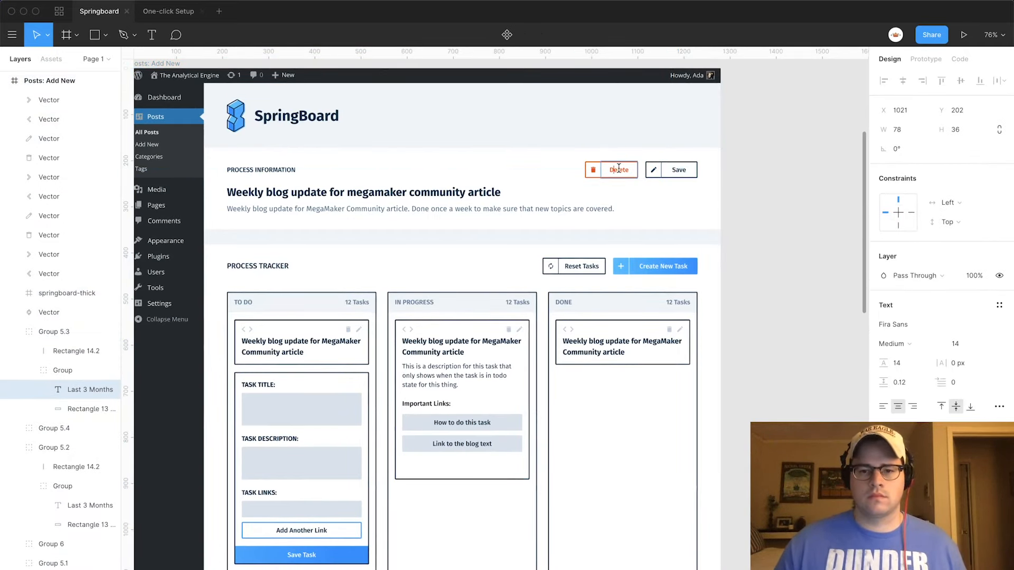
left_click(774, 188)
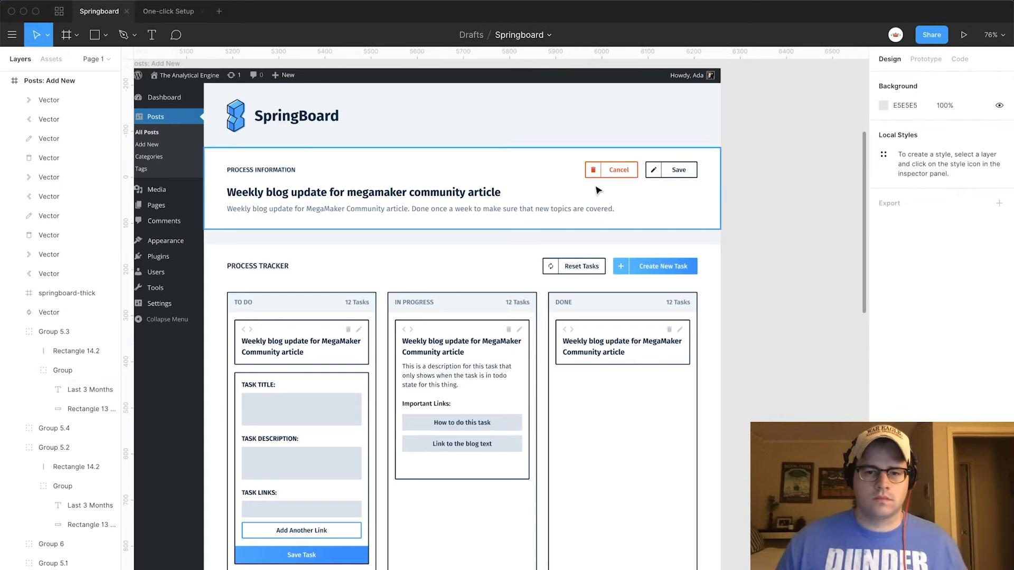
Copy the grey Task Title field from the To Do form onto the process title and place it behind the text.
left_click_drag(311, 408, 290, 195)
key("super+alt+bracketleft")
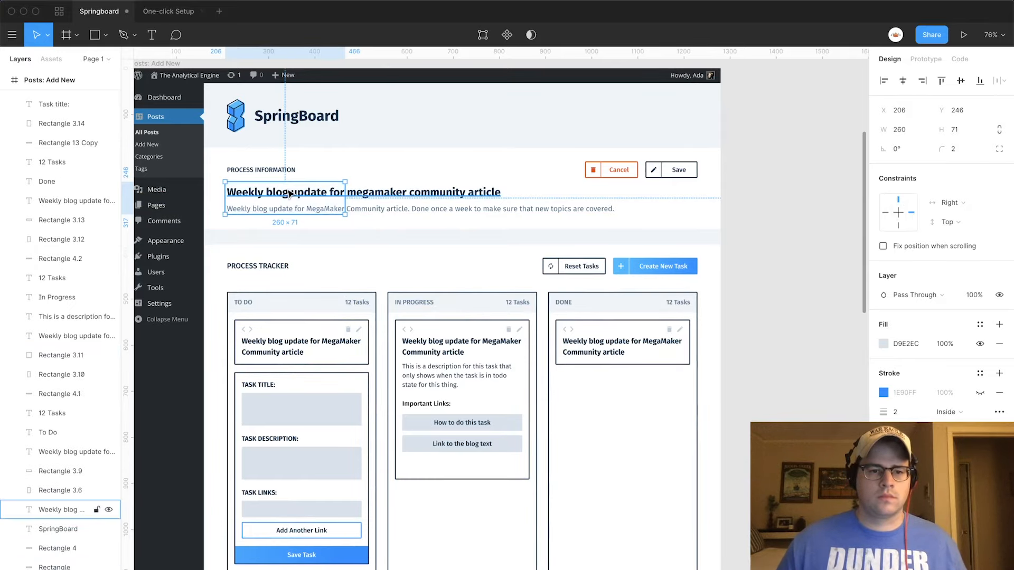
key("plus")
key("minus")
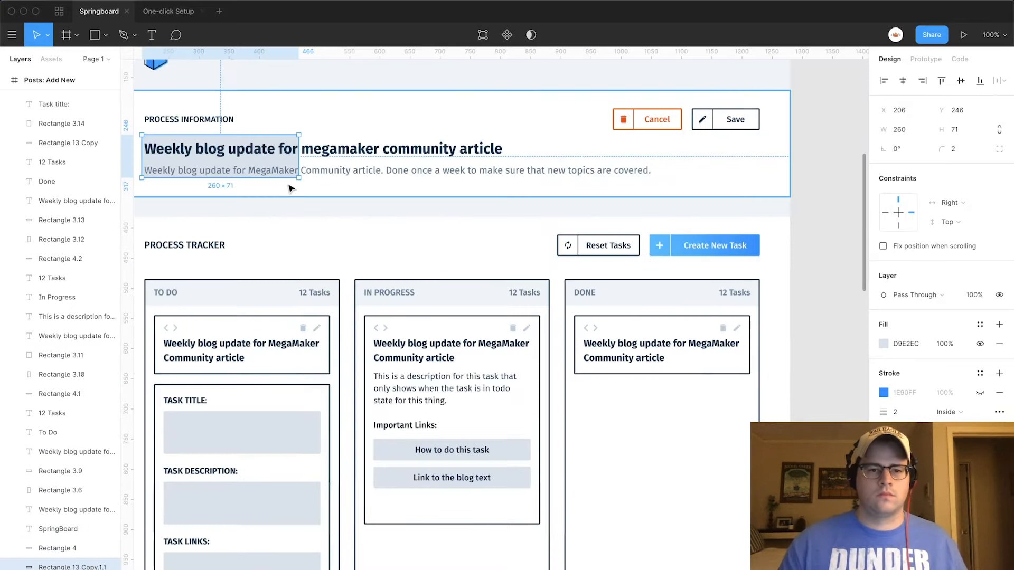
Resize the grey field behind the process title to 748 by 42, with its left edge aligned to the text.
scroll(288, 186, "down", 3)
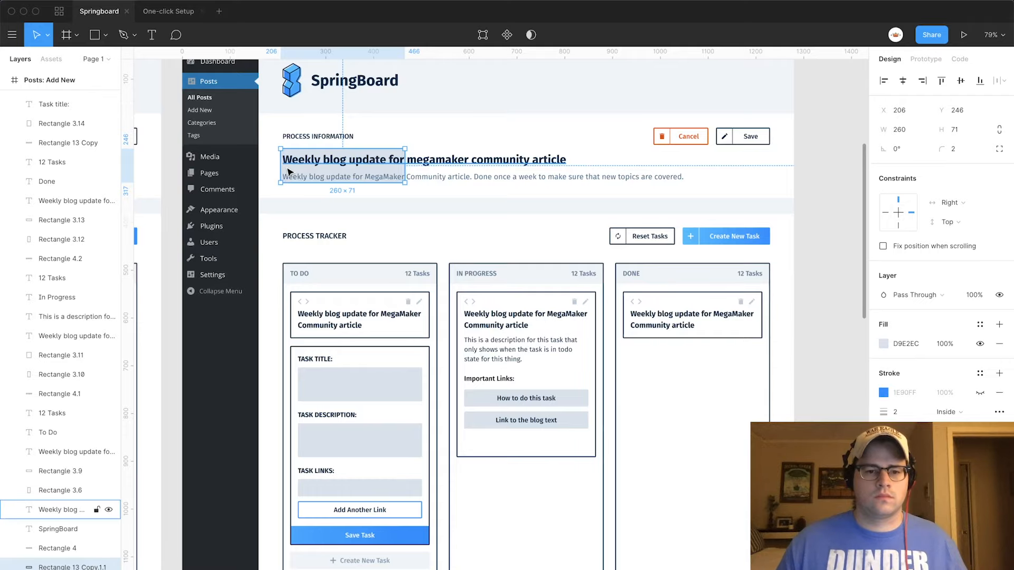
scroll(288, 171, "up", 3)
scroll(291, 172, "down", 3)
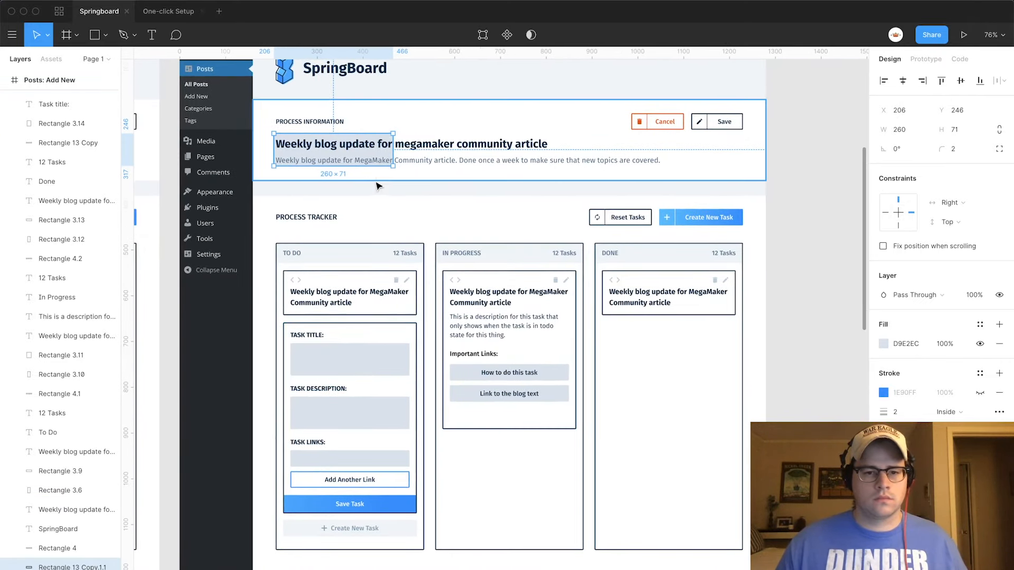
scroll(370, 159, "up", 3)
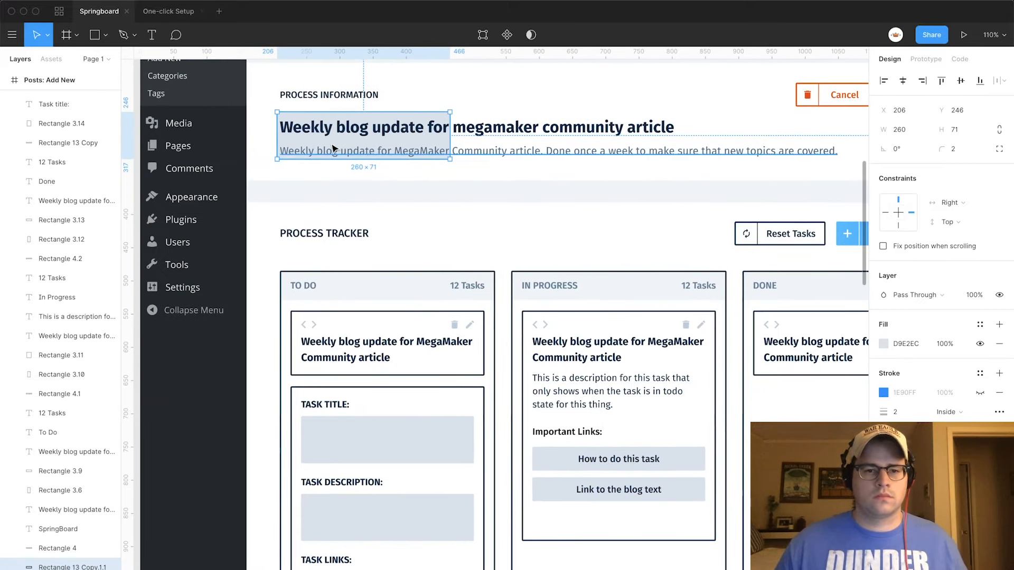
left_click_drag(299, 159, 300, 140)
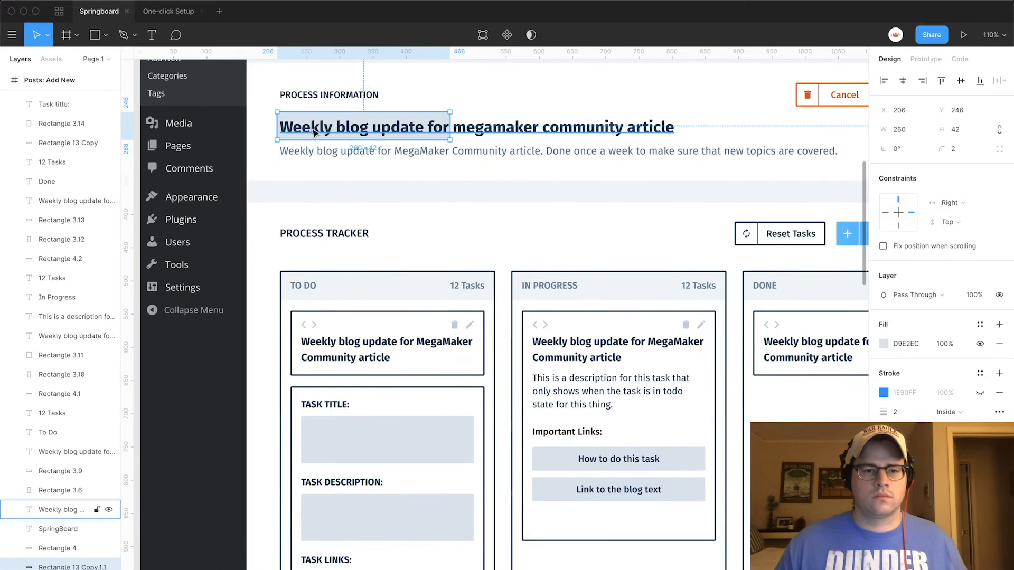
left_click_drag(427, 116, 776, 123)
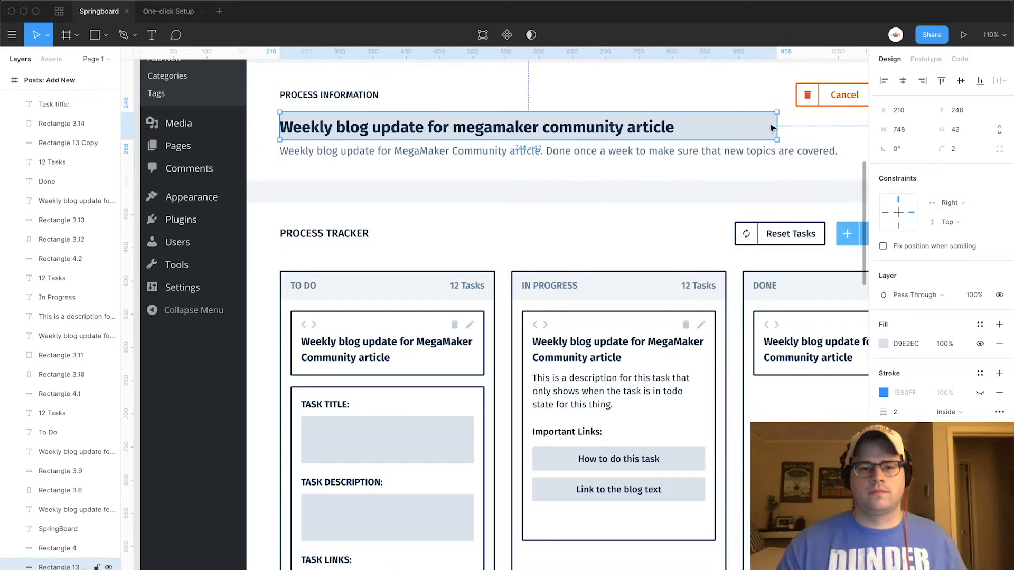
Extend the white Process Information background downward to a height of 192.
scroll(772, 129, "down", 3)
scroll(772, 128, "right", 3)
left_click(752, 138)
left_click_drag(727, 163, 728, 172)
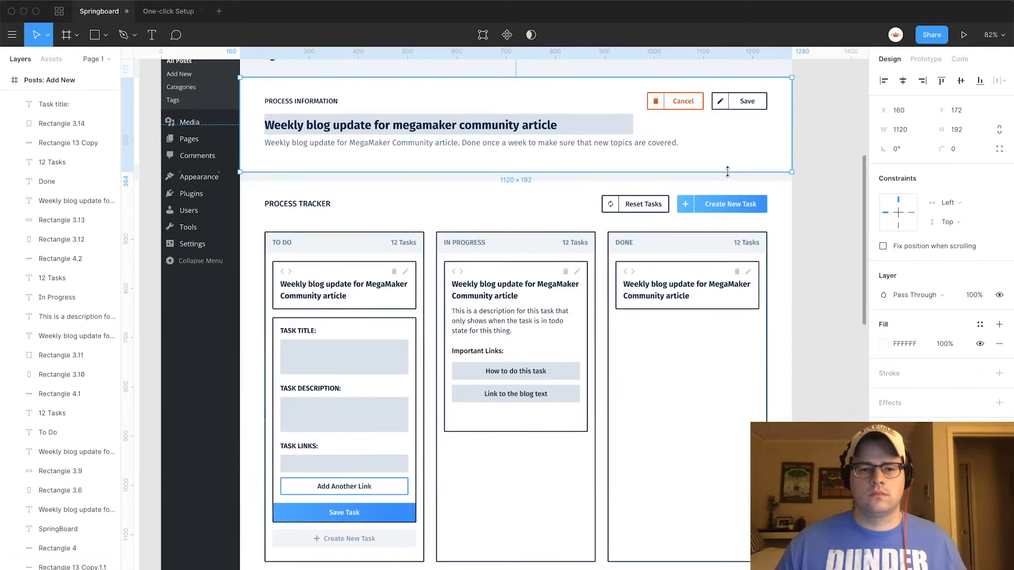
Move the entire Process Tracker section with its columns, cards and buttons down about 70 px.
left_click_drag(818, 568, 278, 178)
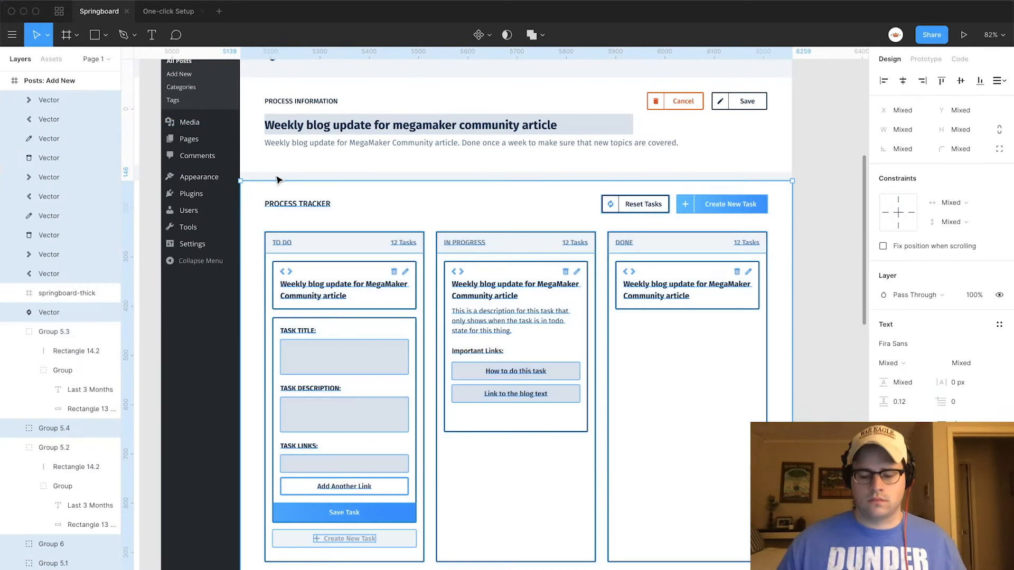
key("shift+Down")
key("shift+Down")
key("shift+Down")
key("shift+Down")
key("shift+Down")
key("shift+Down")
key("shift+Down")
key("shift+Down")
scroll(279, 180, "up", 5)
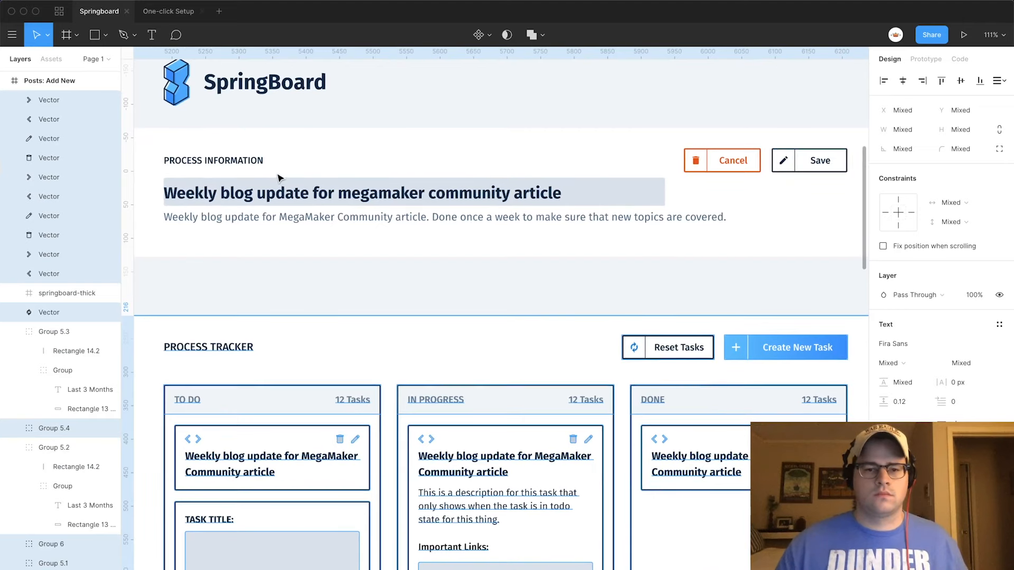
key("Escape")
Shift the process title text 16 px to the right so it sits inset within its grey field.
left_click(417, 194)
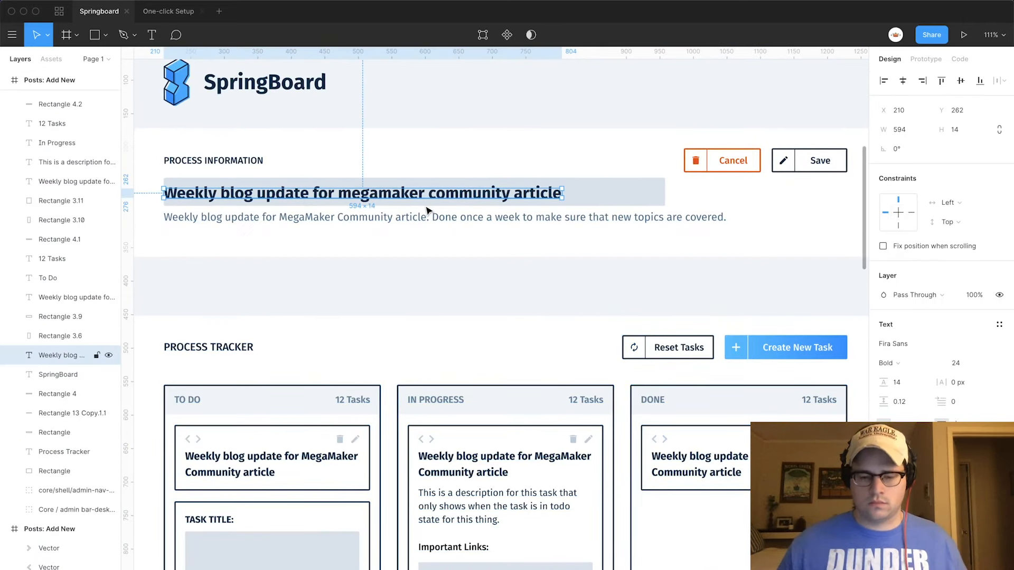
key("shift+Right")
key("alt")
key("Right")
key("Right")
key("Right")
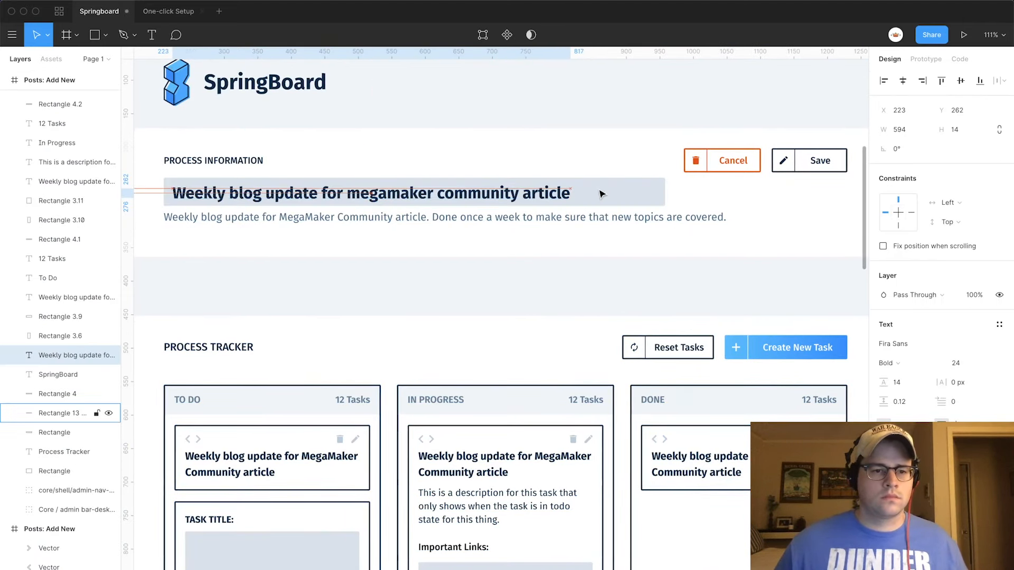
key("Right")
key("Right")
Set the height of the grey field behind the process title to 46.
left_click(601, 195)
left_click(954, 129)
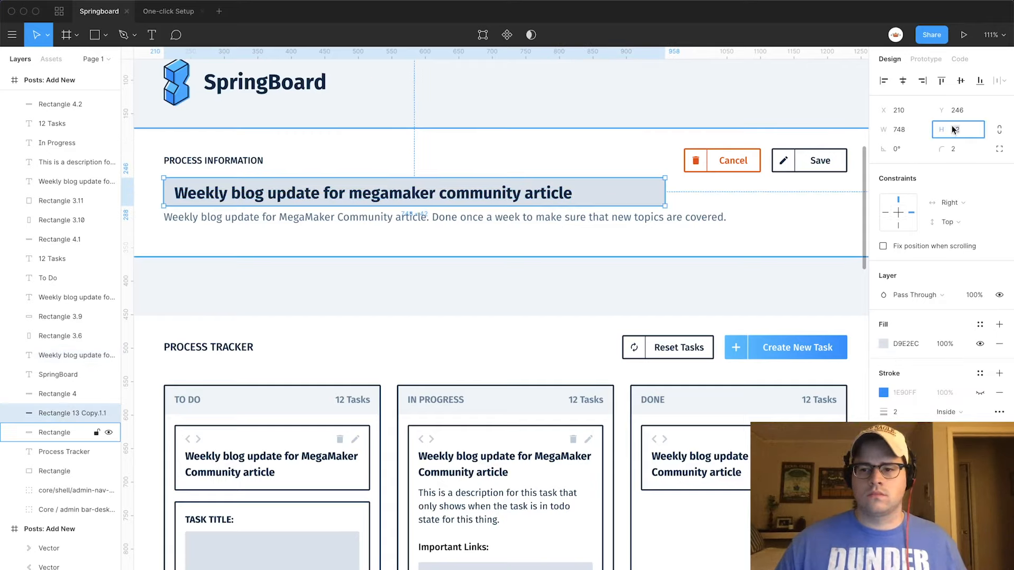
type("44")
key("Return")
Move the process description line down 20 px, away from the title field.
left_click(466, 255)
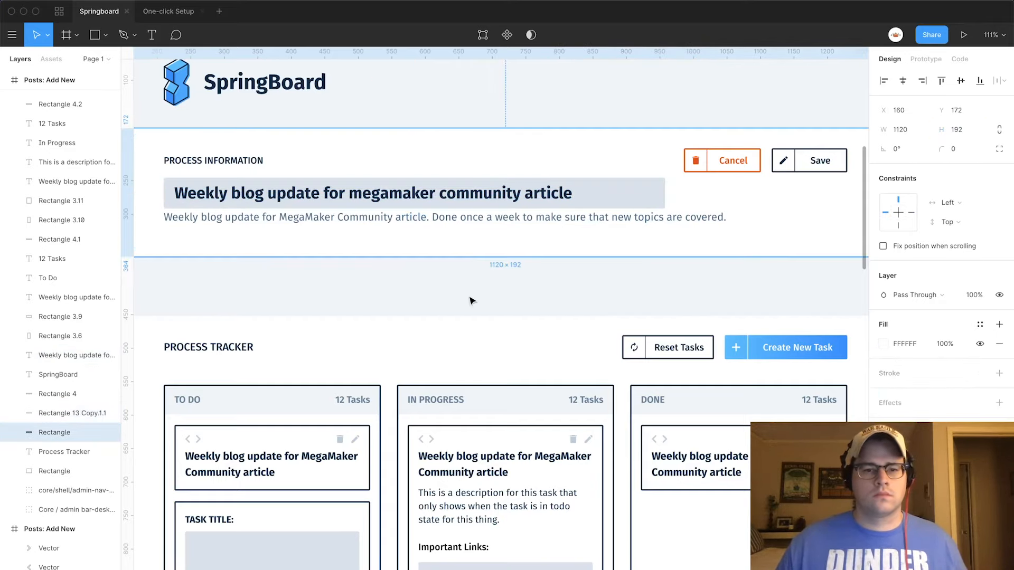
left_click(580, 218)
key("shift+Down")
key("shift+Down")
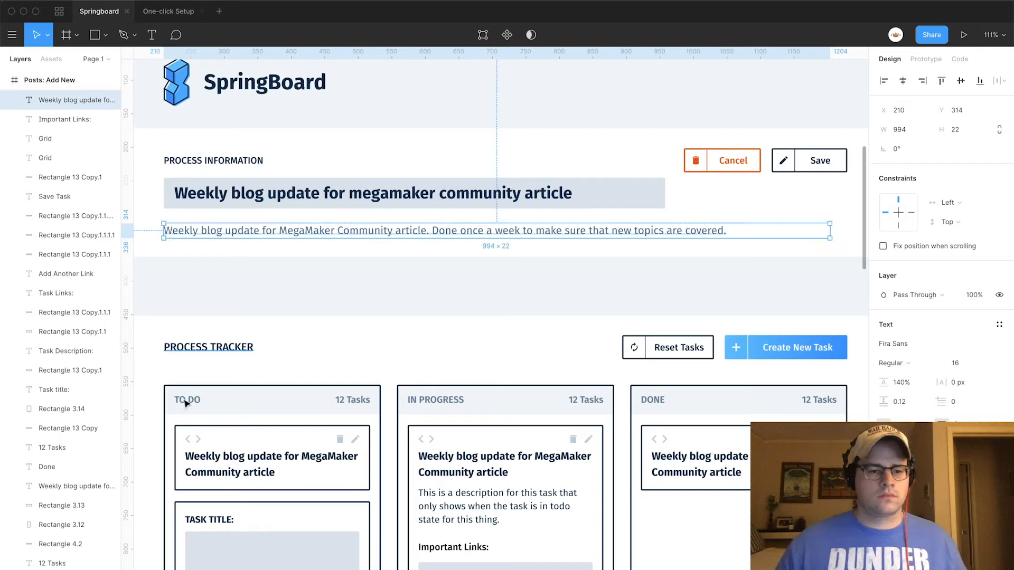
Copy the form's Task Title label above the process title field, and move the label, field and title down 10 px together.
left_click(216, 523)
left_click_drag(215, 523, 194, 170)
left_click(627, 195, "shift")
left_click(543, 195, "shift")
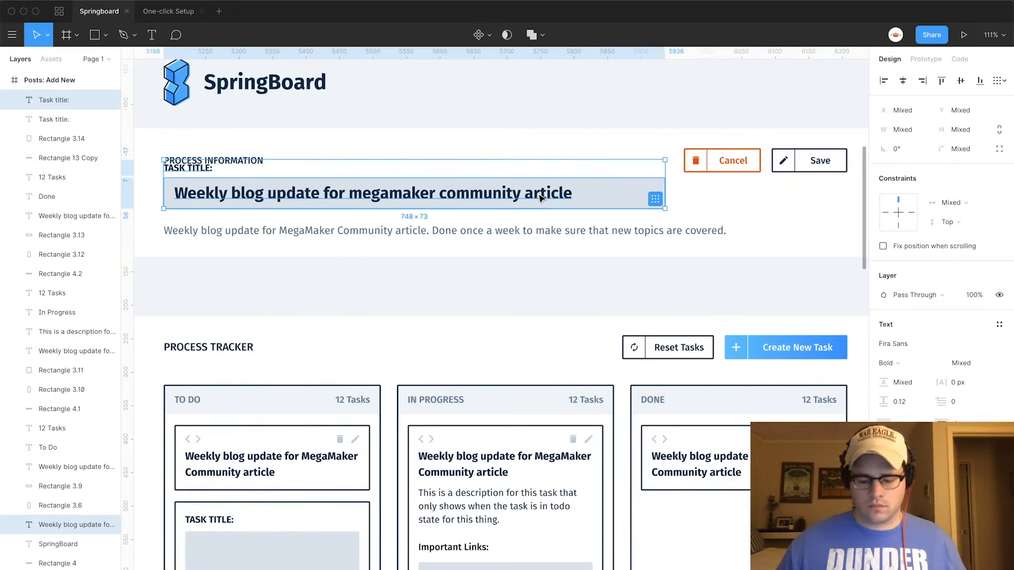
key("shift+Down")
Lower the process description another 20 px and extend the white Process Information background to a height of 239.
left_click(506, 232)
key("shift+Down")
key("shift+Down")
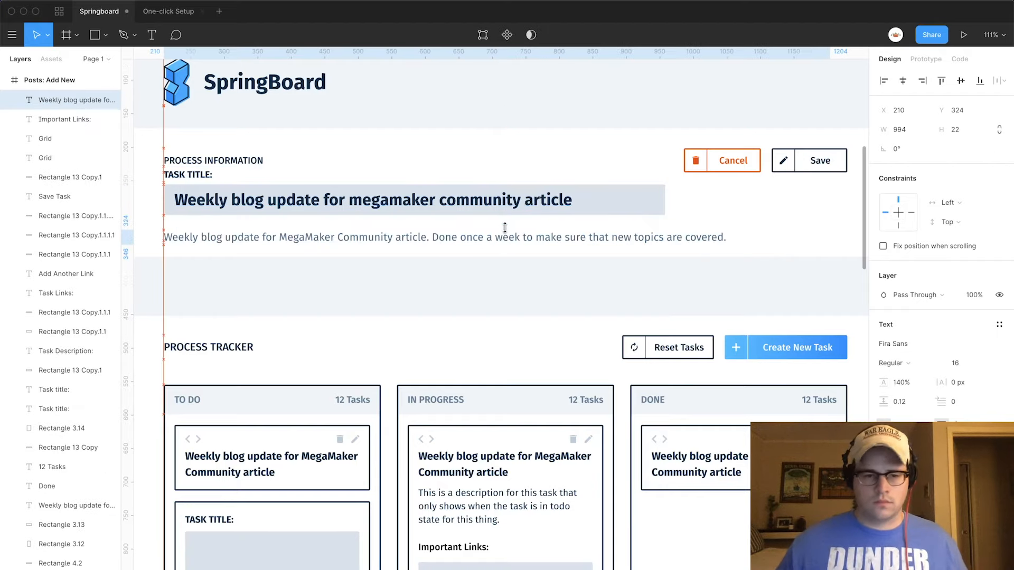
left_click(820, 242)
left_click_drag(814, 256, 814, 289)
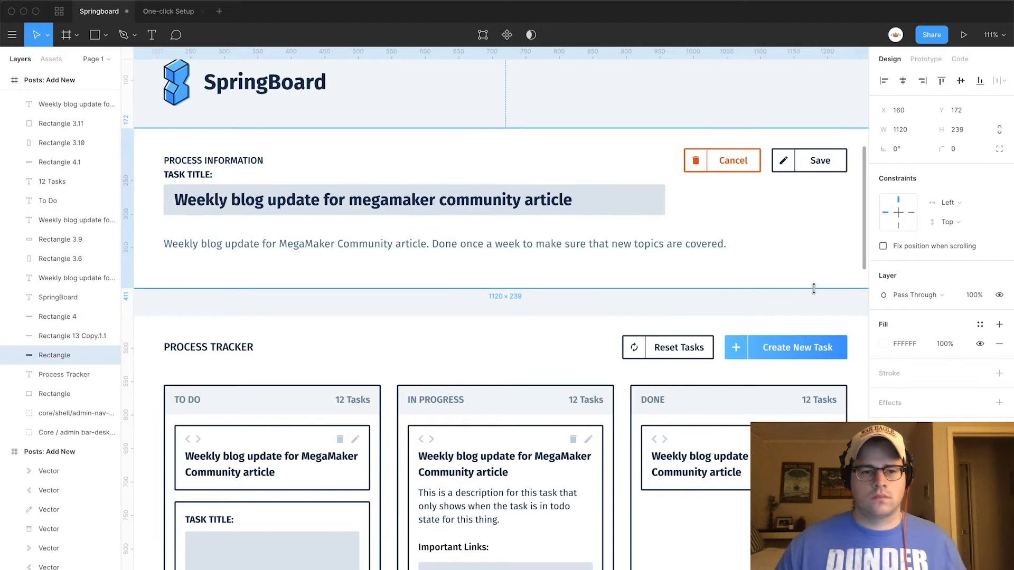
Move the copied label, grey field and process title down 20 px and change the label to "Process title:".
left_click(316, 212)
left_click(635, 202, "shift")
left_click(205, 177, "shift")
key("shift+Down")
key("shift+Down")
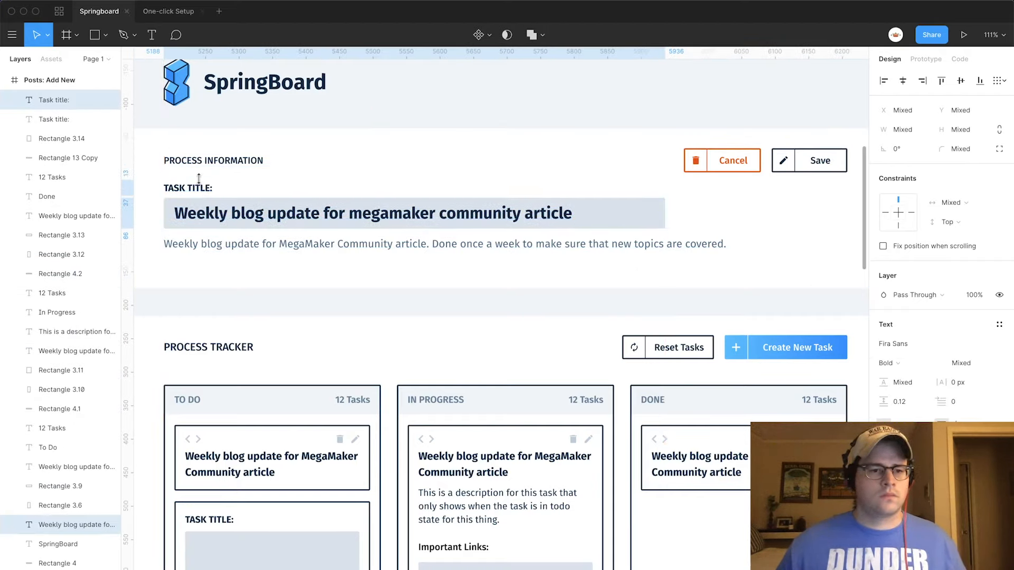
double_click(182, 185)
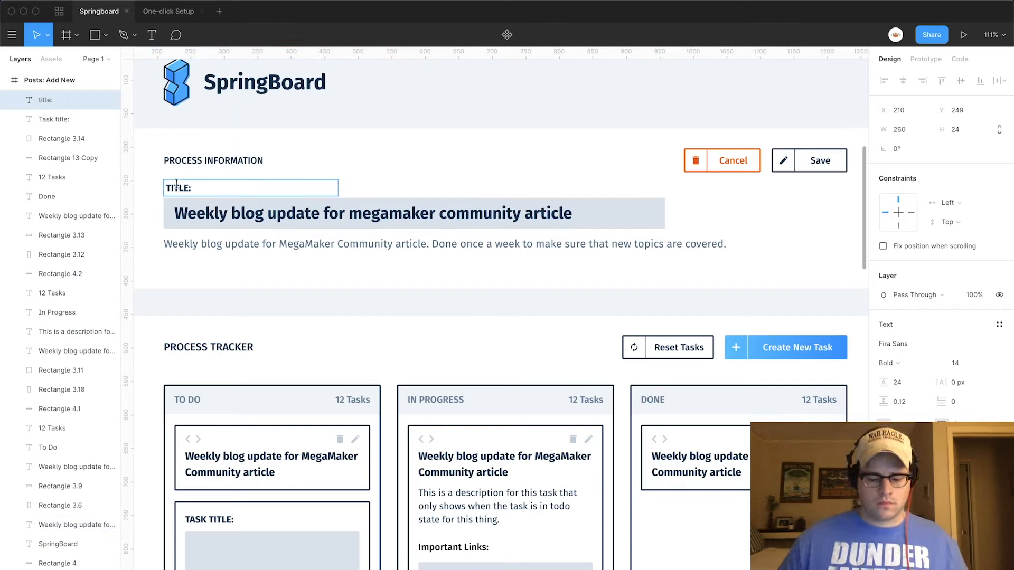
Check the label-to-field spacing in the task form and move the process title and its grey field down 3 px.
left_click(213, 521)
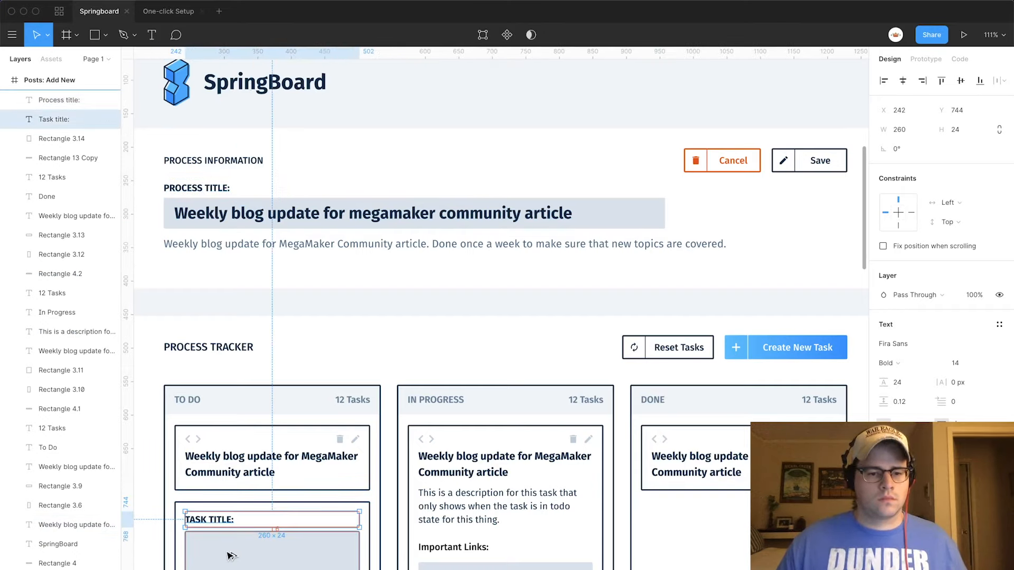
left_click(371, 216)
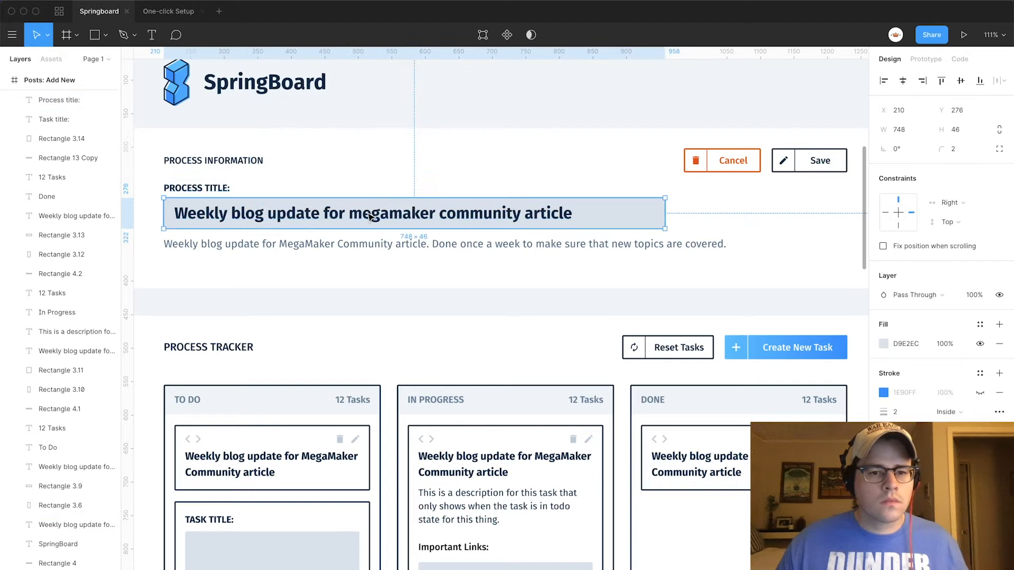
left_click(369, 214, "shift")
key("Down")
key("Down")
key("Down")
left_click(750, 210)
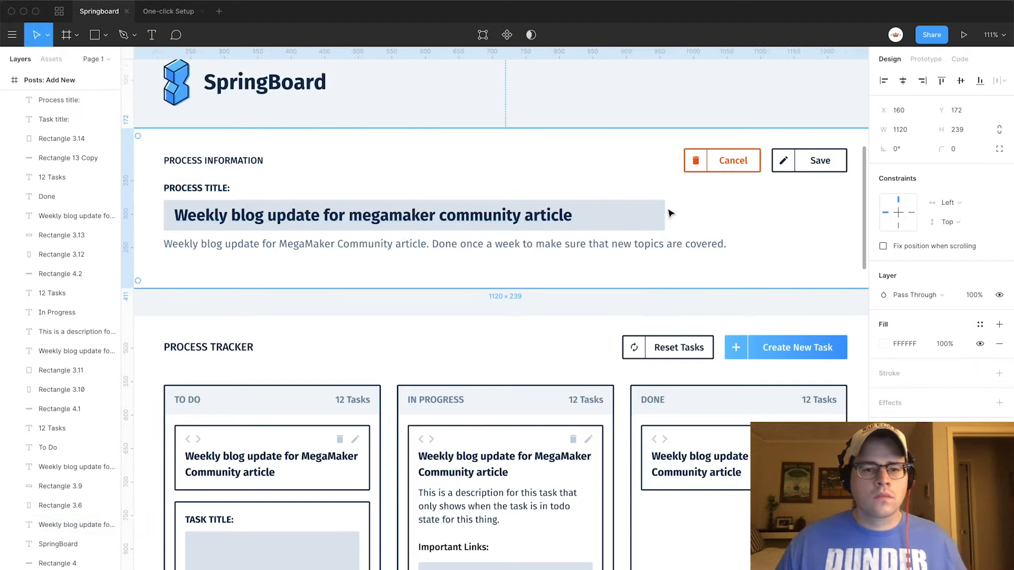
Enlarge the process title's text box to the field's height of 46 and align its text vertically to the middle.
mouse_move(523, 216)
left_mouse_down()
mouse_move(515, 201)
mouse_move(511, 231)
left_mouse_up()
left_click(957, 422)
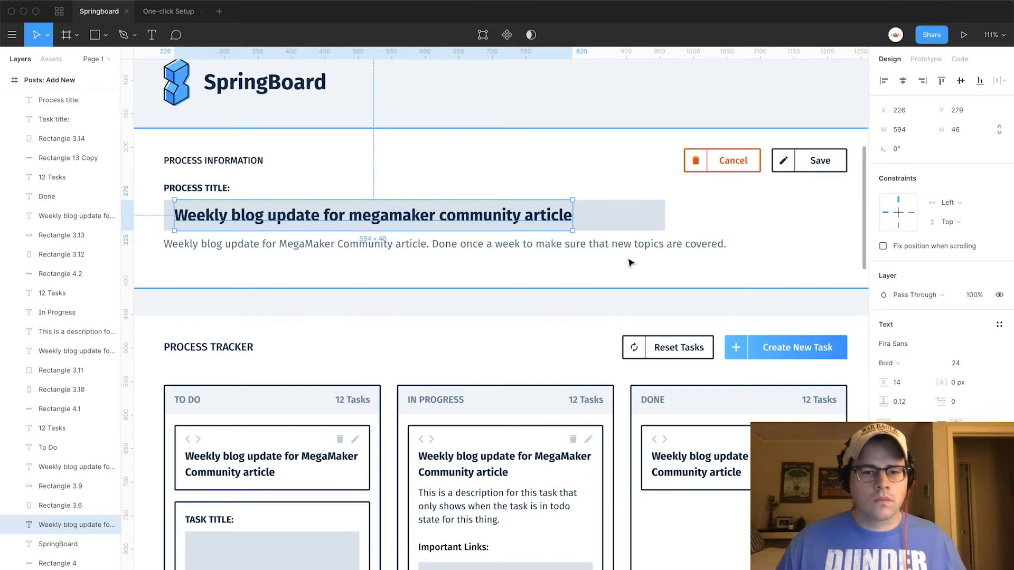
left_click(711, 225)
Make the grey process title field slightly taller and stretch the title's text box to match its bottom edge.
left_click(656, 217)
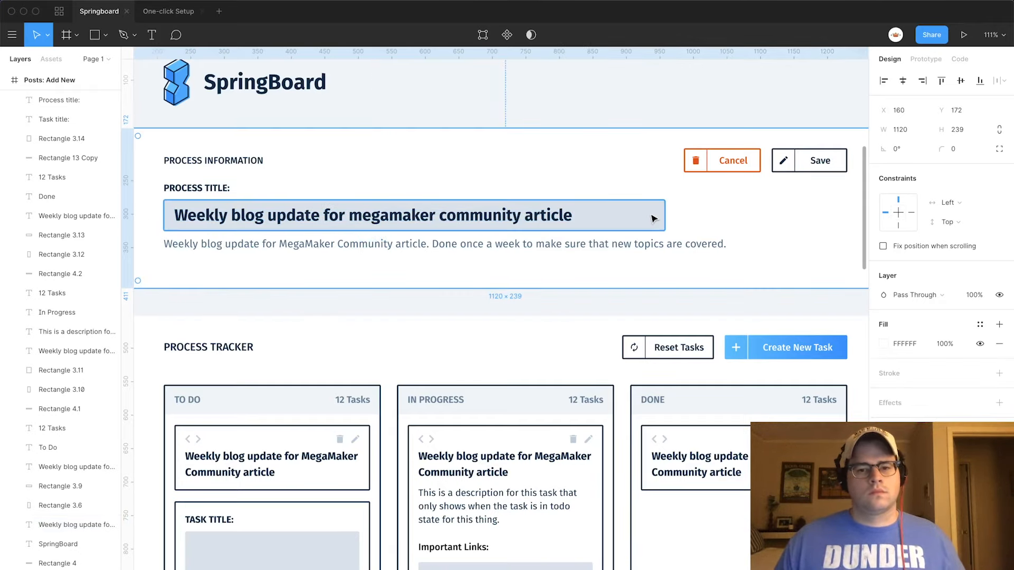
left_click(965, 129)
left_click(521, 229)
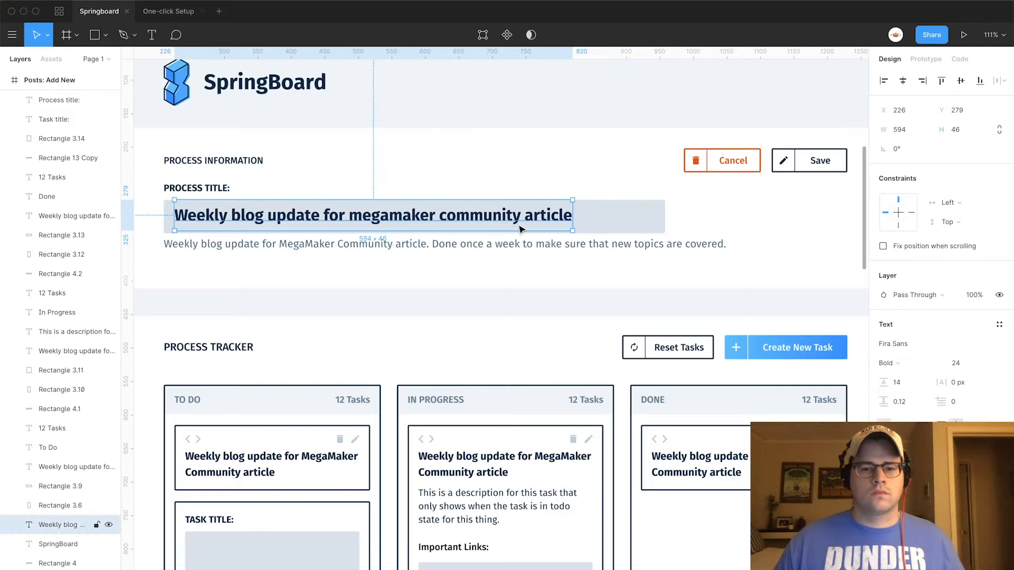
left_click_drag(519, 230, 519, 233)
left_click(513, 261)
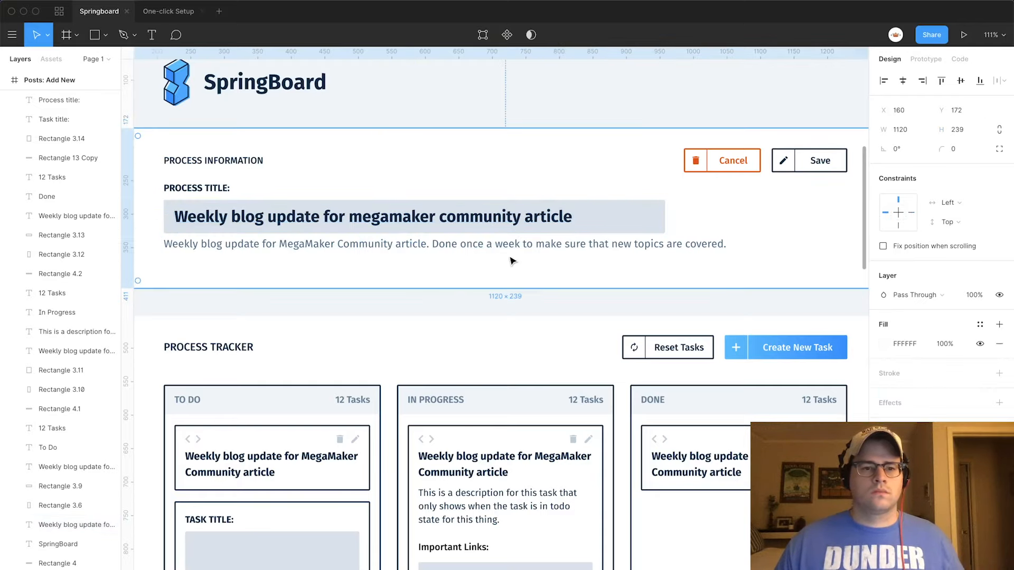
Move the process description text down 40 px and place a copy of the grey title field beneath the original as its background.
left_click(451, 250)
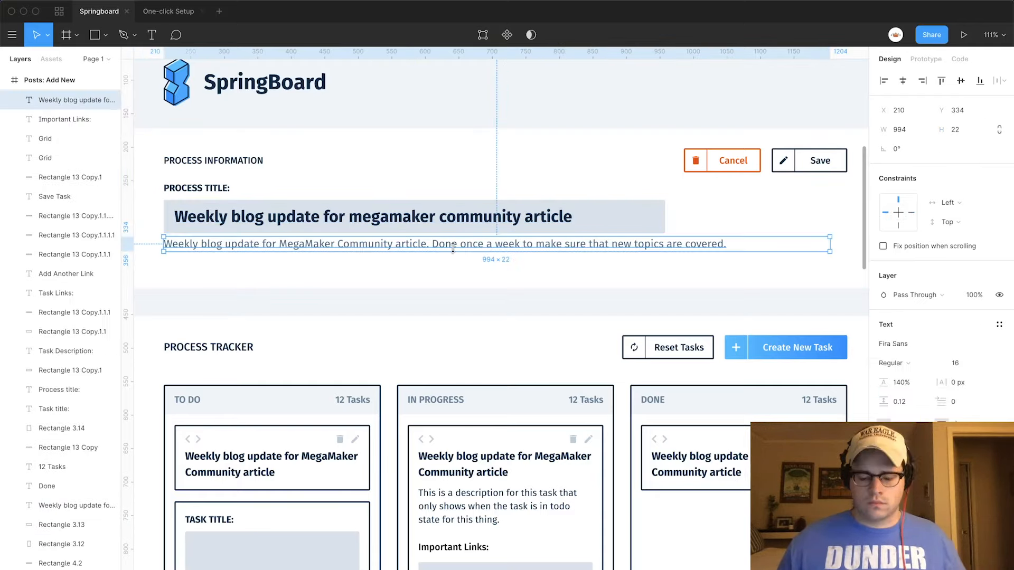
key("shift+Down")
key("shift+Down")
key("shift+Down")
key("shift+Down")
left_click_drag(613, 232, 611, 294, "alt")
Duplicate the process title label above the copied grey field and change its text to "Process Description:".
left_click(197, 189)
left_click_drag(197, 189, 222, 247, "alt")
double_click(221, 249)
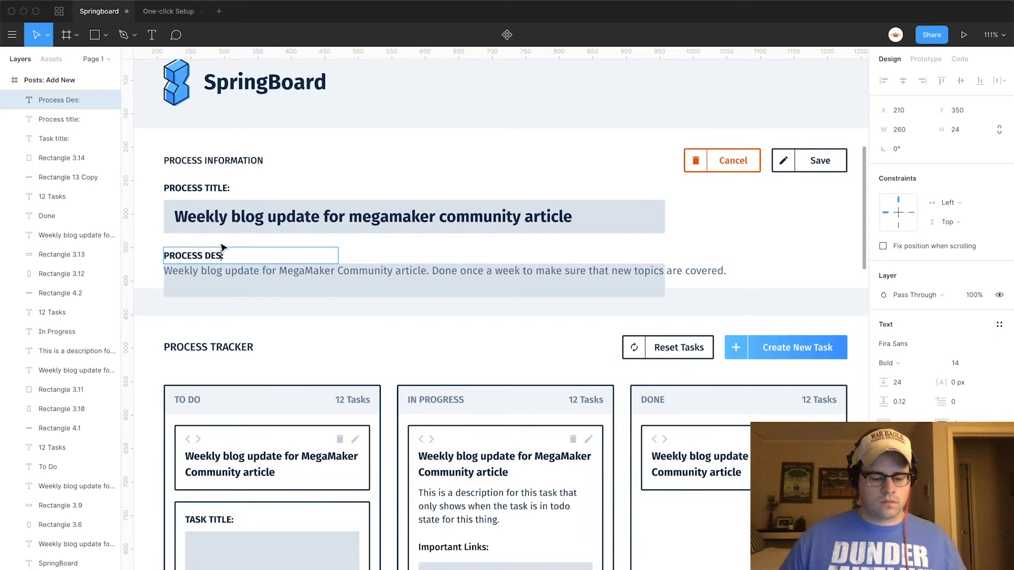
Recolour the process description text with the dark document colour and move it inside its grey field at X 226, Y 388.
left_click(294, 272)
left_click(885, 473)
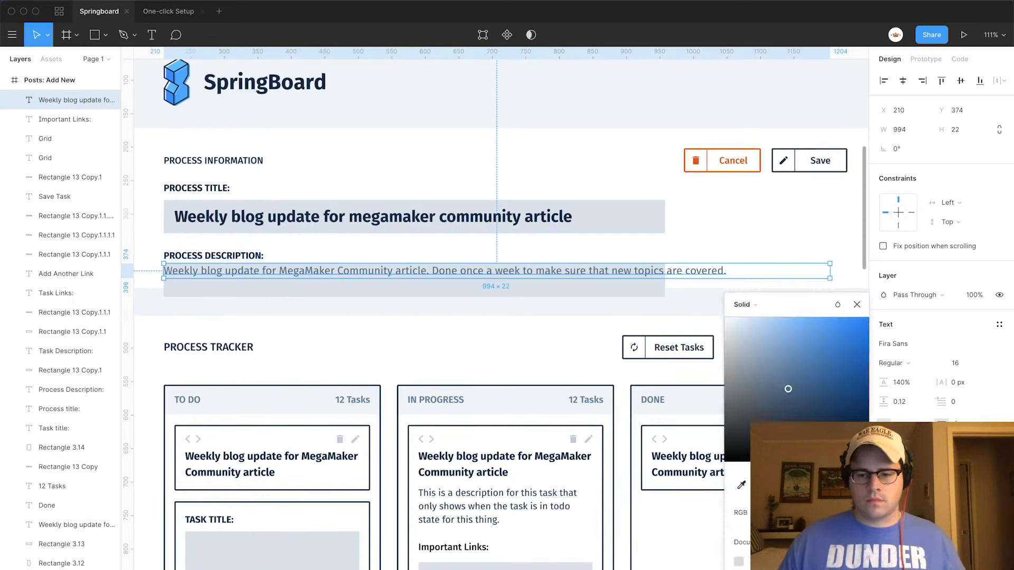
left_click(739, 561)
left_click(604, 346)
left_click_drag(372, 271, 383, 283)
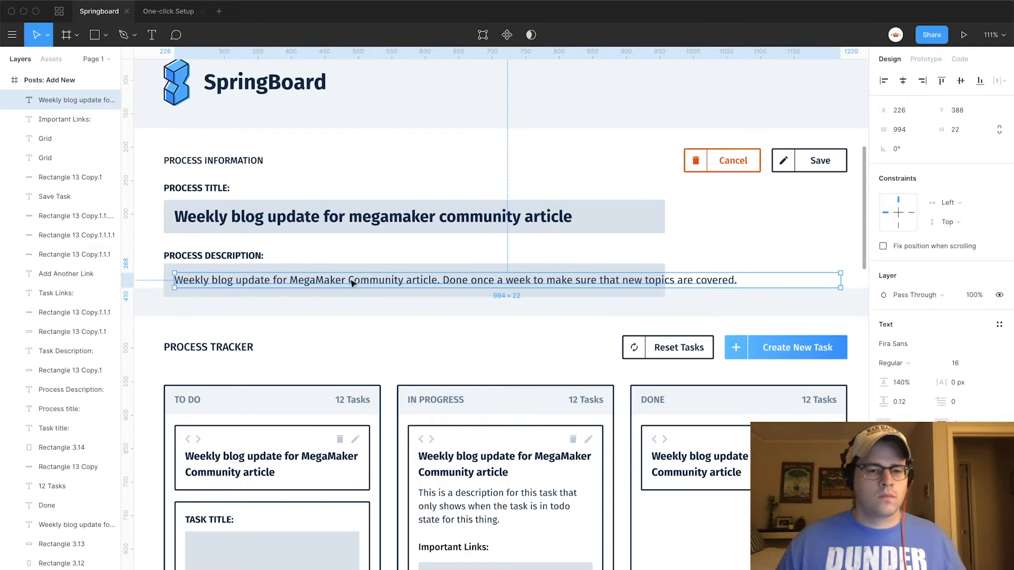
Widen the grey process title and description fields to 1018 px so they end level with the Save button.
left_click(655, 231)
left_click_drag(665, 222, 831, 220)
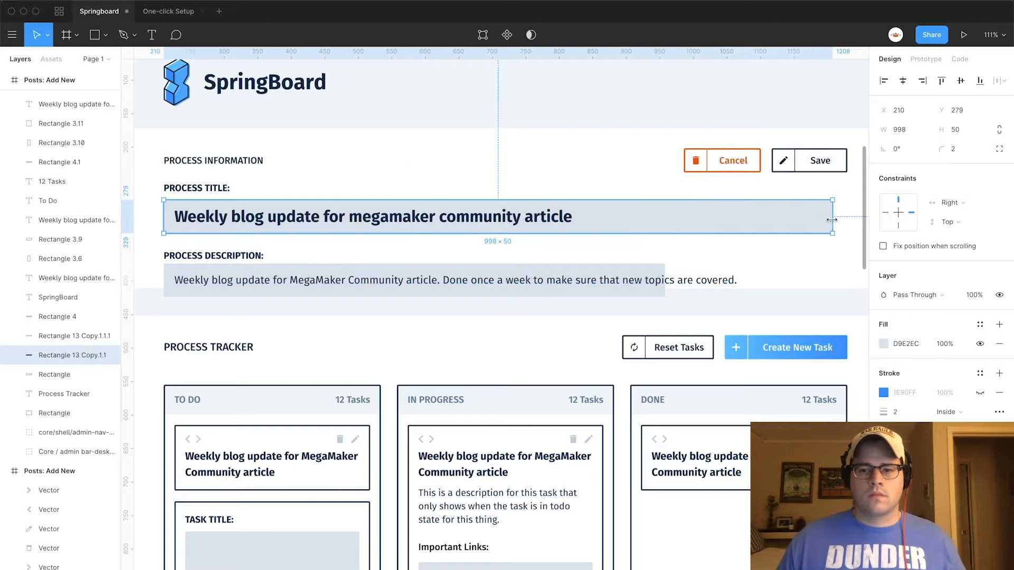
left_click(658, 285)
left_click_drag(665, 268, 840, 267)
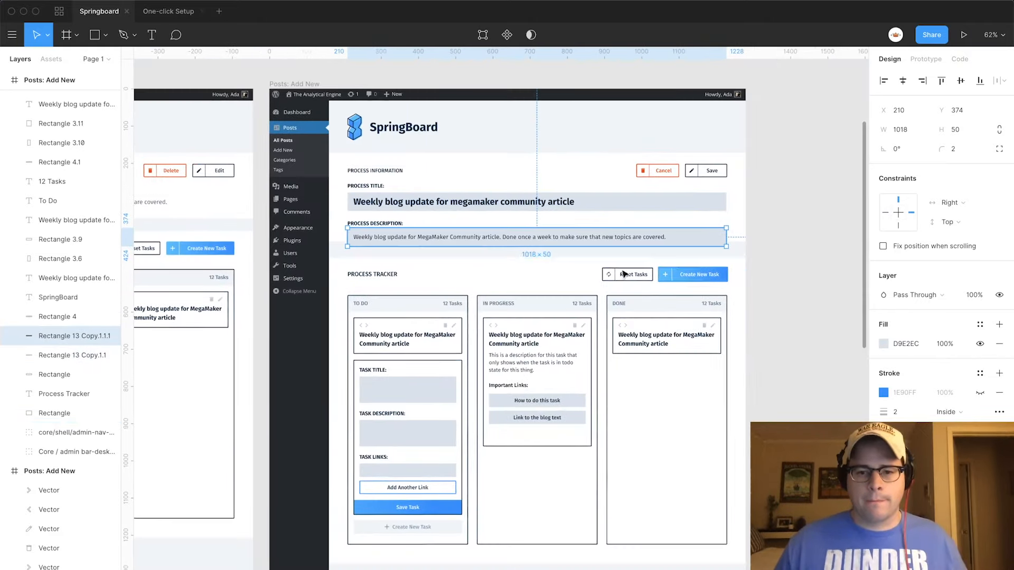
Group all elements of the process tracker section and move the group down to Y 532.
left_click_drag(781, 564, 346, 253)
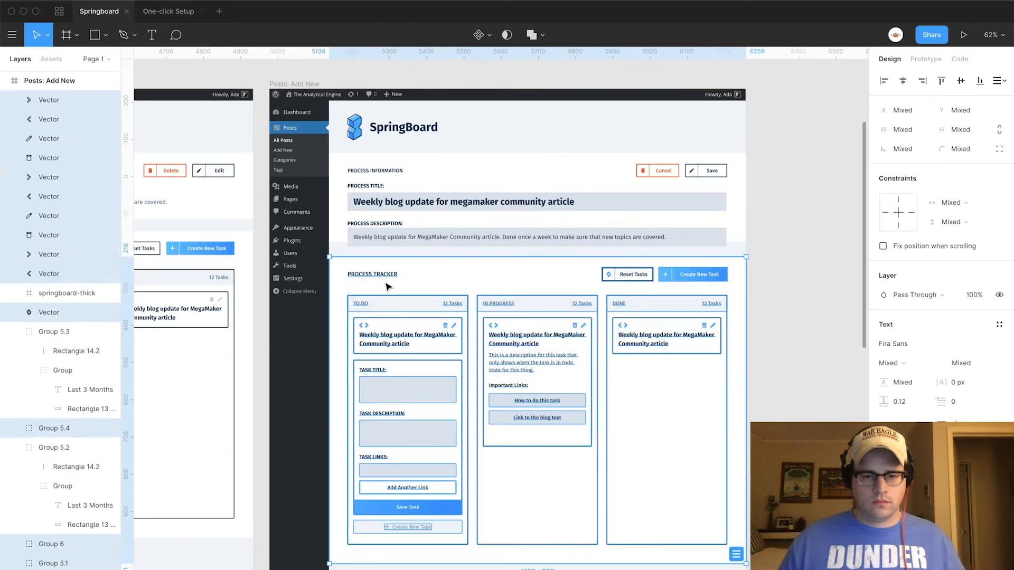
key("super+g")
key("shift+Down")
key("shift+Down")
key("shift+Down")
key("shift+Down")
key("shift+Down")
key("shift+Down")
key("shift+Down")
key("shift+Down")
key("shift+Down")
Set the process tracker group's opacity to 50%.
left_click(974, 314)
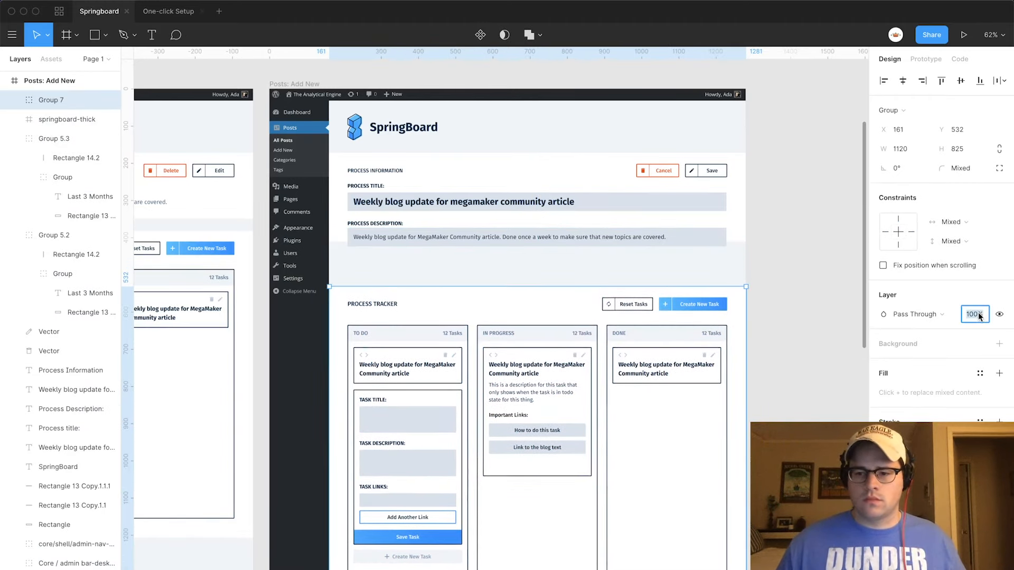
type("50")
key("Return")
Extend the white process information panel downward and set the grey description field's height to 100.
left_click(723, 231)
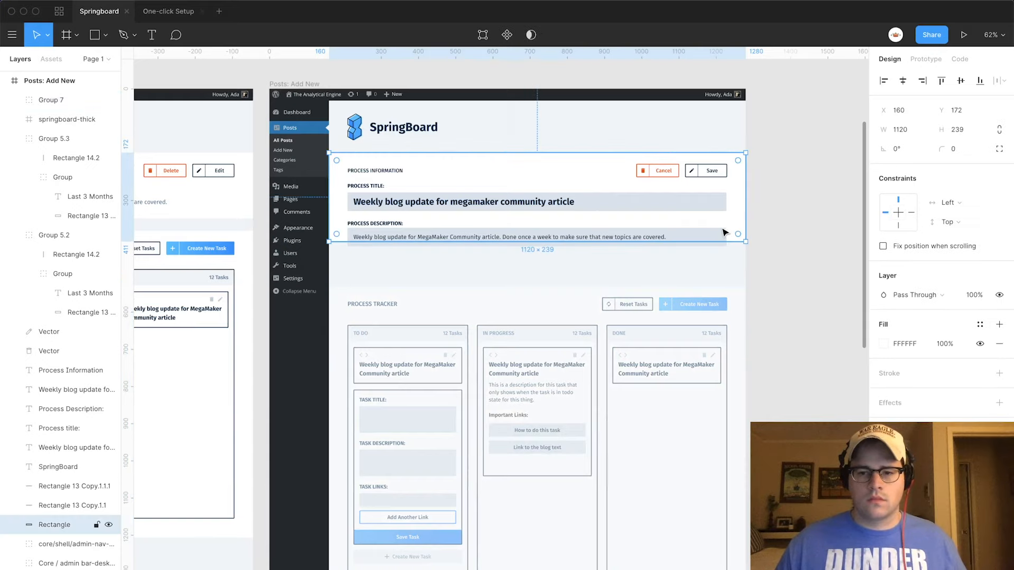
left_click_drag(723, 231, 712, 262)
left_click(715, 242)
left_click(960, 130)
type("100")
key("Return")
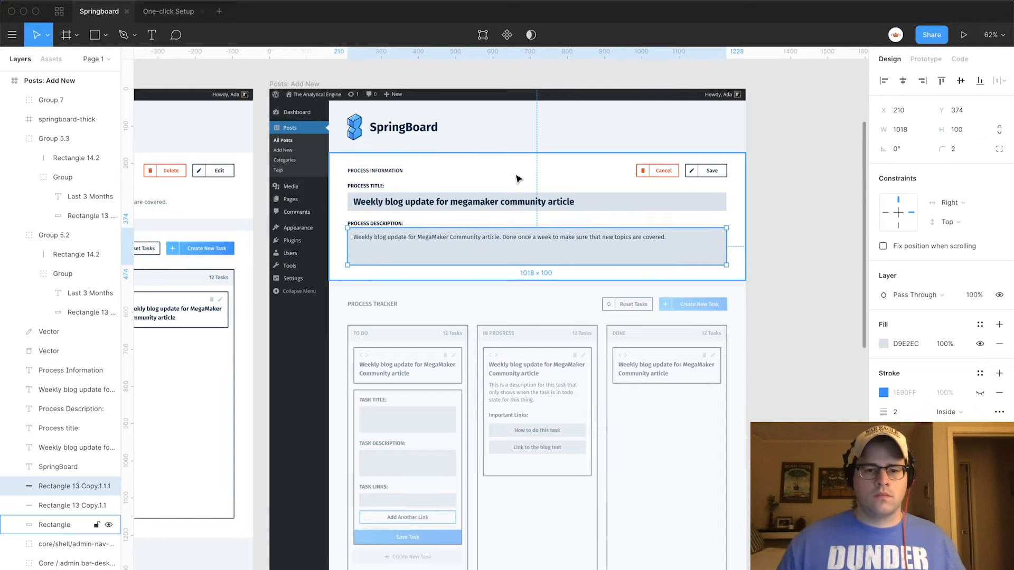
Move the process description text and its grey field down 6 px to match the title field's label spacing.
scroll(516, 178, "up", 5)
left_click(421, 341, "shift")
scroll(369, 304, "left", 3)
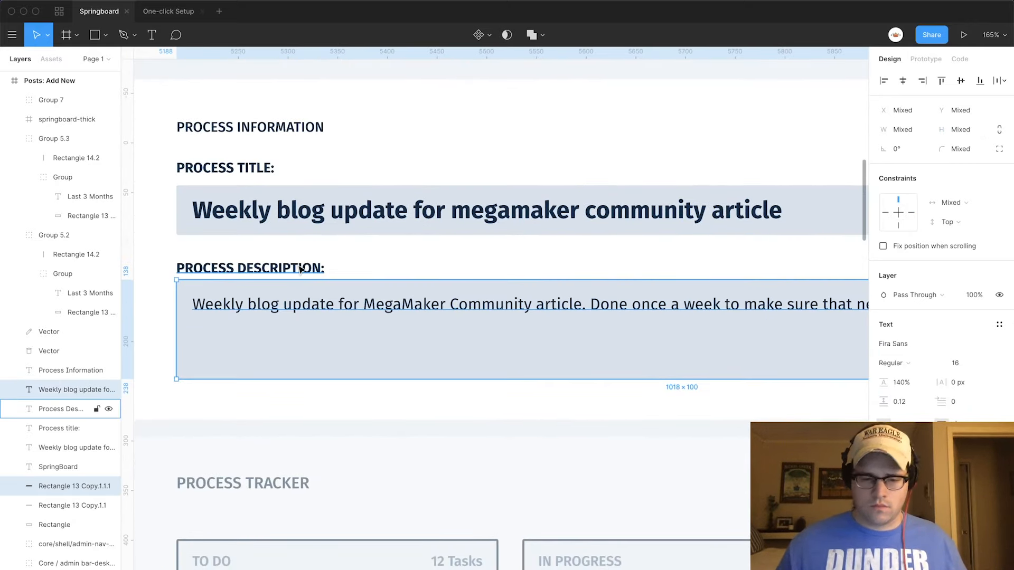
scroll(299, 269, "down", 5)
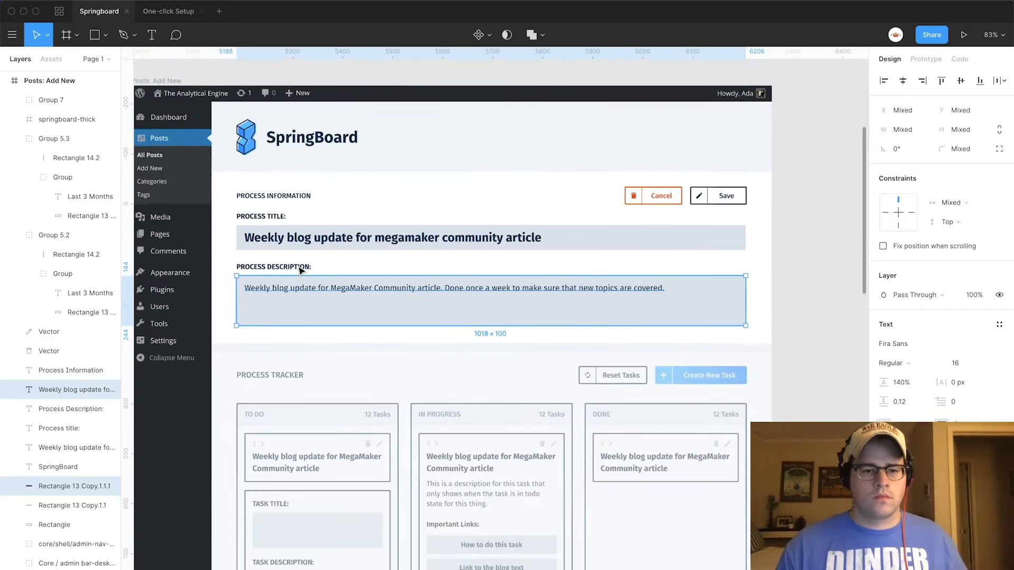
left_click(792, 315)
Try a font size of 16 for the process title text.
left_click(452, 242)
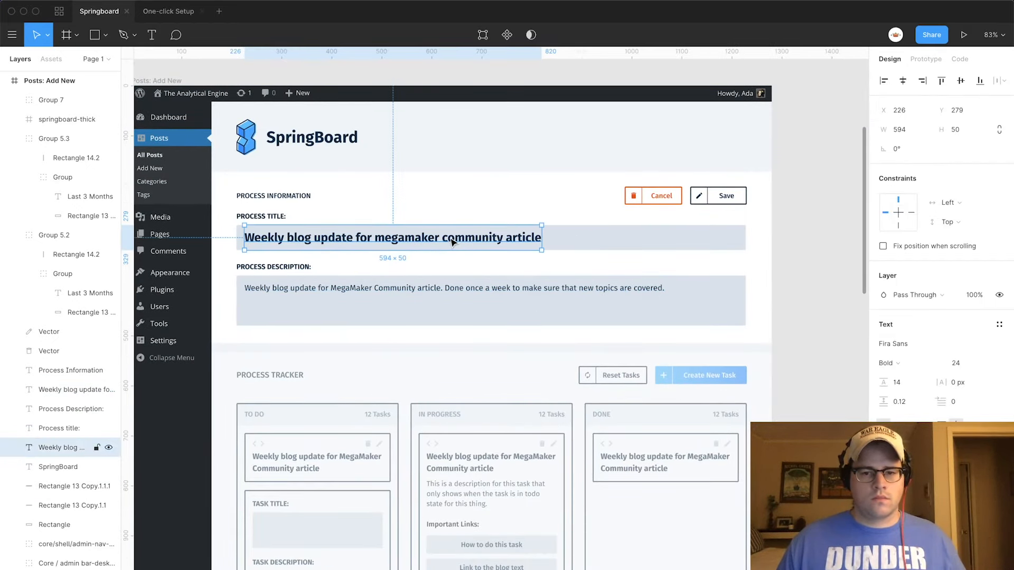
left_click(966, 363)
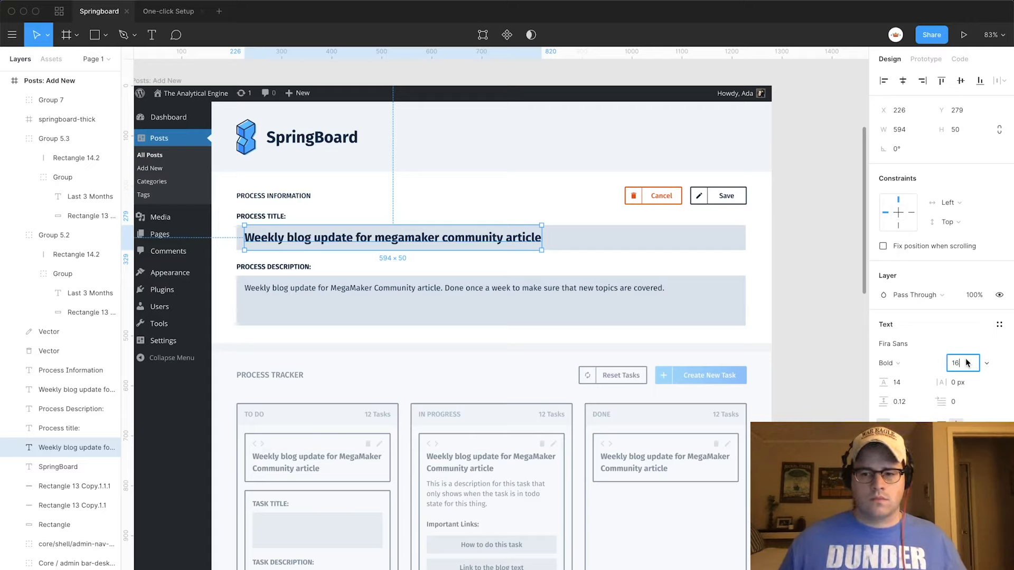
type("16")
left_click(802, 298)
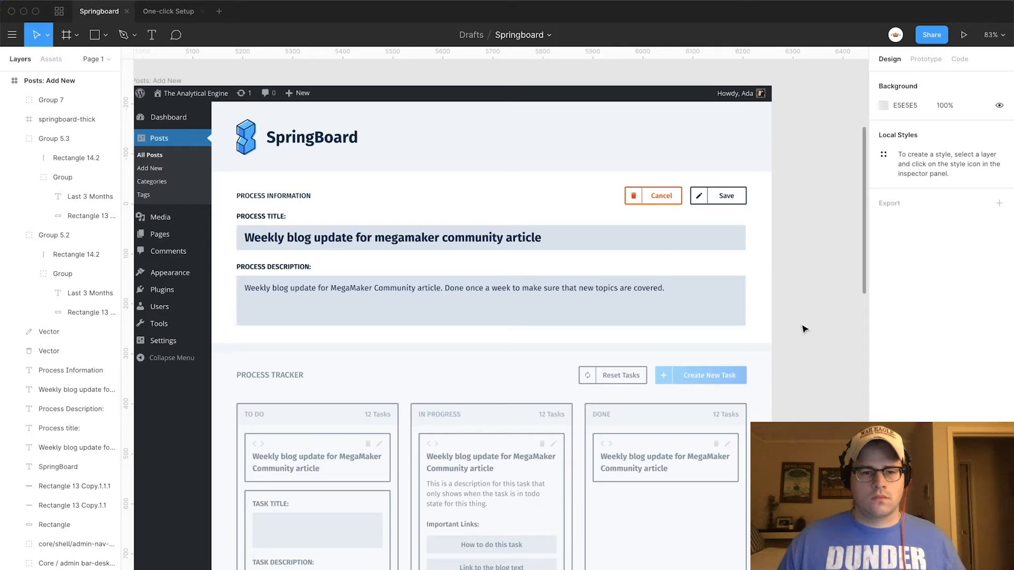
left_click(299, 217)
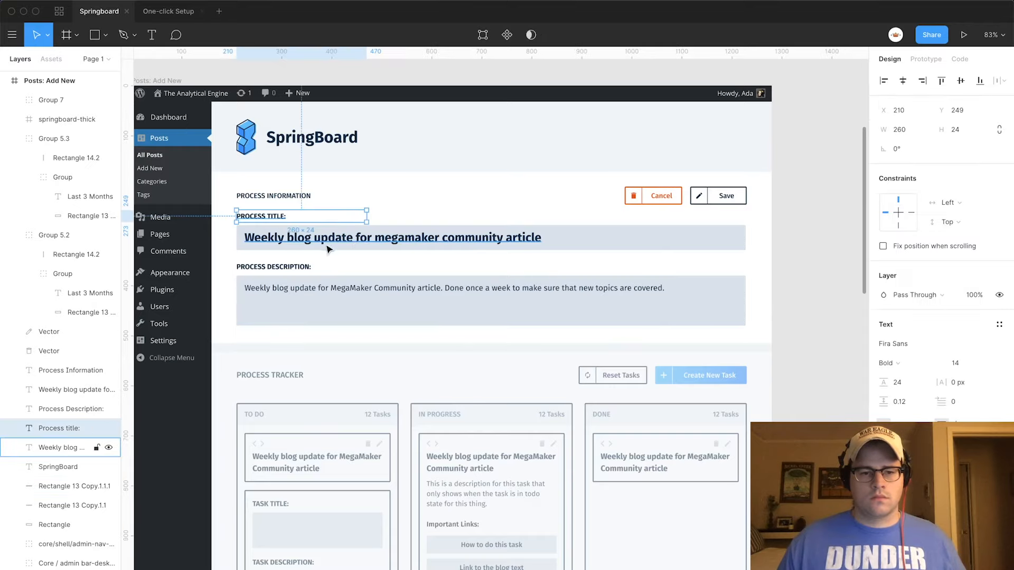
left_click(531, 238, "shift")
left_click(555, 238, "shift")
left_click(311, 268)
left_click(801, 295)
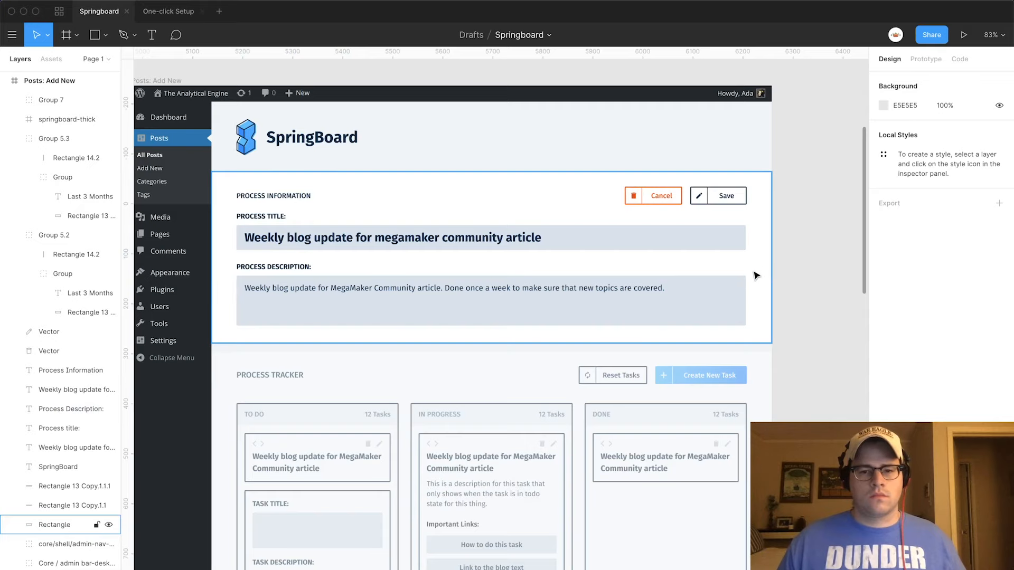
left_click(729, 197)
left_click(647, 323)
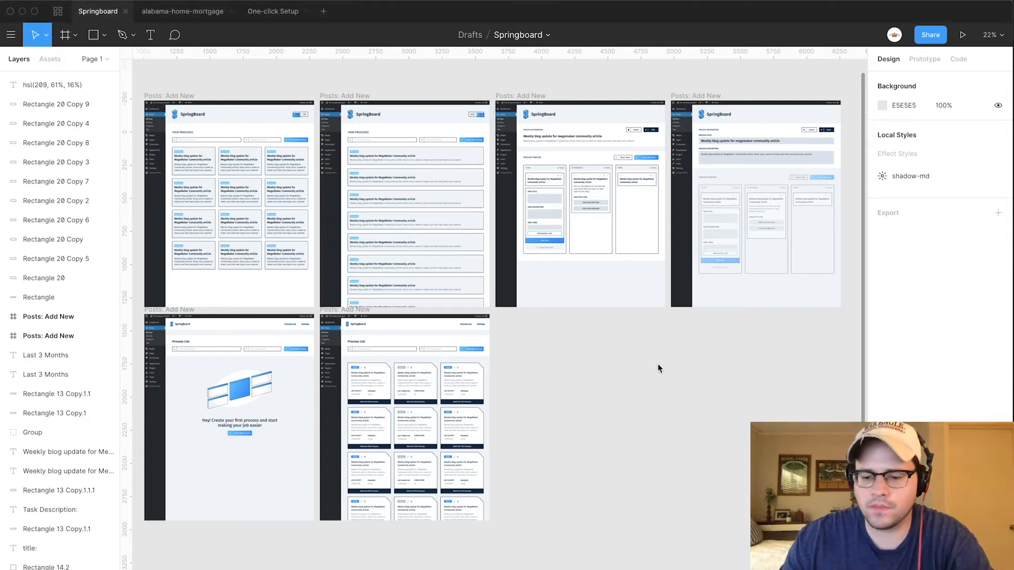
Review the redesigned empty-state and process list mockups and compare them with the earlier list-view mockup.
key("plus")
scroll(658, 365, "left", 6)
scroll(659, 365, "down", 4)
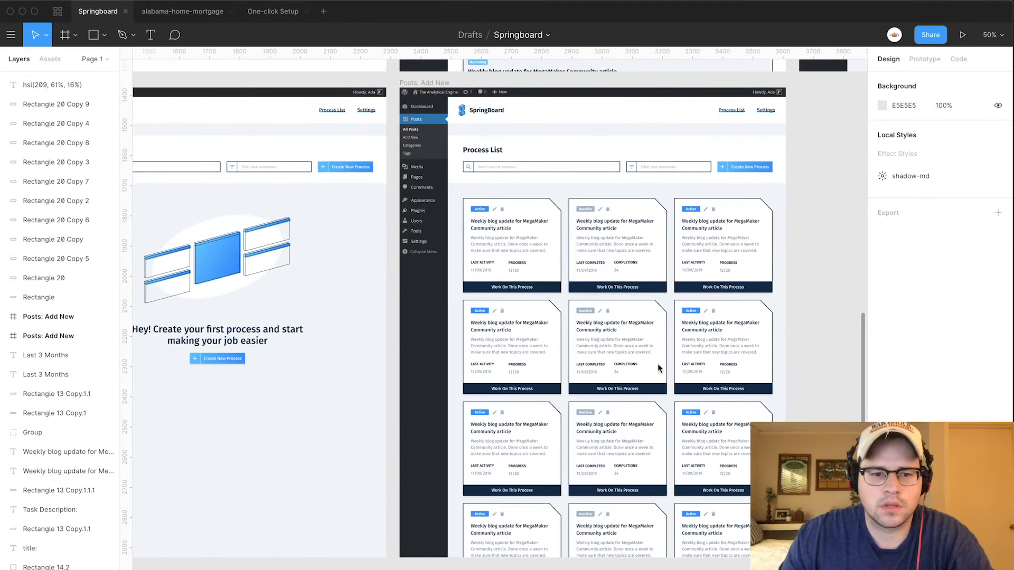
scroll(657, 363, "left", 5)
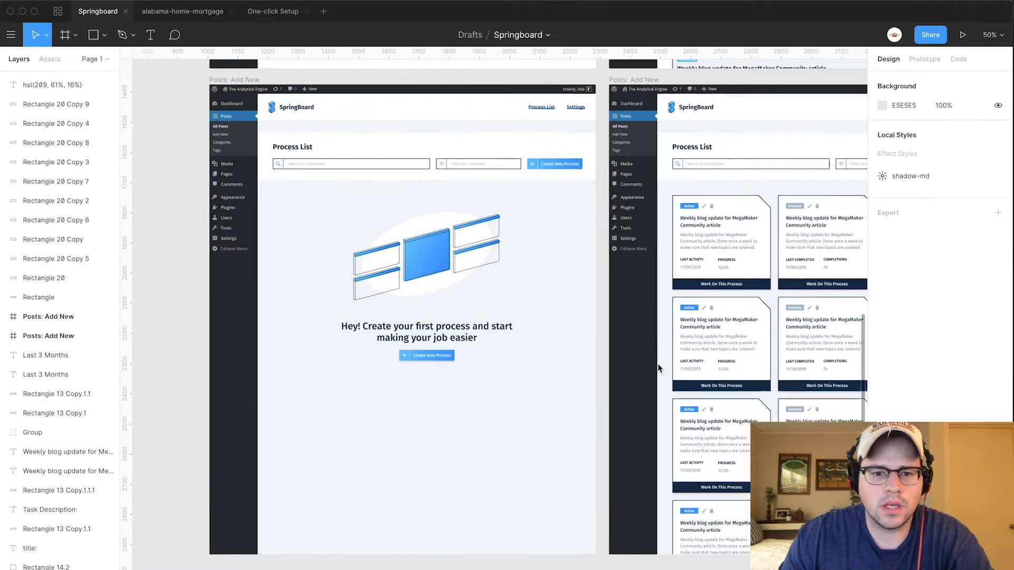
scroll(657, 364, "left", 2)
scroll(658, 363, "up", 1)
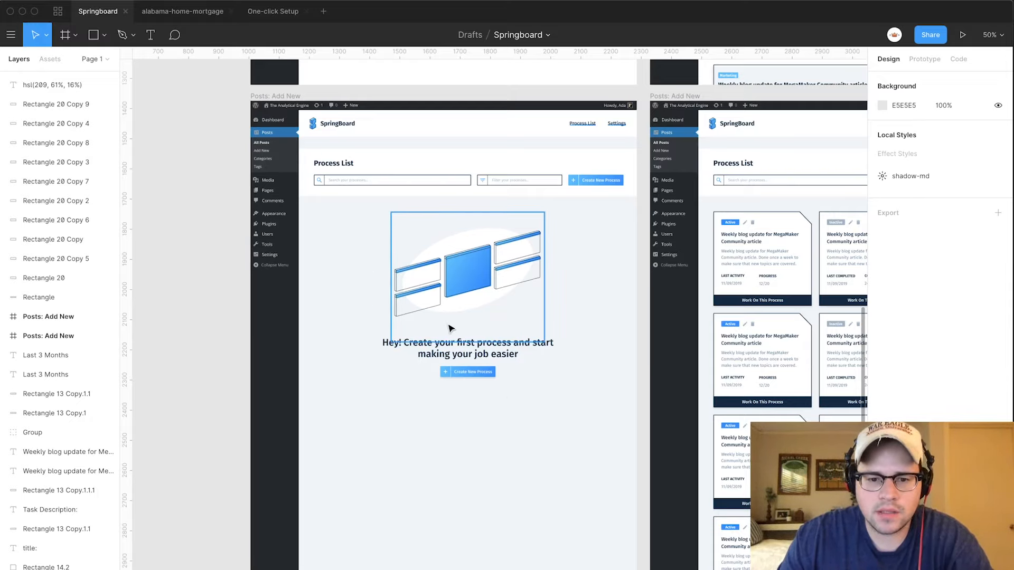
scroll(449, 329, "right", 15)
scroll(449, 329, "down", 2)
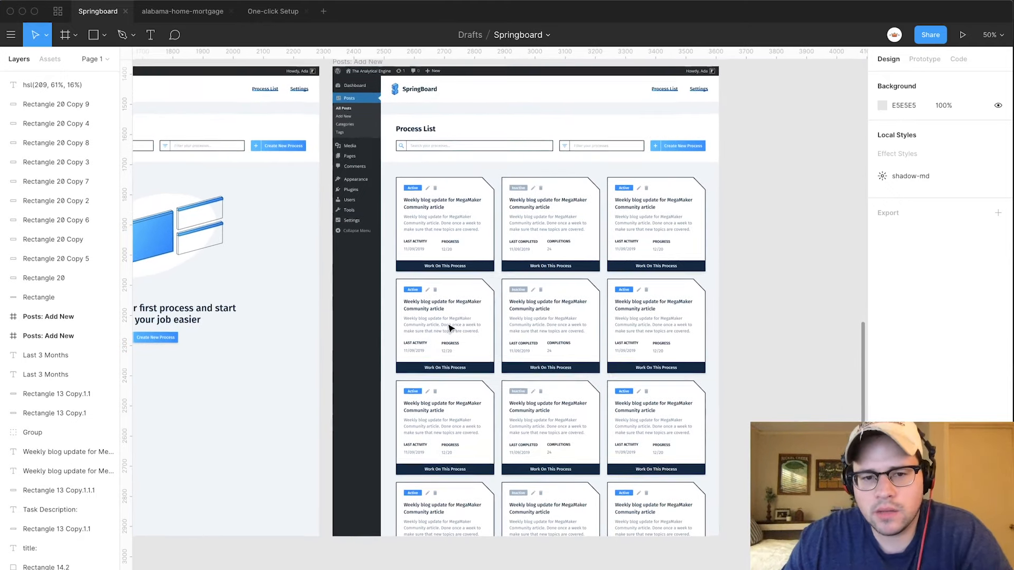
scroll(449, 329, "up", 20)
scroll(449, 329, "right", 3)
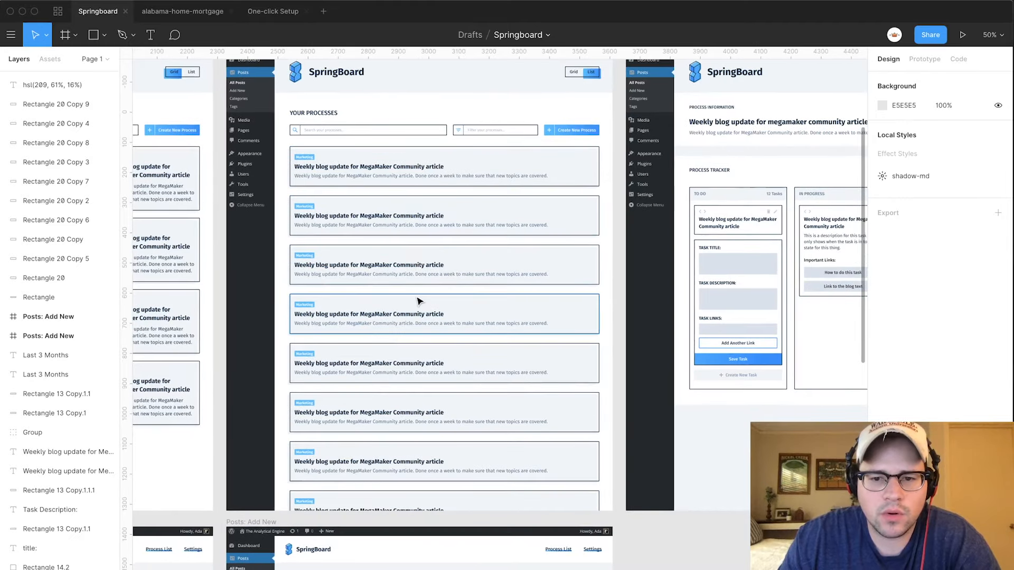
scroll(419, 299, "down", 10)
scroll(418, 302, "down", 1)
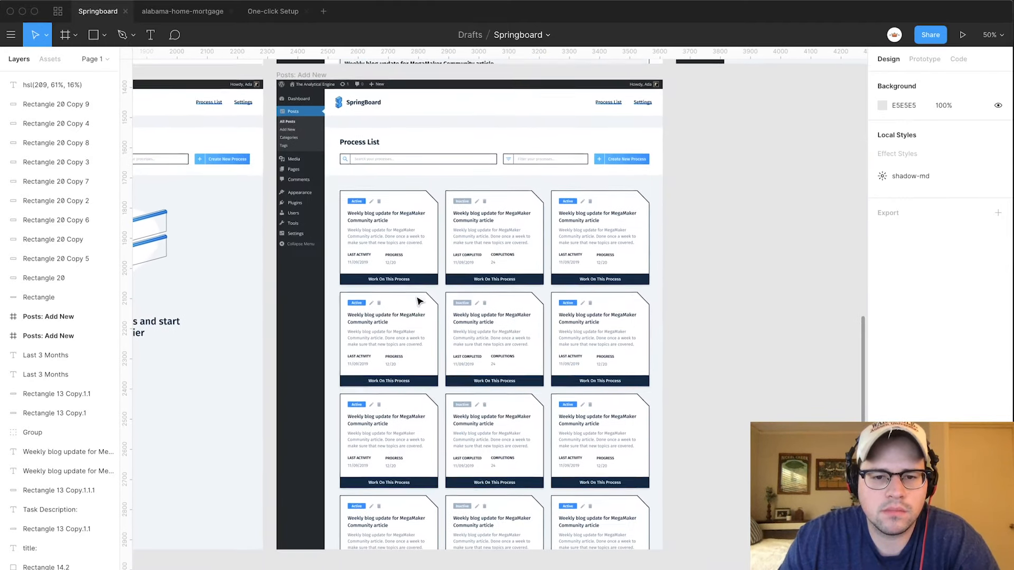
scroll(417, 301, "down", 1)
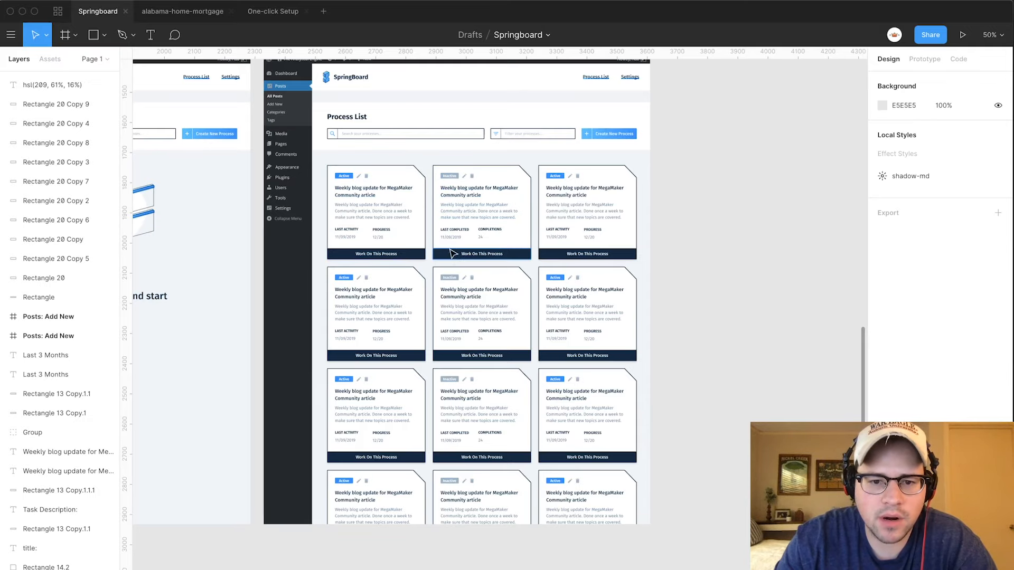
Examine the process cards at 100%, including their status badges, activity dates, progress and completion details.
key("shift+0")
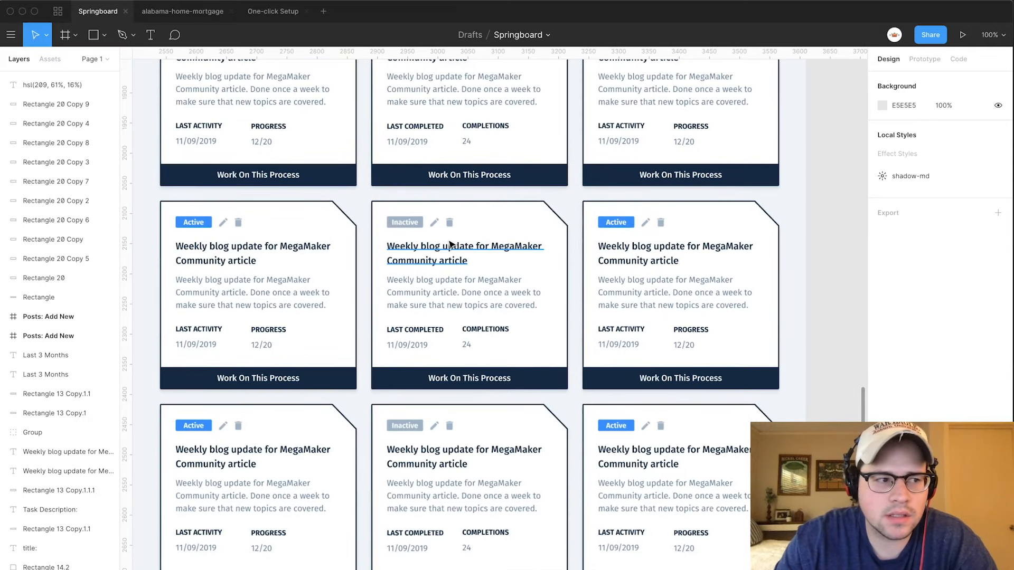
scroll(450, 244, "left", 5)
scroll(451, 244, "up", 5)
scroll(451, 244, "right", 1)
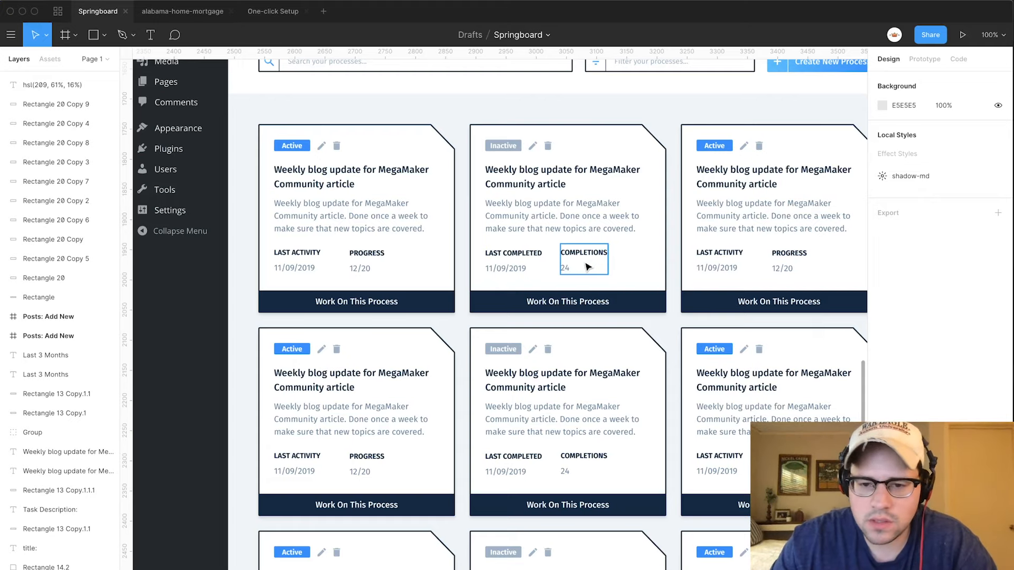
scroll(587, 266, "up", 3)
scroll(588, 267, "right", 2)
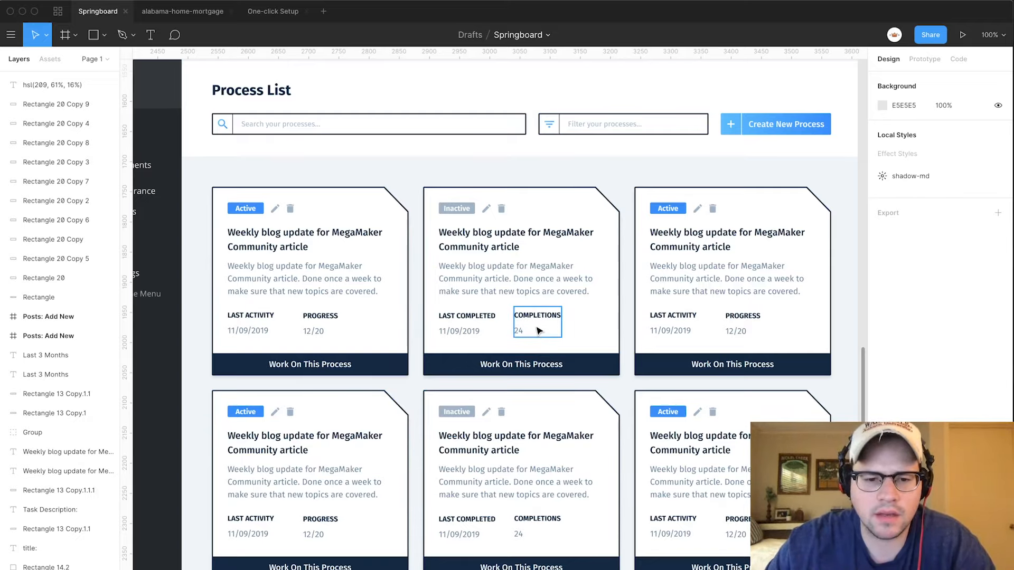
scroll(539, 331, "down", 5)
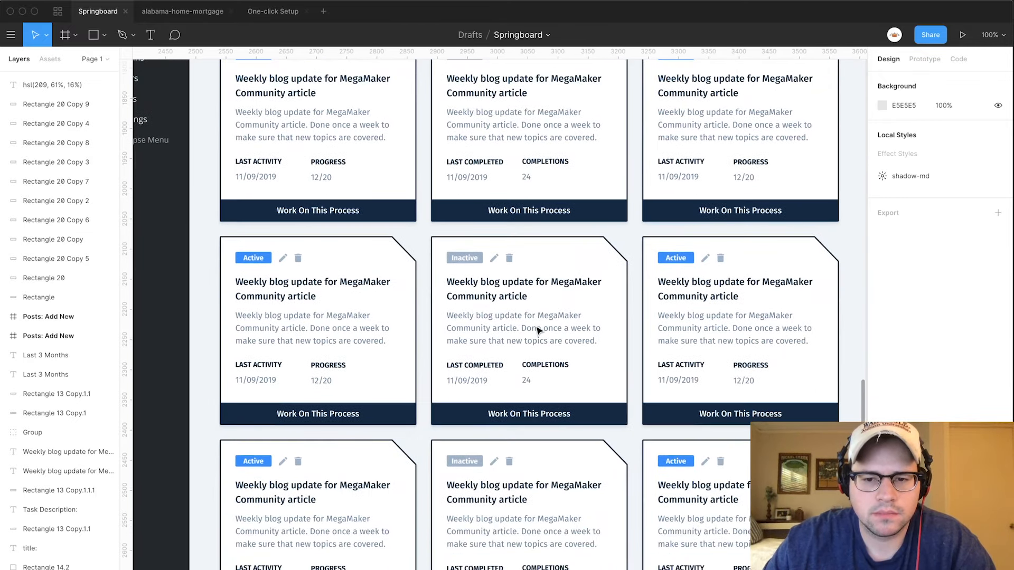
scroll(539, 330, "down", 3)
Compare the process list mockup with the process detail mockups, and examine the list screen's header and navigation links at 100%.
key("minus")
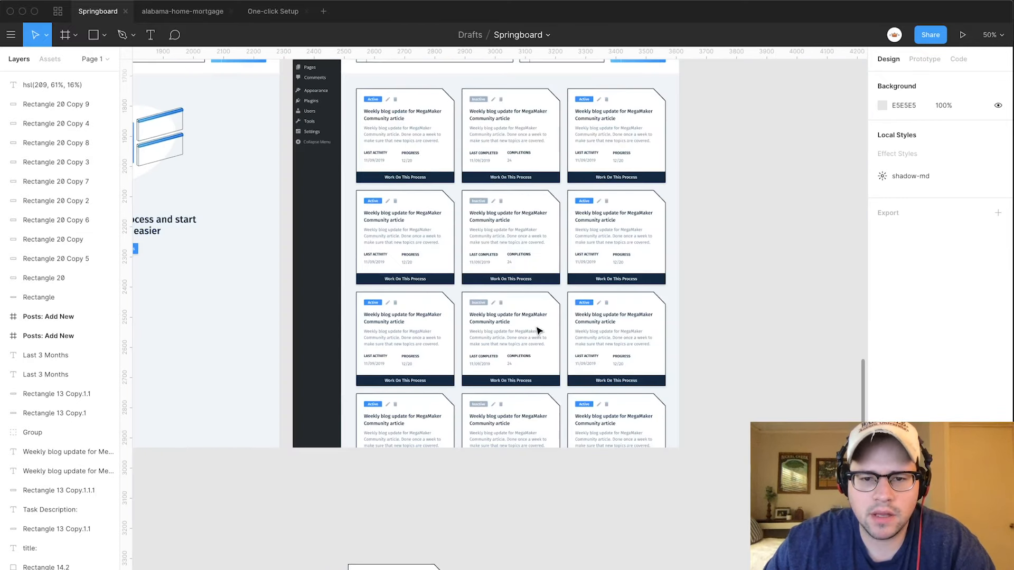
scroll(539, 331, "up", 2)
scroll(539, 330, "up", 1)
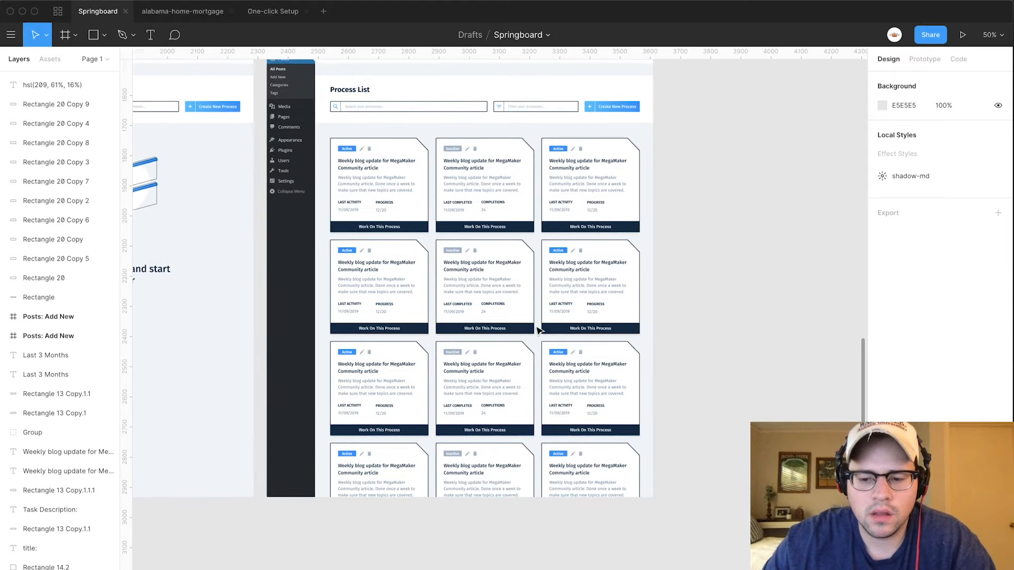
scroll(539, 331, "up", 8)
scroll(538, 331, "right", 7)
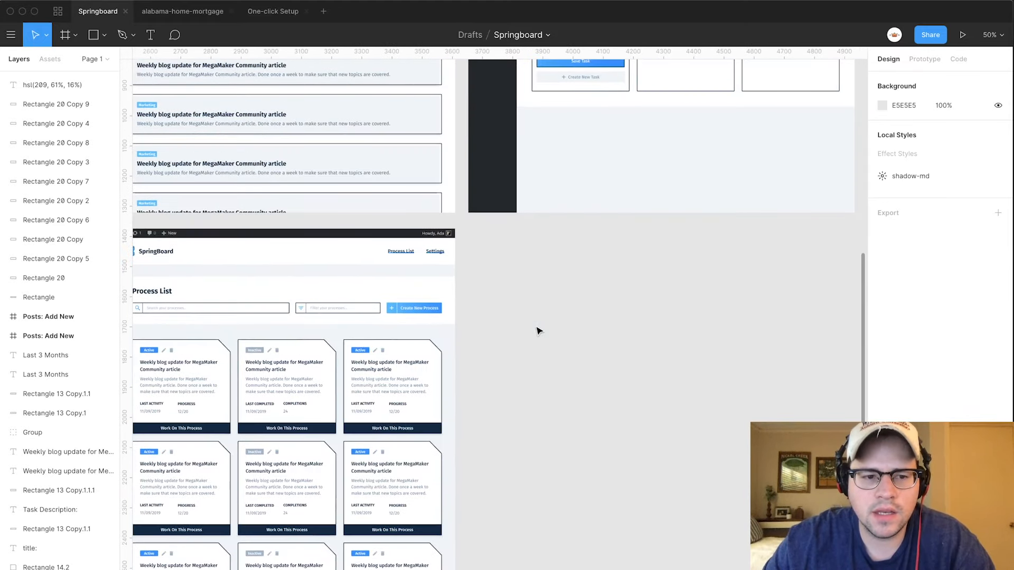
scroll(539, 330, "up", 15)
scroll(539, 331, "right", 8)
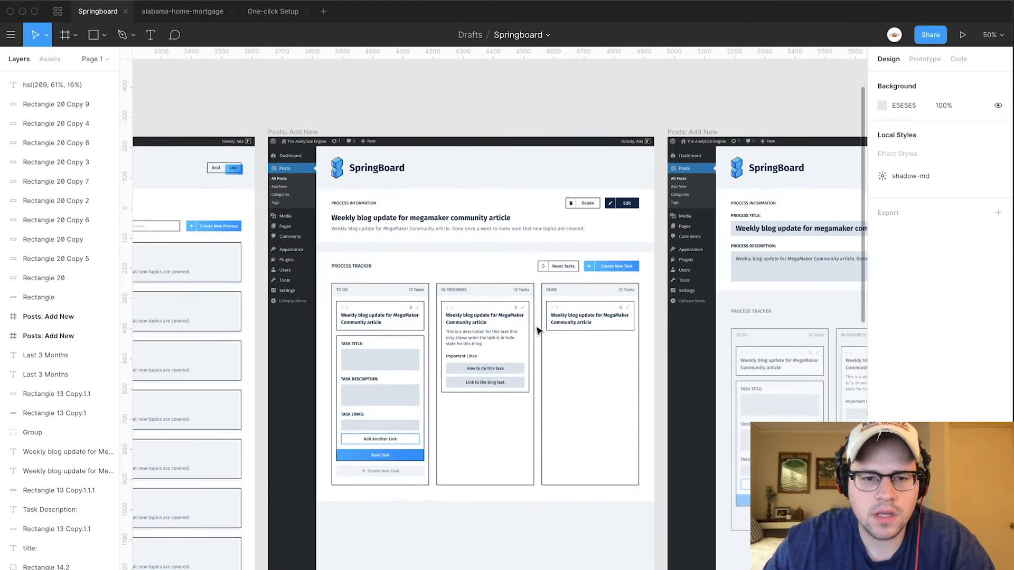
scroll(539, 331, "down", 13)
scroll(539, 330, "left", 15)
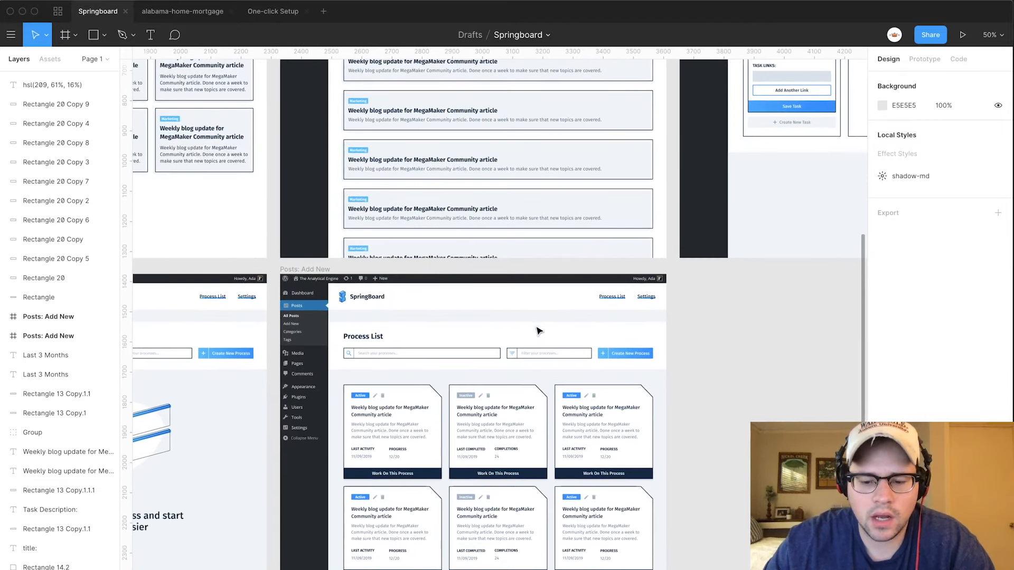
key("shift+0")
scroll(537, 331, "down", 2)
scroll(538, 331, "left", 1)
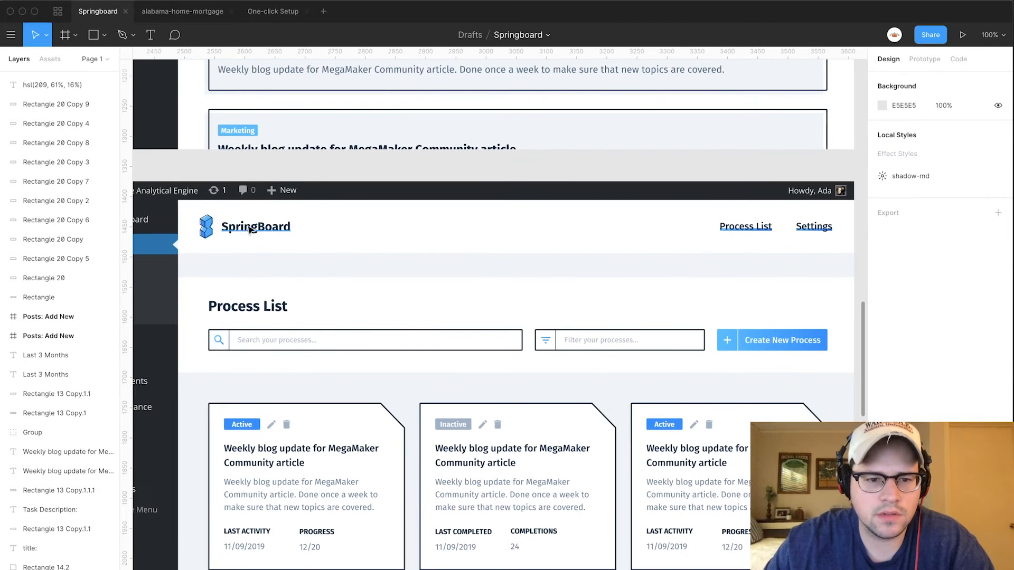
Compare the process list mockup's compact header and navigation links with the process detail mockup's larger SpringBoard header at 100%.
scroll(607, 238, "up", 20)
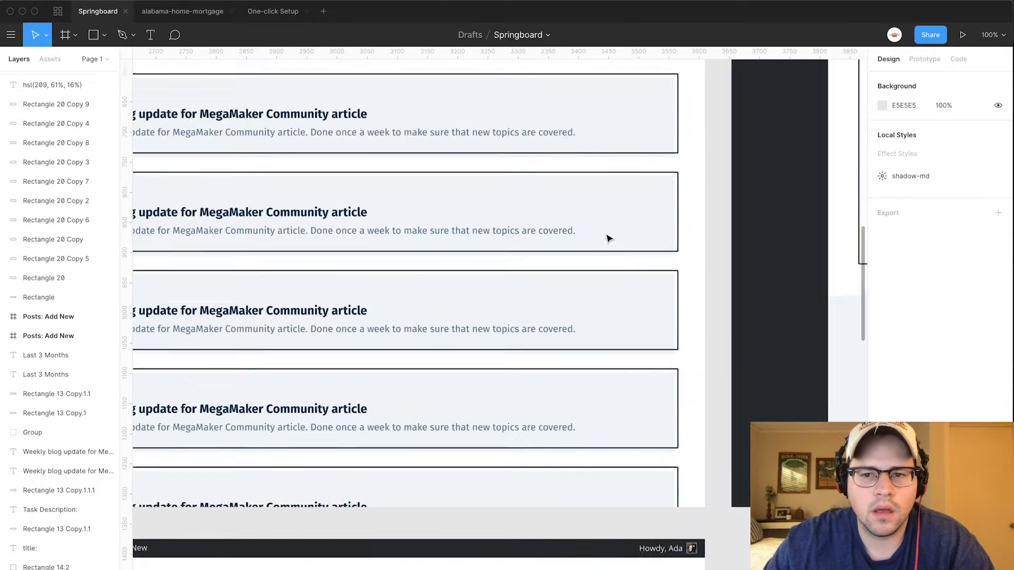
scroll(608, 238, "right", 20)
scroll(608, 239, "right", 6)
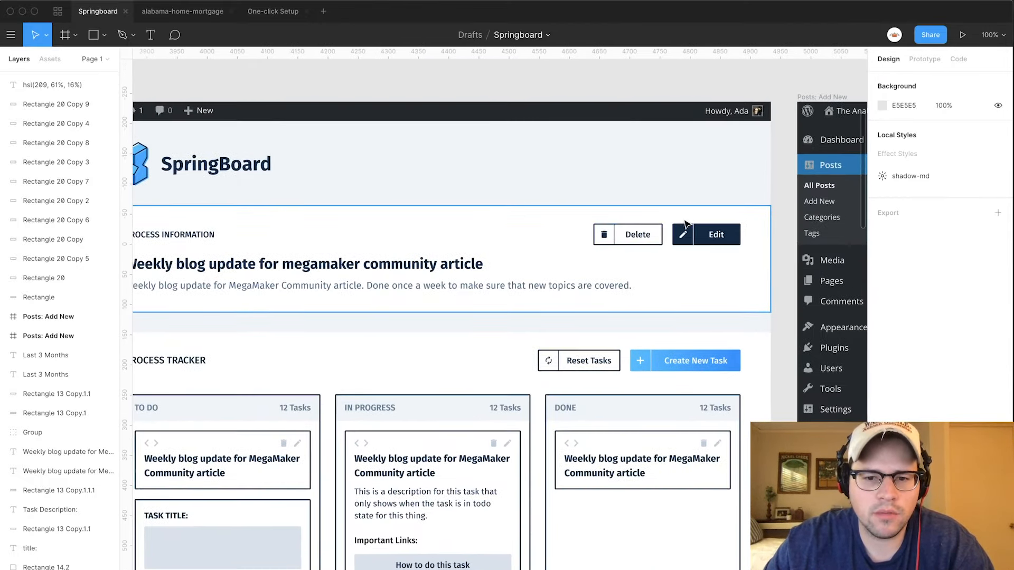
scroll(740, 228, "left", 4)
scroll(743, 228, "down", 1)
scroll(743, 228, "right", 1)
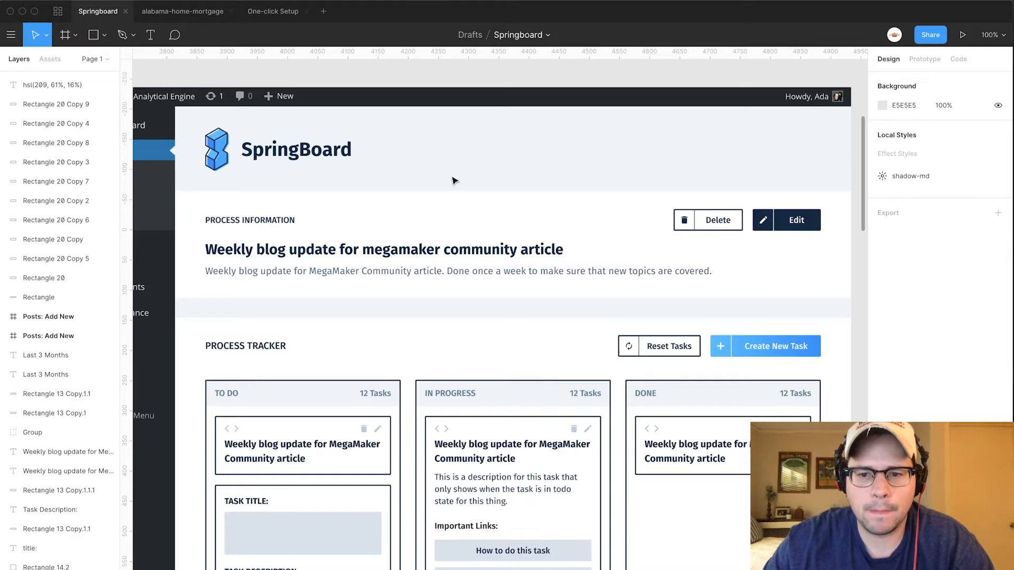
scroll(453, 180, "down", 15)
scroll(453, 181, "left", 10)
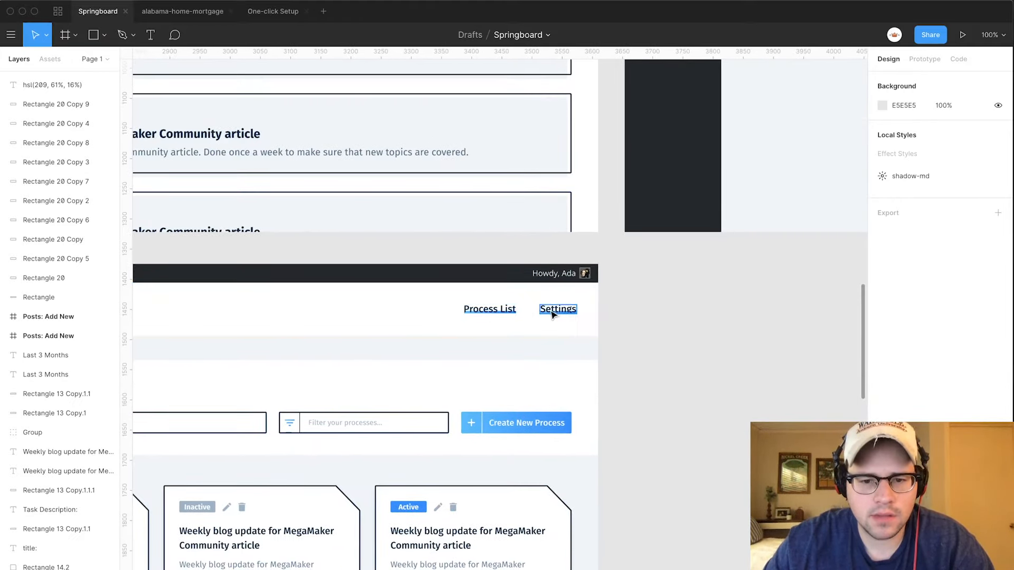
scroll(554, 313, "down", 3)
scroll(555, 314, "left", 9)
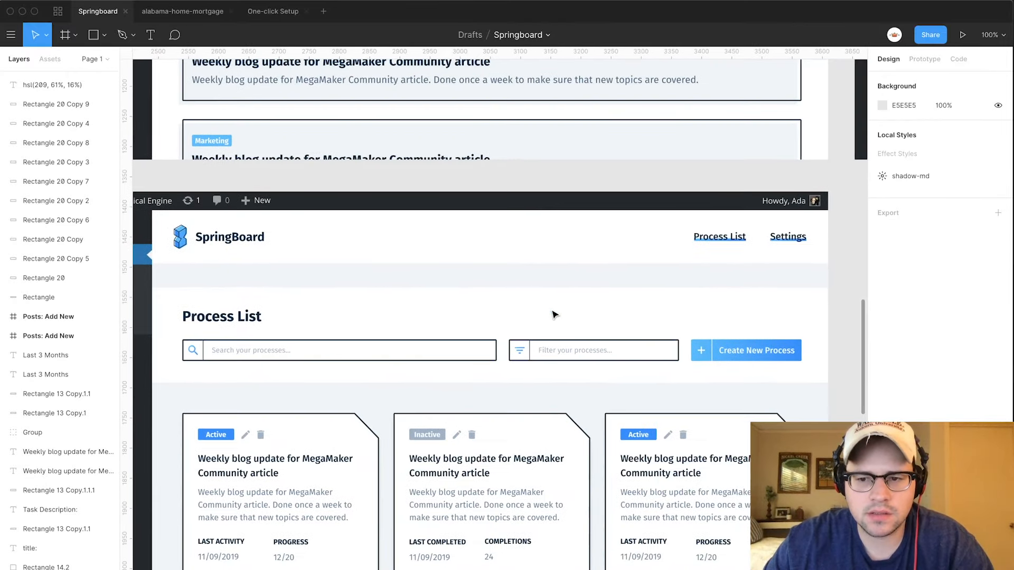
scroll(807, 242, "up", 10)
scroll(807, 241, "right", 10)
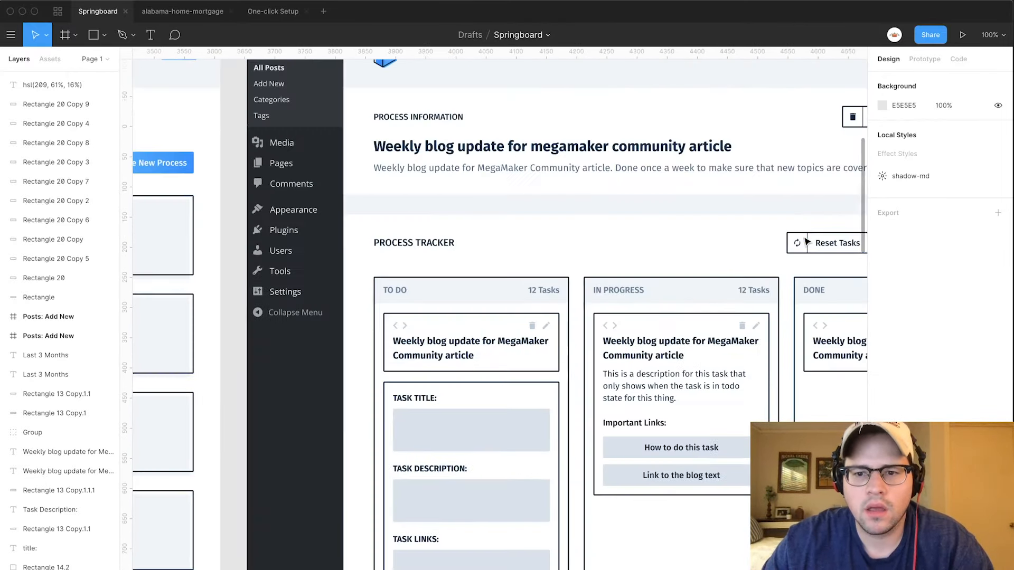
scroll(806, 241, "up", 3)
scroll(807, 242, "right", 5)
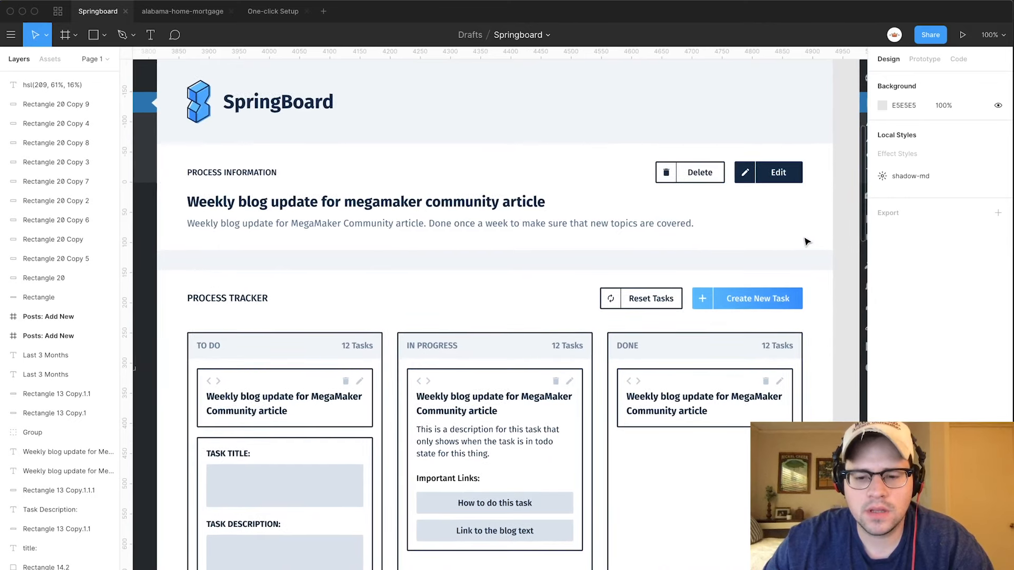
Examine the process detail mockup's information section, action buttons and three-column task tracker.
scroll(806, 242, "down", 3)
scroll(807, 241, "left", 1)
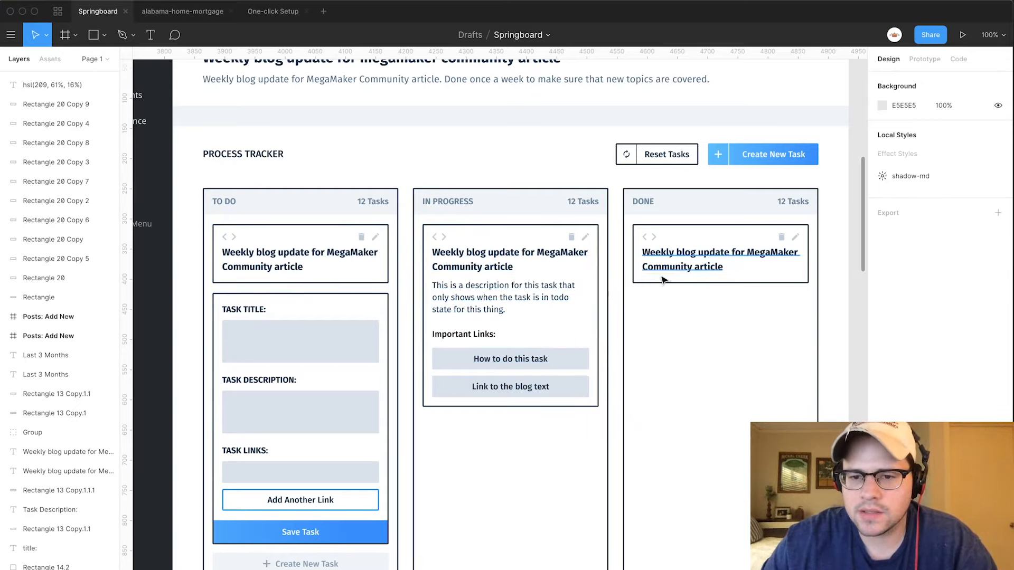
scroll(669, 304, "up", 4)
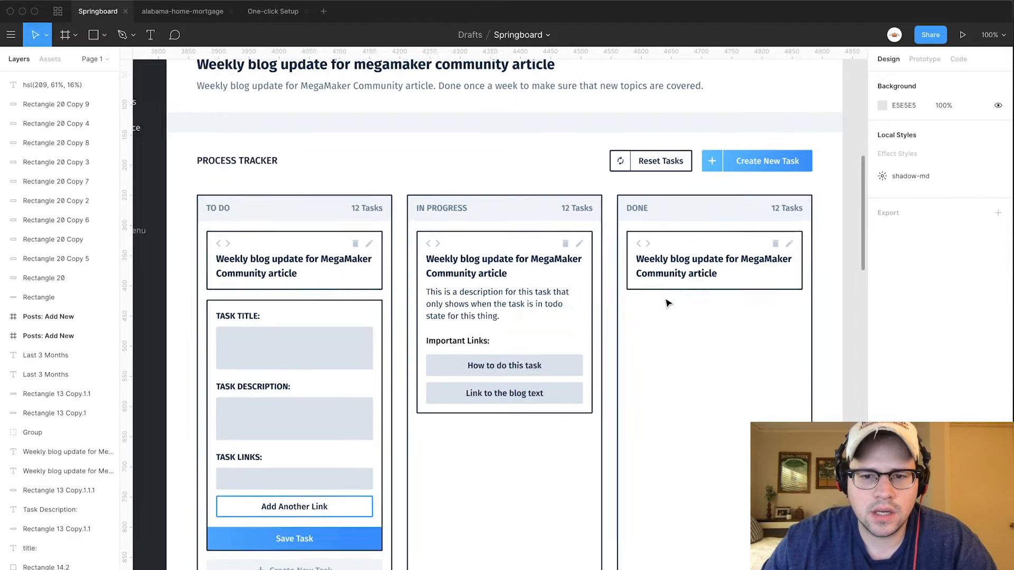
scroll(668, 304, "up", 2)
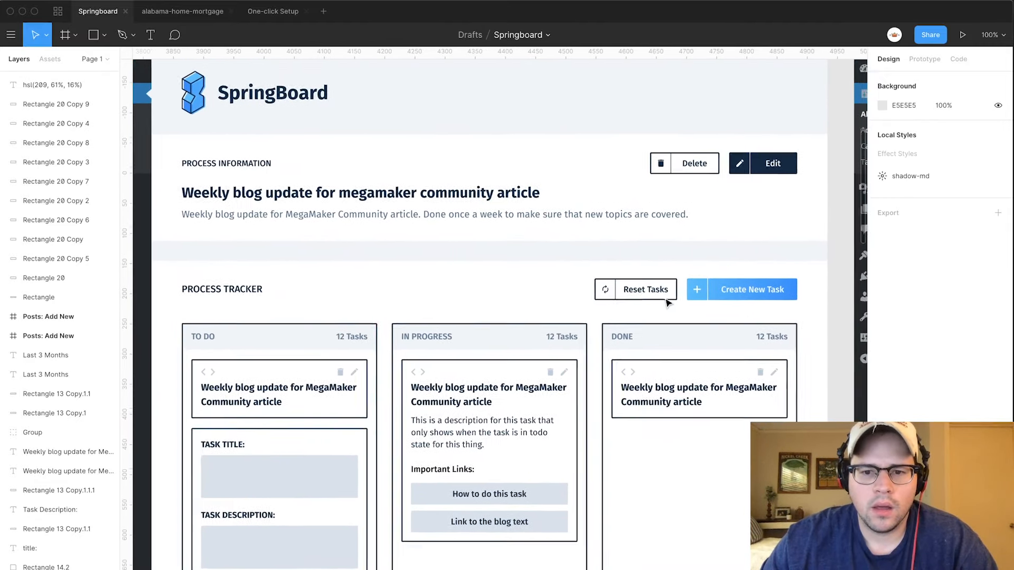
scroll(667, 302, "up", 1)
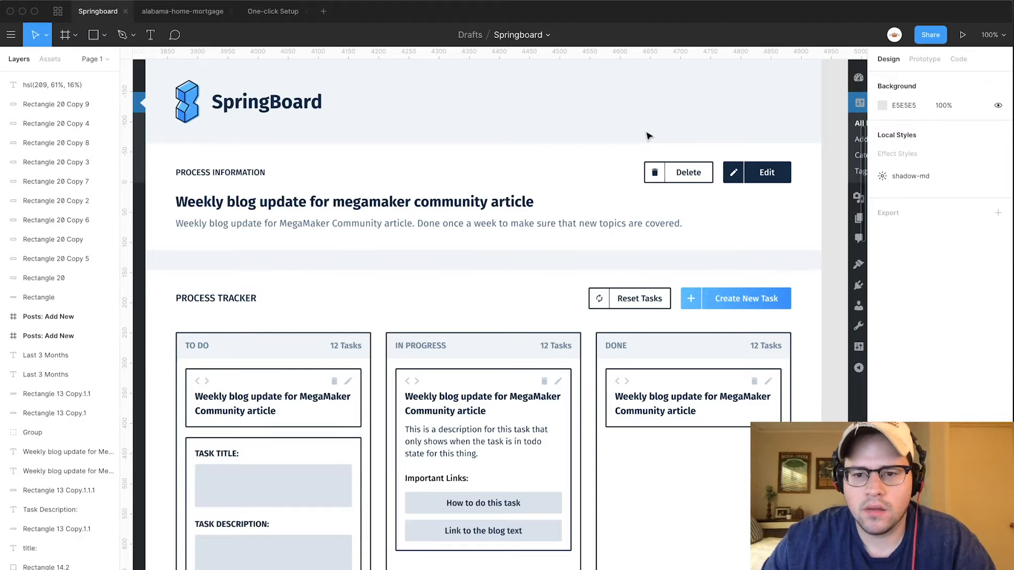
scroll(649, 136, "up", 2)
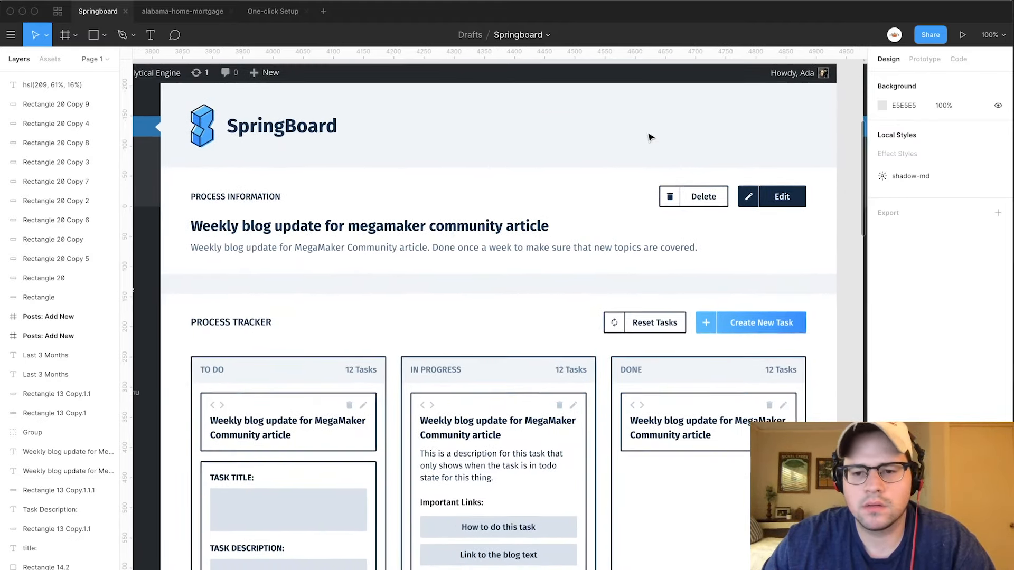
scroll(649, 137, "down", 2)
scroll(649, 136, "down", 1)
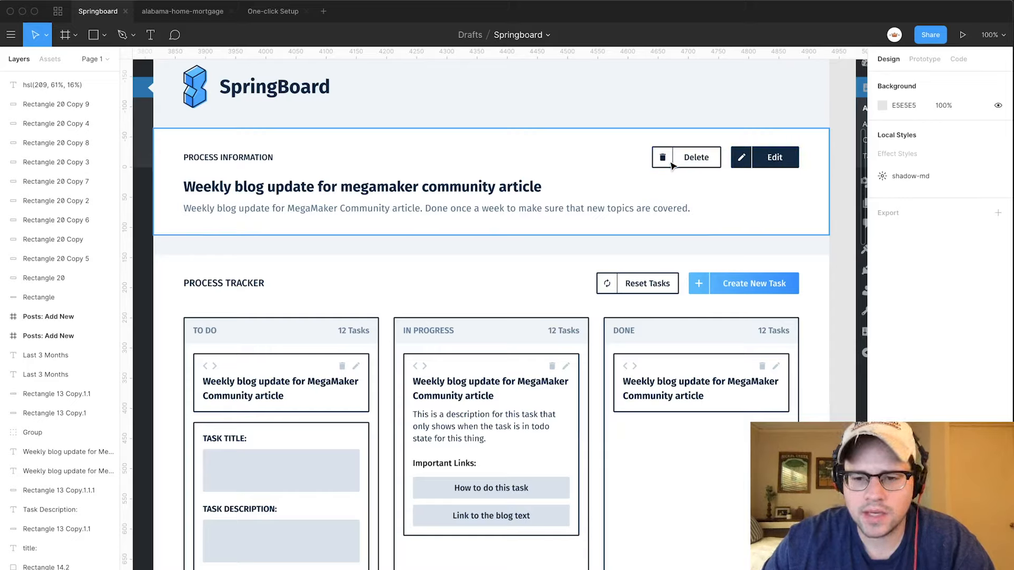
scroll(672, 167, "down", 2)
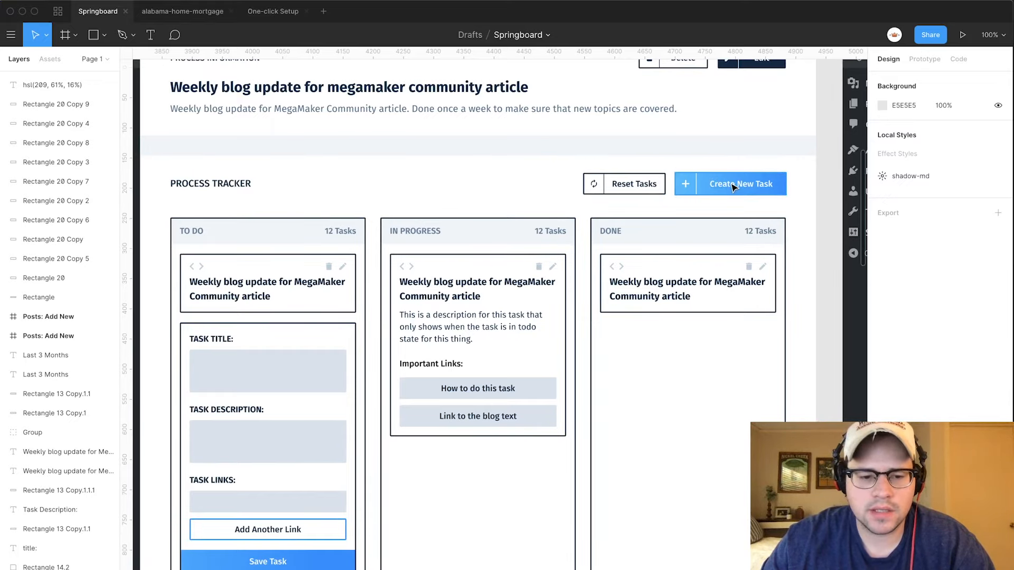
Examine the To Do column's task form and compare its Create New Task button with the one in the Process Tracker heading.
scroll(553, 363, "down", 6)
scroll(553, 362, "left", 2)
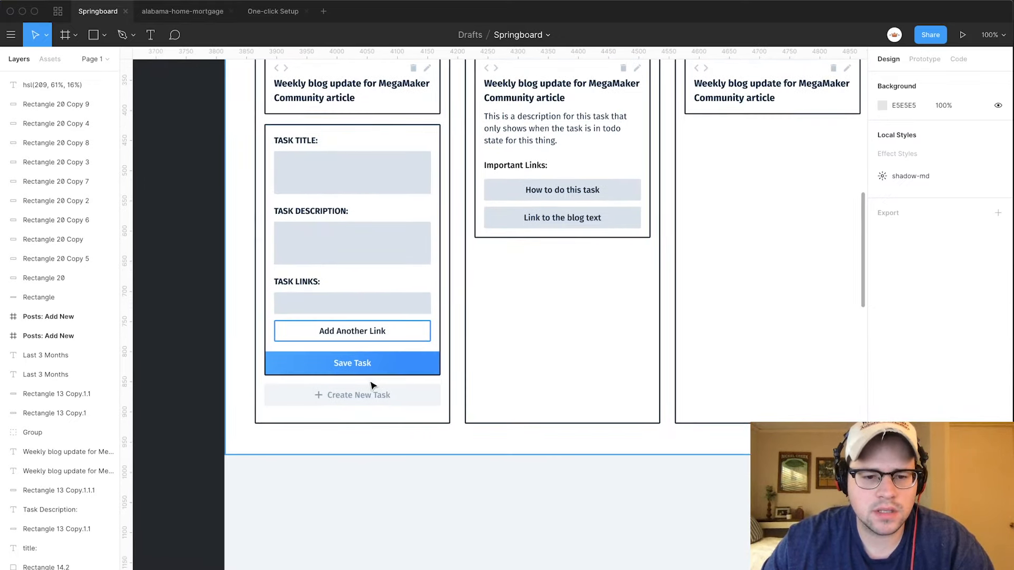
scroll(315, 363, "up", 3)
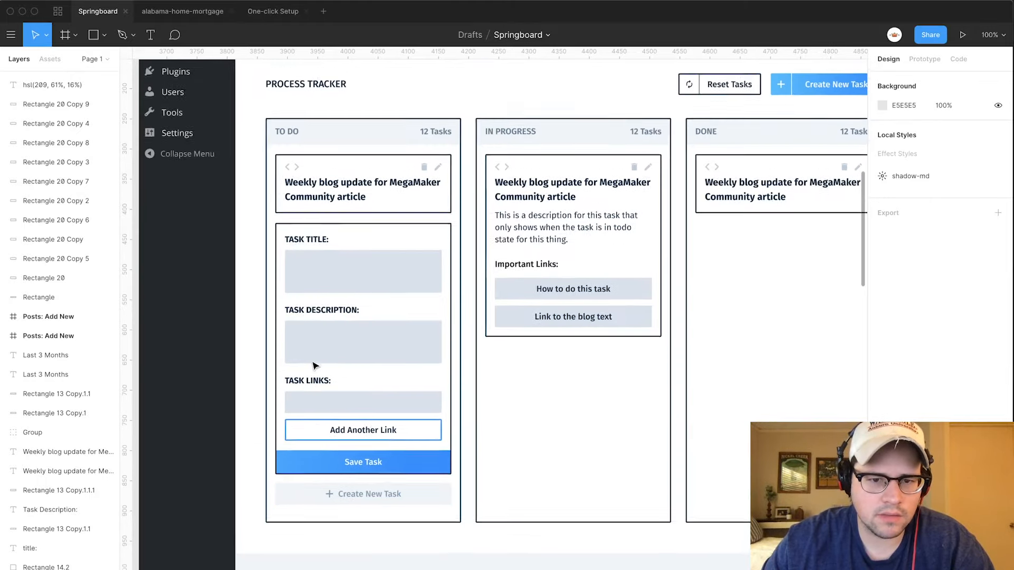
scroll(315, 363, "down", 3)
scroll(338, 301, "up", 3)
scroll(338, 301, "right", 1)
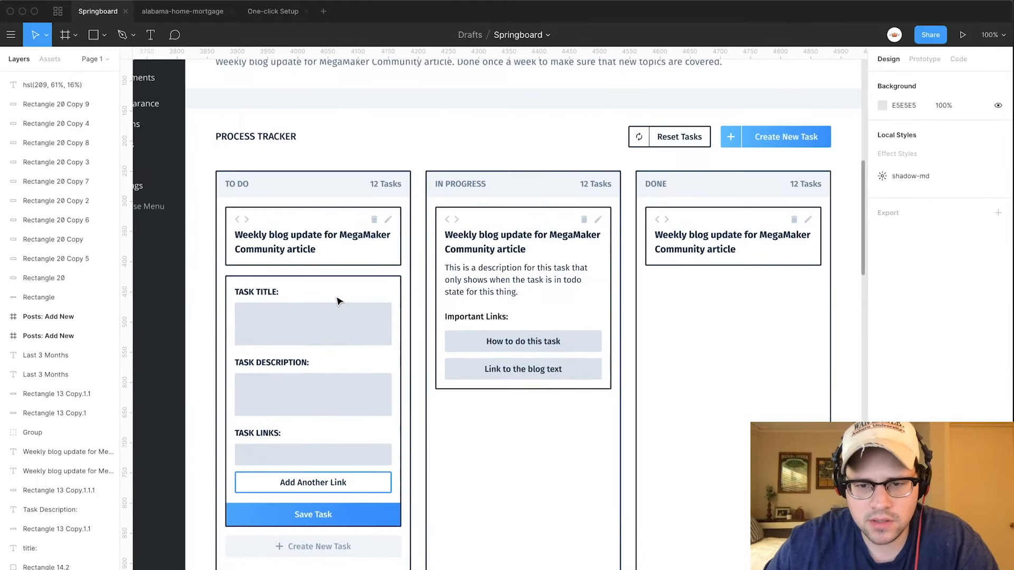
scroll(339, 315, "up", 2)
scroll(339, 315, "right", 1)
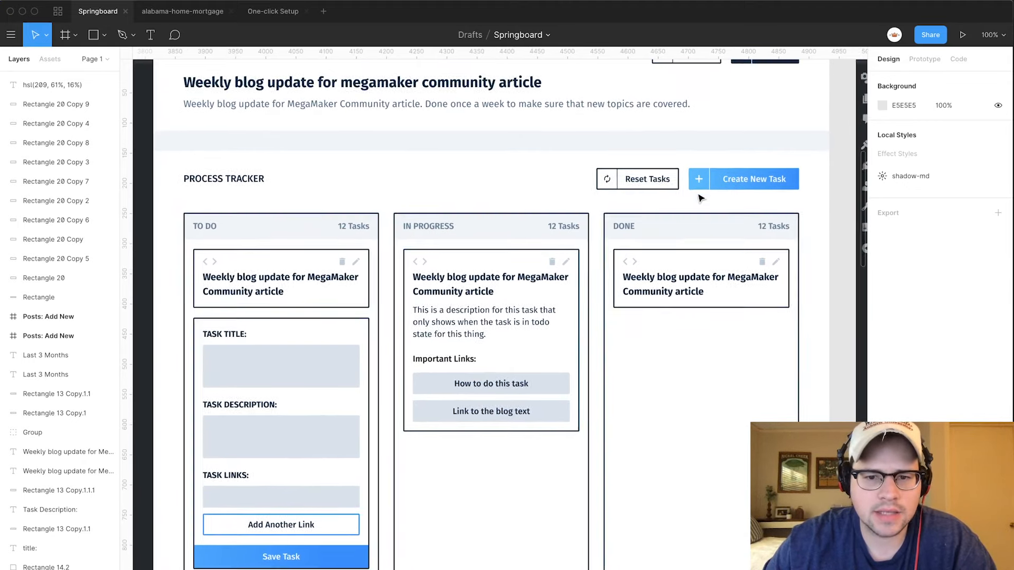
scroll(697, 196, "down", 3)
scroll(697, 195, "left", 1)
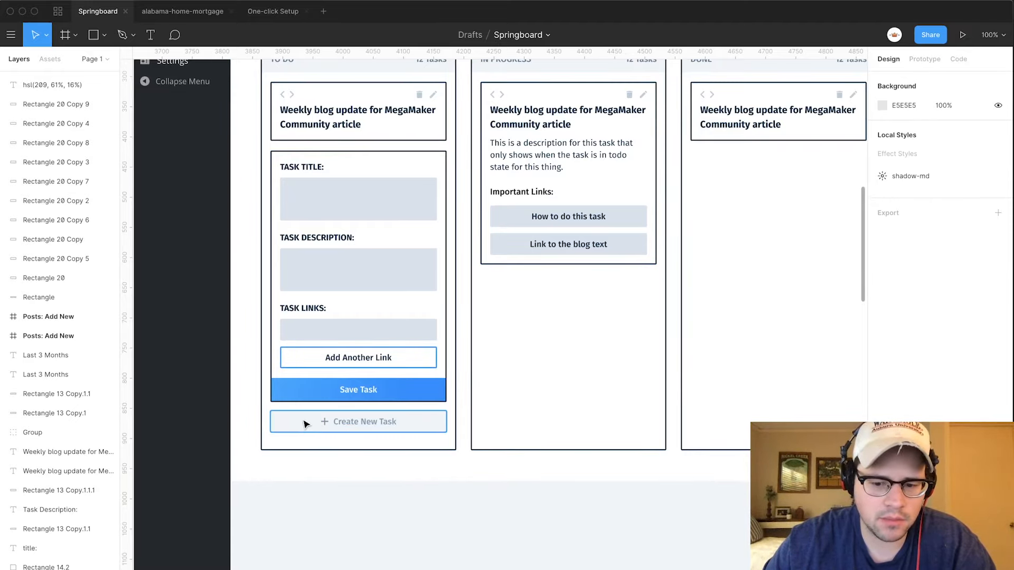
scroll(305, 424, "up", 4)
scroll(305, 424, "right", 1)
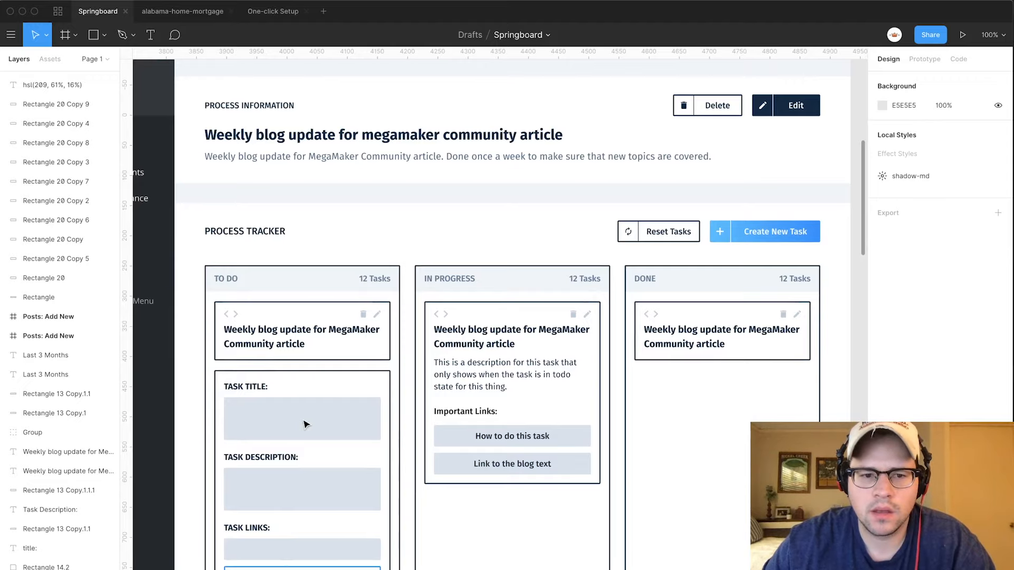
Compare the process detail mockup with the process-editing mockup, including its title and description fields and faded task tracker.
scroll(305, 424, "right", 10)
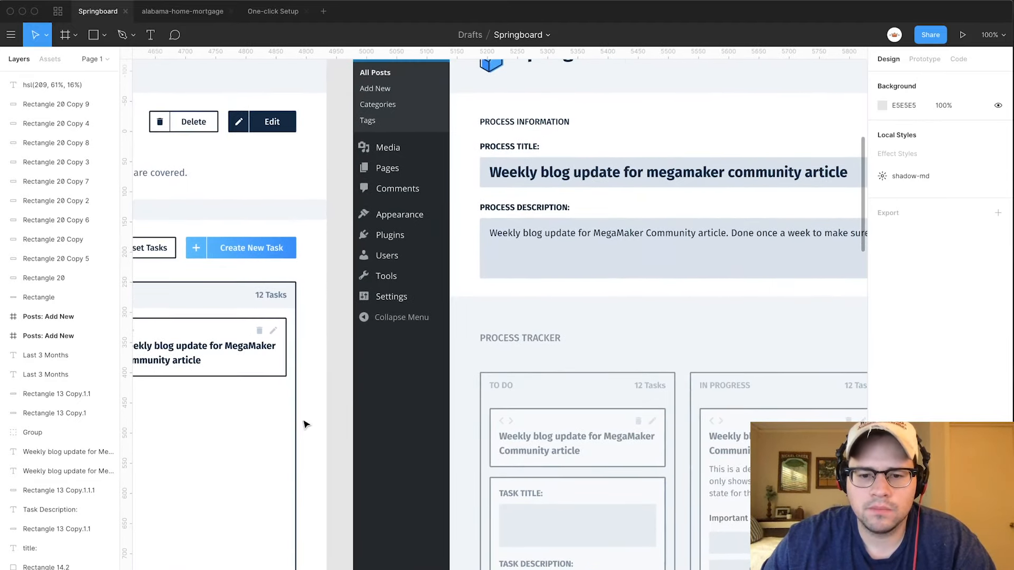
scroll(305, 424, "right", 5)
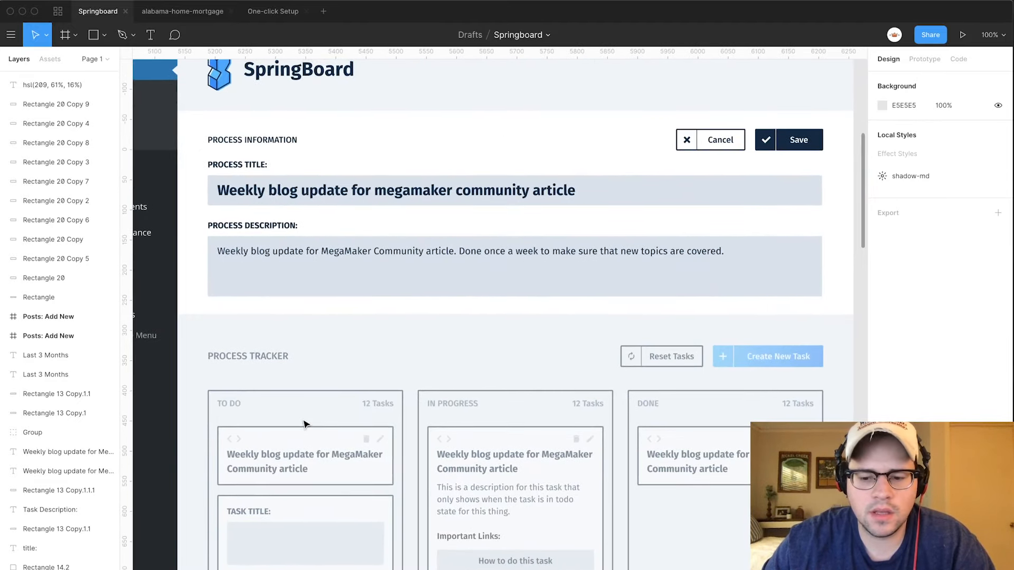
scroll(320, 286, "left", 12)
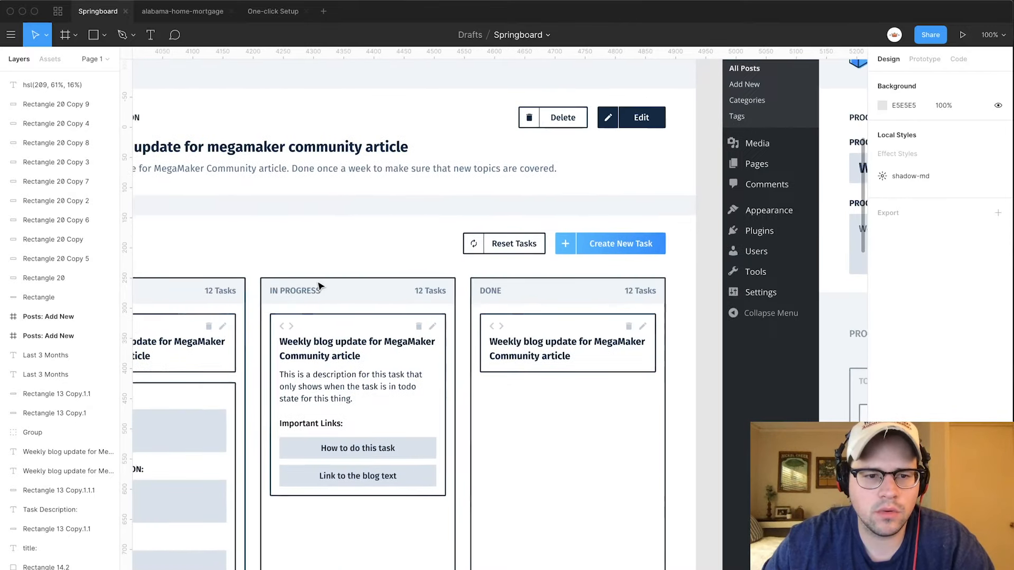
scroll(437, 188, "left", 3)
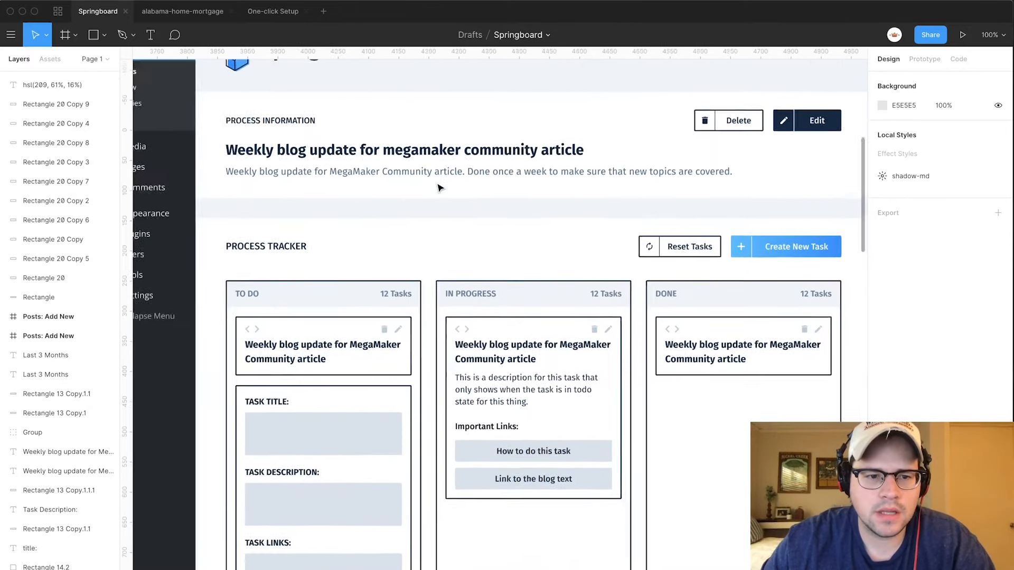
scroll(438, 188, "right", 15)
scroll(437, 188, "left", 1)
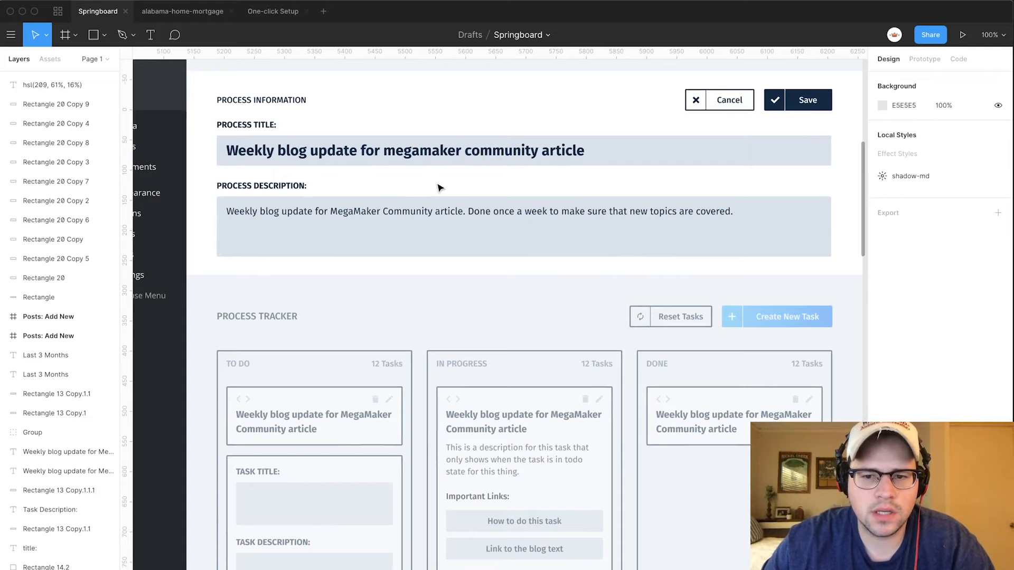
scroll(437, 188, "down", 3)
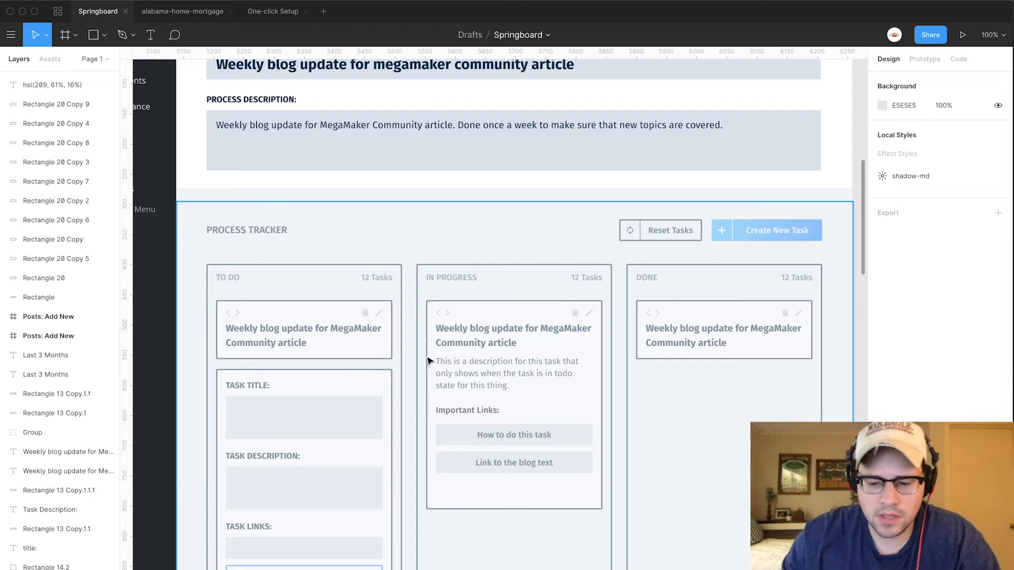
Compare the process detail and editing mockups with the redesigned process list at 50%.
key("minus")
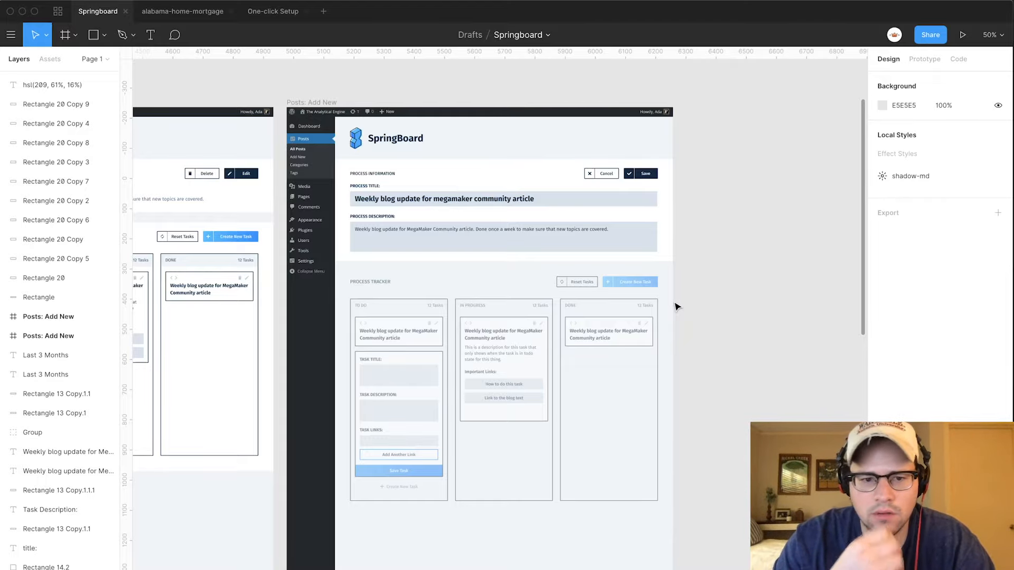
scroll(677, 307, "down", 5)
scroll(677, 307, "left", 15)
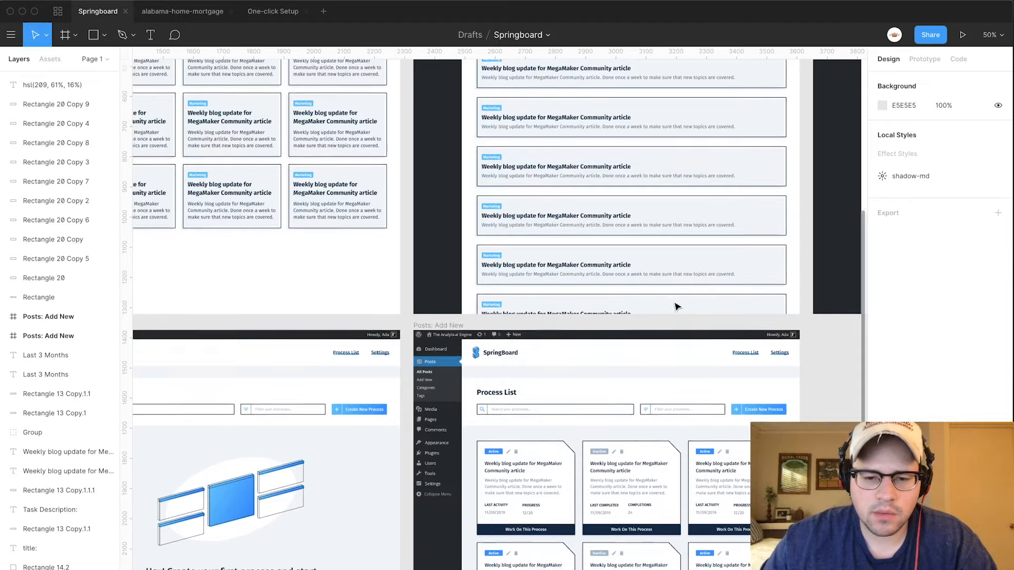
scroll(677, 307, "down", 5)
scroll(677, 307, "right", 2)
scroll(677, 307, "up", 10)
scroll(677, 307, "right", 20)
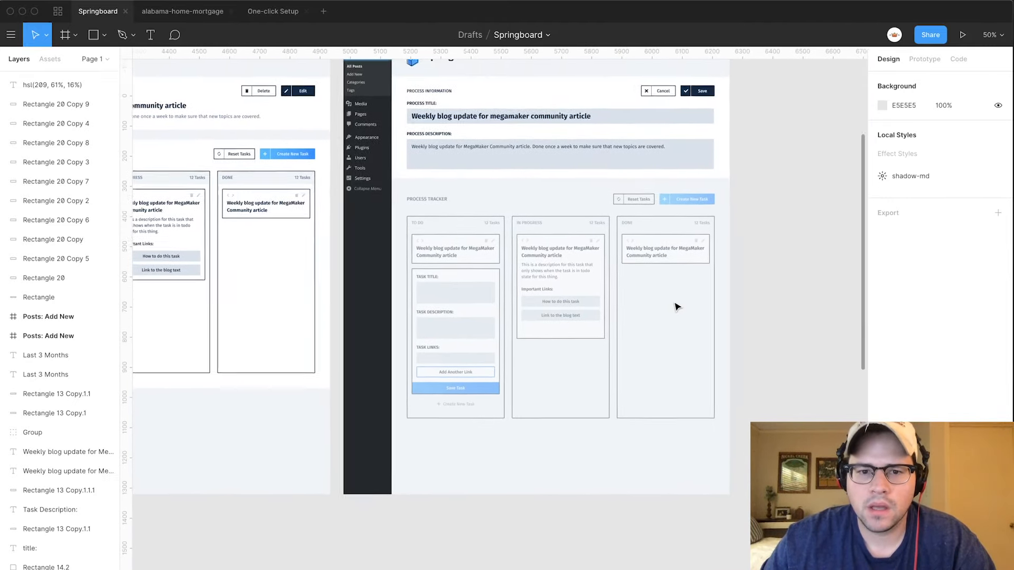
scroll(677, 307, "up", 3)
scroll(677, 307, "down", 4)
scroll(678, 307, "left", 4)
scroll(677, 307, "left", 15)
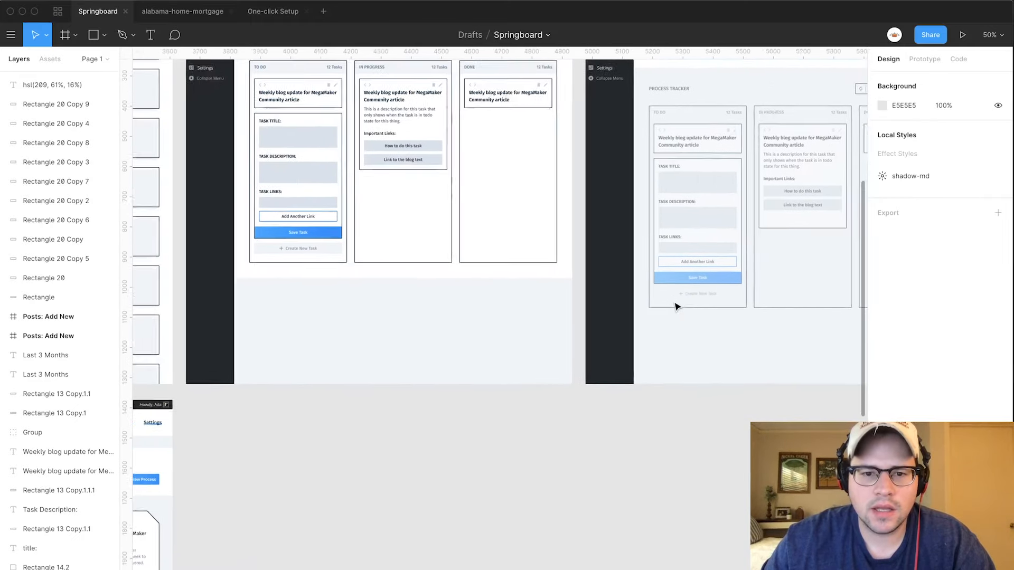
scroll(677, 307, "down", 10)
scroll(677, 307, "left", 2)
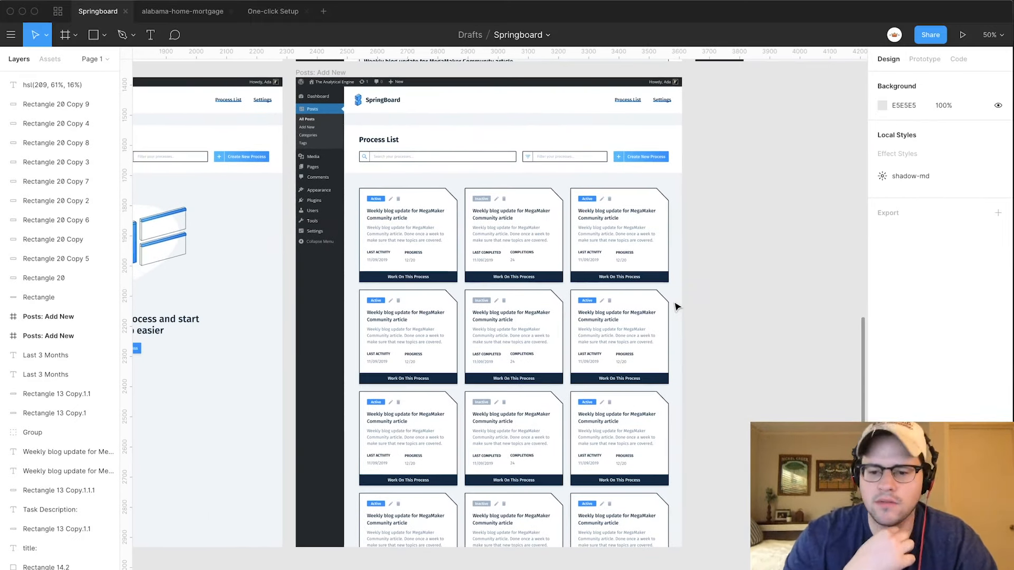
Review the empty-state and populated process list mockups side by side at 50%.
scroll(677, 307, "left", 10)
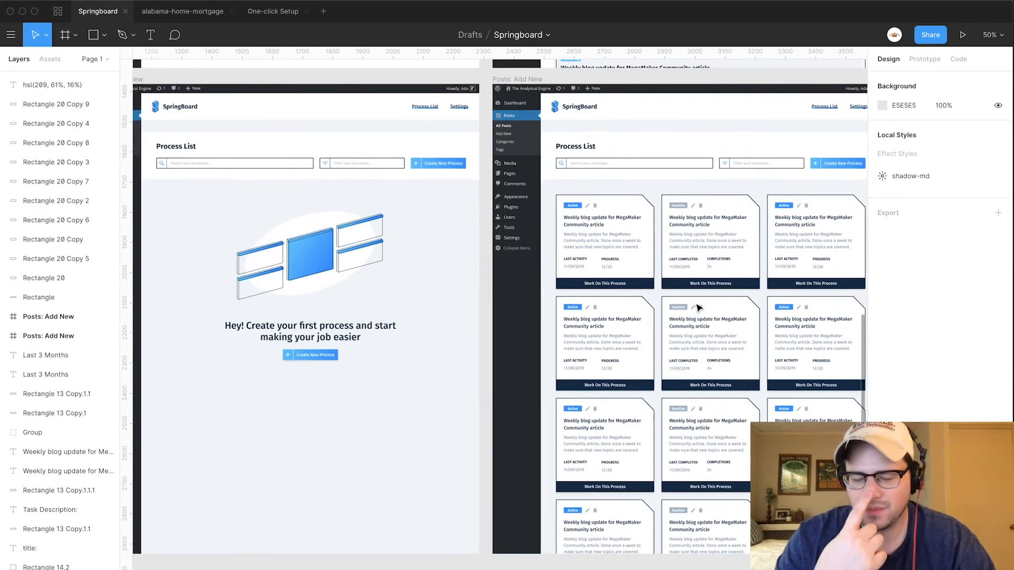
scroll(699, 308, "right", 3)
scroll(700, 308, "up", 1)
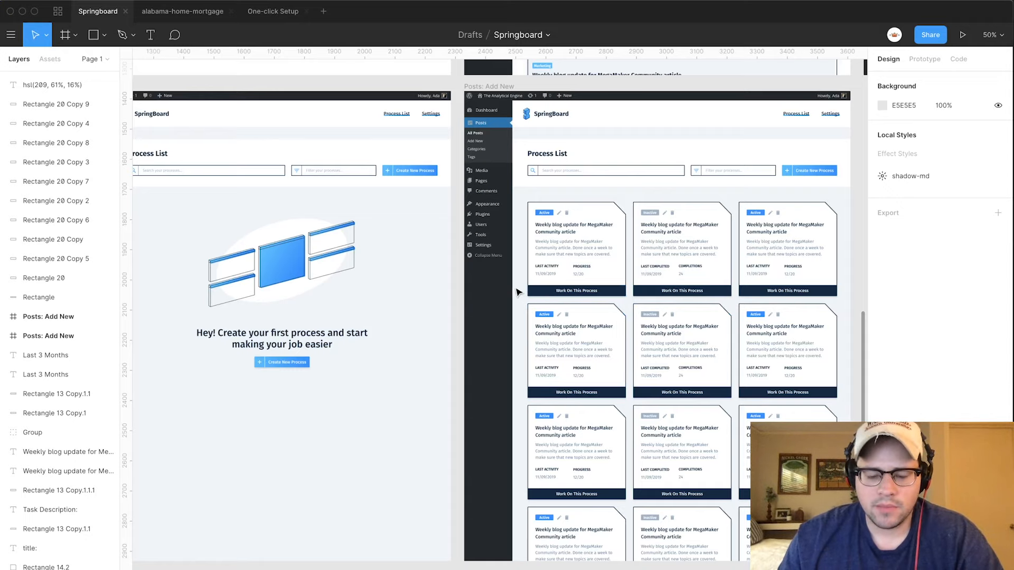
scroll(518, 292, "right", 4)
scroll(518, 292, "down", 1)
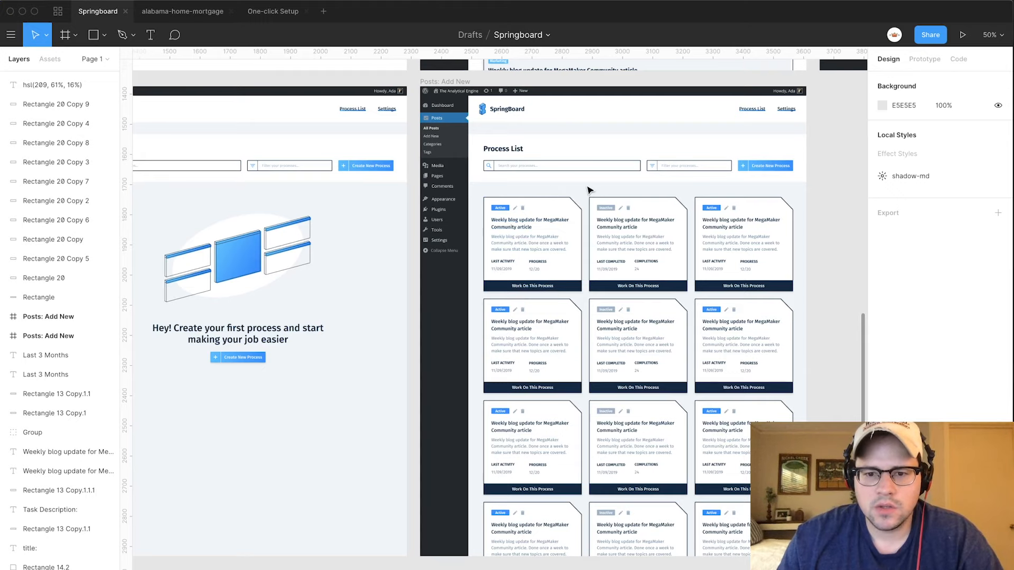
scroll(590, 190, "right", 2)
scroll(590, 190, "down", 1)
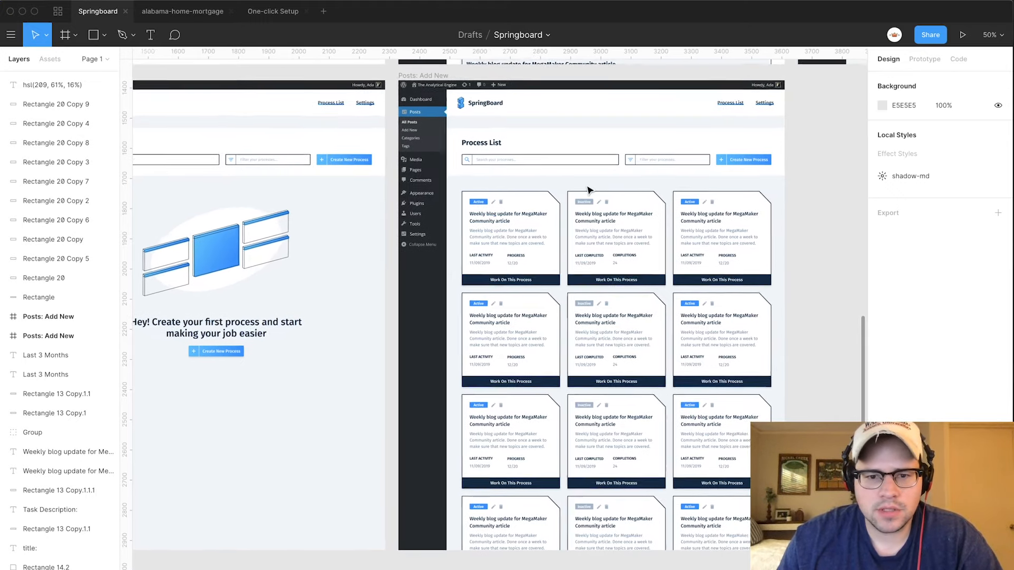
Check the overall layouts of the process-editing and detail mockups against the redesigned list and empty-state screens.
scroll(588, 190, "right", 15)
scroll(588, 190, "up", 10)
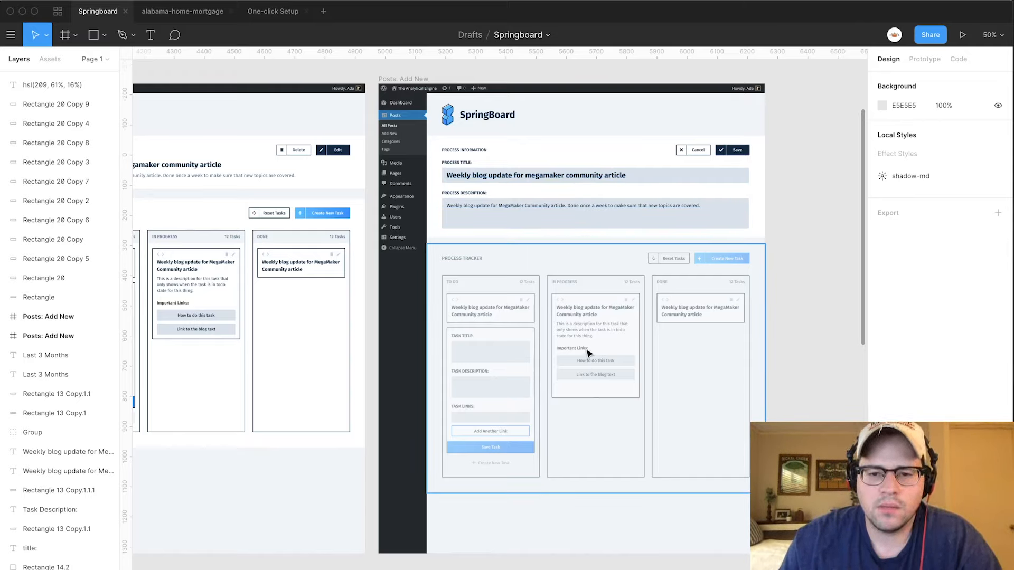
scroll(555, 430, "down", 2)
scroll(555, 430, "left", 3)
scroll(556, 430, "up", 2)
scroll(555, 430, "left", 5)
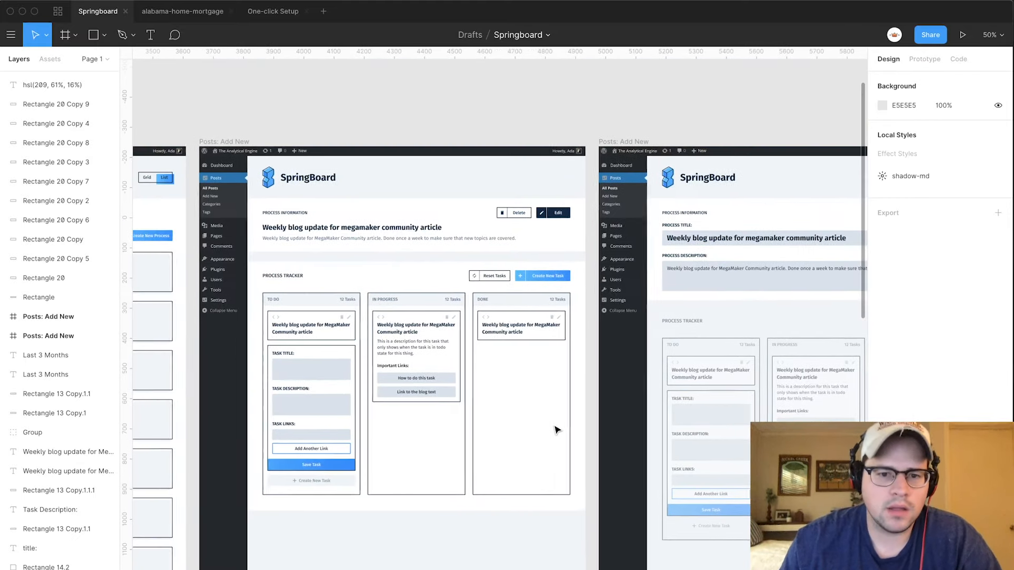
scroll(556, 429, "down", 1)
scroll(555, 430, "left", 1)
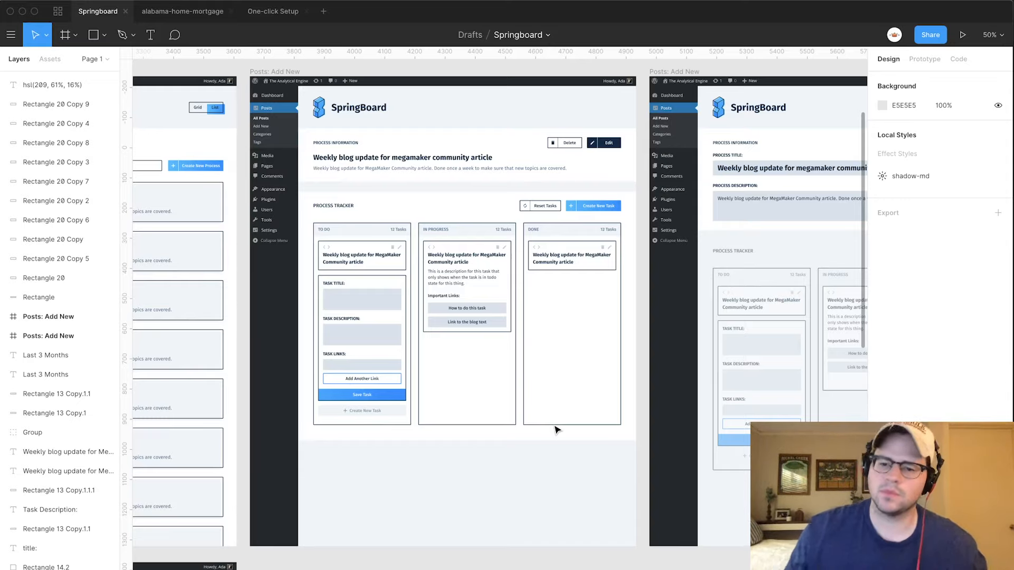
scroll(556, 430, "down", 10)
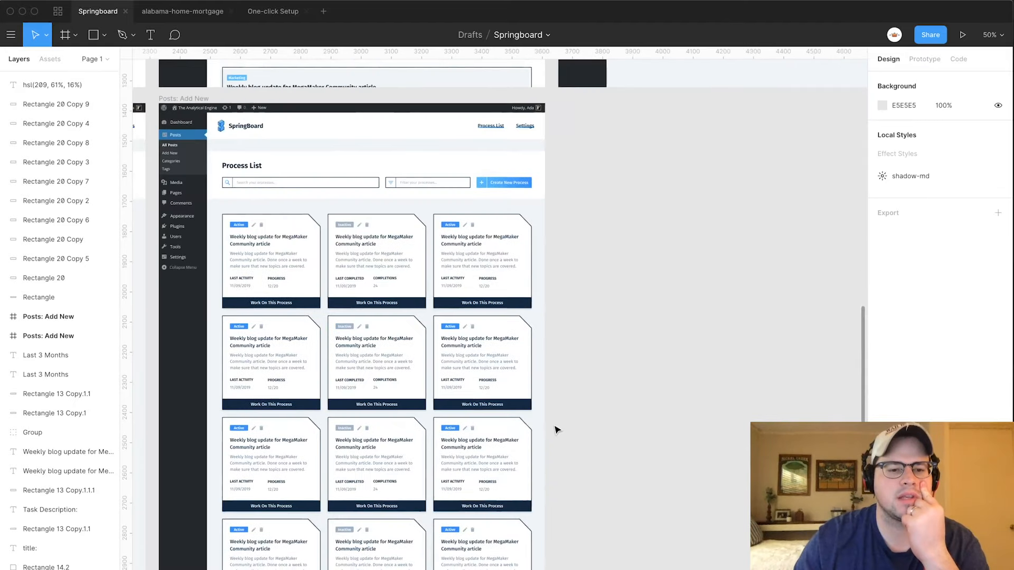
scroll(557, 430, "left", 10)
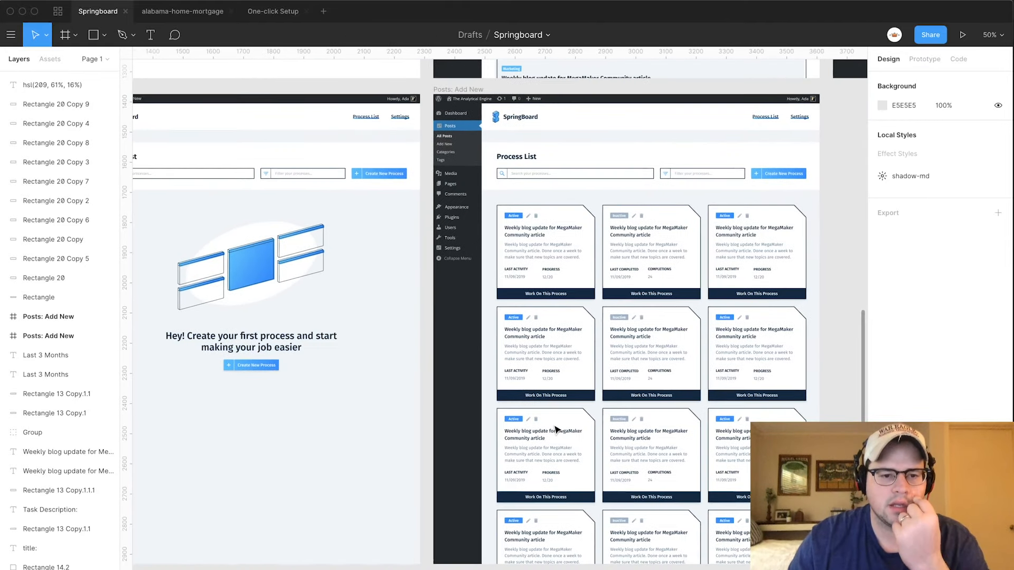